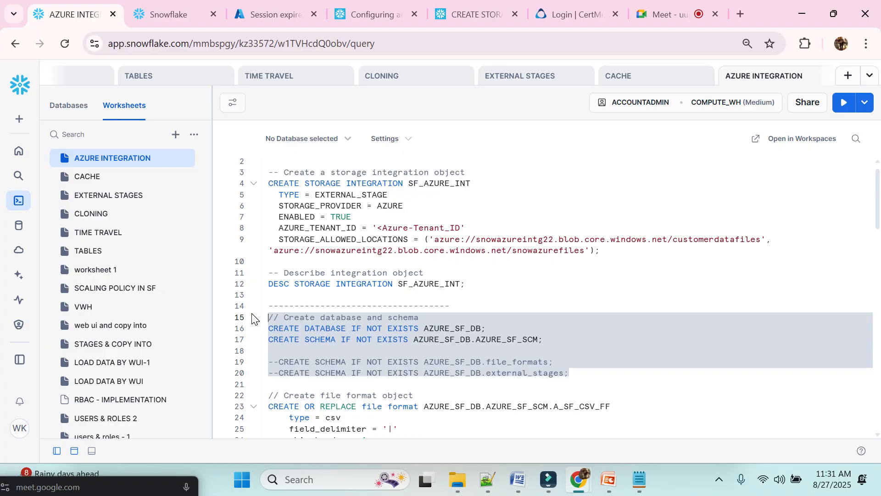
Step: Move the database and schema creation block to the start of the worksheet, followed by extra blank lines
key(BackSpace)
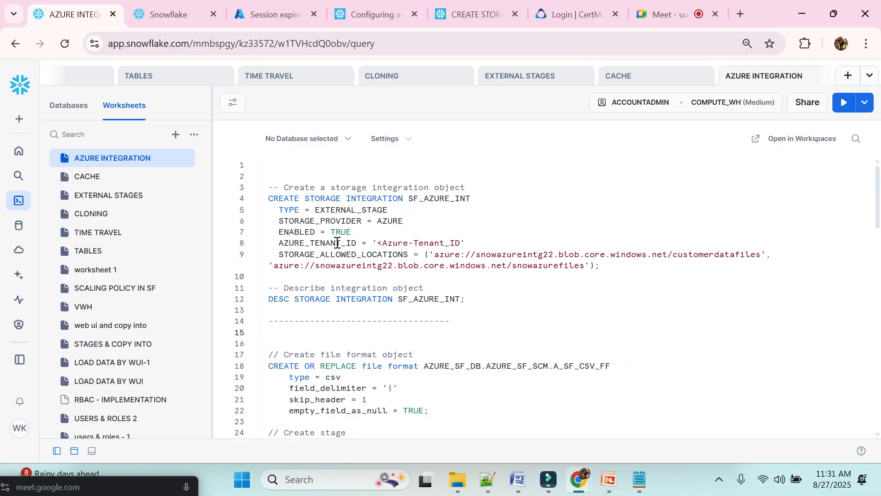
click(277, 165)
text(// Create database and schema CREATE DATABASE IF NOT EXISTS AZURE_SF_DB; CREATE SCHEMA IF NOT EXISTS AZURE_SF_DB.AZURE_SF_SCM;  --CREATE SCHEMA IF NOT EXISTS AZURE_SF_DB.file_formats; --CREATE SCHEMA IF NOT EXISTS AZURE_SF_DB.external_stages;)
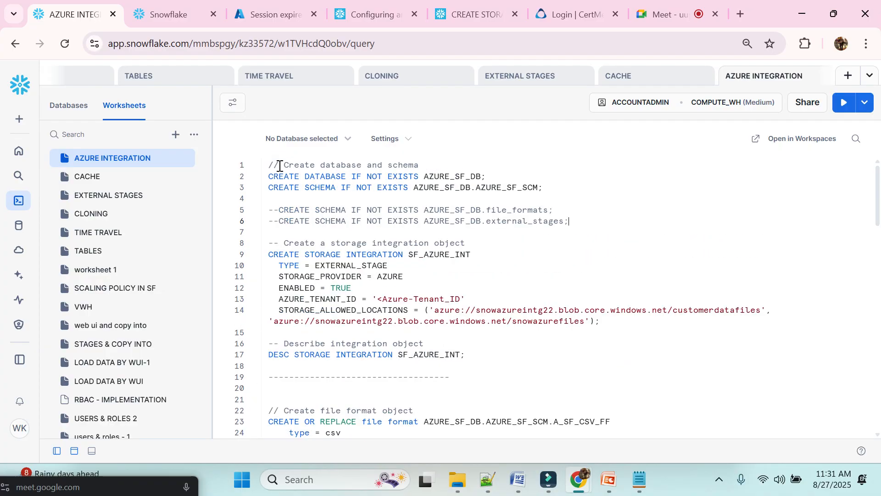
click(578, 219)
key(Return)
key(Return)
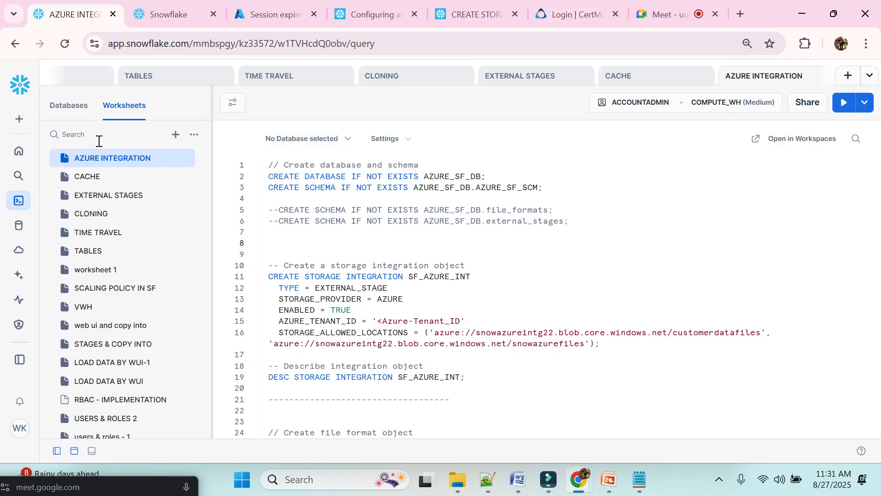
Step: Show the databases list and run the statement that creates the AZURE_SF_DB database
click(74, 106)
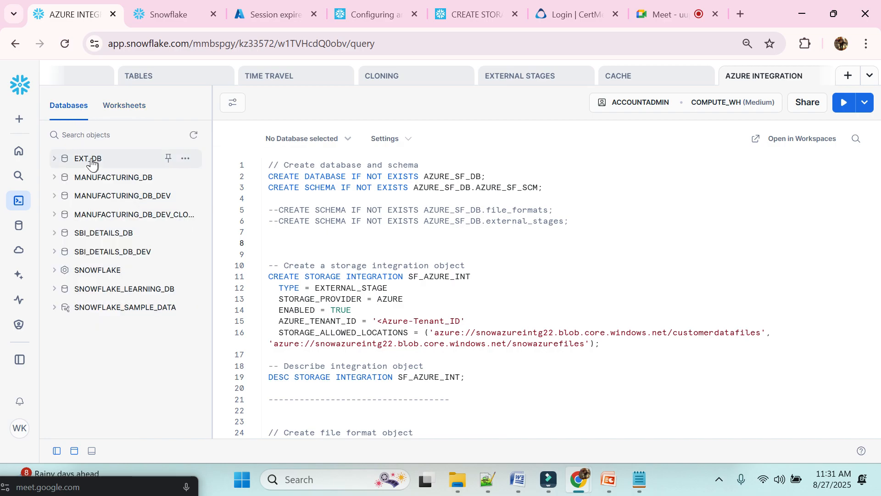
click(446, 240)
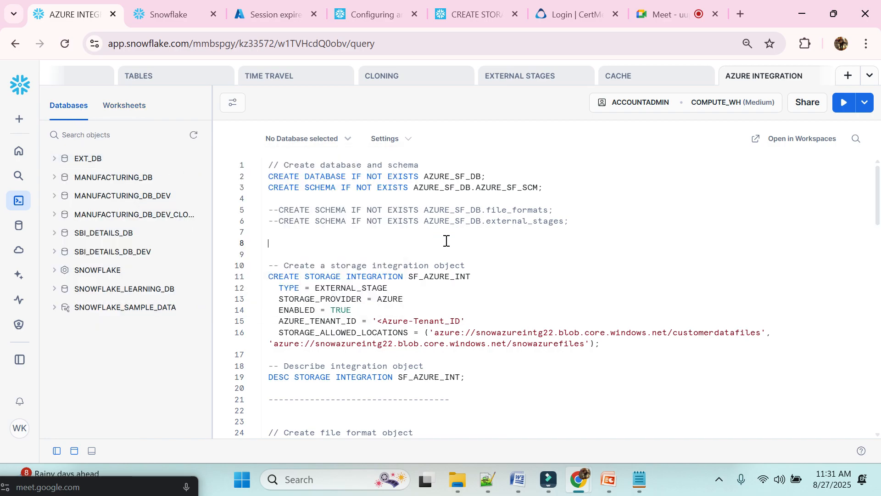
double_click(280, 176)
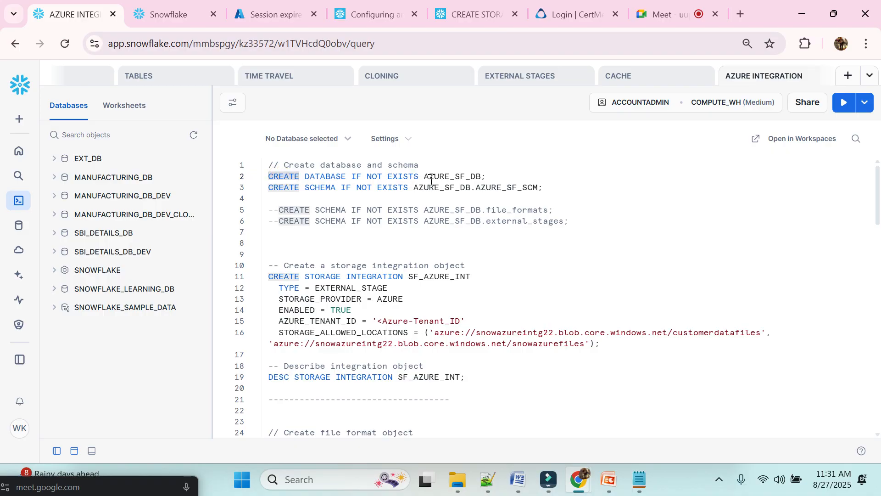
click(488, 178)
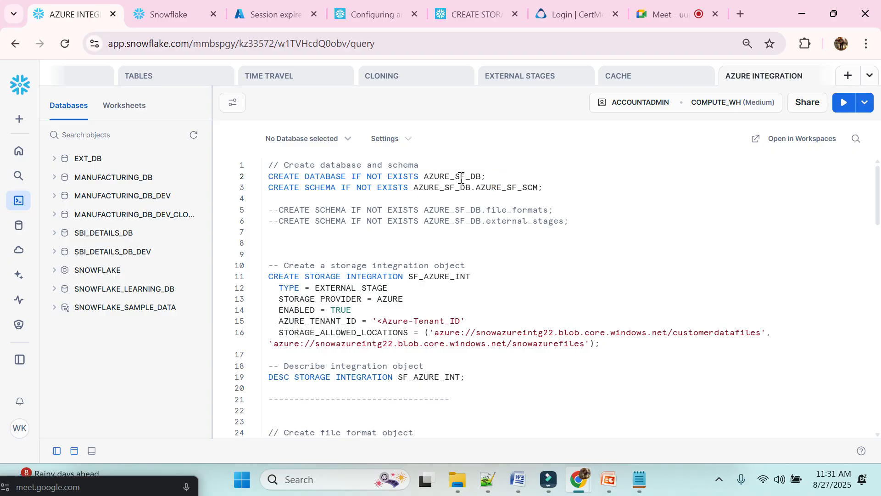
click(500, 172)
key(ctrl+Return)
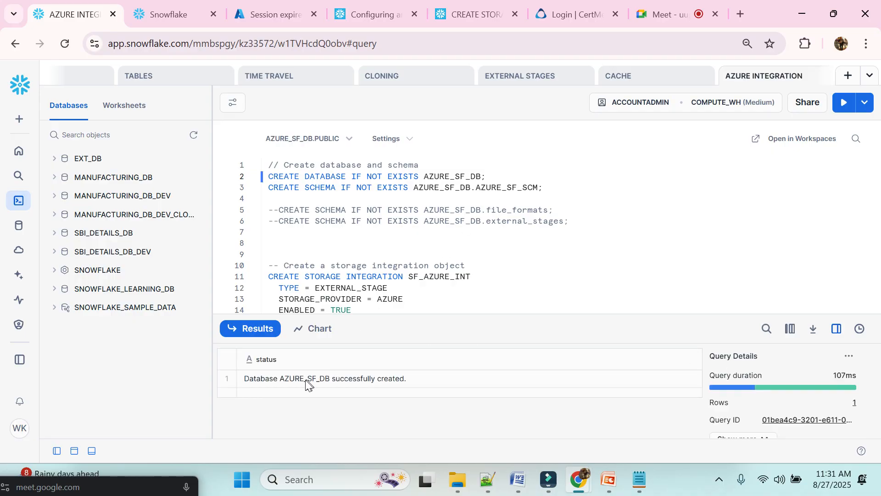
Step: Refresh the databases list and expand AZURE_SF_DB to check its schemas
mouse_move(97, 174)
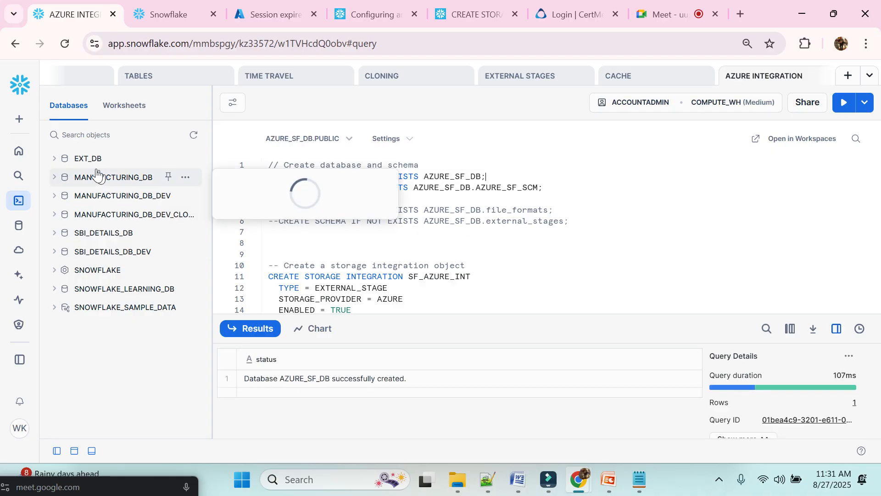
click(193, 134)
mouse_move(118, 159)
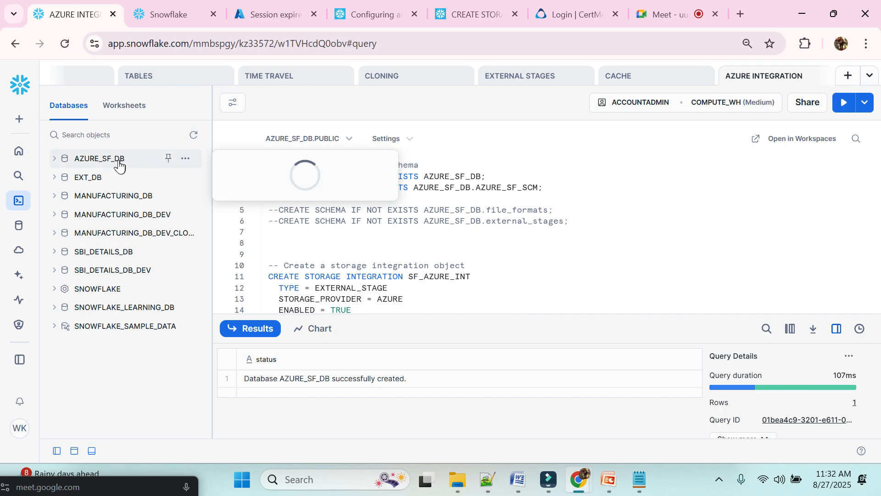
click(52, 159)
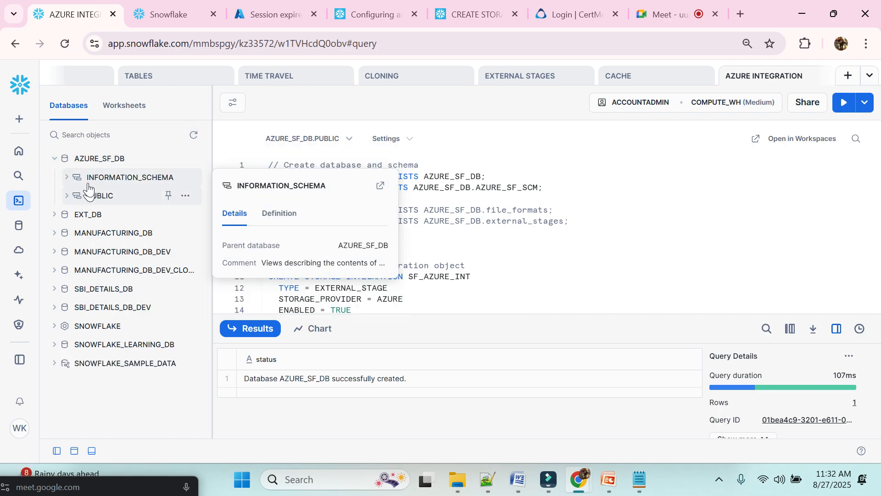
click(552, 236)
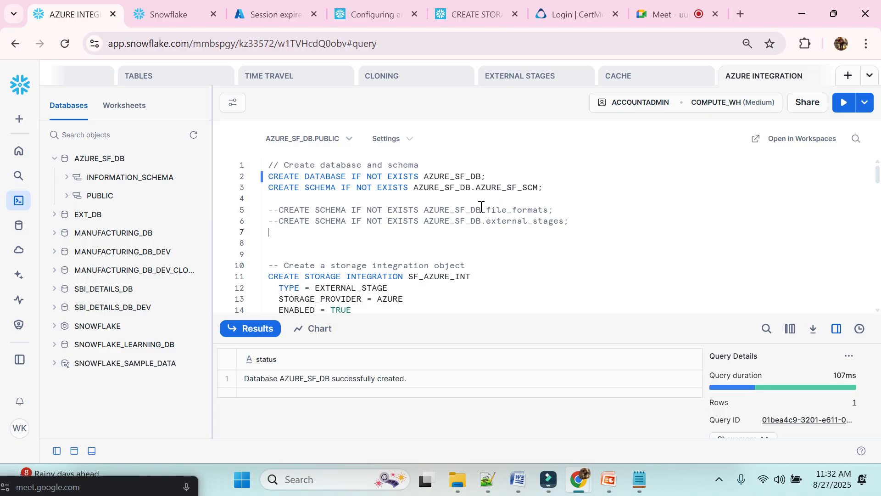
Step: Uncomment the CREATE SCHEMA statements for file_formats and external_stages
click(279, 210)
key(BackSpace)
key(BackSpace)
click(279, 220)
key(BackSpace)
key(BackSpace)
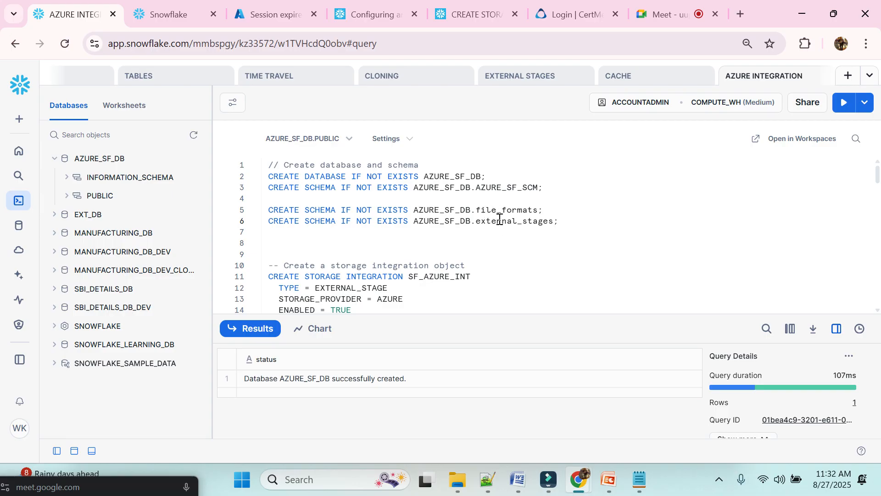
Step: Comment out the file_formats and external_stages CREATE SCHEMA statements again with --
click(265, 211)
text(--)
key(Tab)
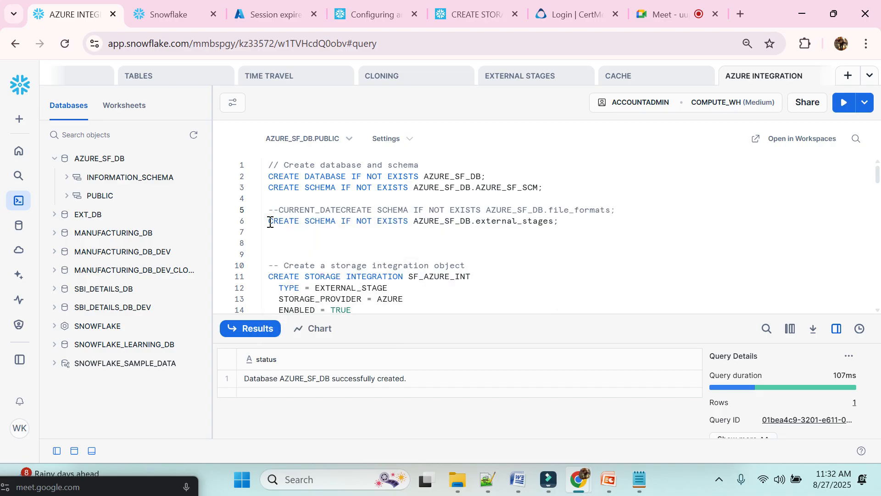
text(--)
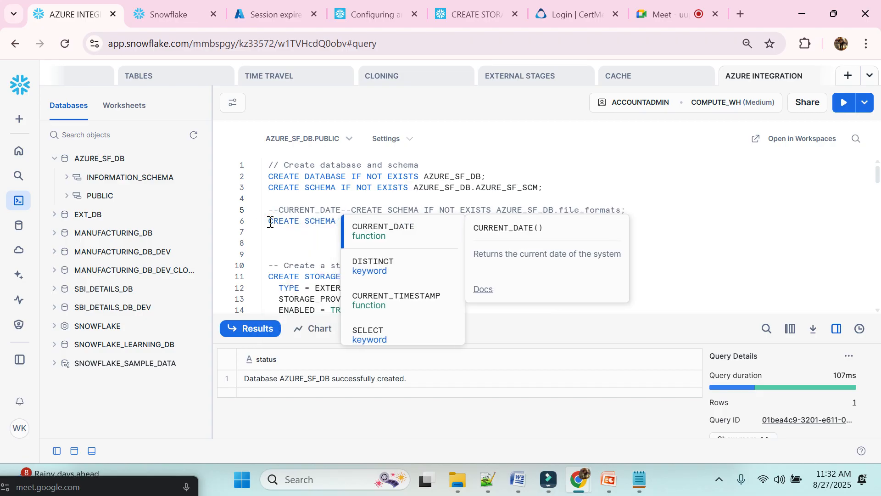
key(BackSpace)
key(BackSpace)
click(268, 225)
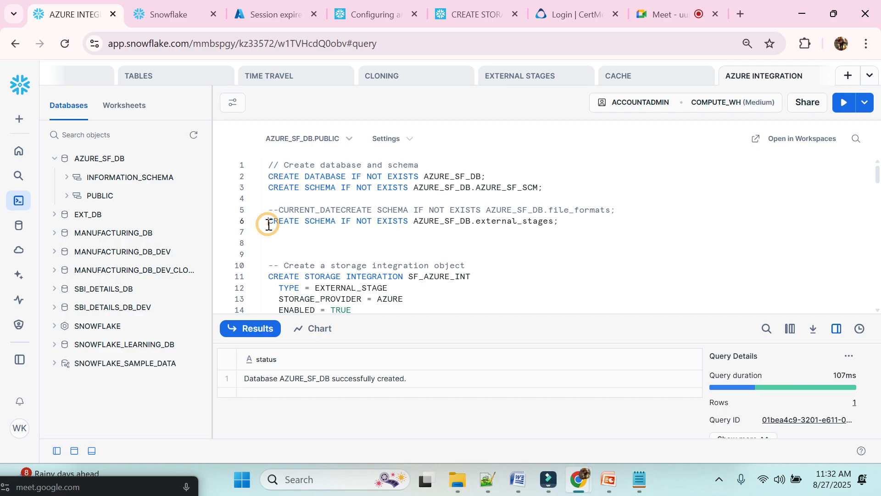
text(--)
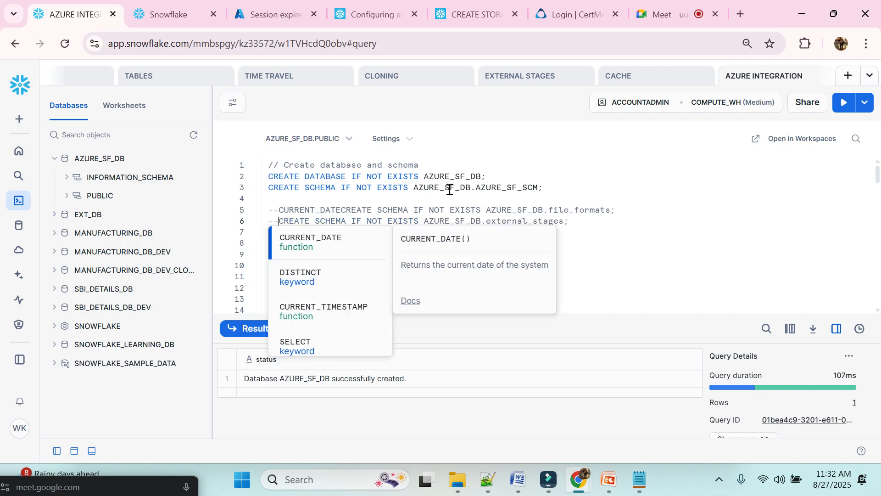
Step: Run the statement that creates schema AZURE_SF_SCM in AZURE_SF_DB and refresh the databases list to check it
click(546, 191)
key(ctrl+Return)
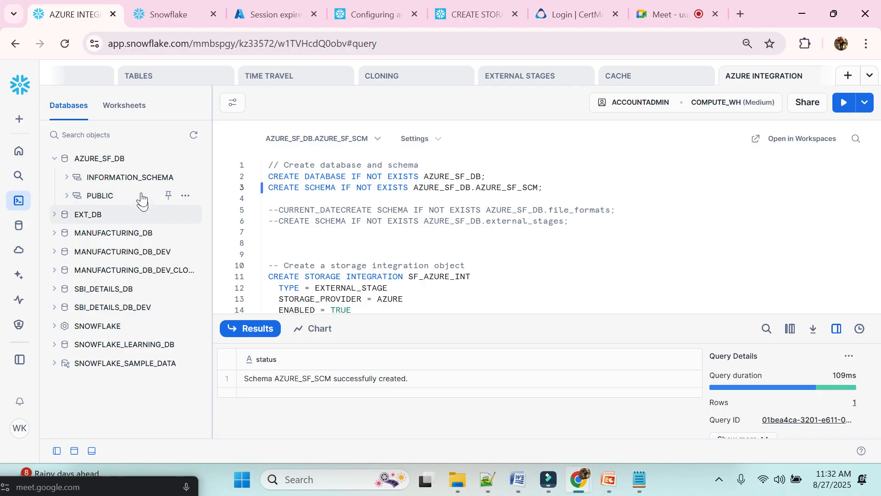
click(193, 136)
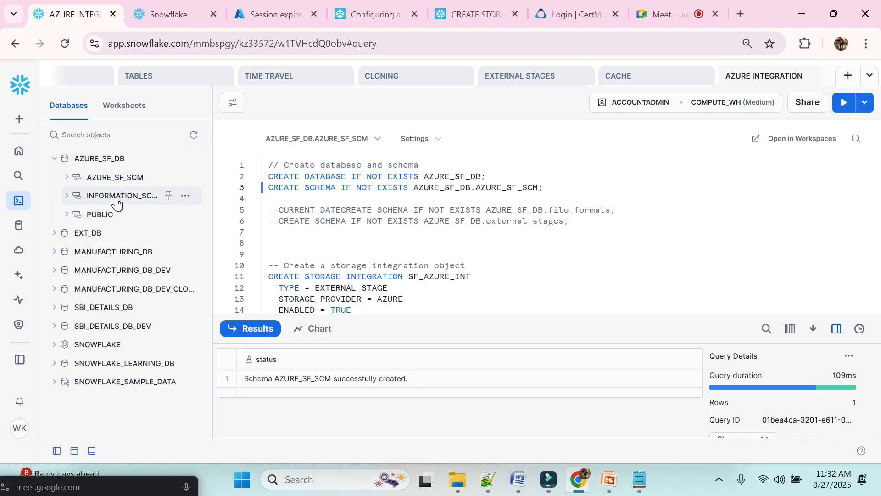
mouse_move(125, 183)
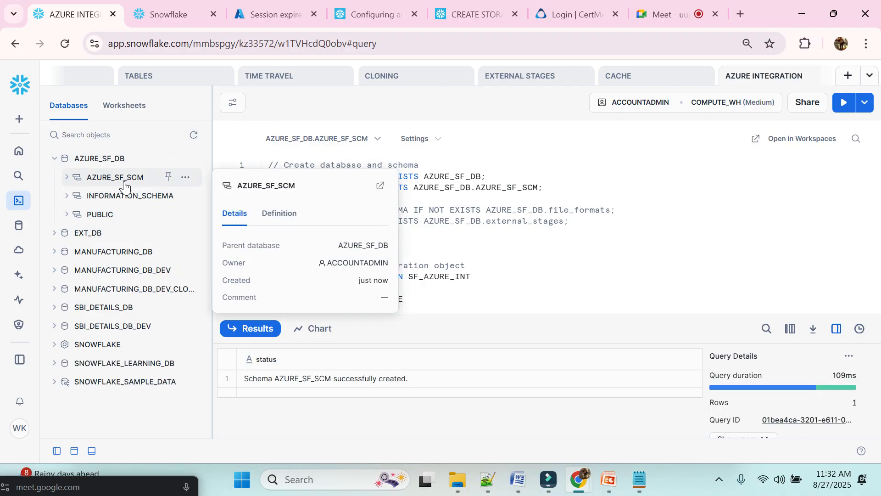
click(518, 258)
scroll(518, 258, down, 2)
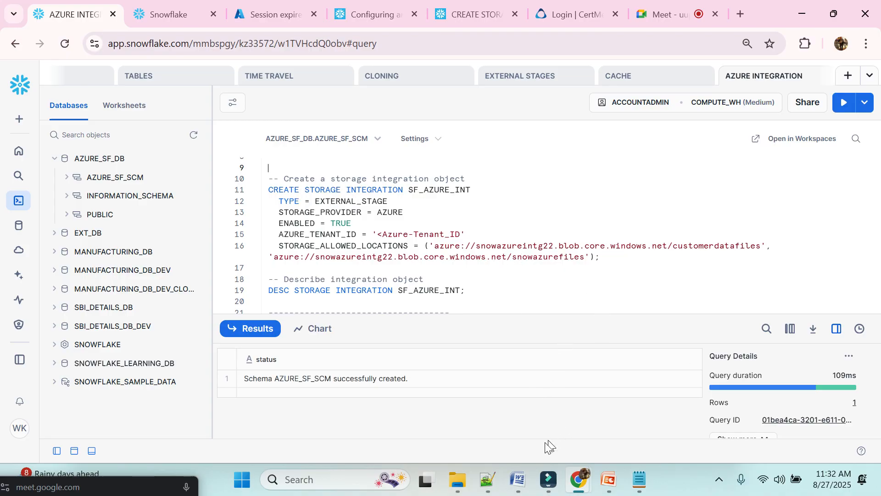
Step: Close the CertMetrics login page and the expired Azure portal page, moving the meeting window out of the way
click(567, 14)
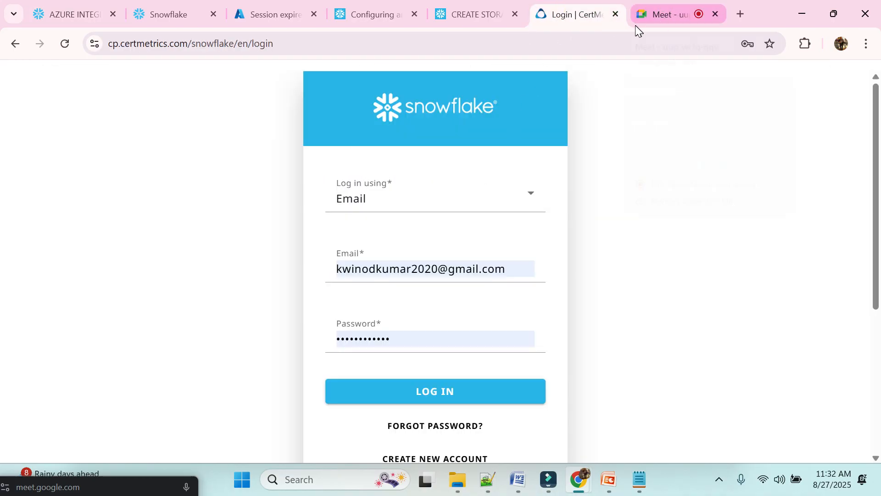
click(616, 14)
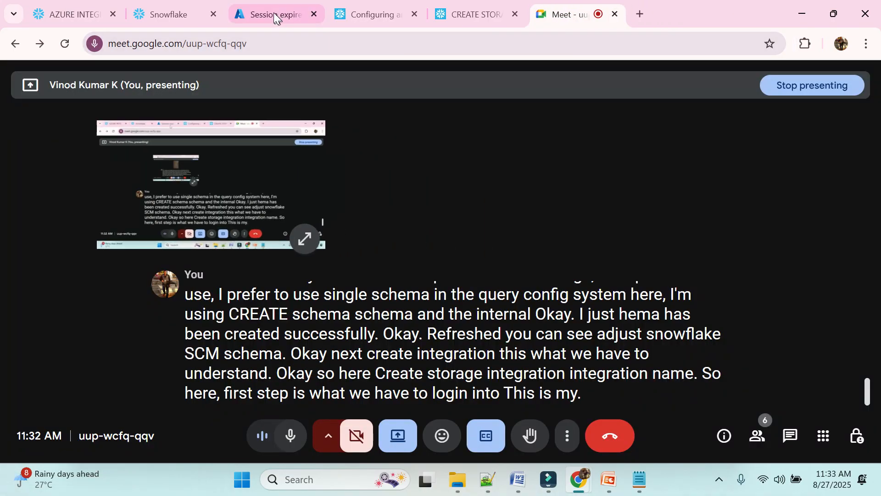
click(271, 15)
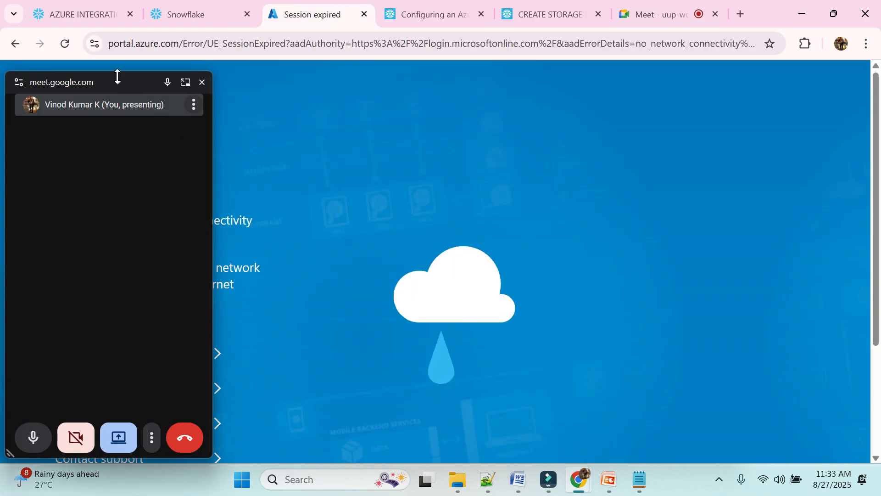
drag(123, 82, 118, 492)
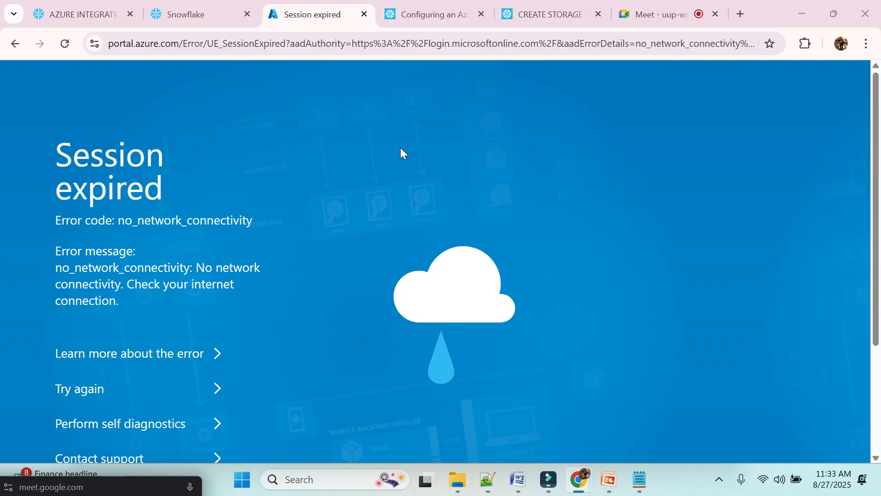
click(371, 43)
key(Escape)
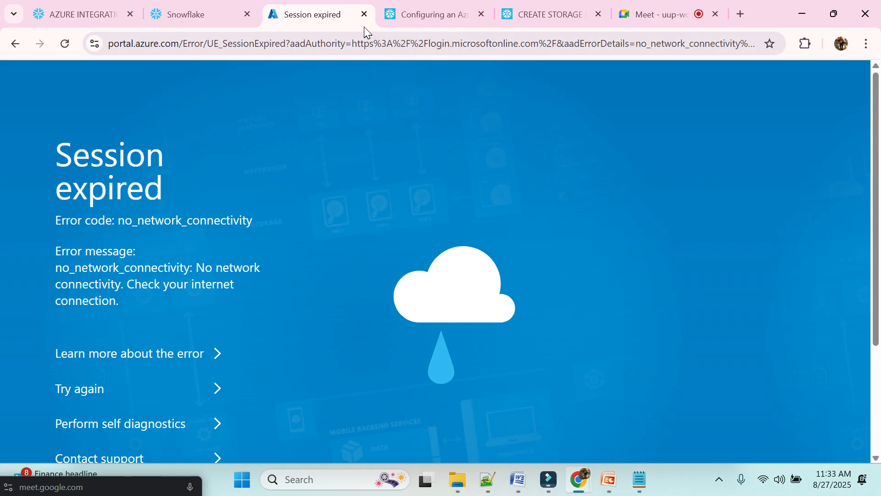
click(364, 15)
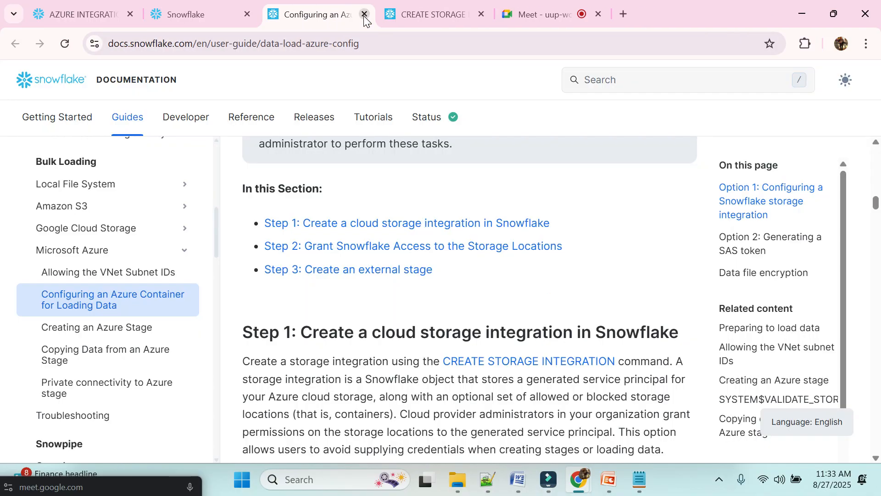
Step: Switch to the Notepad notes and copy the Azure portal Quickstart Center link under AZURE LINK
click(639, 488)
click(324, 246)
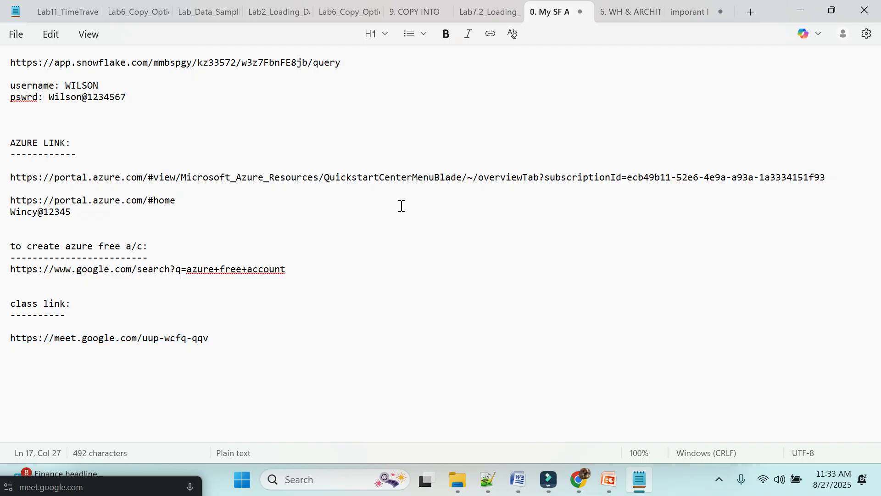
drag(835, 177, 2, 182)
key(ctrl+c)
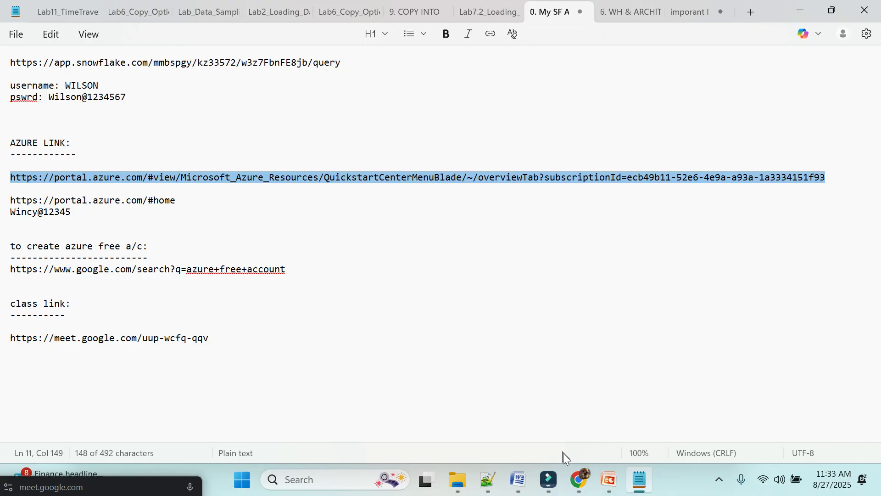
Step: Switch back to Chrome, open the copied Azure portal link in a new tab and dismiss the remaining-credit notification
click(579, 479)
click(501, 413)
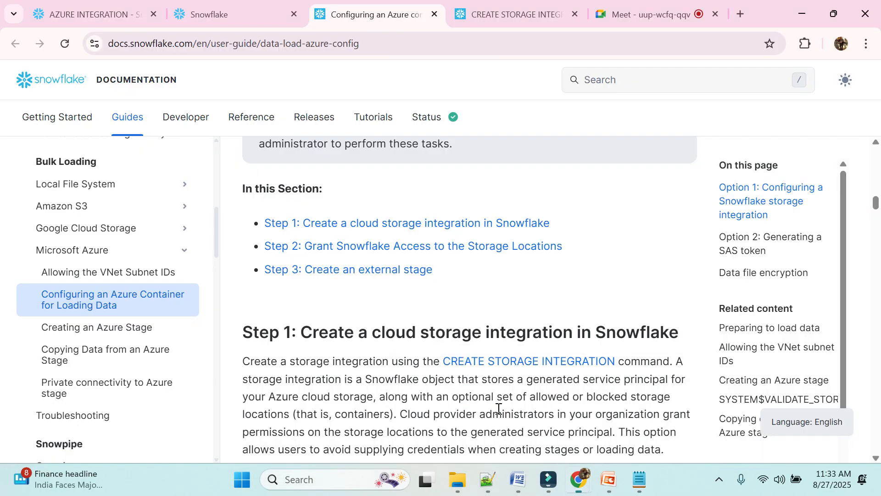
click(740, 14)
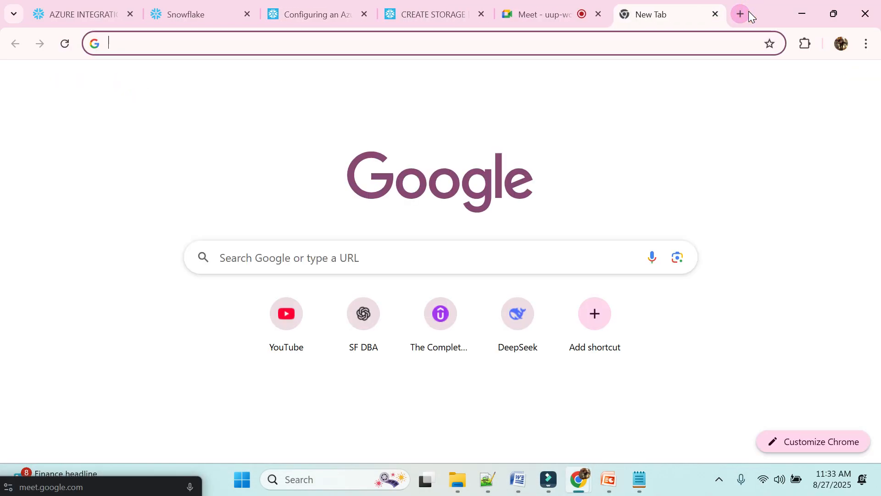
key(ctrl+v)
key(Return)
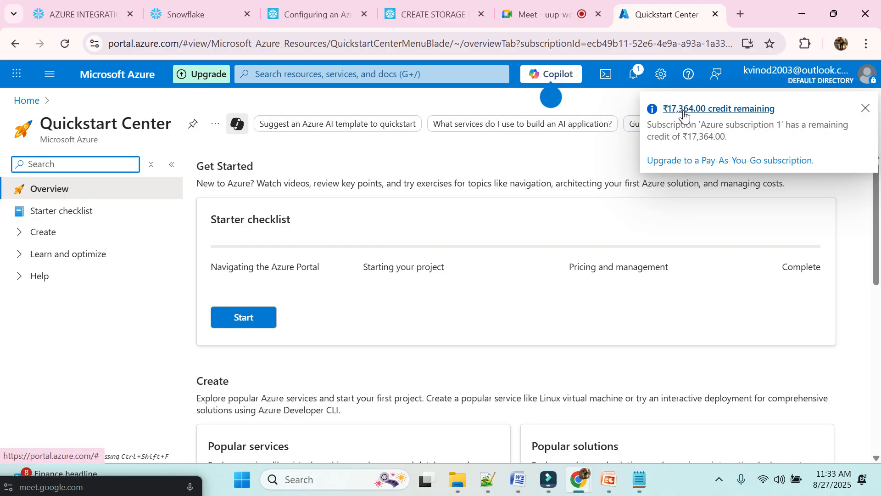
click(865, 108)
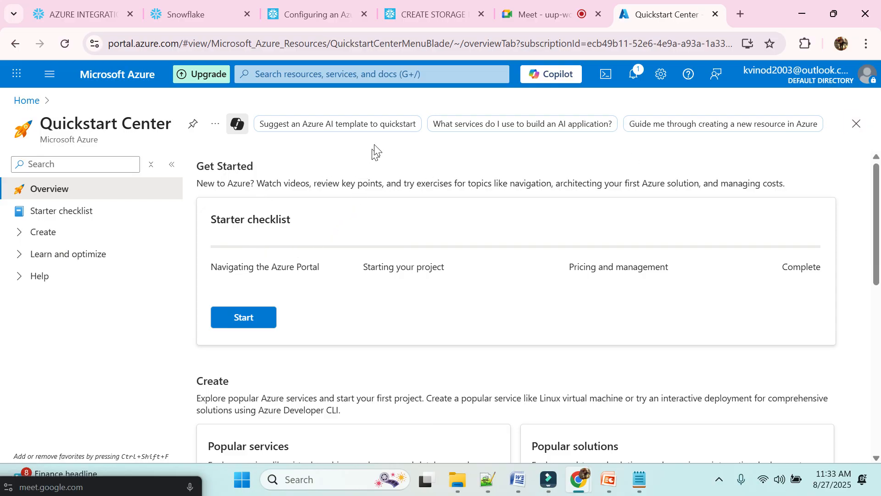
Step: Check the PROCEDURE slide in PowerPoint, then review the Azure storage account and container steps in Word's Document1
click(520, 482)
click(609, 479)
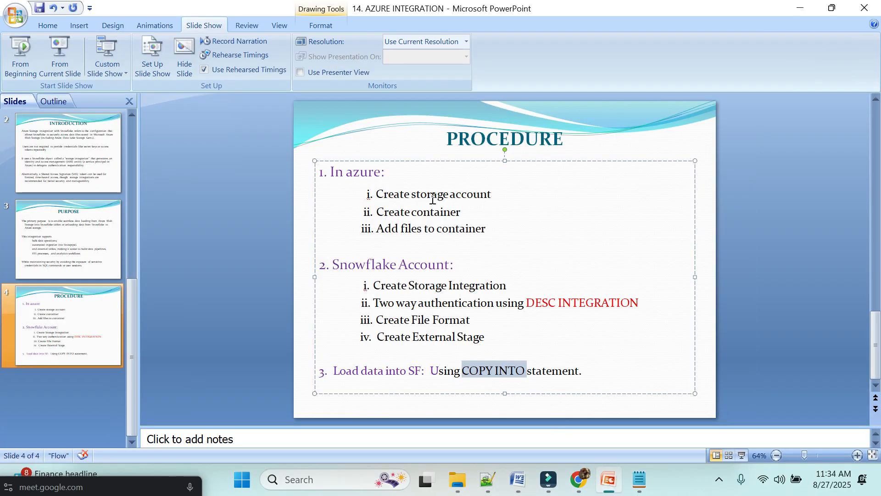
click(809, 6)
scroll(494, 309, up, 20)
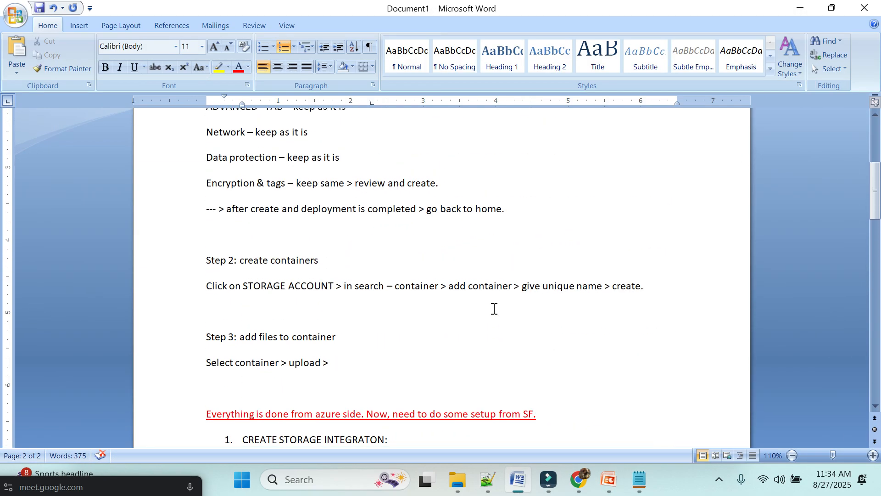
Step: Remove "& container" from the opening workflow line of Document1, leaving "create storage ac" before the file upload part
scroll(494, 309, up, 3)
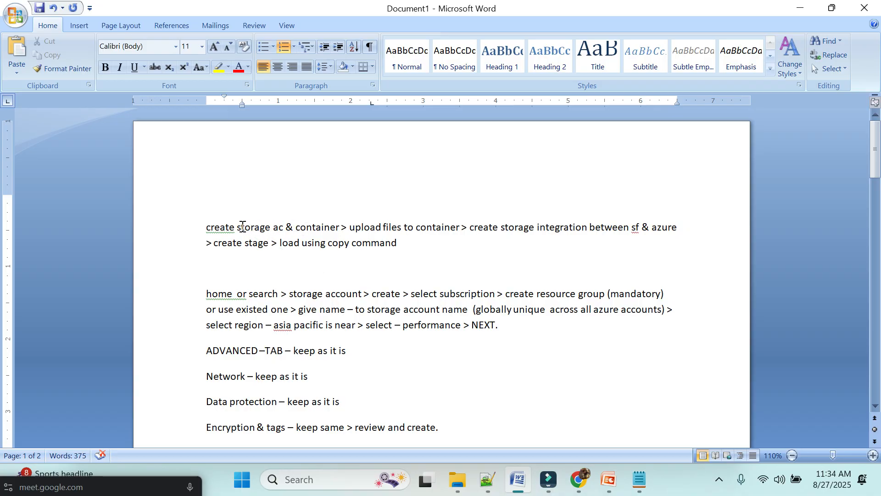
click(342, 227)
key(BackSpace)
key(BackSpace)
key(BackSpace)
key(BackSpace)
key(BackSpace)
key(BackSpace)
key(BackSpace)
key(BackSpace)
key(BackSpace)
key(BackSpace)
key(BackSpace)
key(BackSpace)
key(BackSpace)
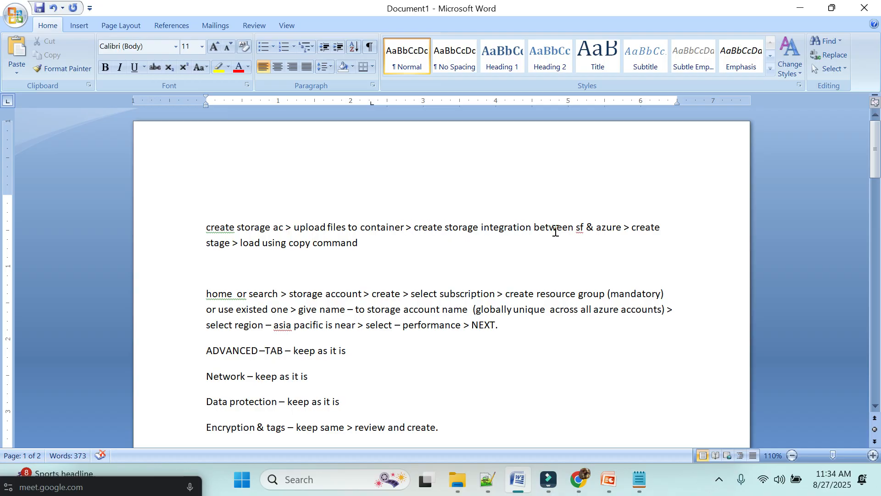
scroll(297, 260, down, 1)
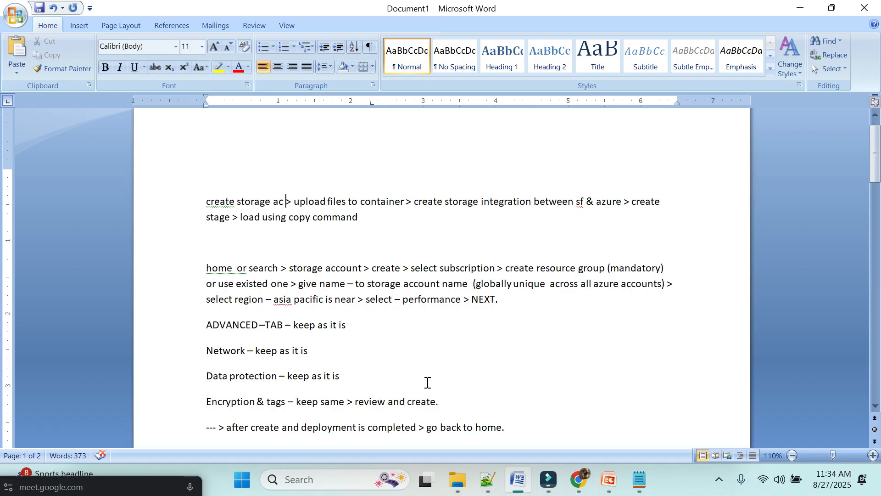
Step: Switch to the Azure portal in Chrome, search for STORAGE to open Storage accounts, and select the kvksf1234 account
mouse_move(579, 480)
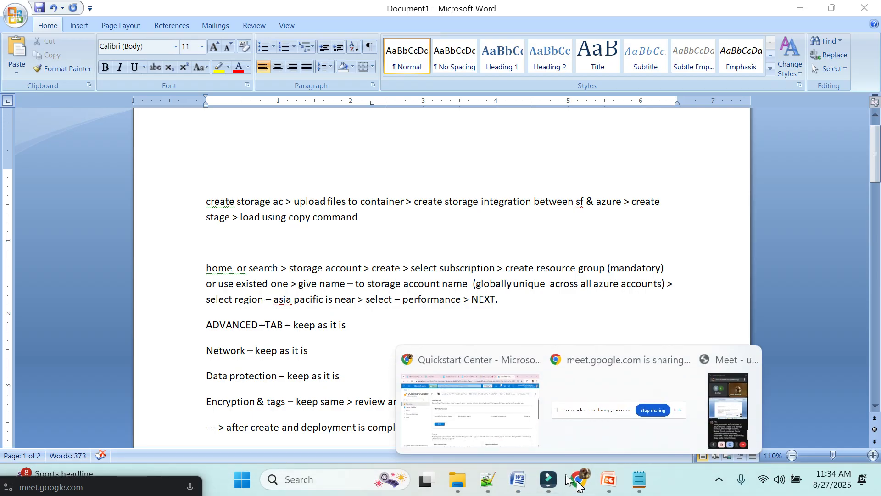
click(487, 418)
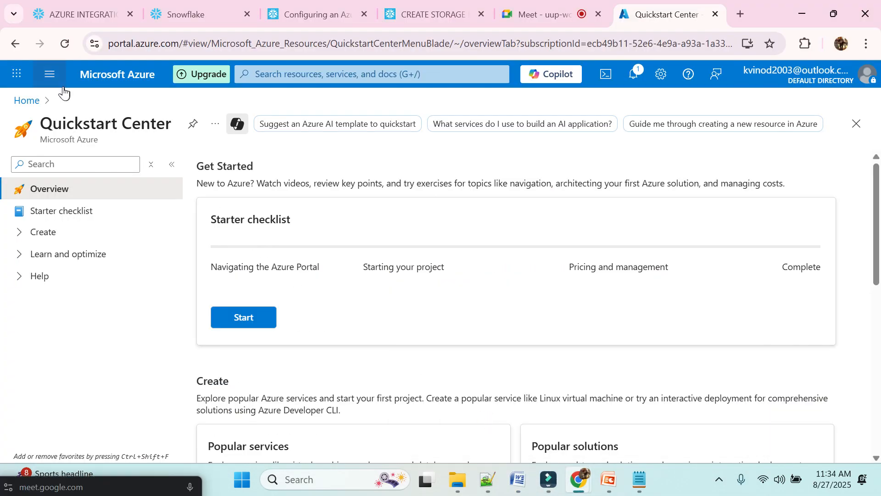
click(49, 74)
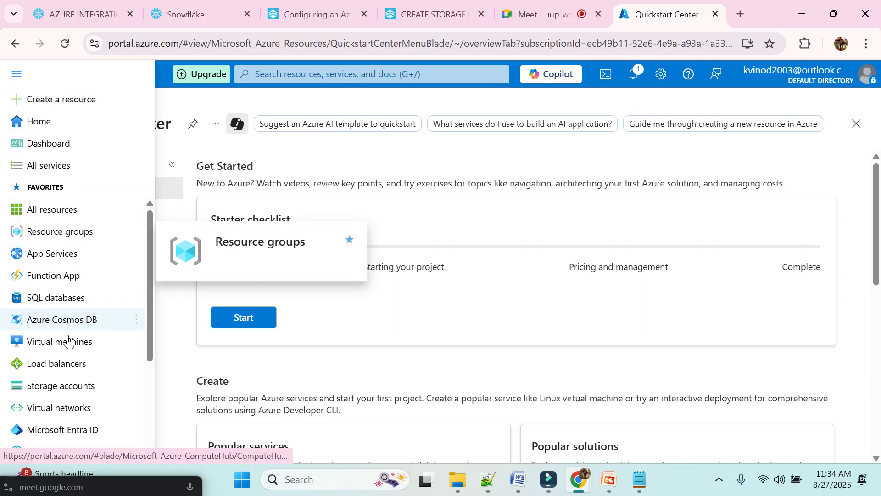
mouse_move(59, 393)
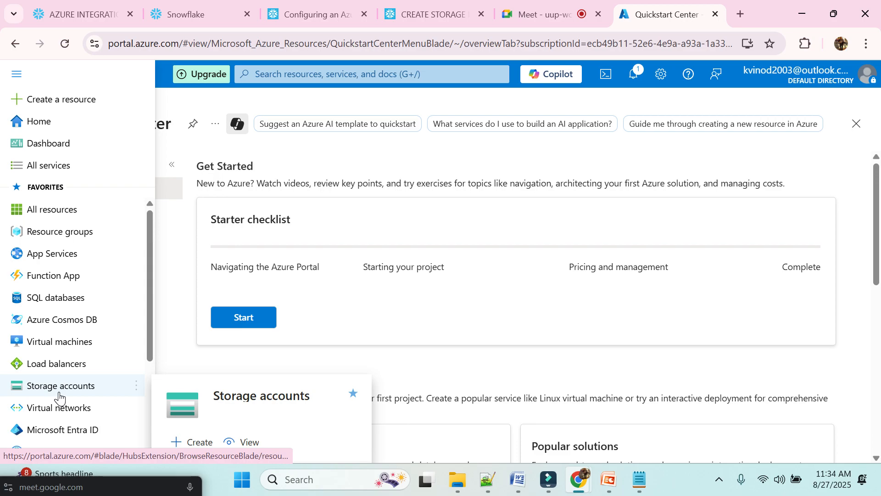
click(316, 72)
text(STOR)
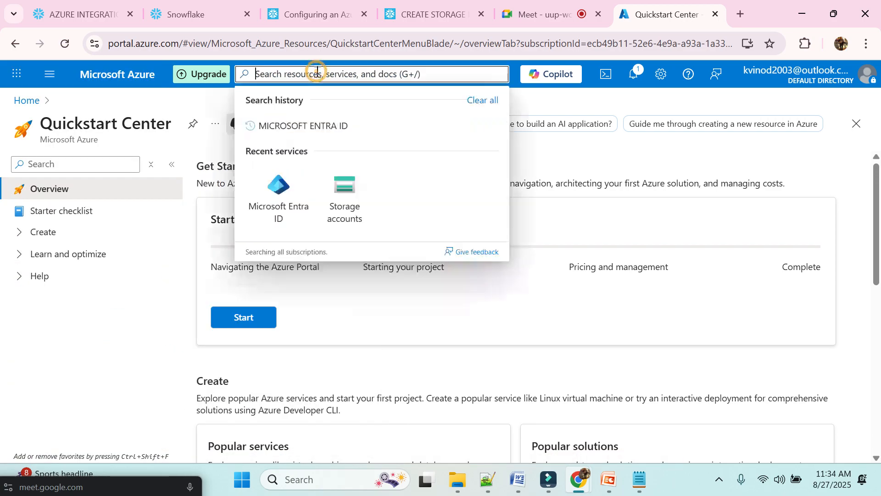
text(AGE)
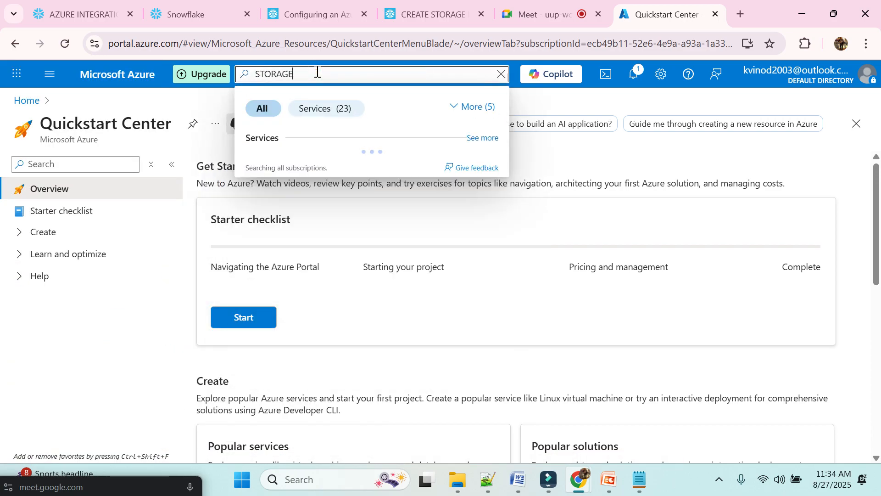
click(311, 170)
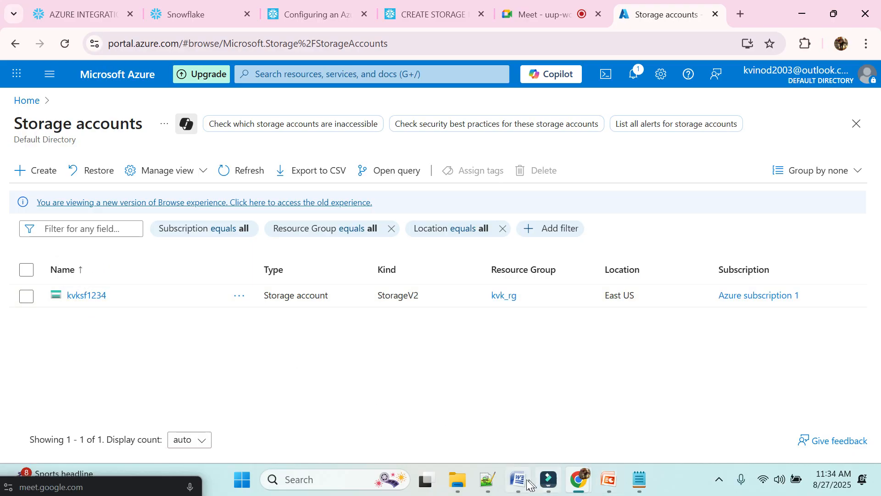
click(25, 298)
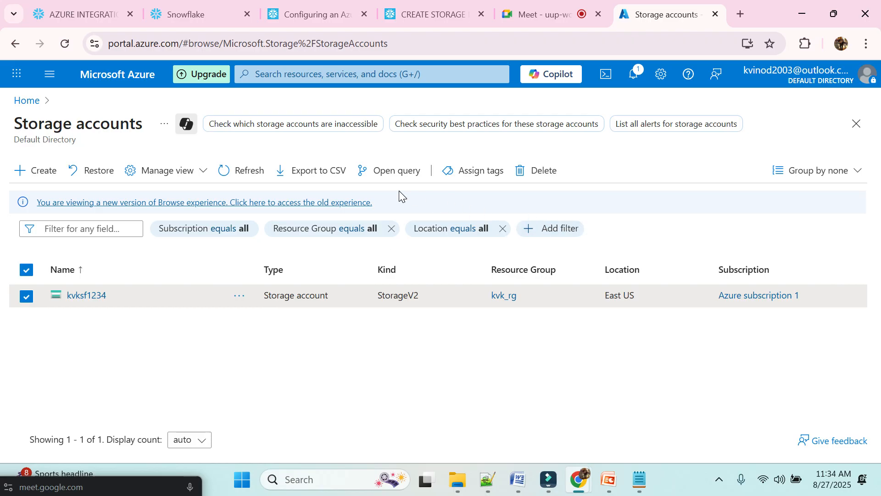
click(526, 180)
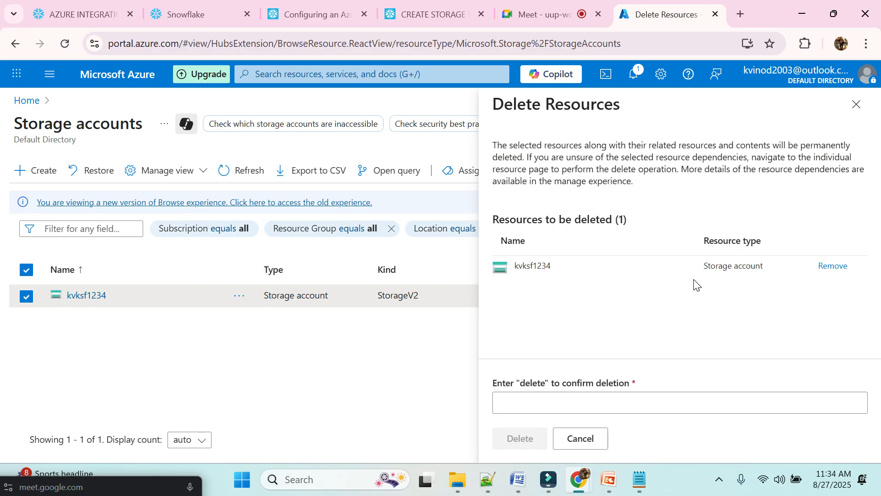
click(822, 268)
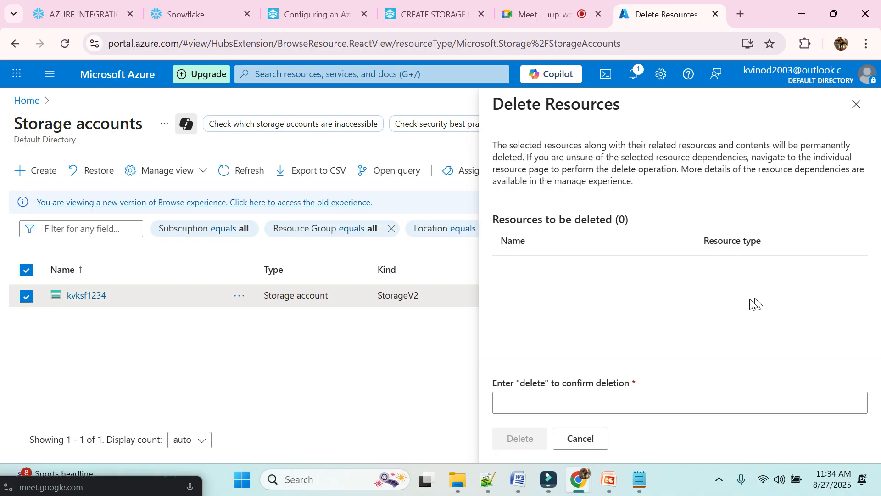
click(856, 104)
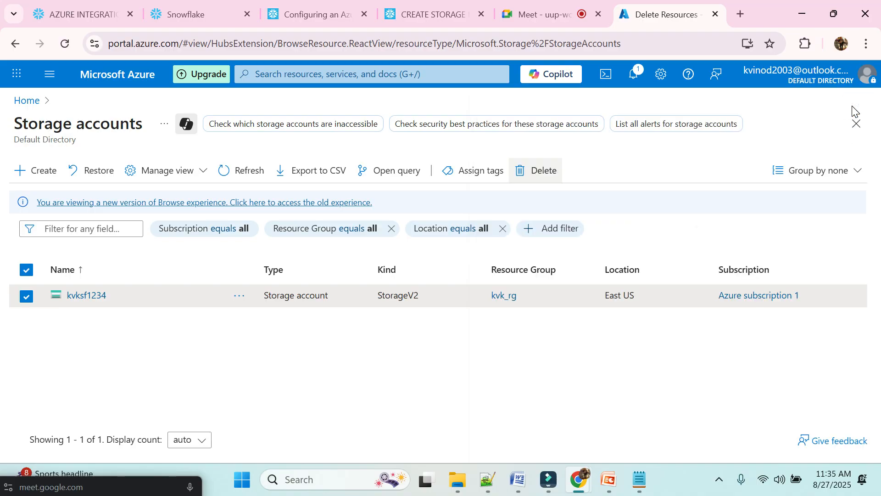
click(440, 43)
key(Escape)
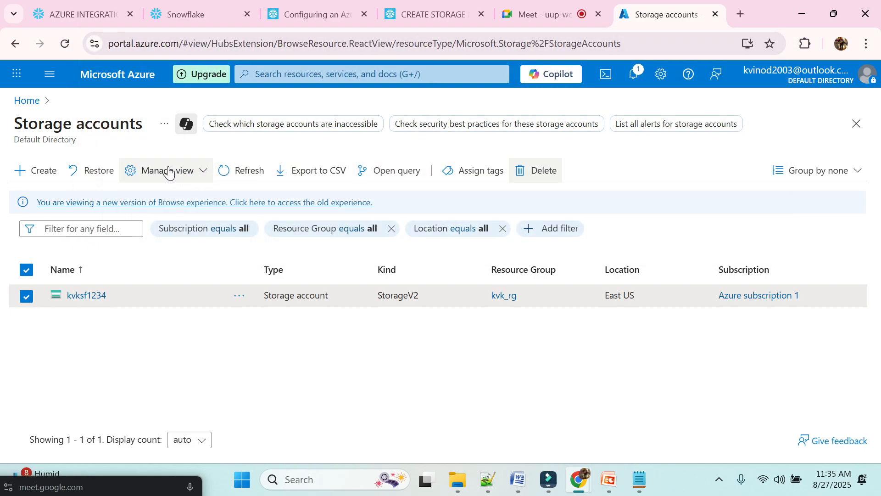
click(535, 169)
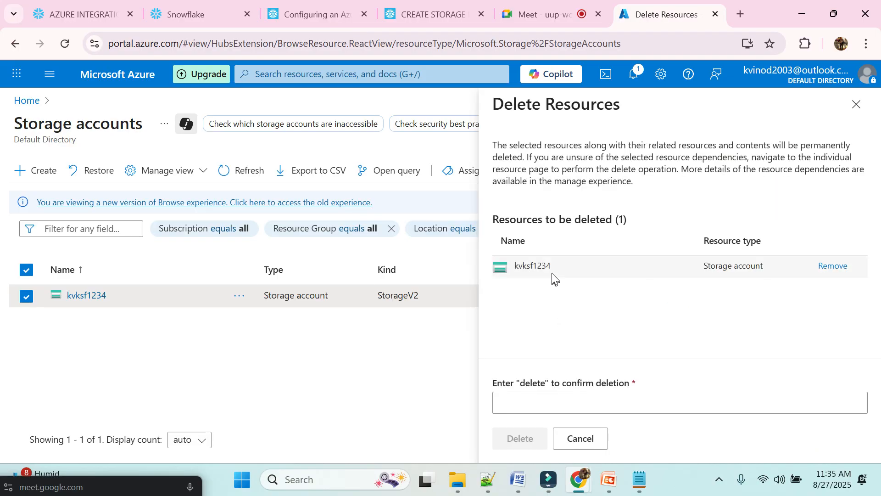
click(821, 267)
click(567, 405)
text(co)
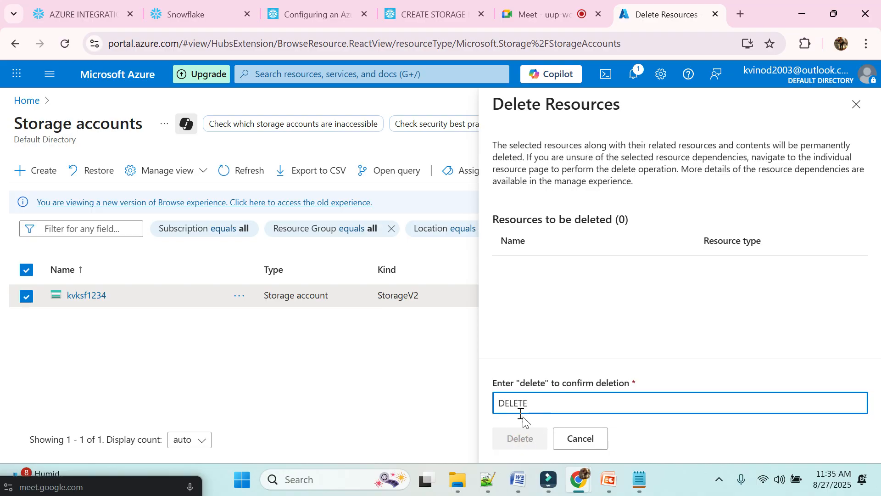
click(568, 442)
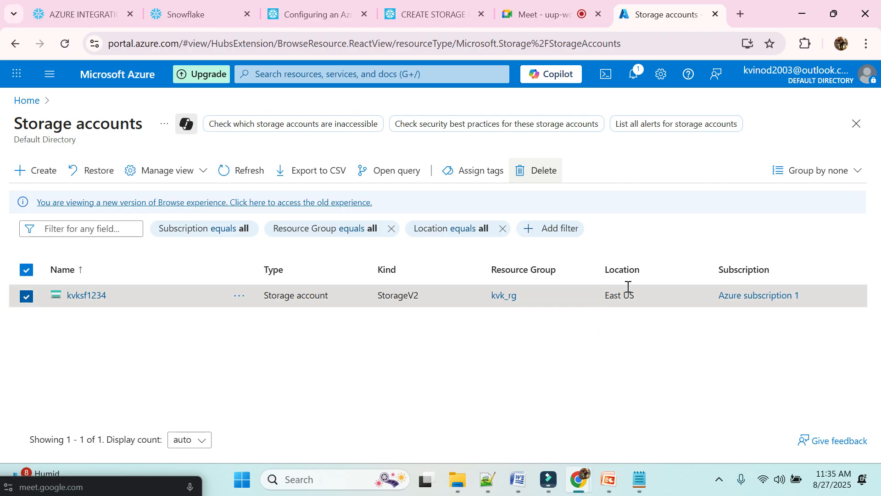
click(756, 294)
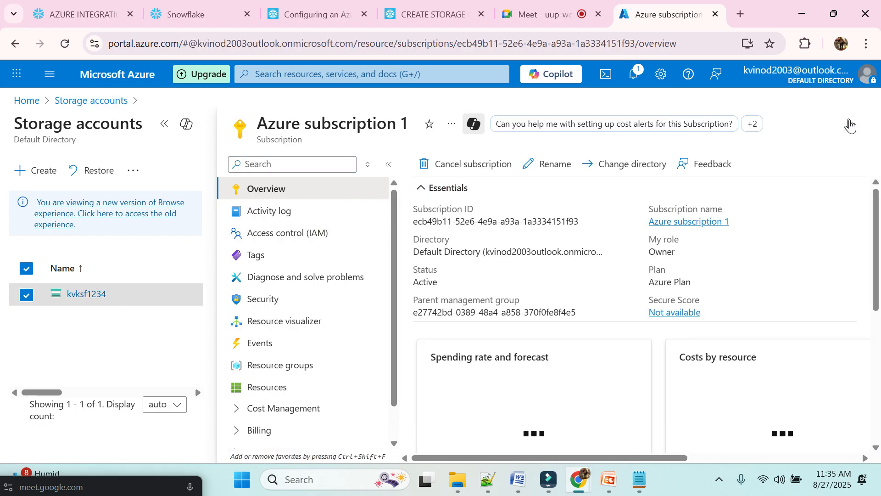
click(849, 125)
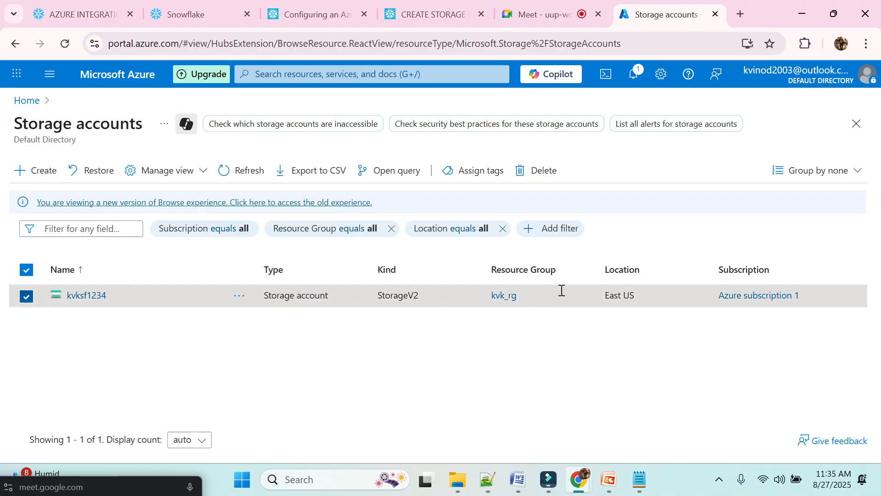
Step: Delete the selected kvksf1234 storage account, confirming with the word "delete", and dismiss the resulting notification
click(541, 173)
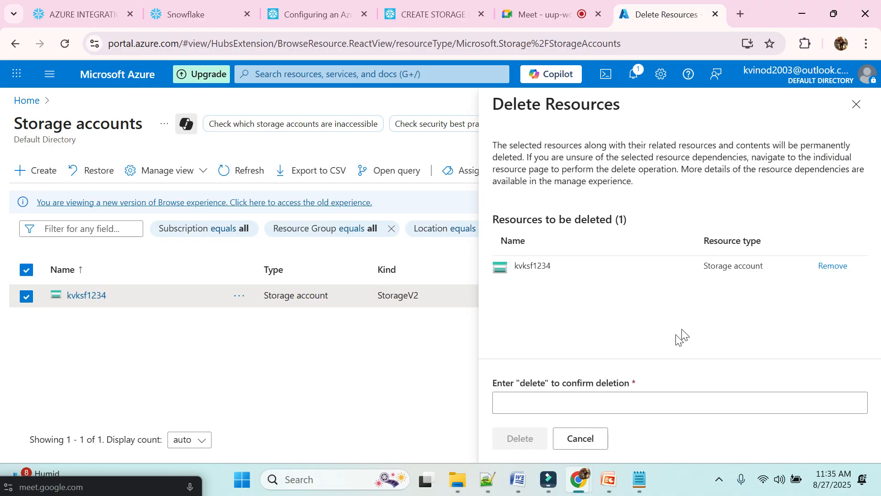
click(565, 398)
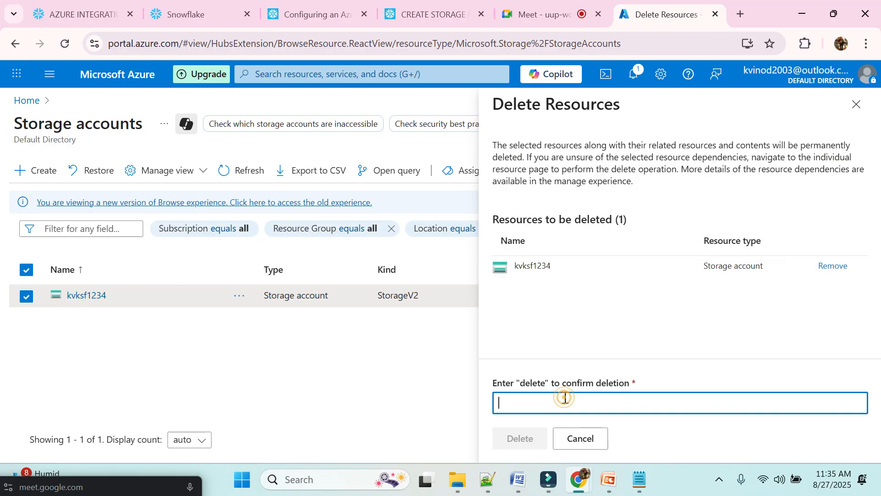
text(delete)
click(523, 439)
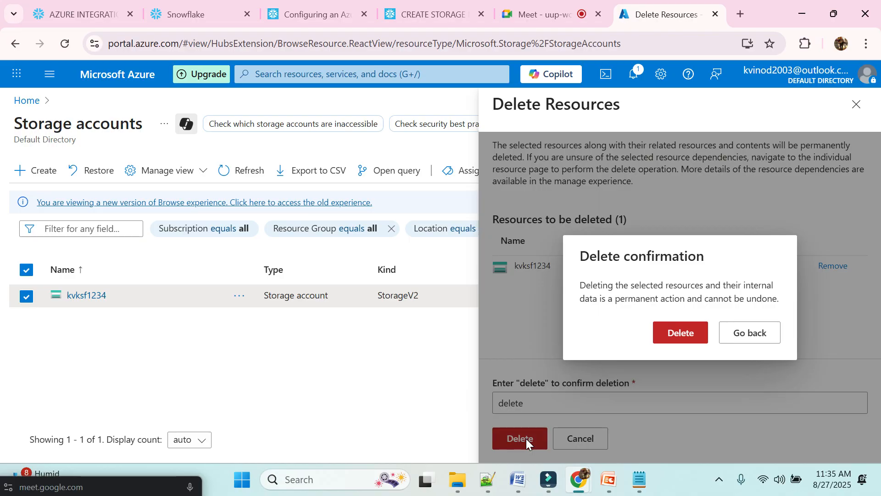
click(682, 334)
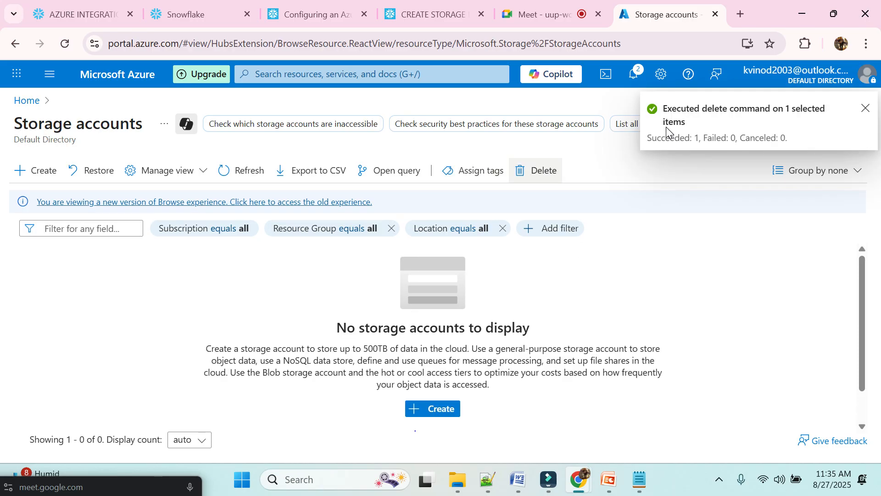
click(873, 105)
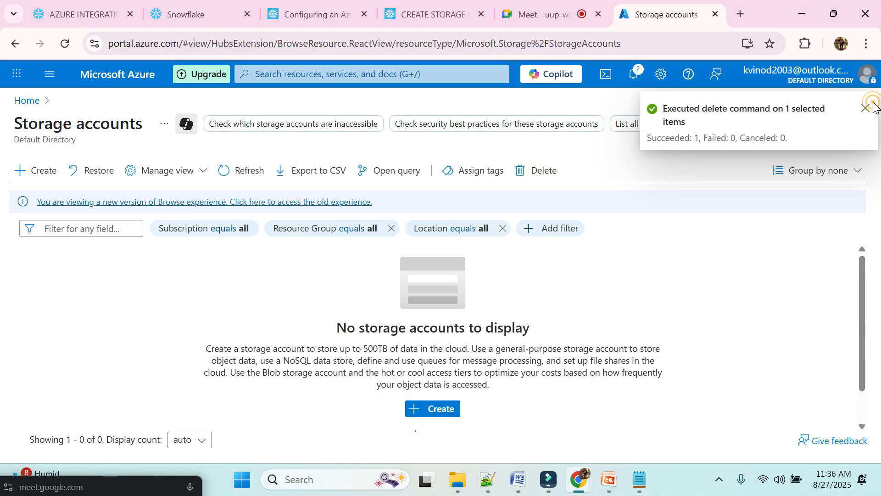
click(865, 109)
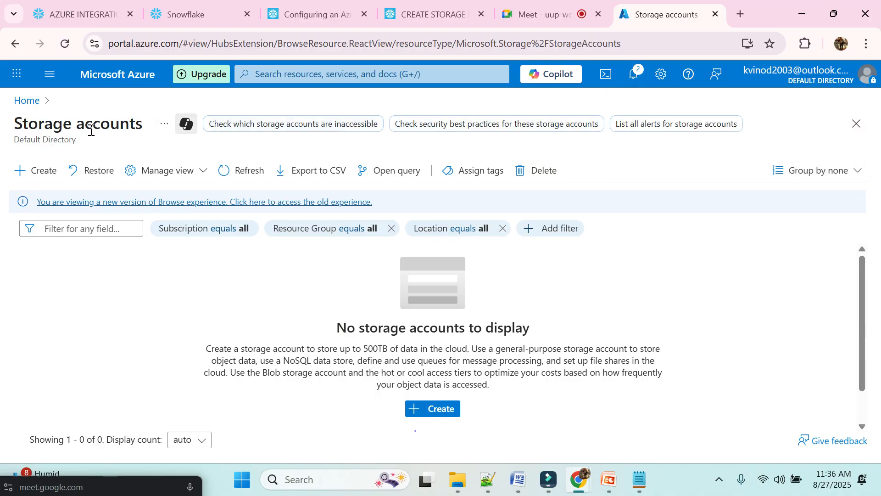
Step: Start creating a storage account, check the steps in Word's Document1, and return to Chrome to keep Azure subscription 1 as the subscription
click(38, 171)
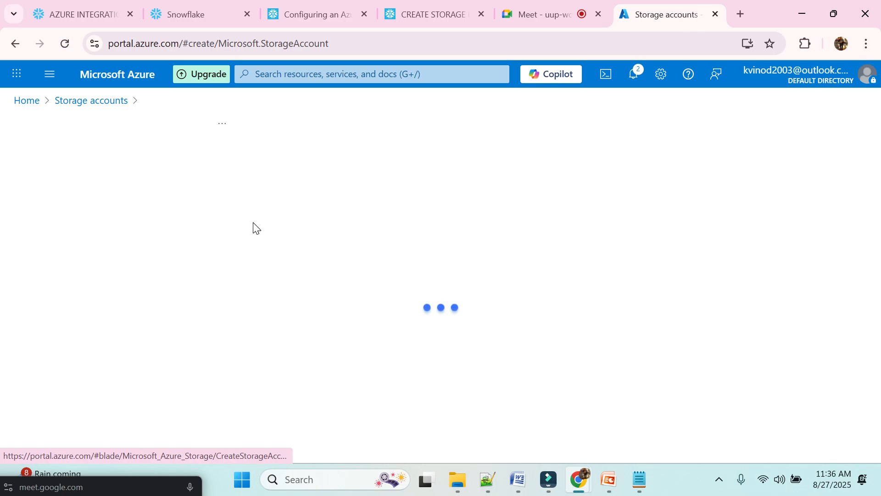
click(519, 482)
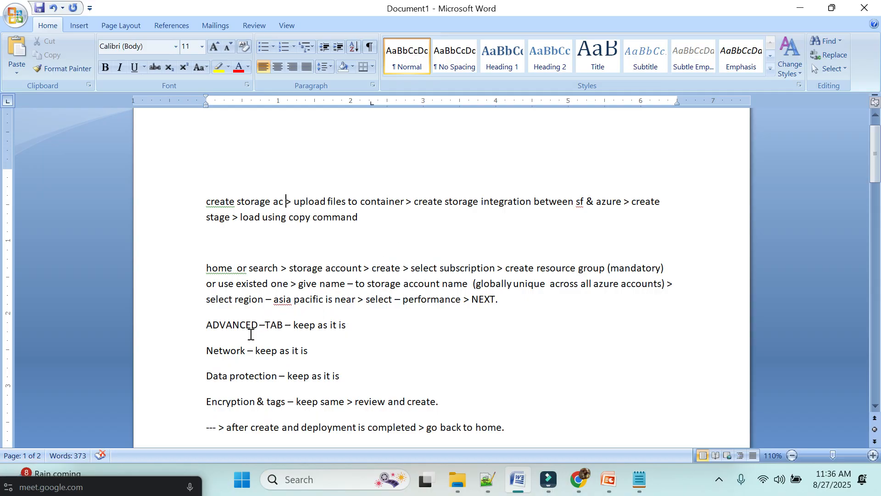
mouse_move(579, 479)
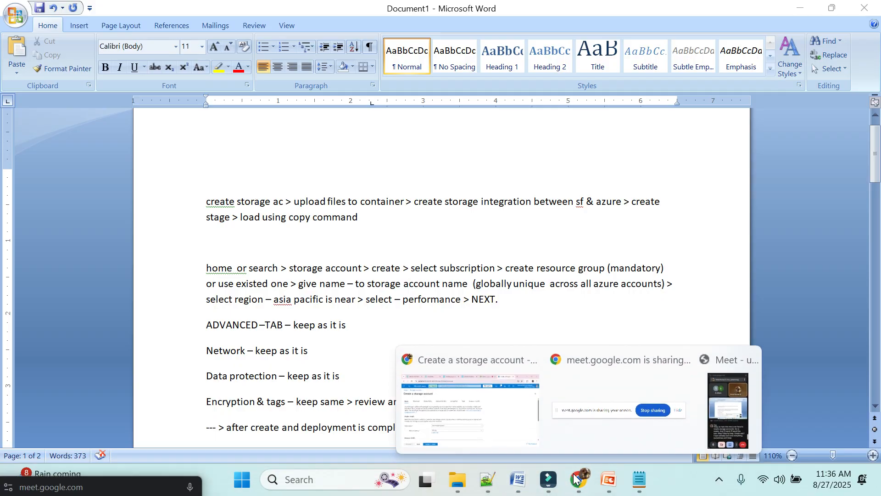
click(506, 415)
scroll(230, 272, down, 2)
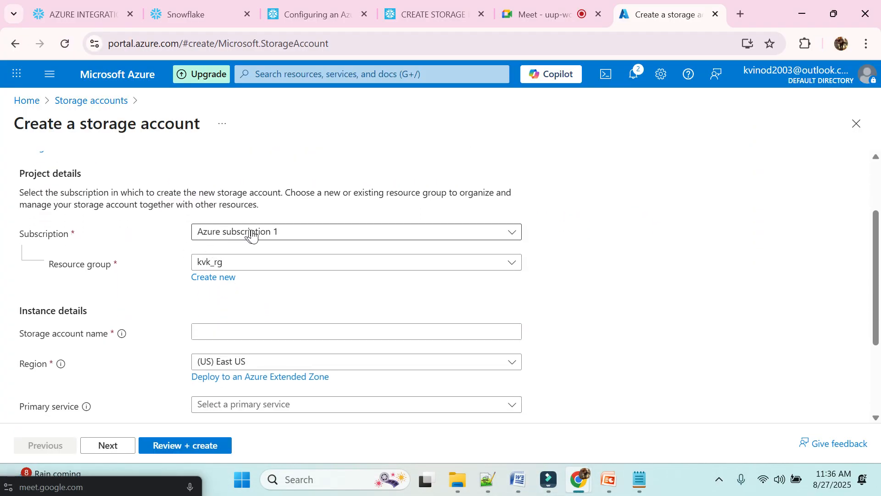
click(297, 235)
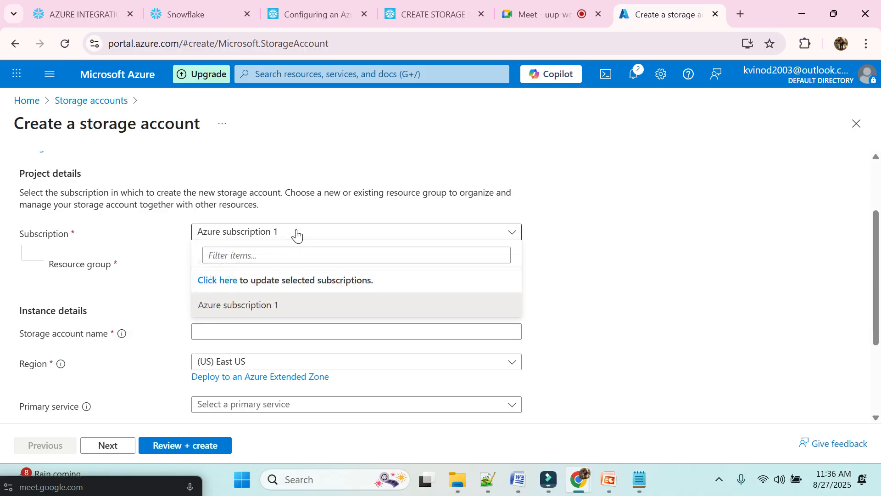
click(165, 248)
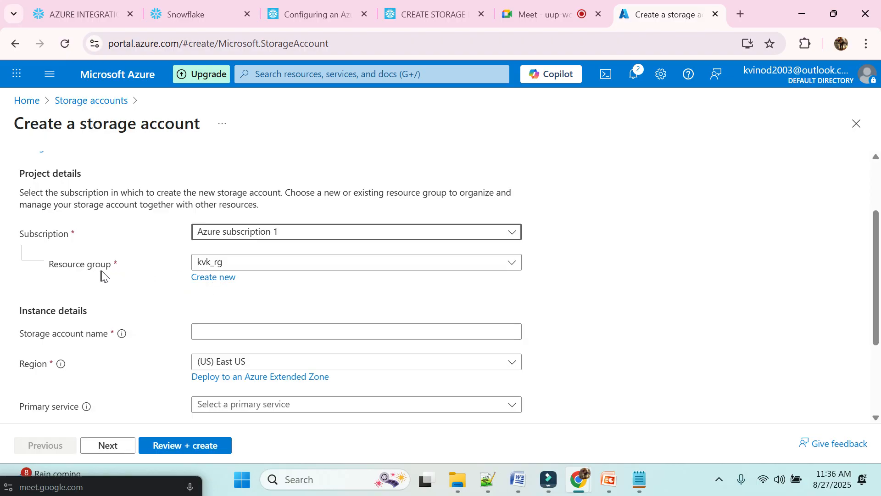
Step: Create a new resource group named sfazure_rg for the storage account
click(215, 278)
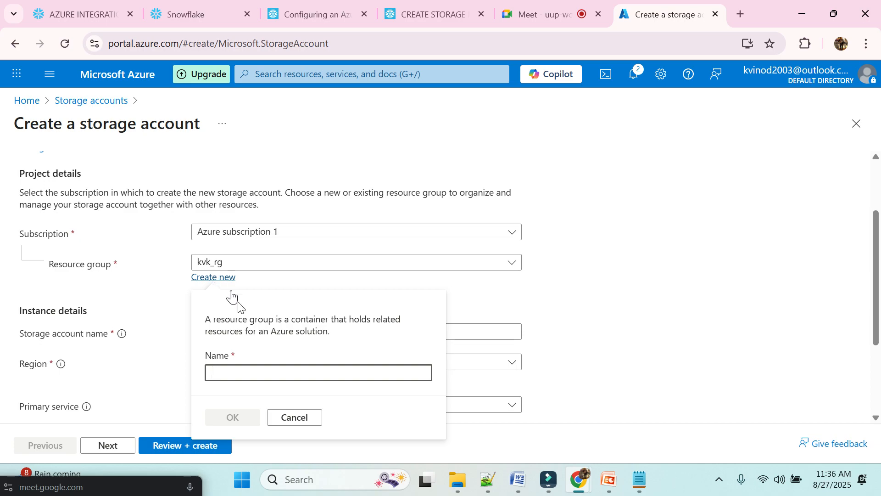
text(c)
key(BackSpace)
text(sfazure_)
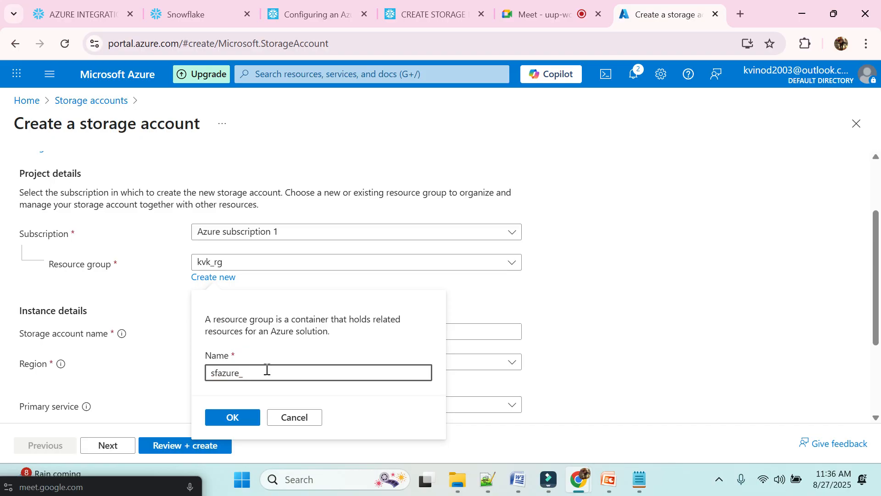
click(238, 416)
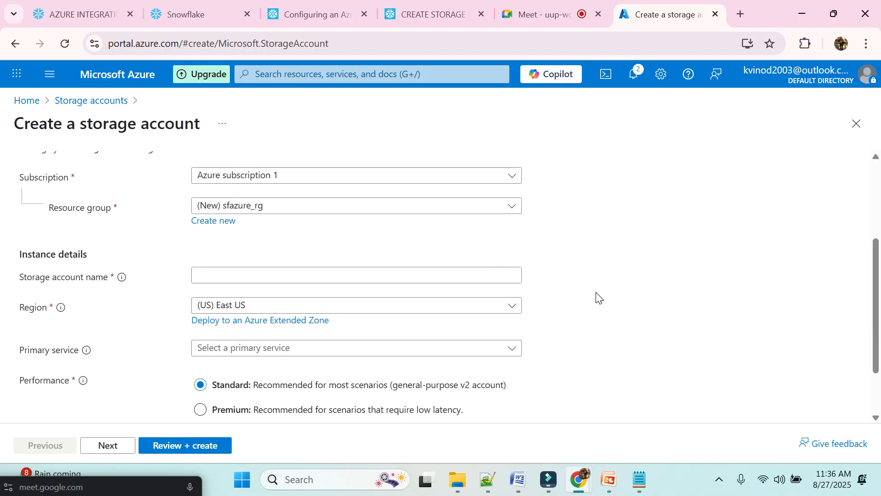
Step: Name the storage account sfazure1234
scroll(597, 297, down, 1)
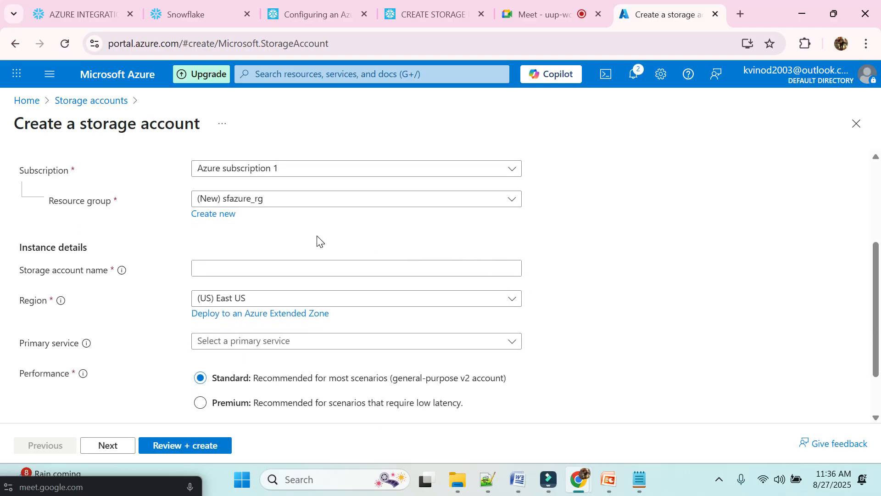
scroll(139, 282, down, 1)
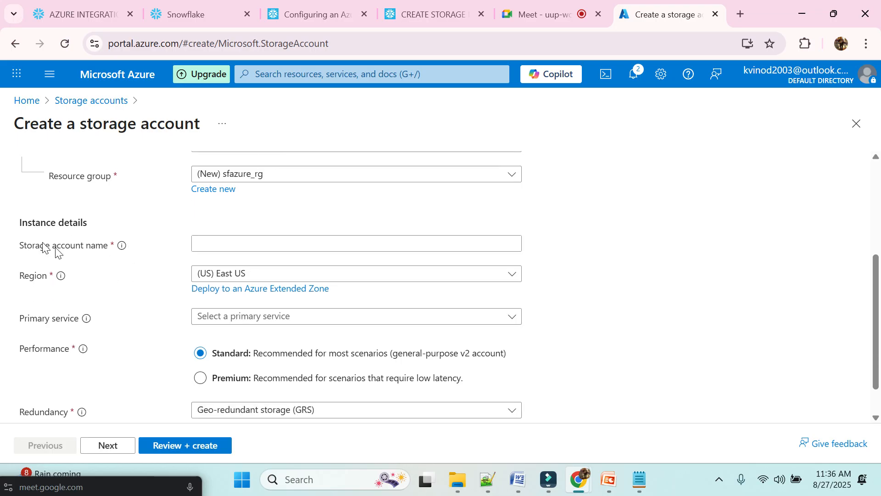
click(218, 238)
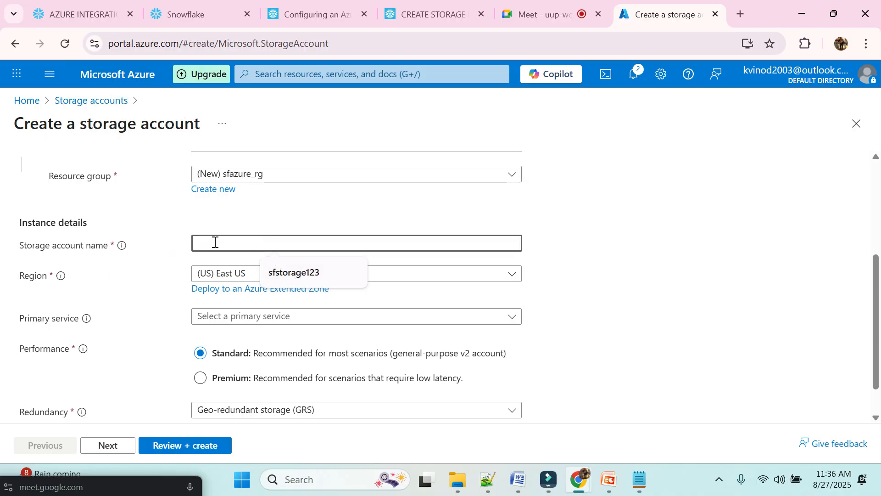
text(sfkvk1234)
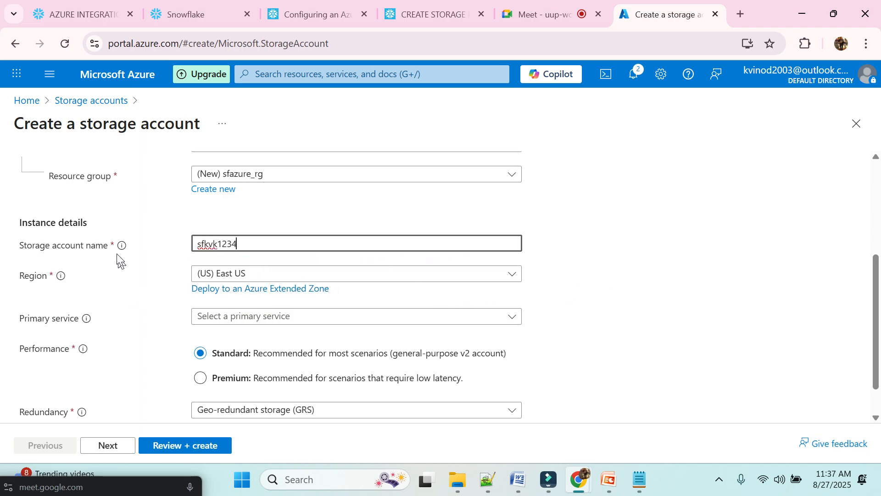
click(221, 246)
key(BackSpace)
key(BackSpace)
text(azure)
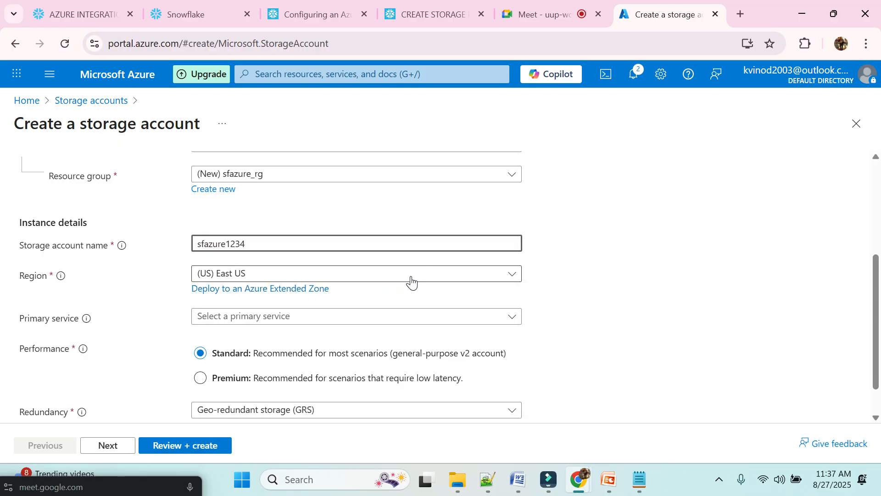
Step: Set the storage account's region to (Asia Pacific) South India
click(518, 281)
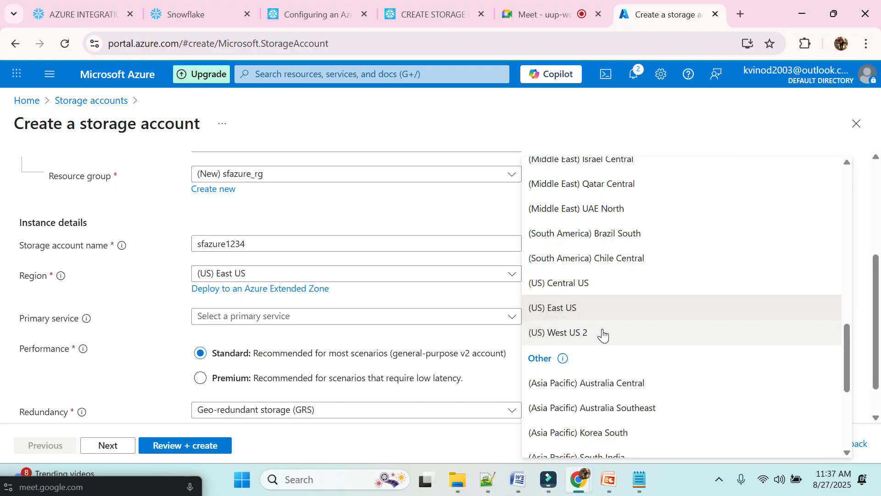
scroll(603, 336, down, 1)
click(598, 349)
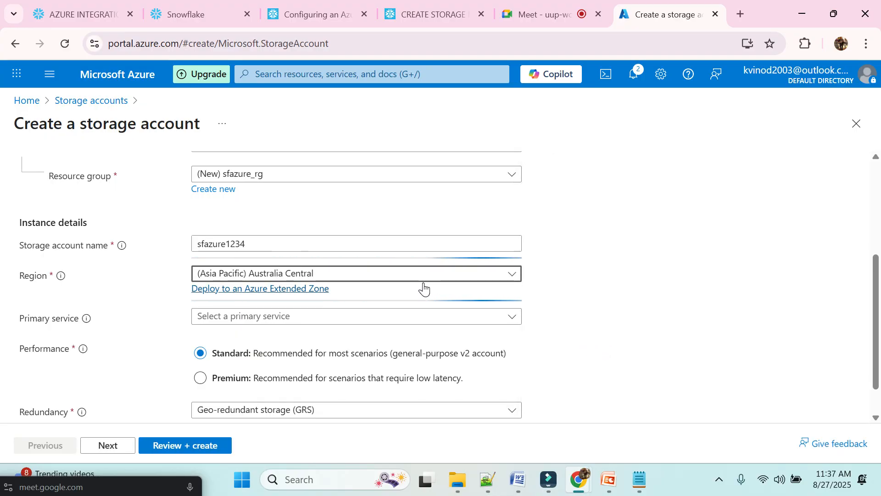
click(517, 274)
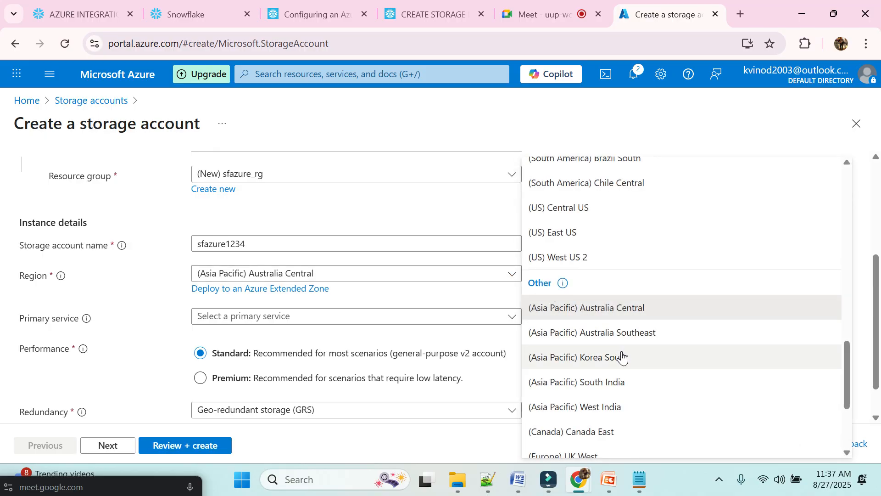
click(590, 384)
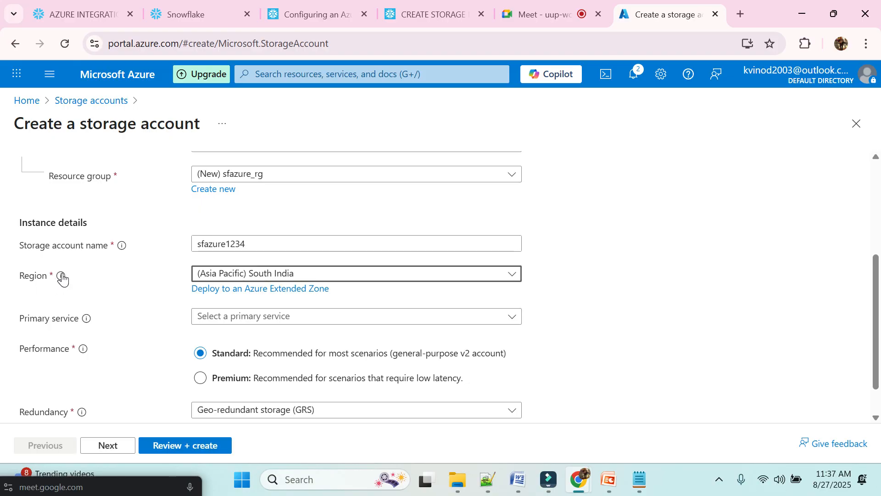
Step: Set the primary service to Azure Blob Storage or Azure Data Lake Storage Gen 2 and proceed to the Advanced settings
scroll(65, 305, down, 2)
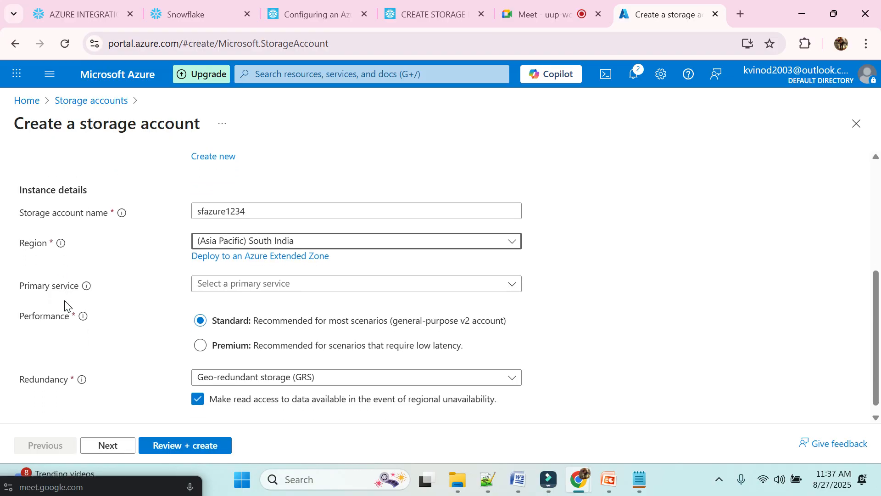
click(502, 281)
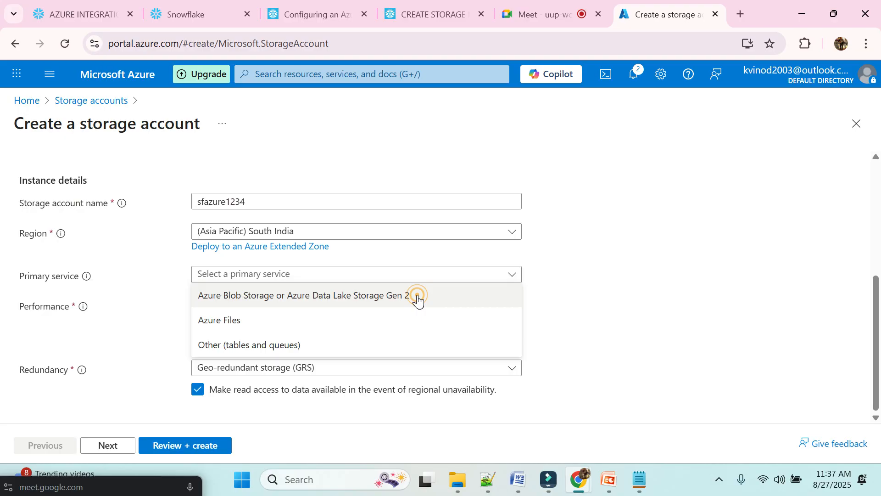
click(418, 299)
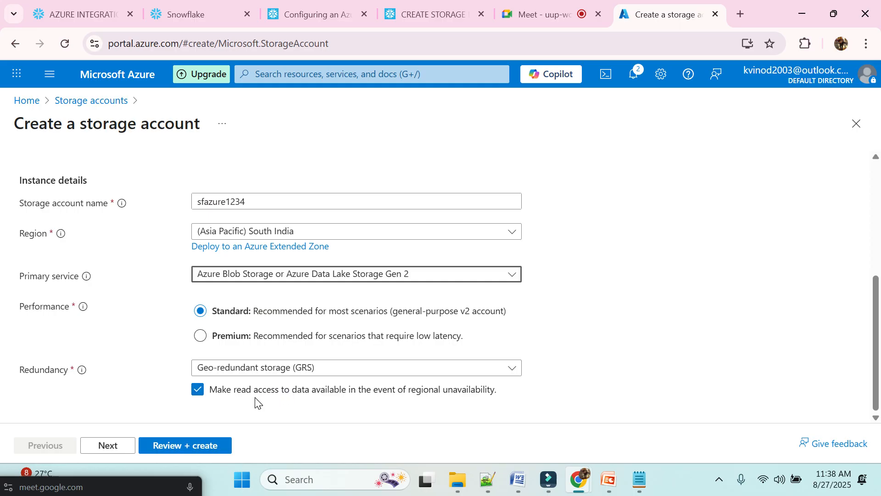
click(109, 446)
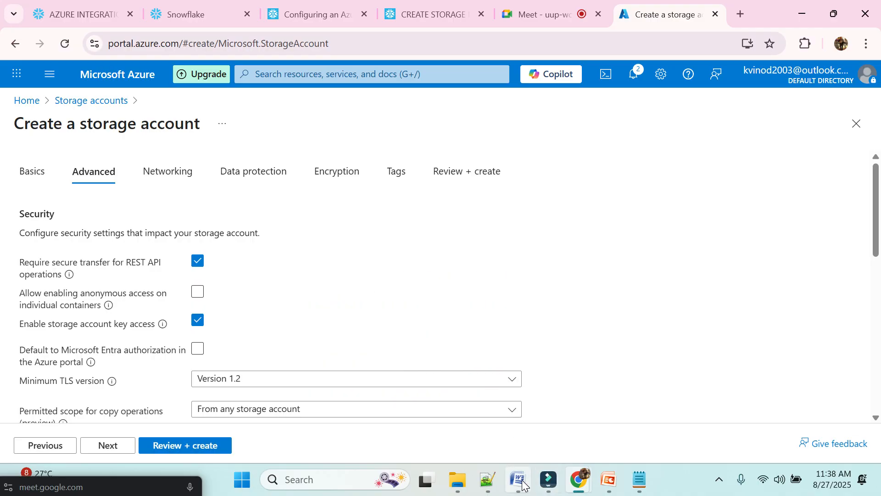
Step: Check the steps in Word's Document1, return to Chrome, keep the Advanced settings at their defaults and proceed to Networking
click(521, 482)
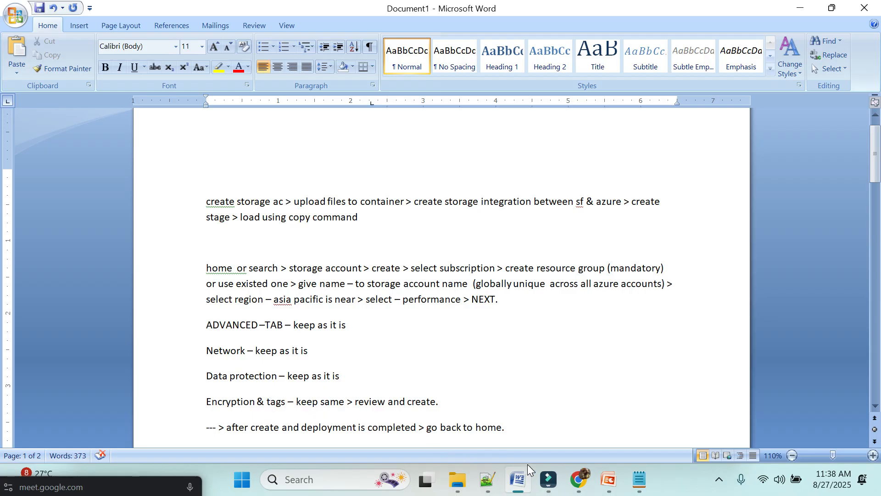
mouse_move(579, 479)
click(505, 423)
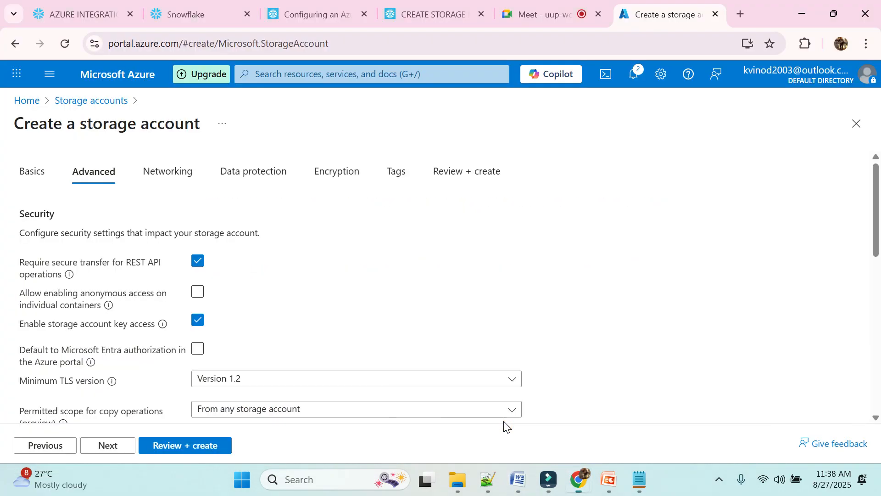
scroll(358, 322, down, 2)
scroll(328, 340, down, 4)
scroll(328, 339, down, 4)
click(112, 445)
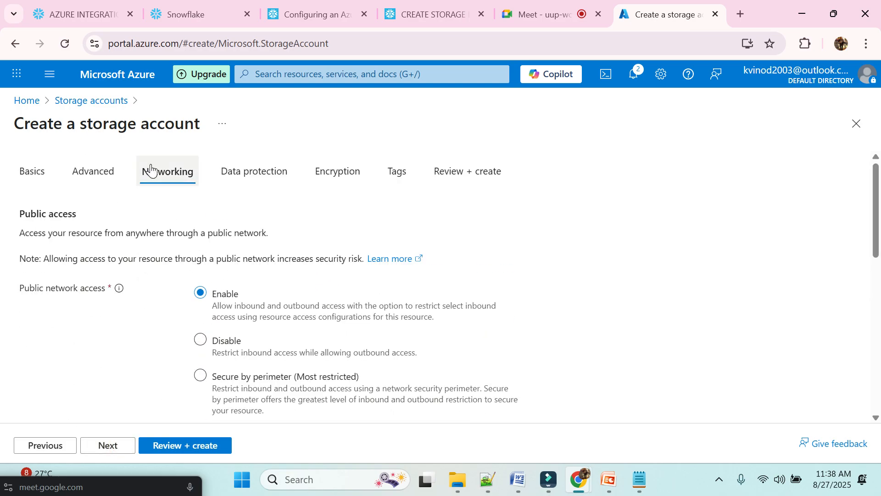
Step: Keep the default Networking and Data protection settings and proceed to Encryption
click(91, 447)
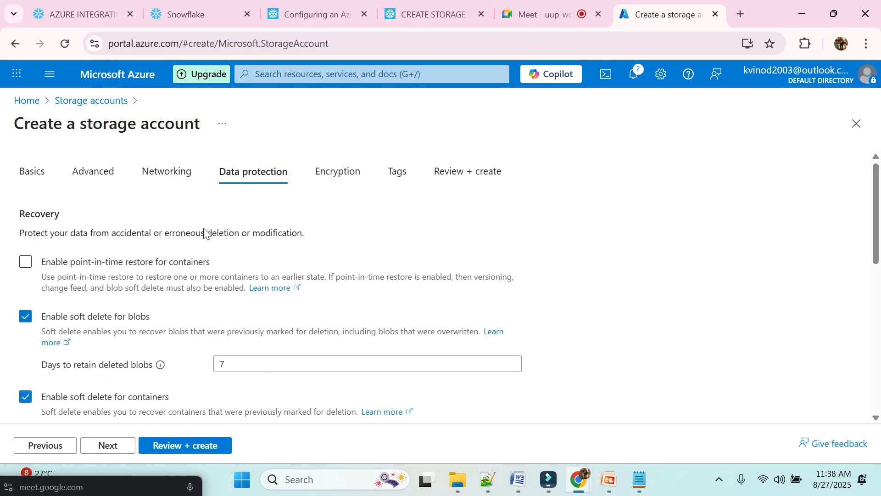
scroll(158, 360, down, 5)
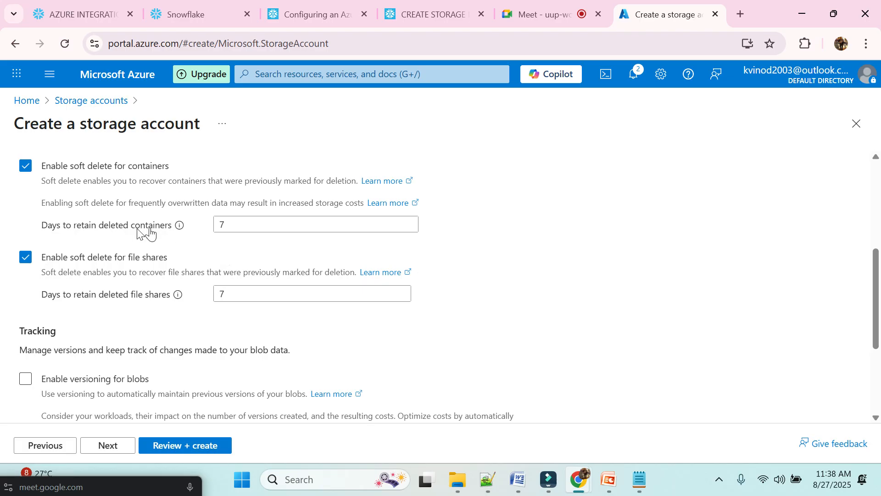
click(108, 447)
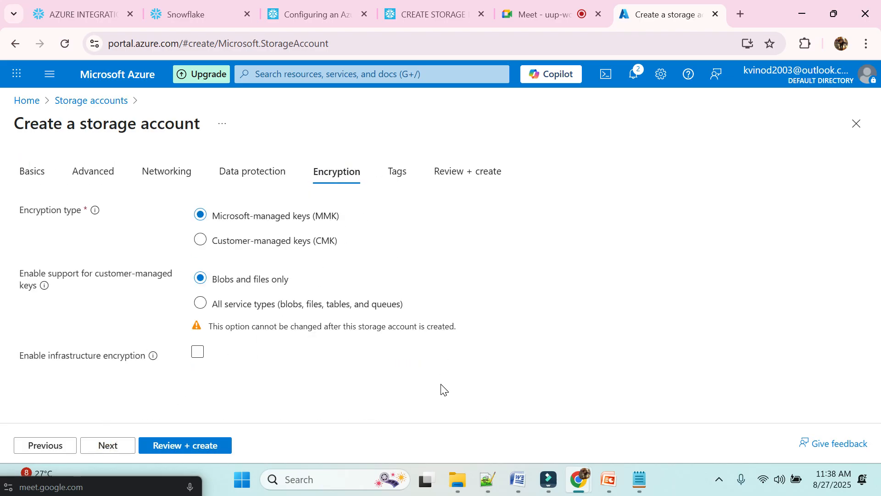
Step: Check the notes in Word's Document1, return to Chrome, and keep the default Encryption and Tags settings to reach Review + create
click(517, 479)
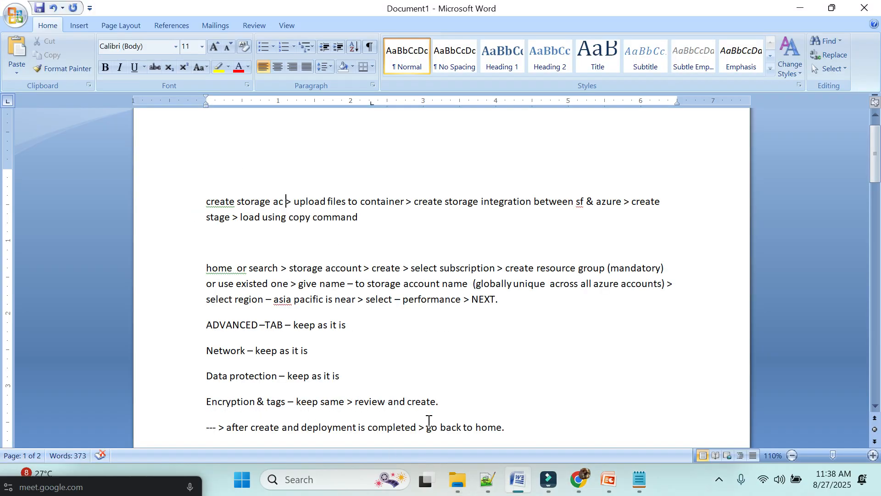
mouse_move(578, 480)
click(489, 417)
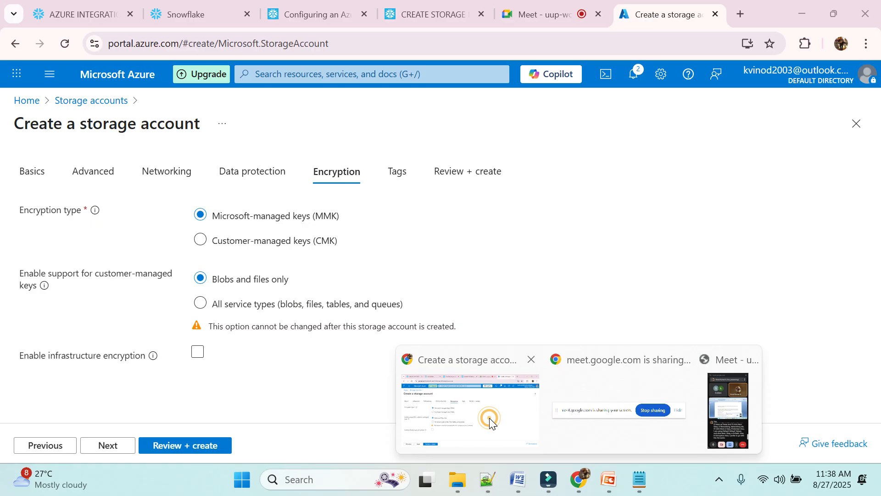
click(101, 441)
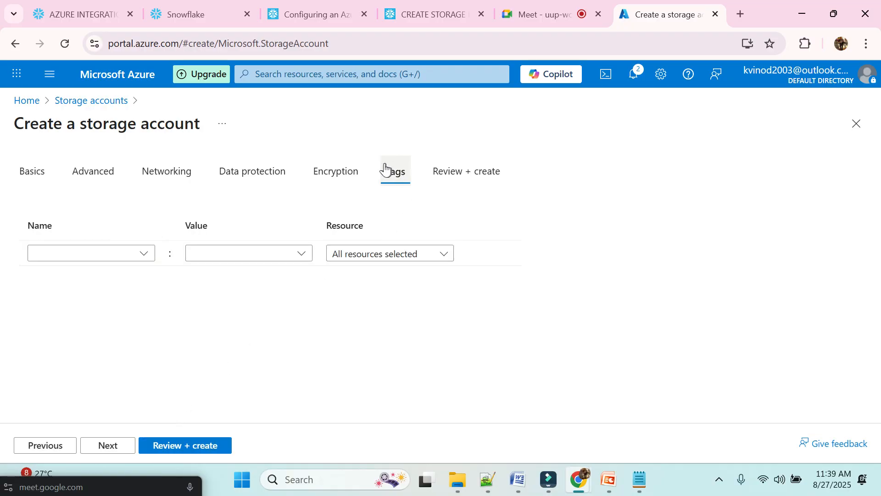
click(110, 448)
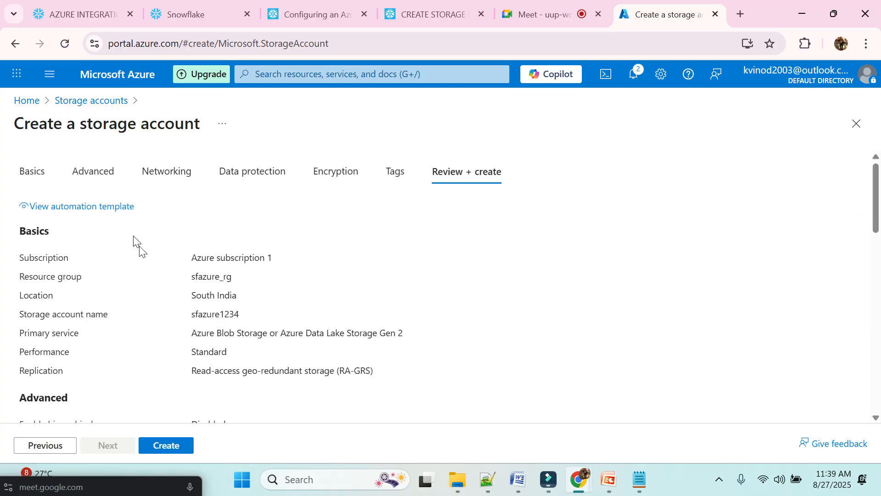
Step: Review the storage account's configuration summary and create the account
scroll(166, 356, down, 3)
scroll(165, 356, up, 3)
click(172, 444)
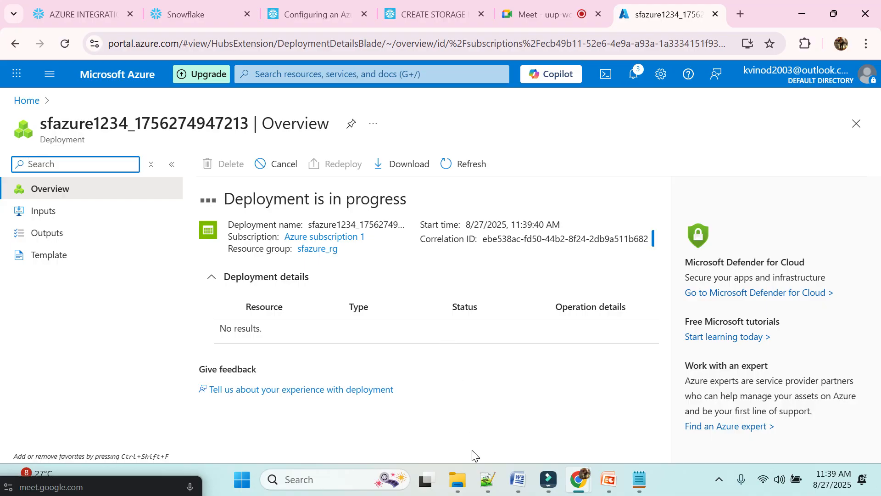
Step: Switch to Word's Document1 and colour the heading "Step 2: create containers" red
click(525, 488)
scroll(420, 329, down, 10)
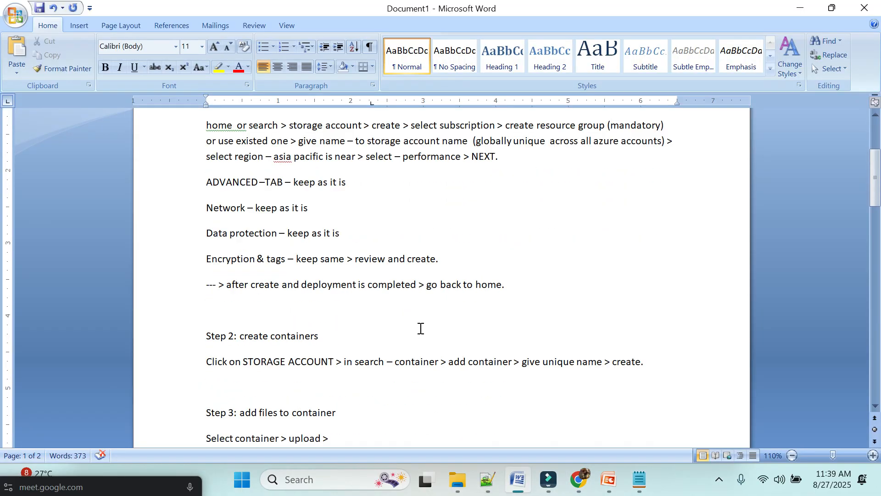
drag(324, 224, 206, 224)
click(239, 67)
drag(365, 209, 388, 359)
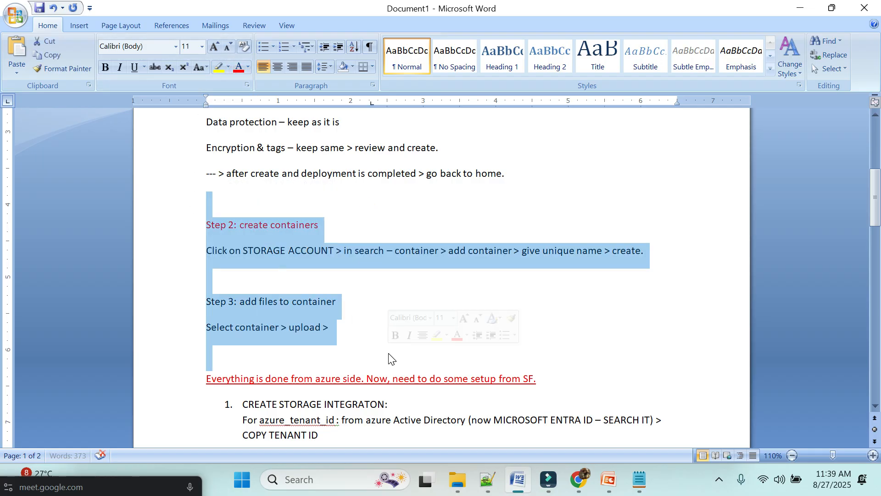
click(451, 342)
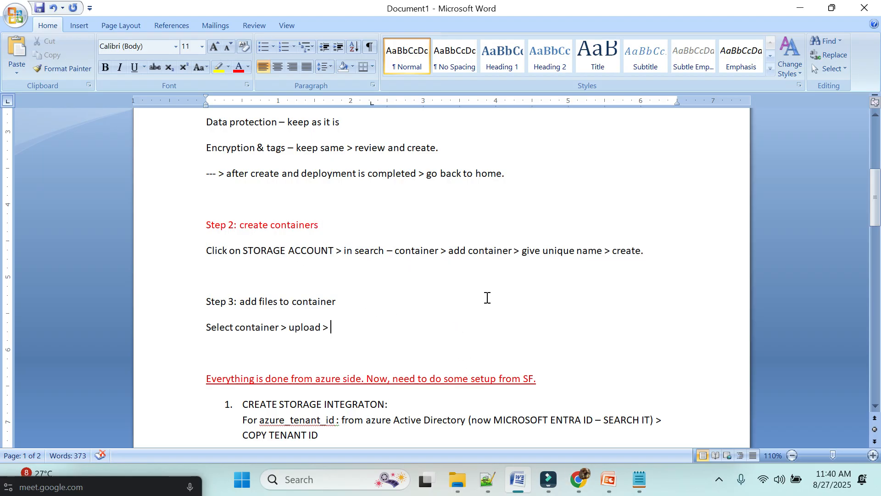
Step: Return to the Azure portal in Chrome, open the Storage accounts list and dismiss the deployment notification
mouse_move(579, 479)
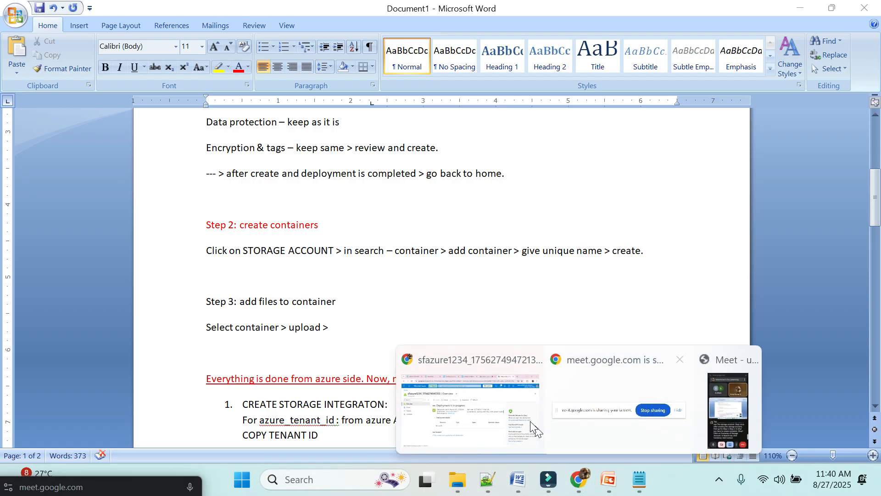
click(521, 421)
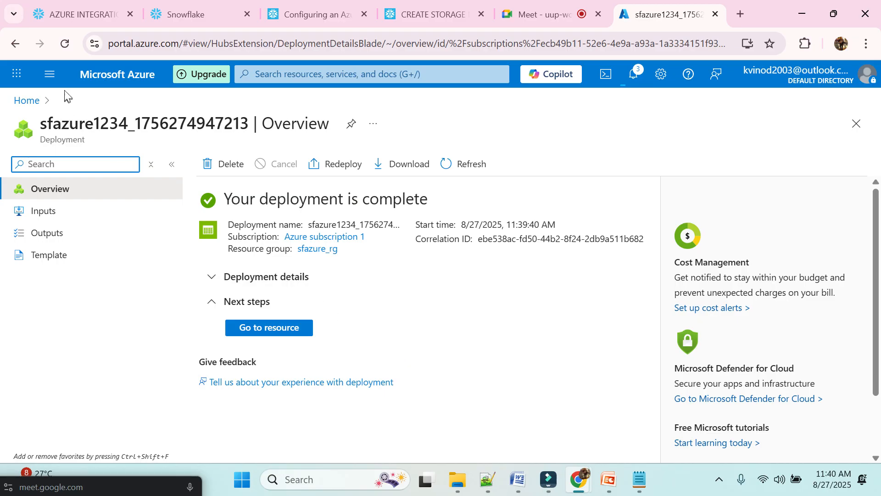
click(50, 74)
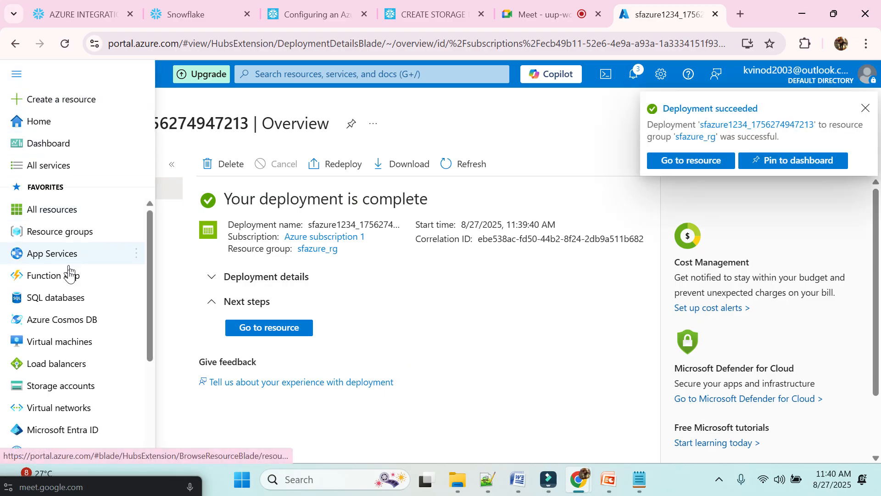
click(62, 386)
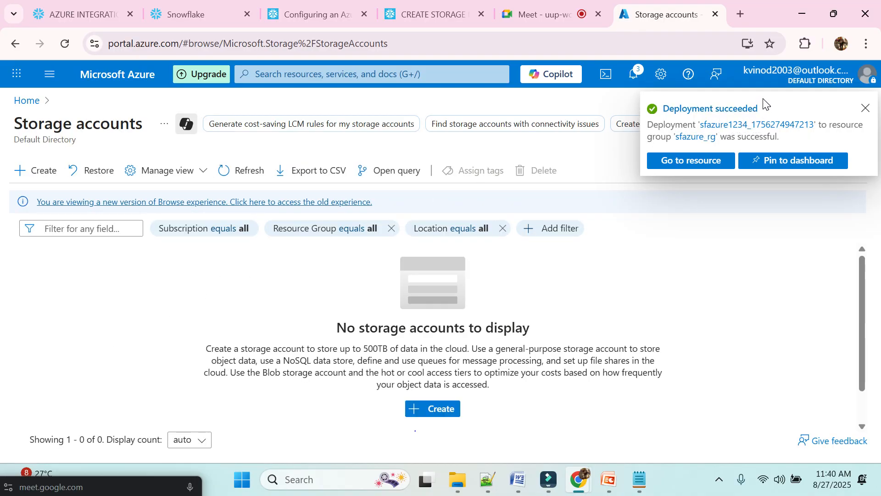
click(860, 109)
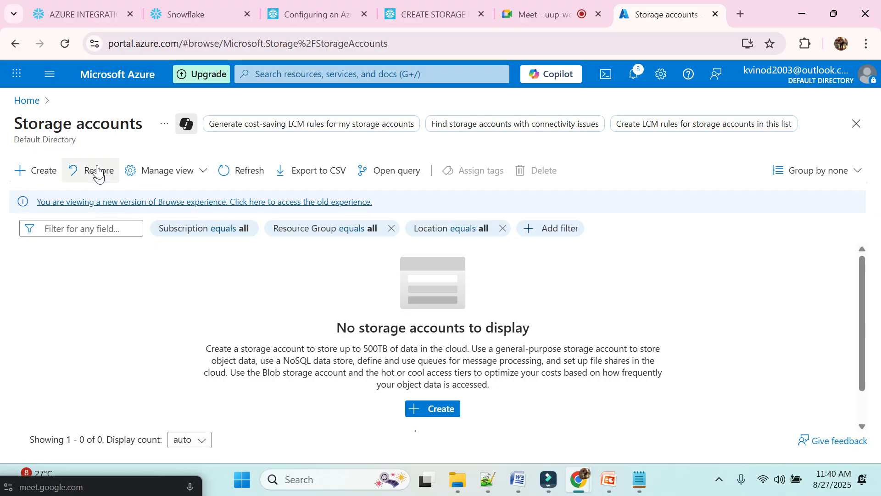
Step: Reload the Storage accounts list from the portal's favourites and open the sfazure1234 account
scroll(169, 289, down, 1)
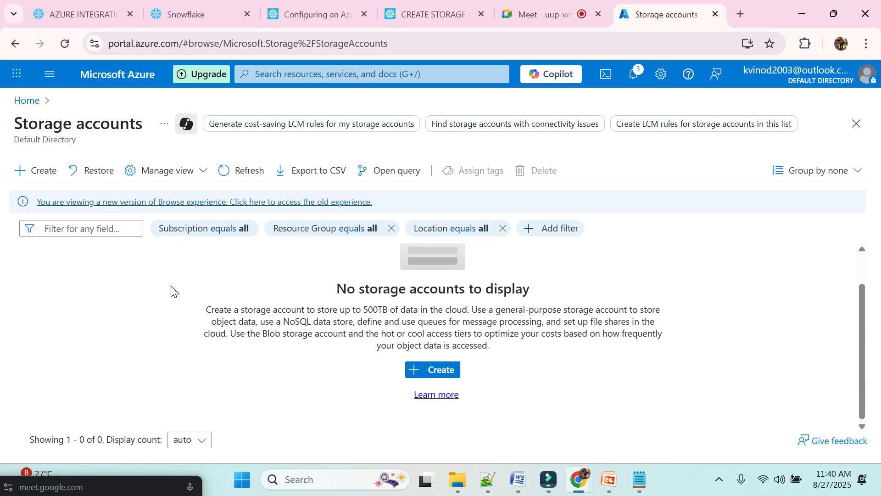
scroll(171, 290, up, 1)
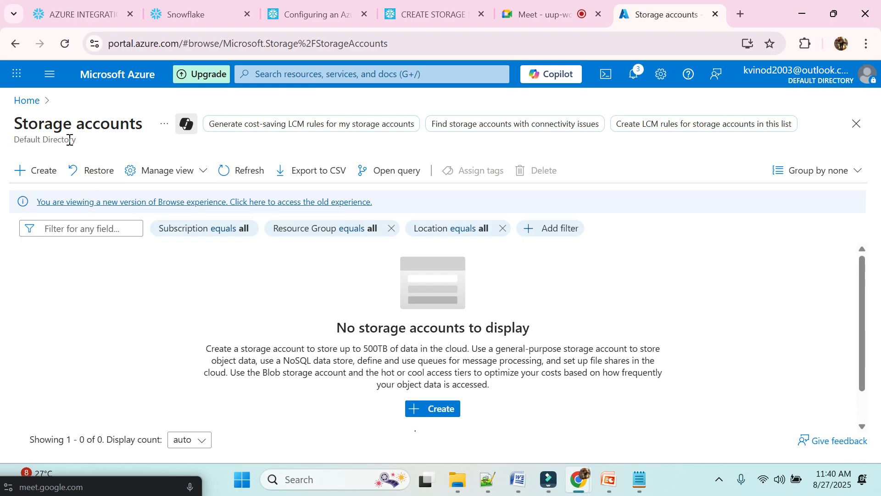
click(49, 74)
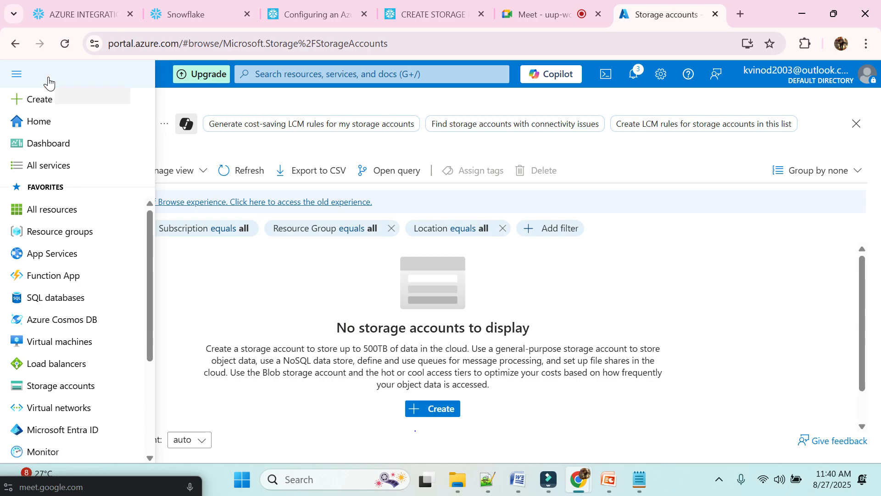
click(72, 385)
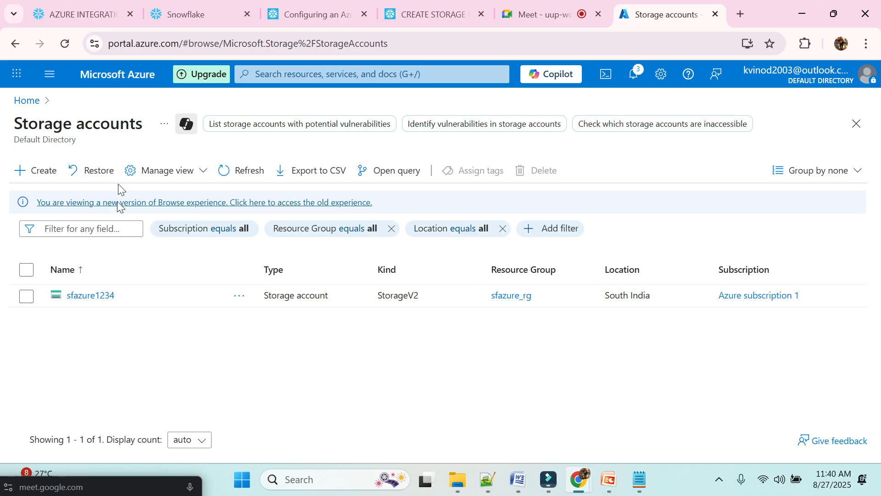
click(88, 296)
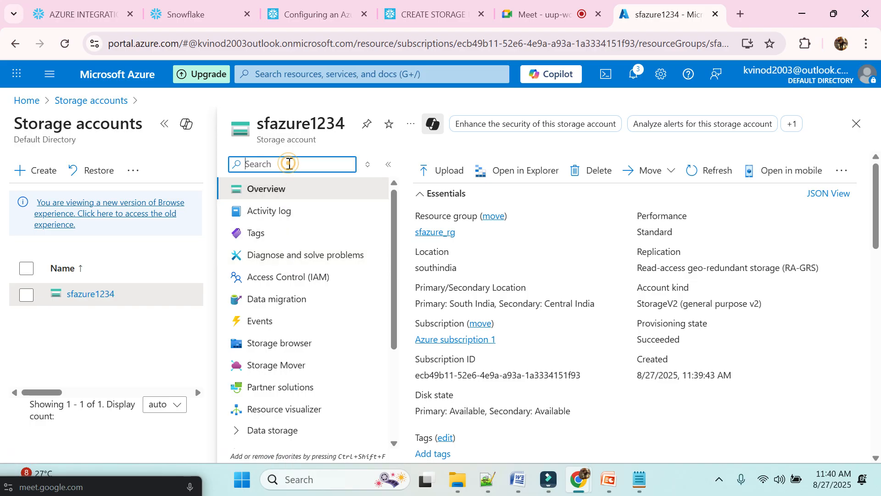
Step: Search the sfazure1234 account's resource menu for "contai" and open its Containers page
click(289, 165)
text(x)
key(BackSpace)
text(contai)
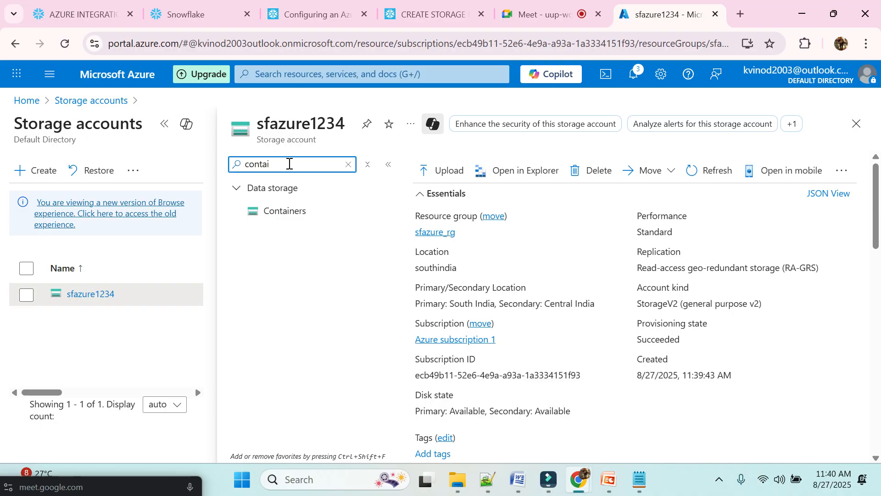
click(301, 212)
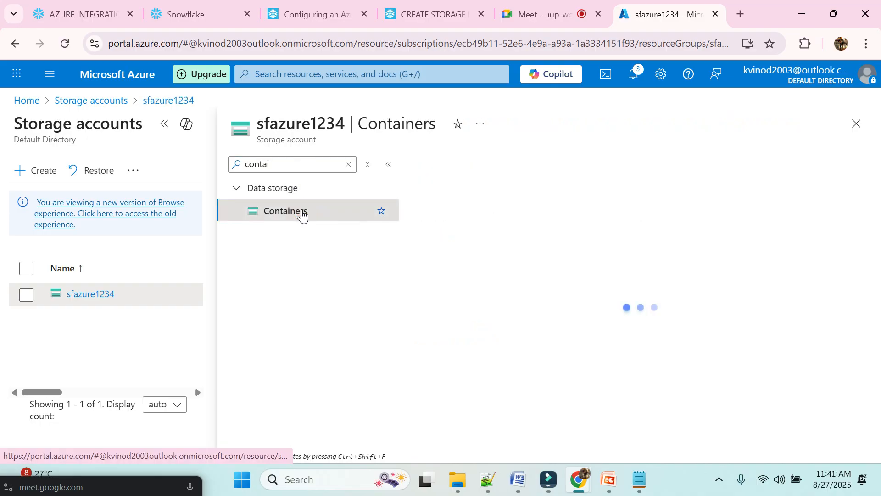
Step: Switch to Word's Document1 and insert "CREATED" before "STORAGE ACCOUNT" in the Step 2 instruction
click(518, 480)
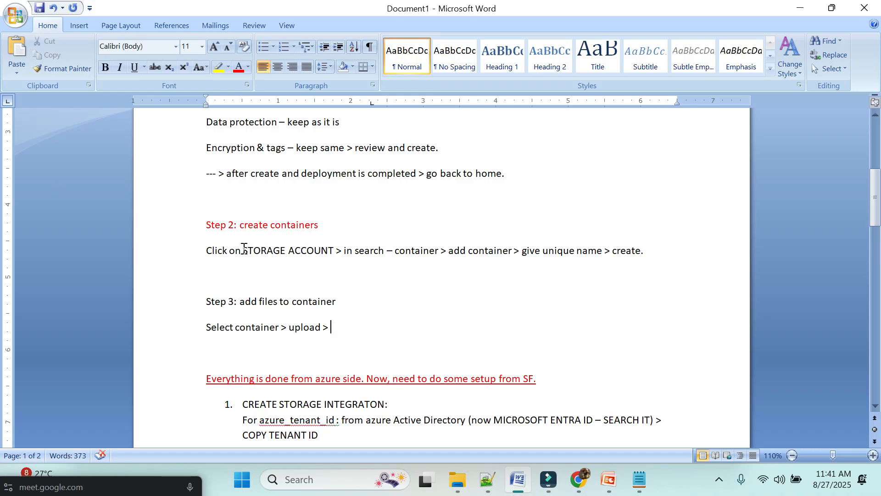
click(337, 252)
click(243, 250)
text(CREATE)
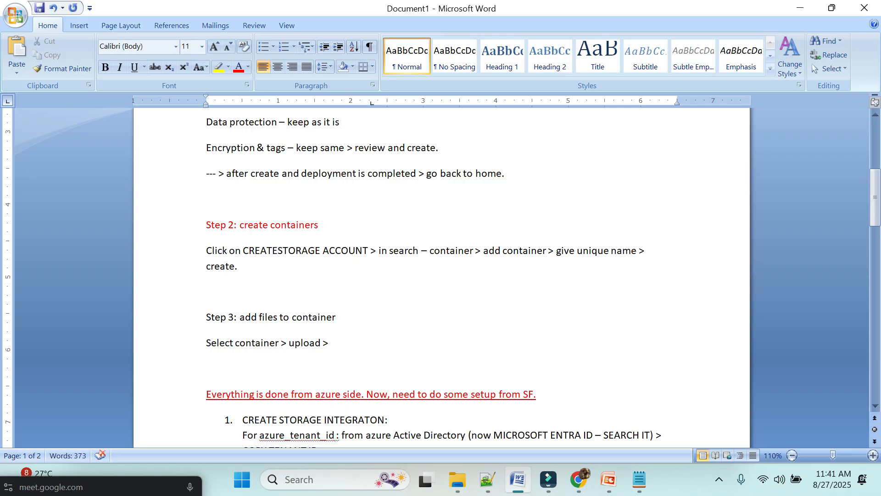
text(D)
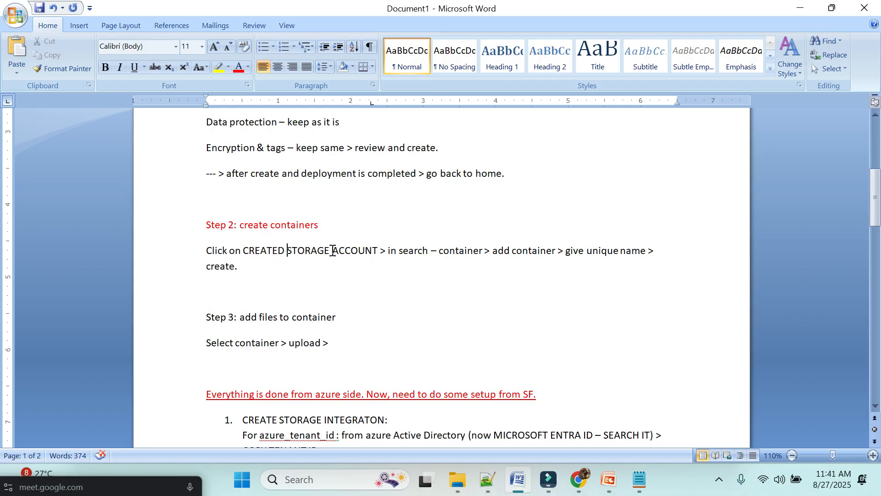
Step: In the Step 2 instruction, replace the dash before "container" with "FOR" and remove the word "in" before "search"
click(438, 251)
key(BackSpace)
text(FOR)
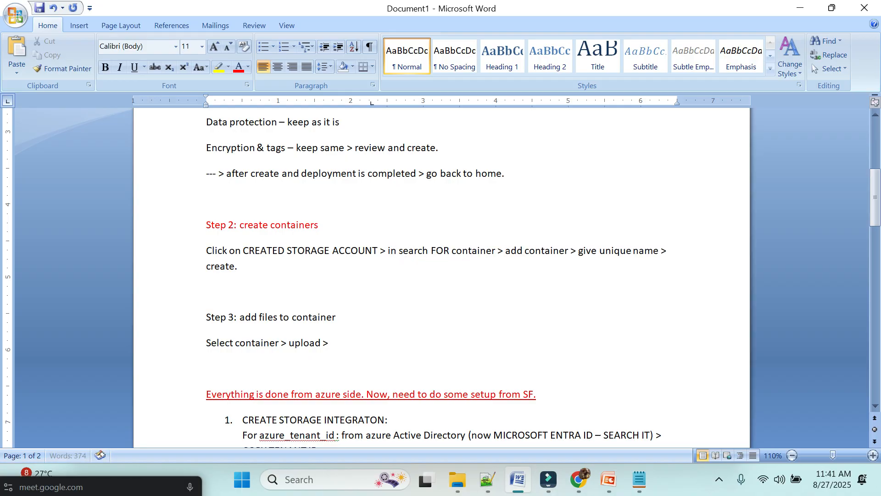
click(395, 251)
key(BackSpace)
key(BackSpace)
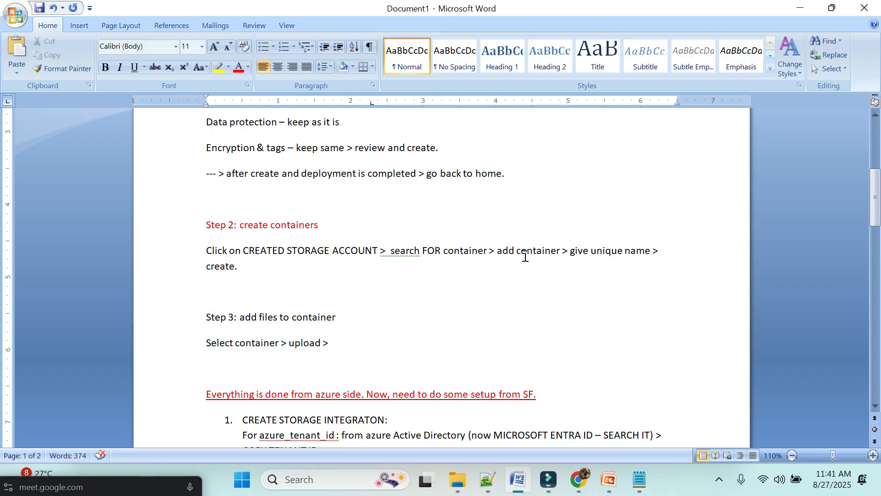
Step: Return to the Azure portal in Chrome, add a container named sfazurecontainer to sfazure1234 and dismiss the notification
mouse_move(577, 477)
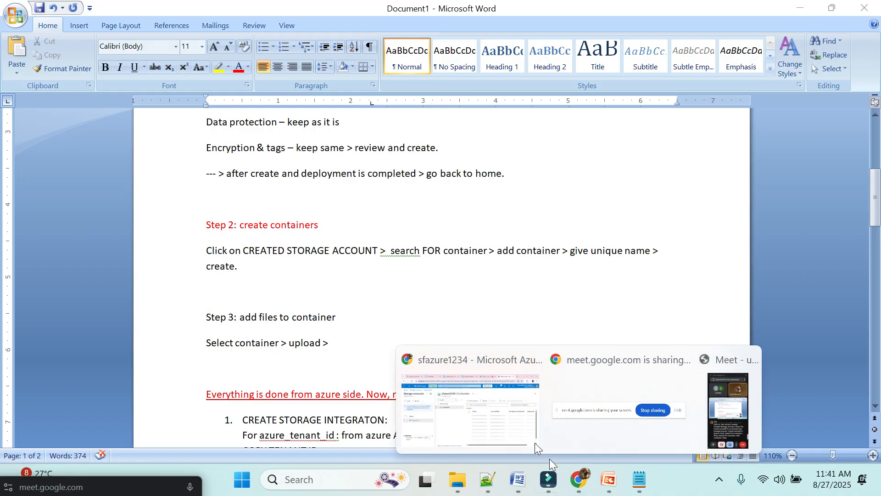
click(511, 413)
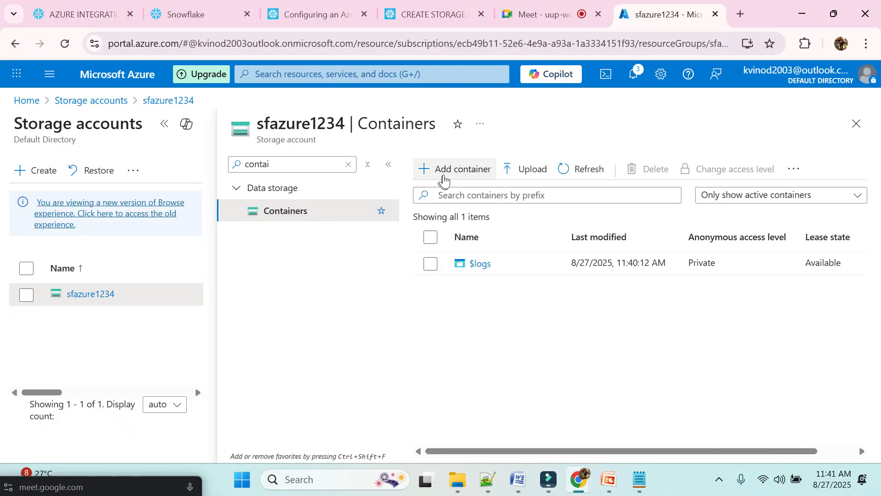
click(445, 179)
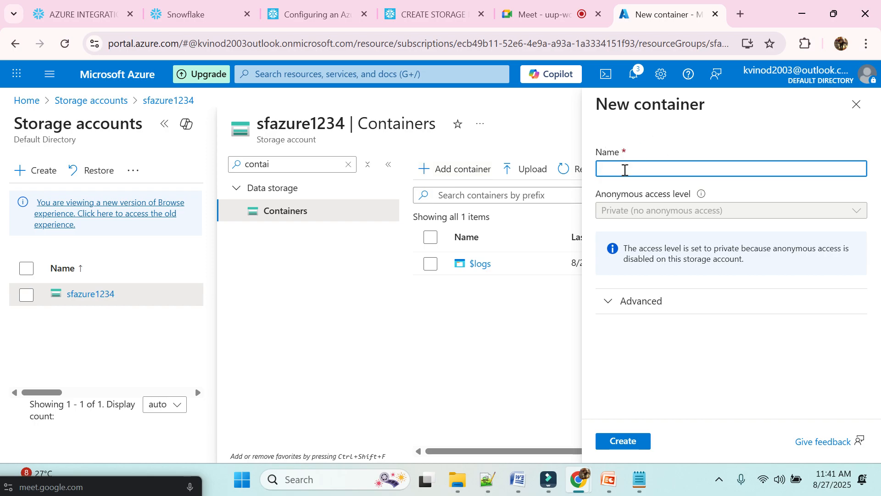
click(622, 171)
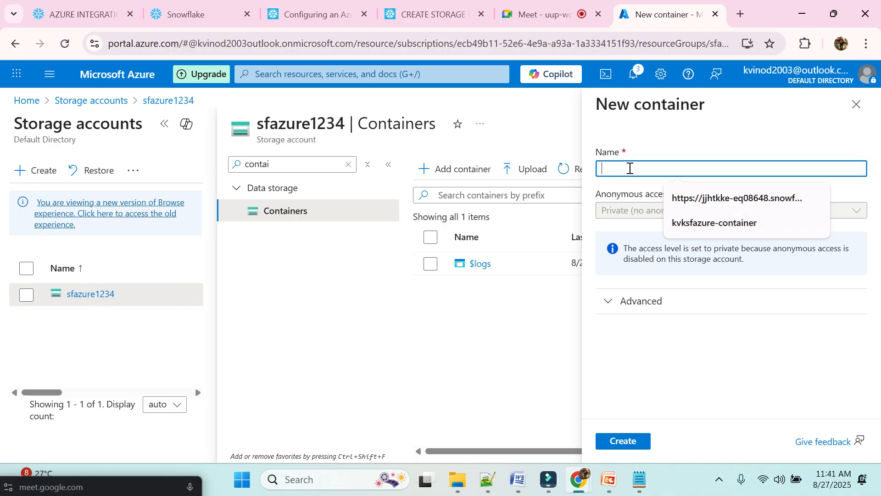
text(sfazure)
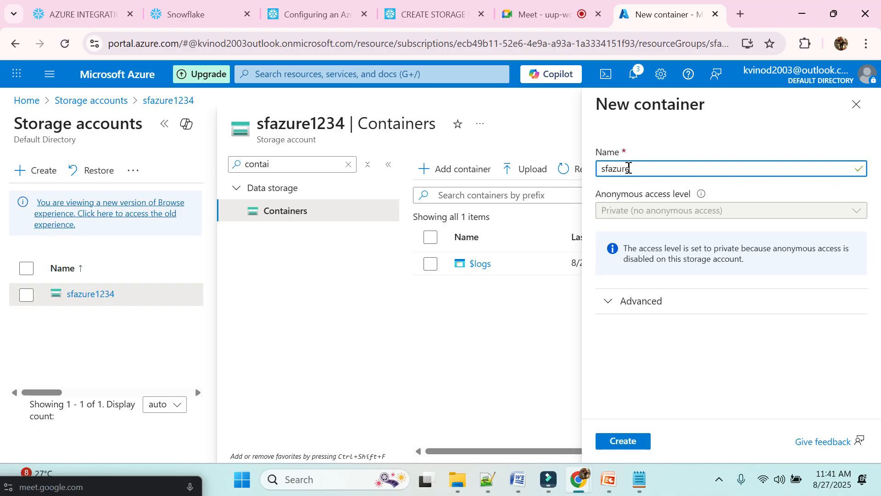
text(container)
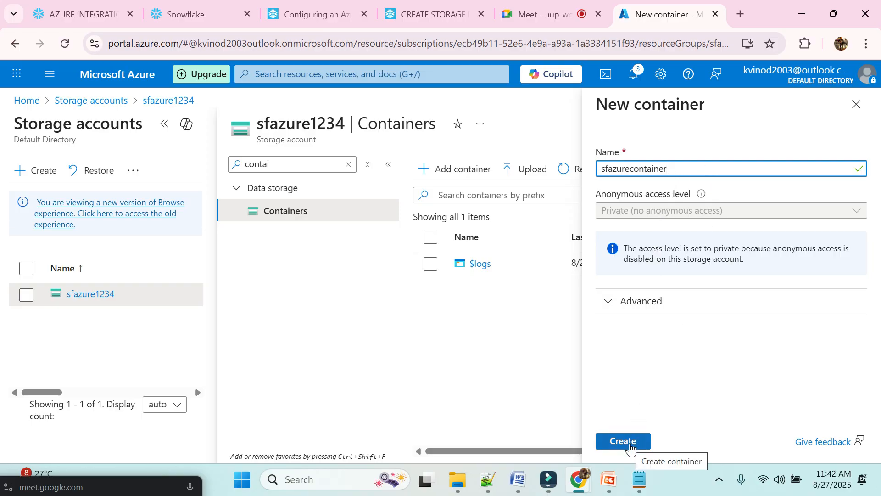
click(630, 447)
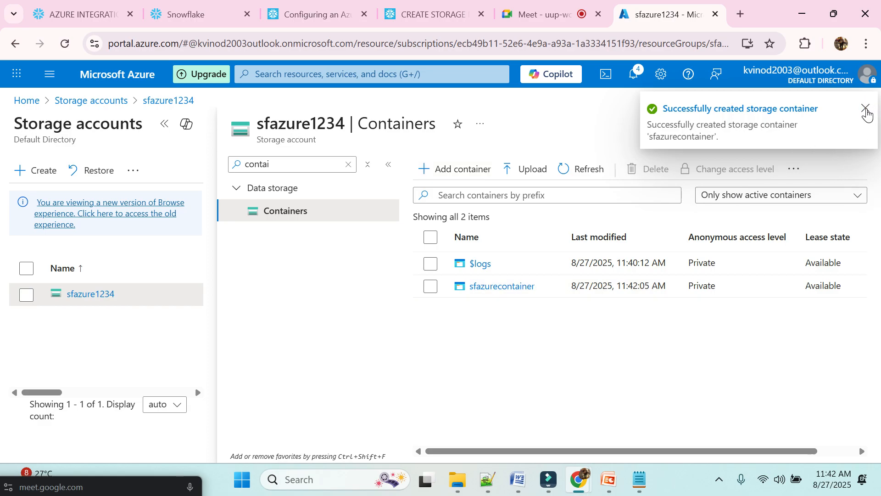
click(871, 109)
Step: Add a second container named azuretosfcontainer to the storage account and dismiss the notification
click(460, 173)
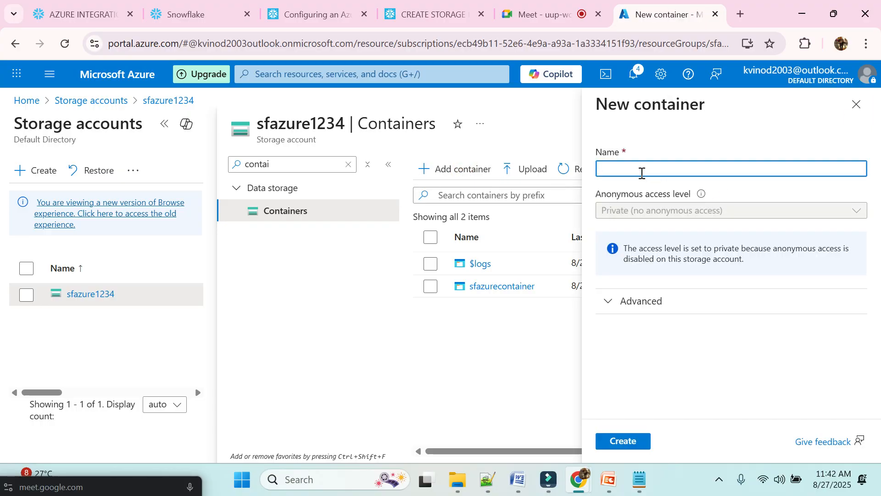
text(sfa)
key(BackSpace)
key(BackSpace)
key(BackSpace)
key(BackSpace)
key(BackSpace)
key(BackSpace)
key(BackSpace)
key(BackSpace)
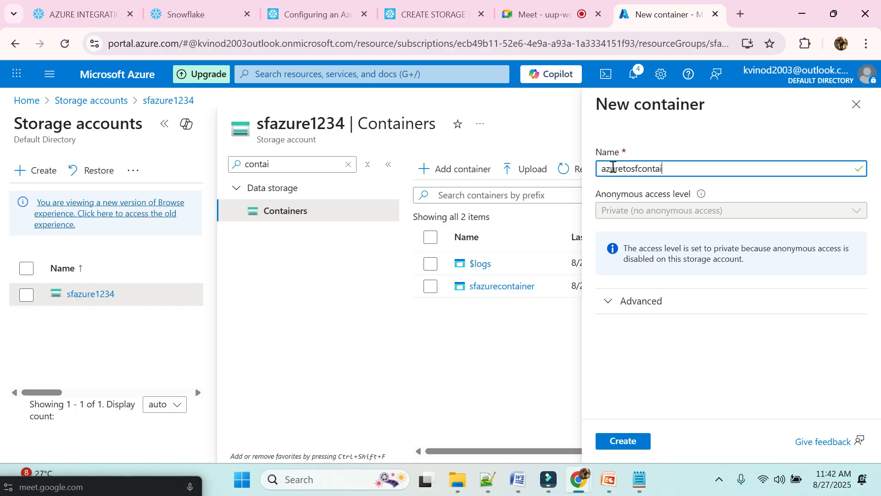
click(615, 442)
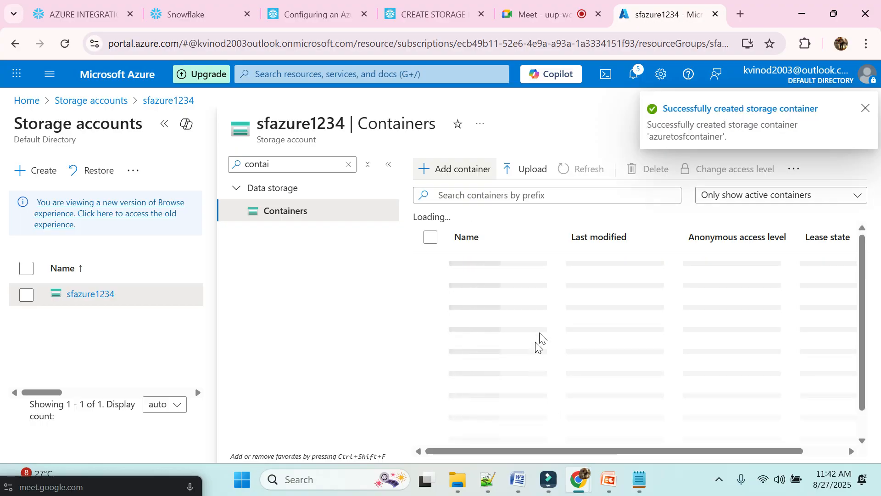
click(865, 108)
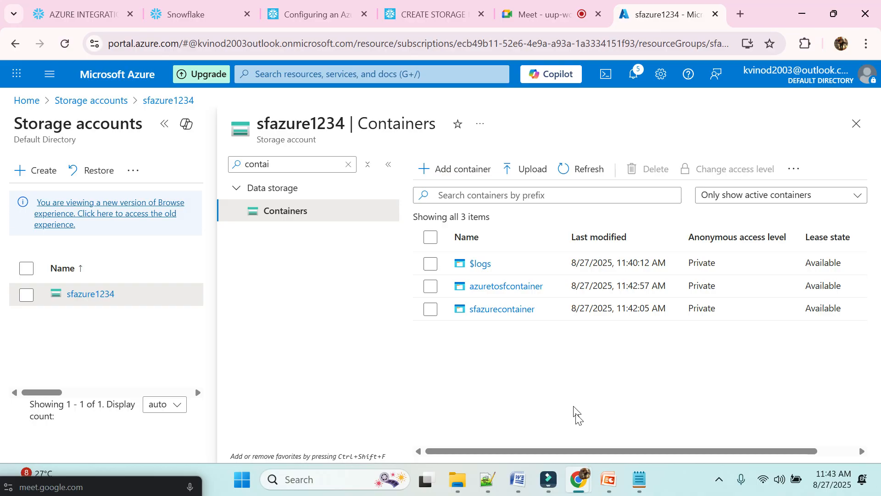
Step: Check the Procedure slide in PowerPoint and the Step 3 notes in Word's Document1, then return to the Azure portal in Chrome
click(610, 481)
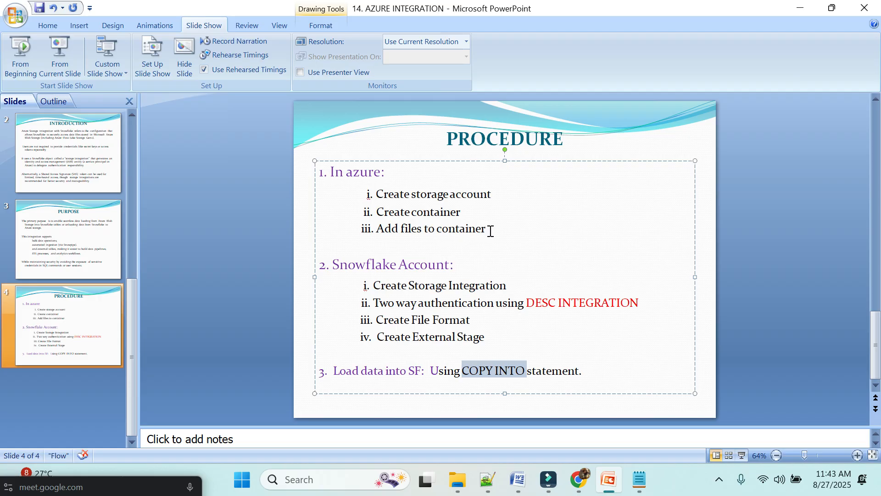
click(517, 479)
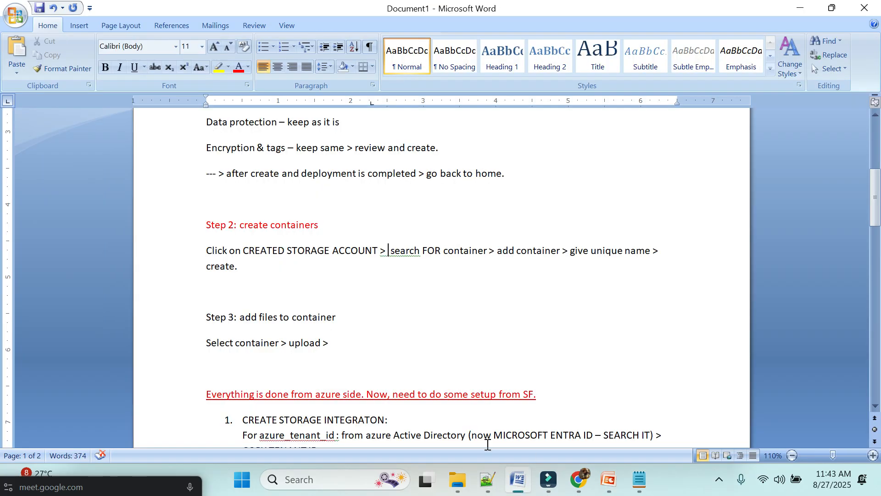
scroll(447, 279, down, 1)
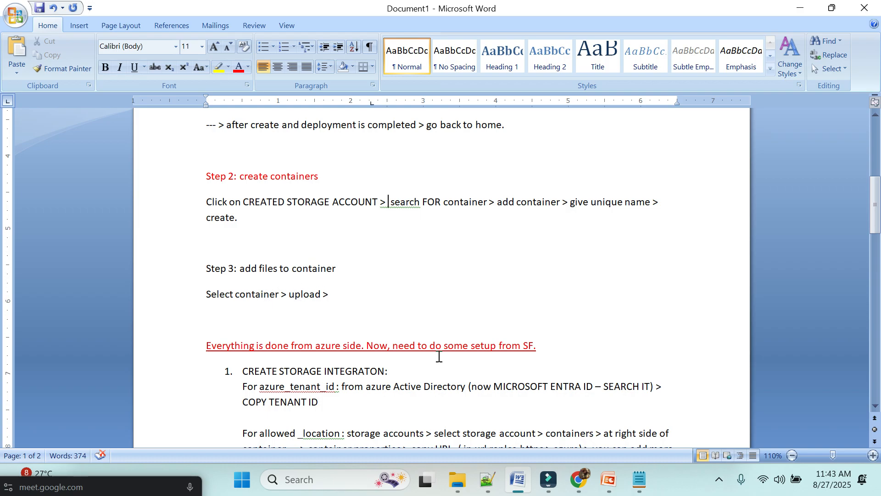
mouse_move(579, 480)
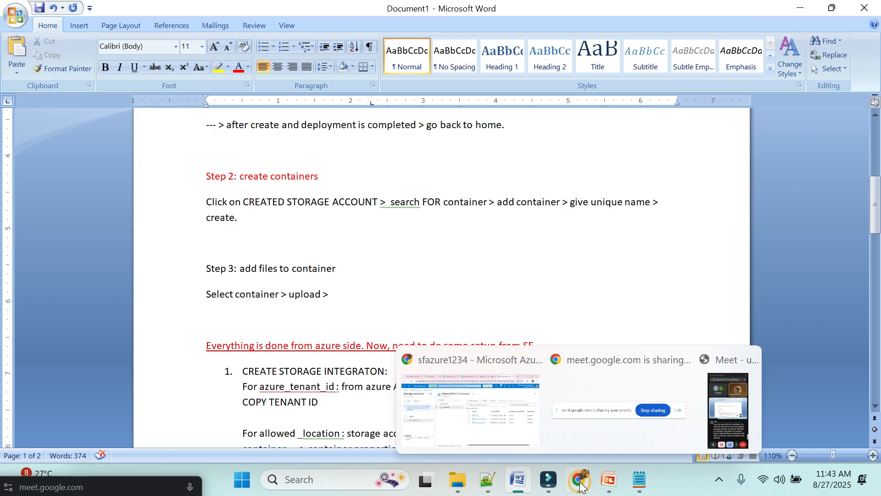
click(494, 430)
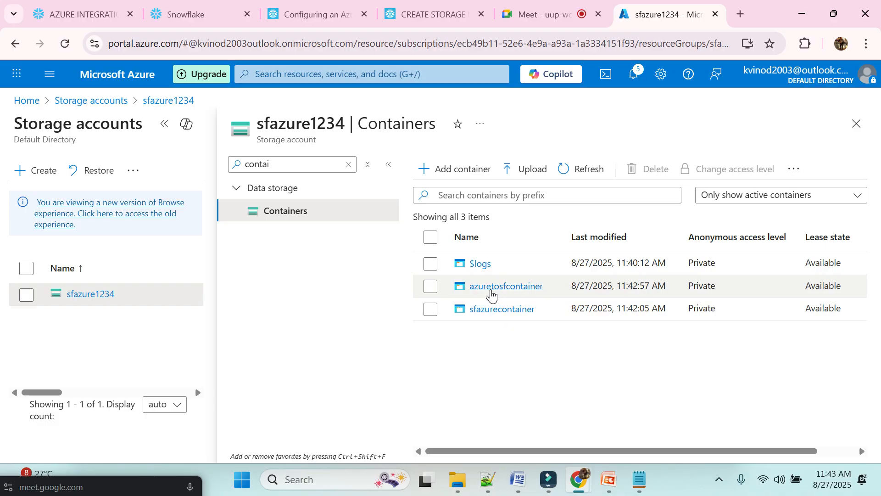
Step: Open the azuretosfcontainer container and start browsing for local files to upload as blobs
click(491, 294)
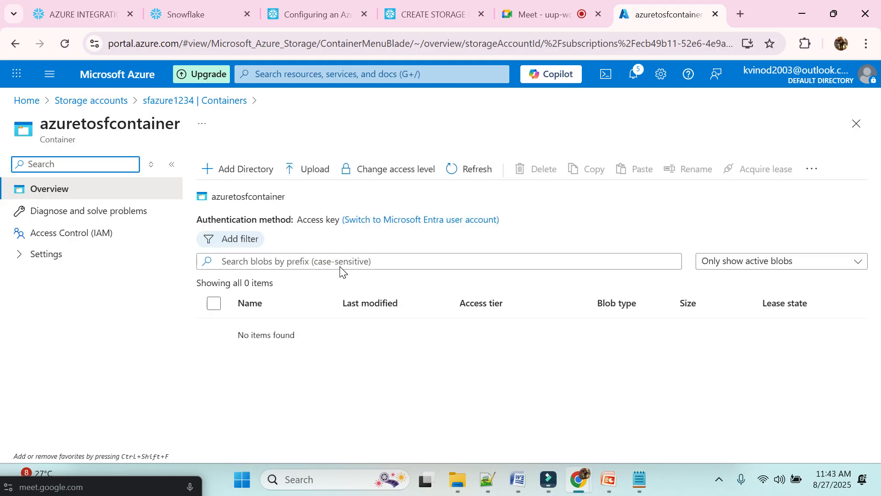
click(317, 169)
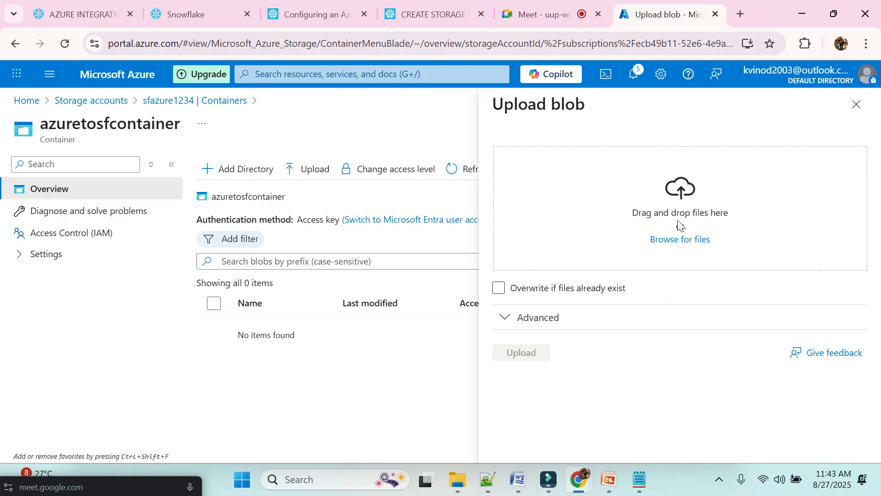
click(684, 242)
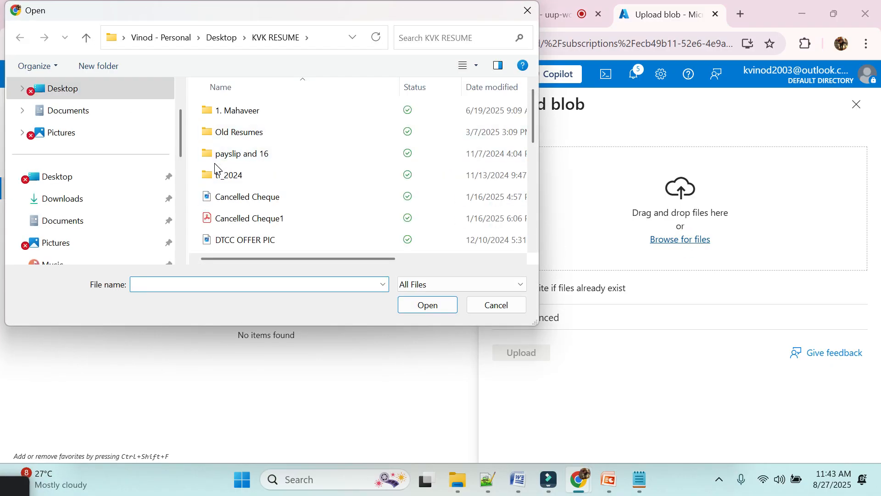
Step: Browse to the 14. AZURE INTEGRATION folder inside BATCH 1 for the files to upload
scroll(106, 194, down, 1)
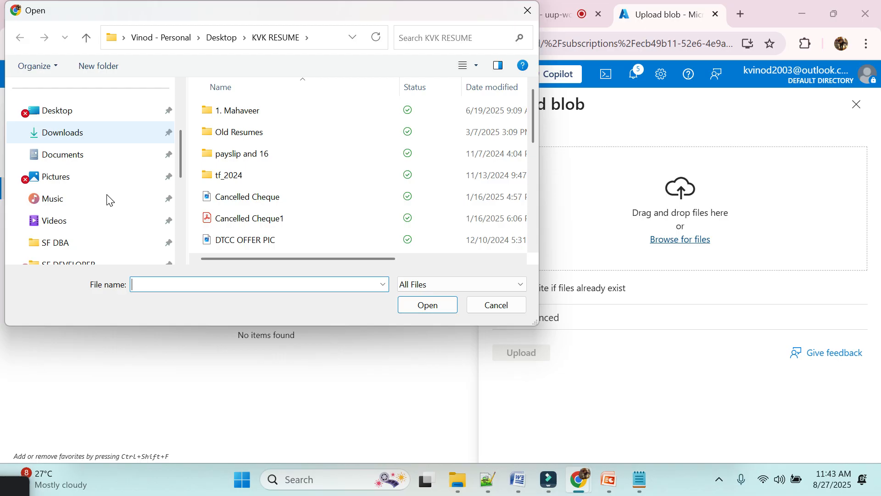
scroll(107, 198, down, 3)
click(78, 155)
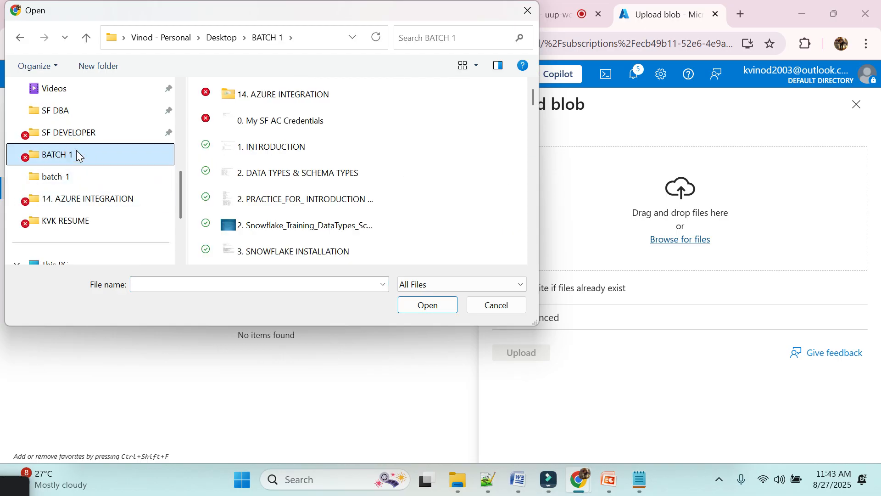
click(319, 98)
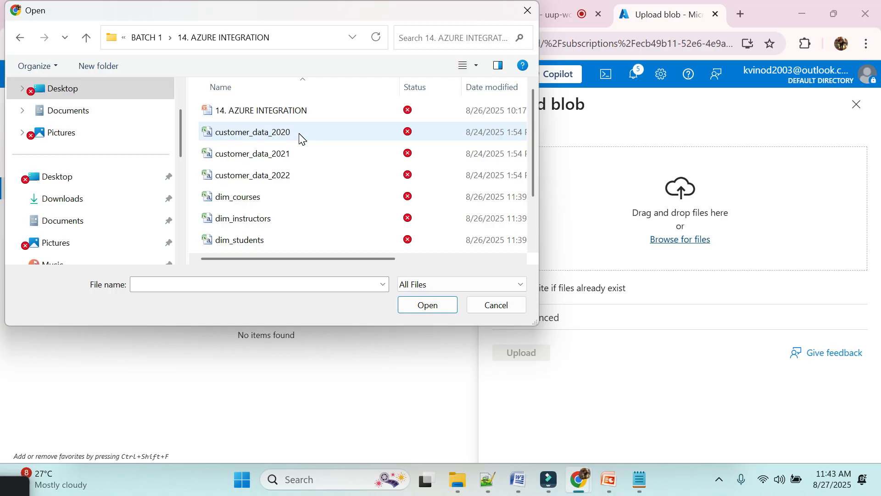
Step: Choose customer_data_2020, customer_data_2021, customer_data_2022, dim_courses, dim_instructors, dim_students and fact_enrollments as the files to upload
click(298, 133)
ctrl+click(296, 153)
ctrl+click(294, 175)
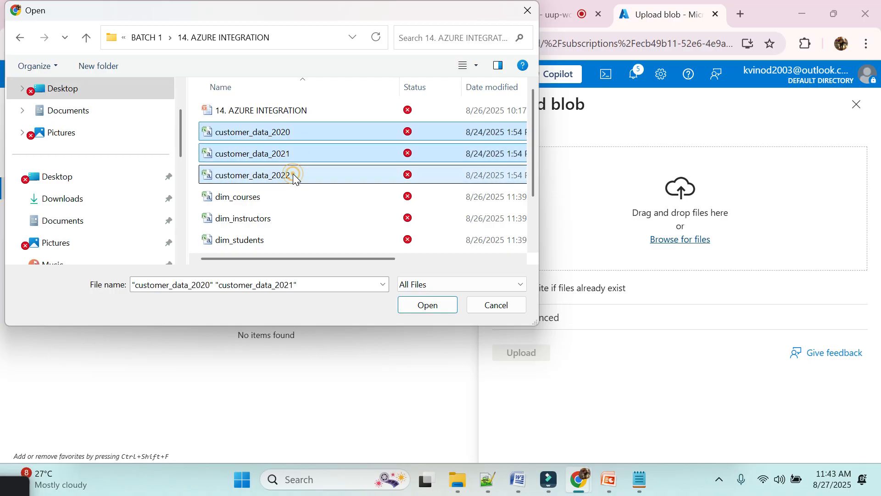
ctrl+click(280, 192)
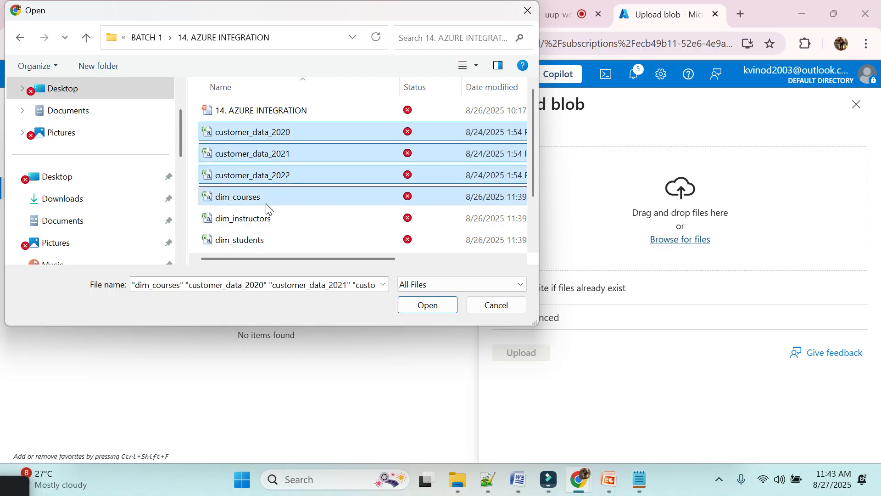
ctrl+click(256, 219)
ctrl+click(262, 238)
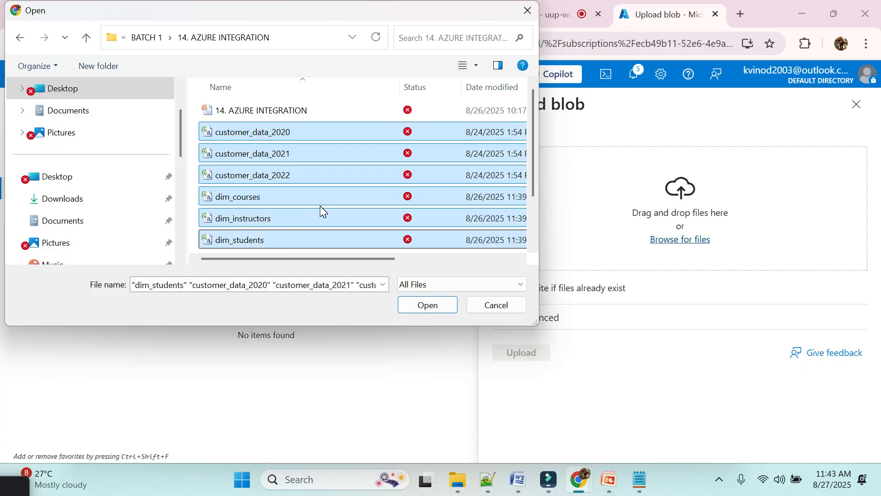
scroll(320, 206, down, 1)
ctrl+click(263, 205)
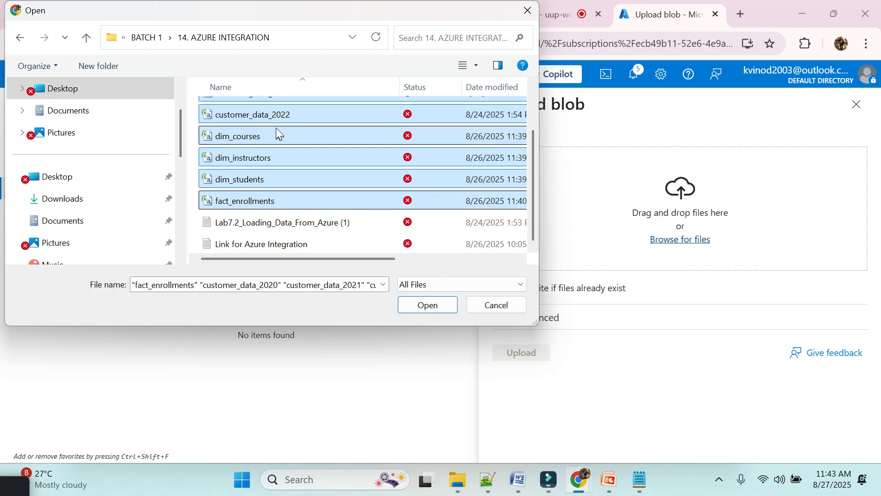
click(420, 304)
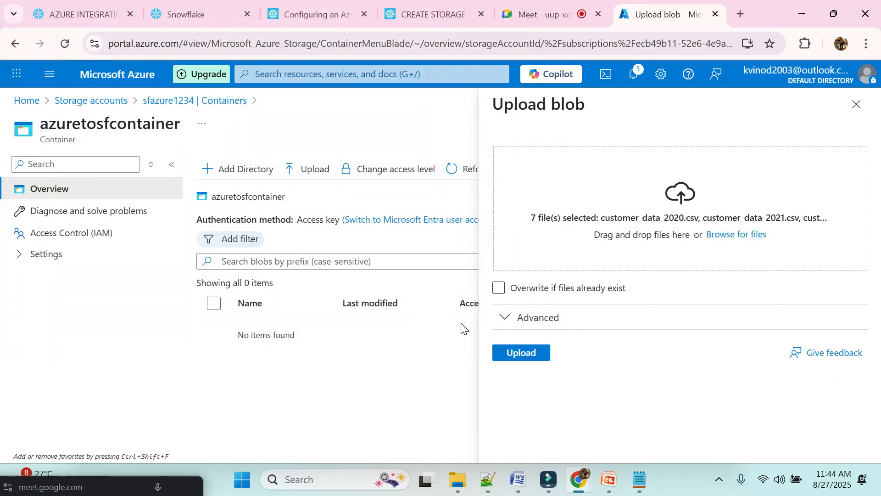
Step: Upload the selected files to azuretosfcontainer, dismiss the notification and look over the blob list
click(536, 354)
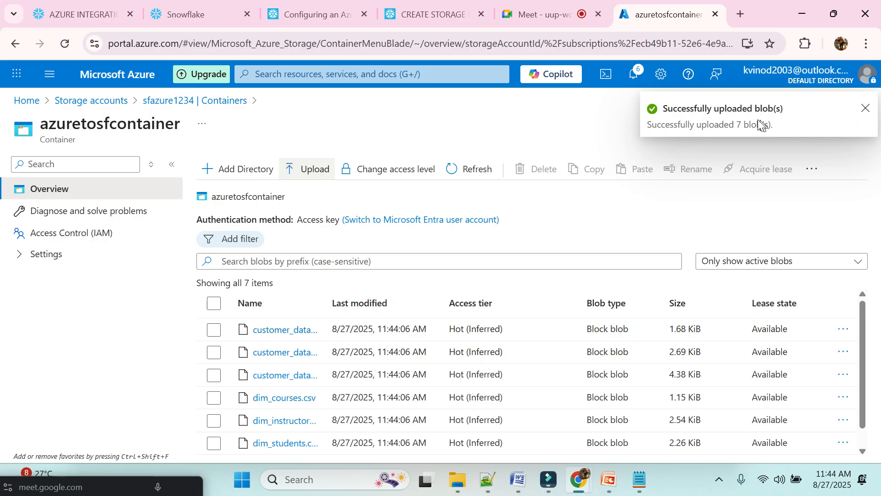
click(863, 111)
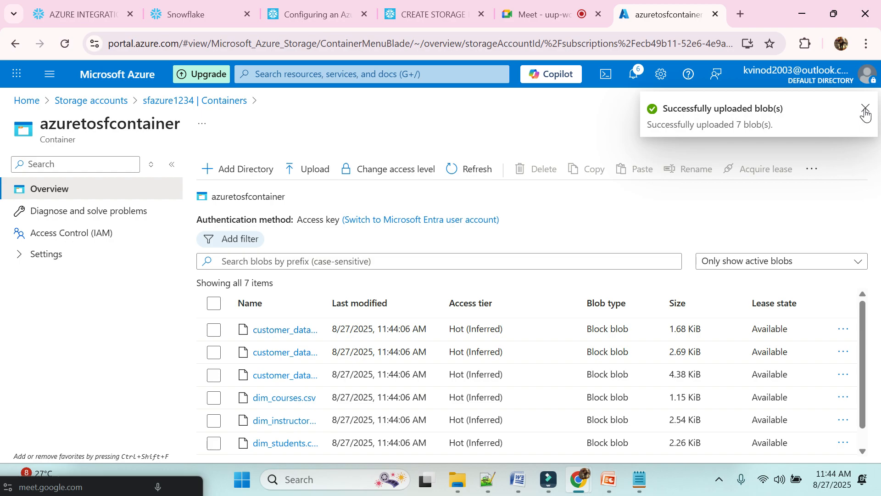
scroll(468, 310, down, 1)
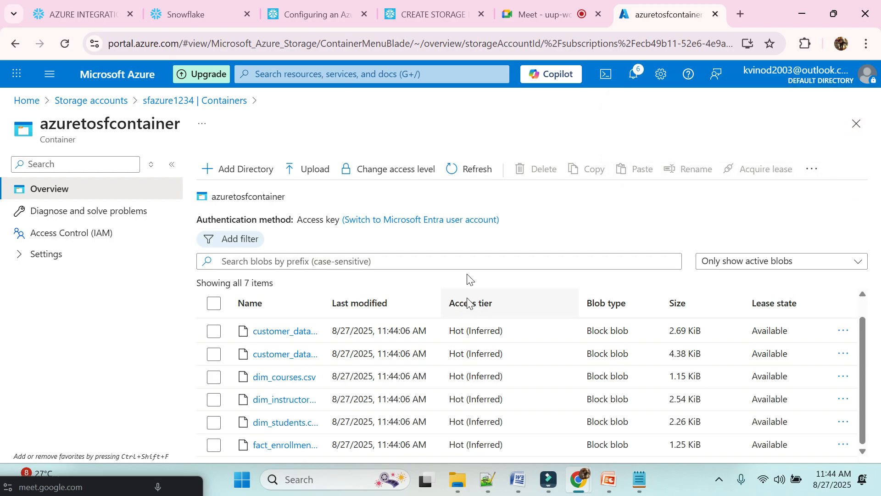
scroll(343, 340, up, 1)
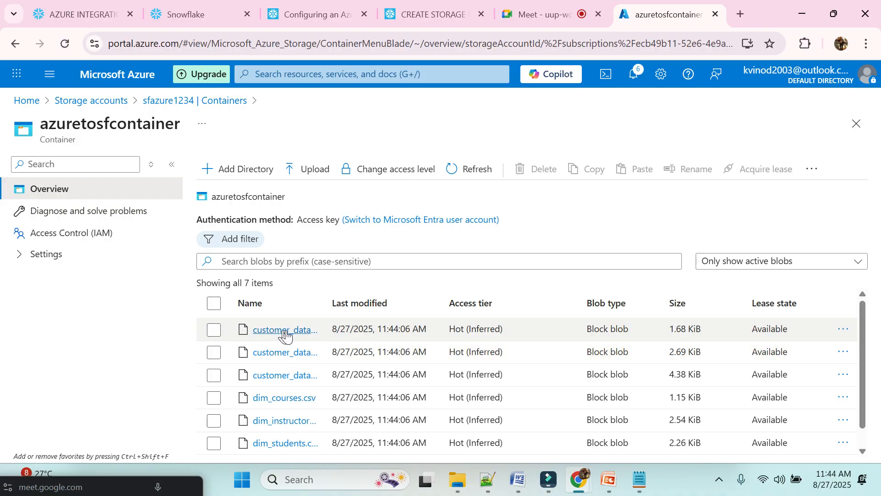
Step: Open the properties of the customer_data_2020.csv blob, review its URL and other details, and close them
click(844, 331)
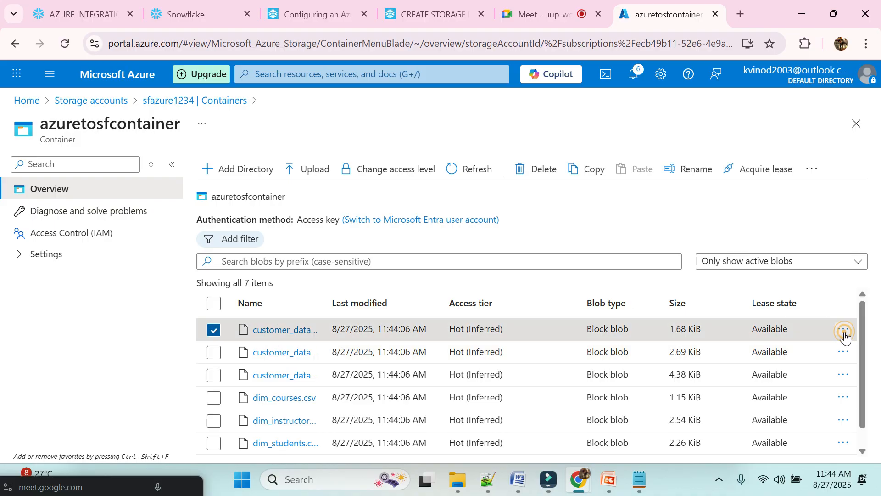
click(776, 176)
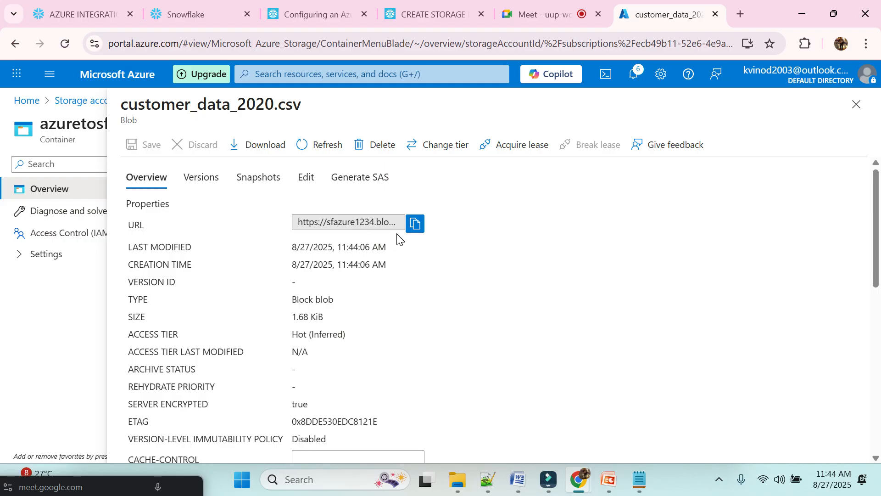
scroll(417, 372, down, 4)
scroll(417, 372, down, 3)
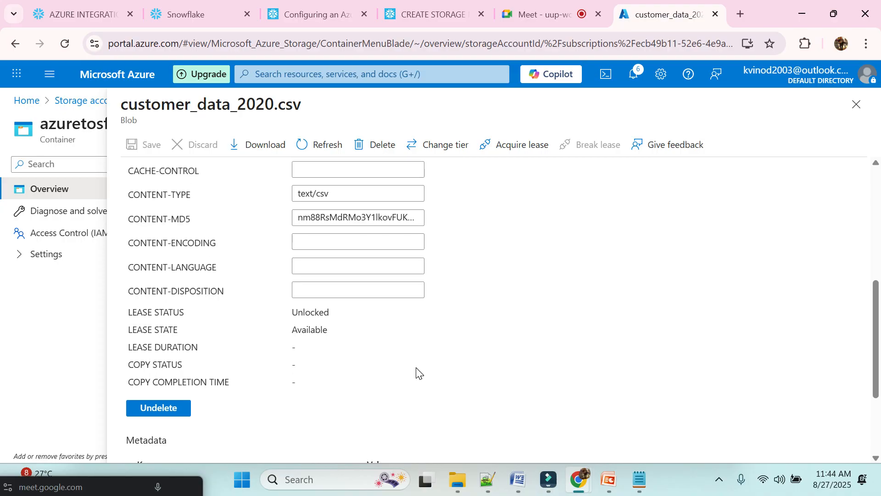
scroll(417, 371, up, 7)
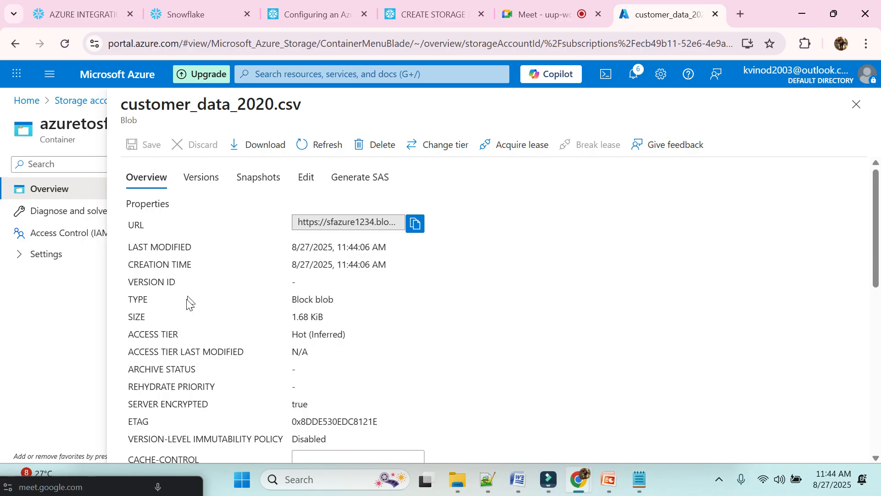
scroll(194, 346, down, 2)
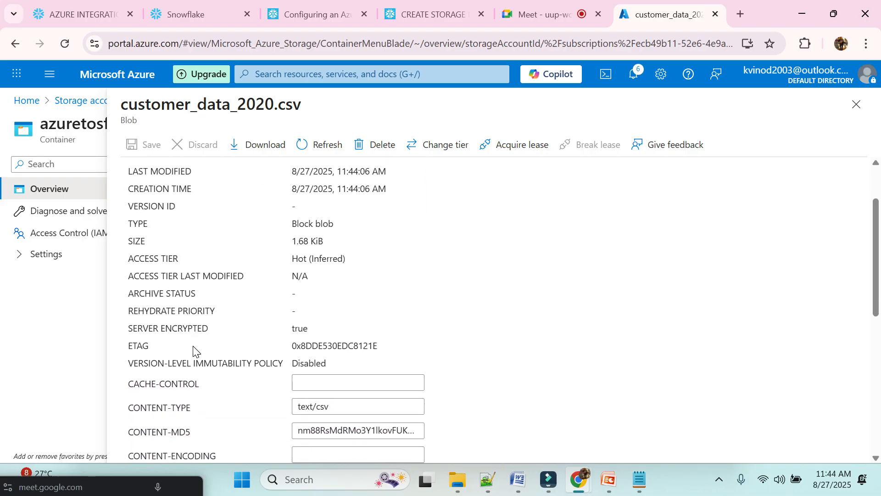
scroll(194, 347, down, 2)
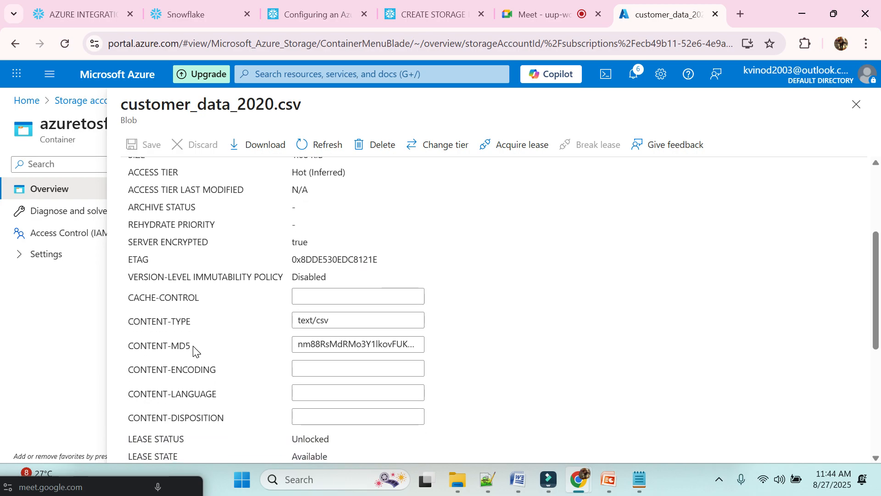
scroll(193, 346, down, 1)
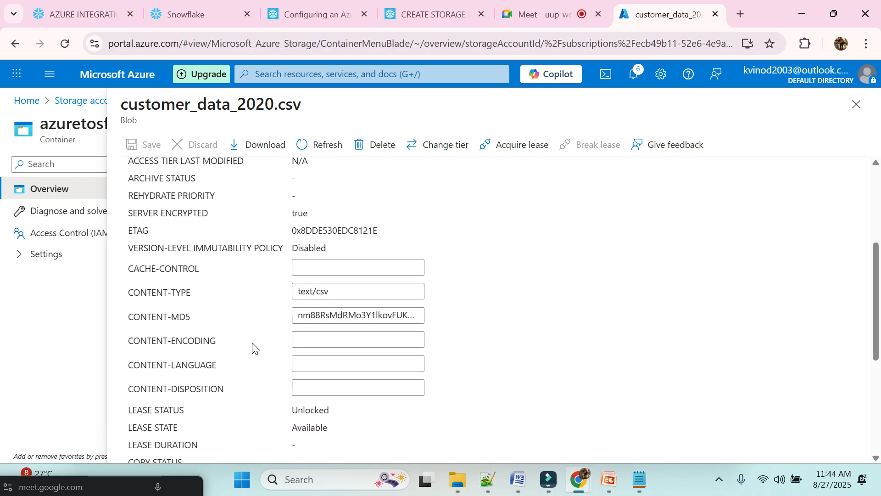
scroll(252, 348, down, 1)
scroll(252, 348, down, 3)
scroll(252, 349, up, 7)
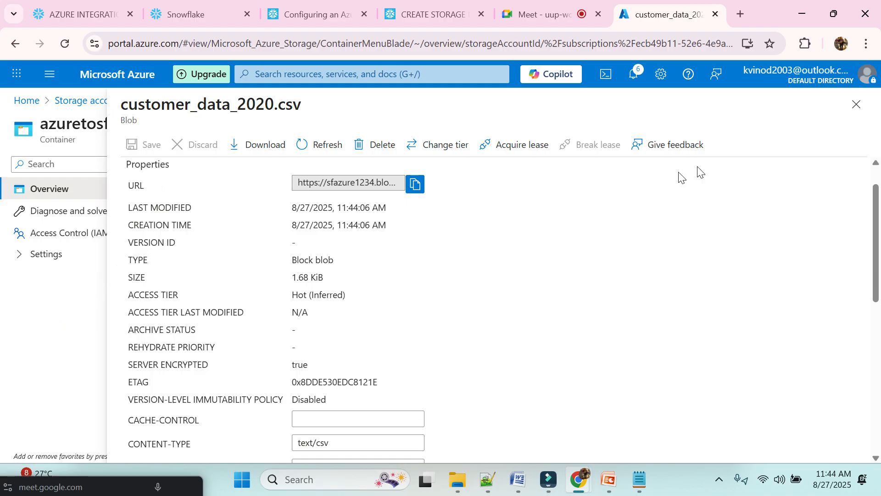
click(856, 105)
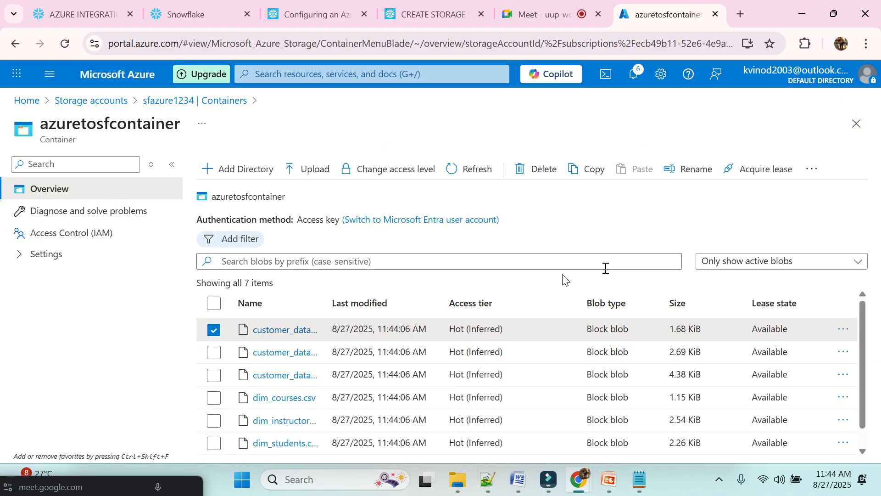
Step: Check the Procedure slide in PowerPoint and return to the Azure portal in Chrome
click(609, 480)
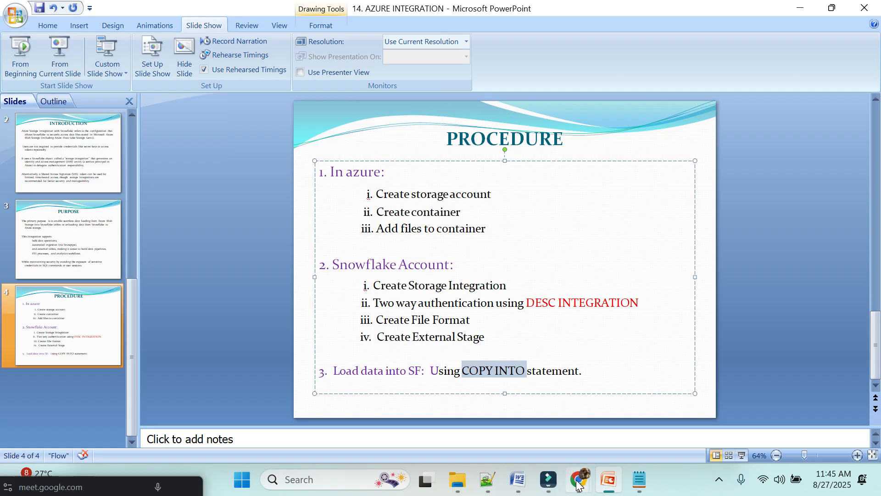
mouse_move(579, 484)
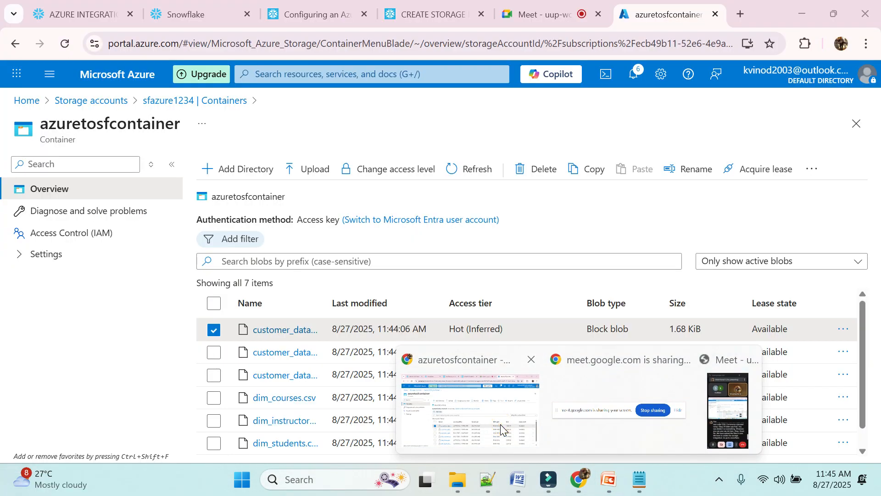
click(501, 423)
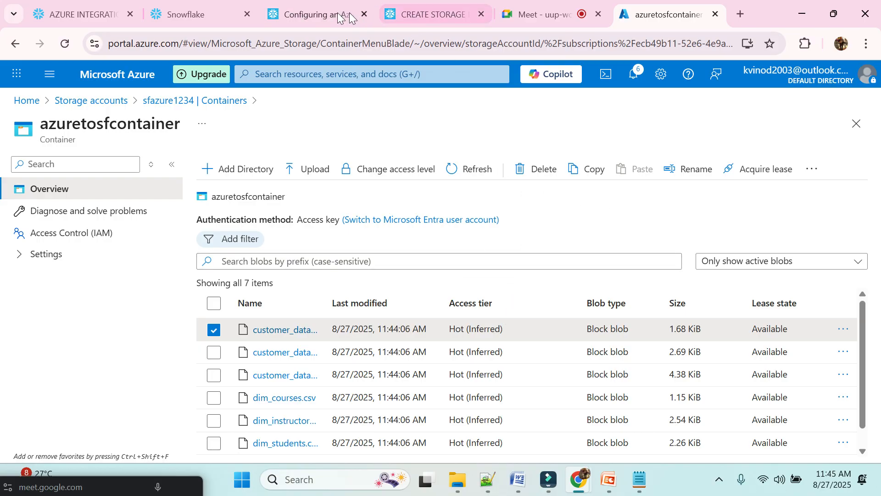
Step: Switch to the Snowflake AZURE INTEGRATION worksheet and examine the integration name, TYPE and STORAGE_PROVIDER in the CREATE STORAGE INTEGRATION statement
click(97, 15)
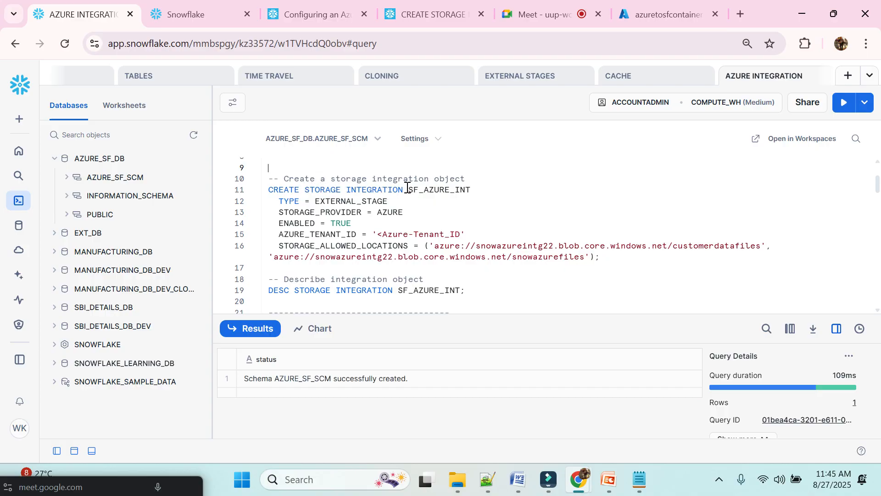
drag(408, 189, 473, 193)
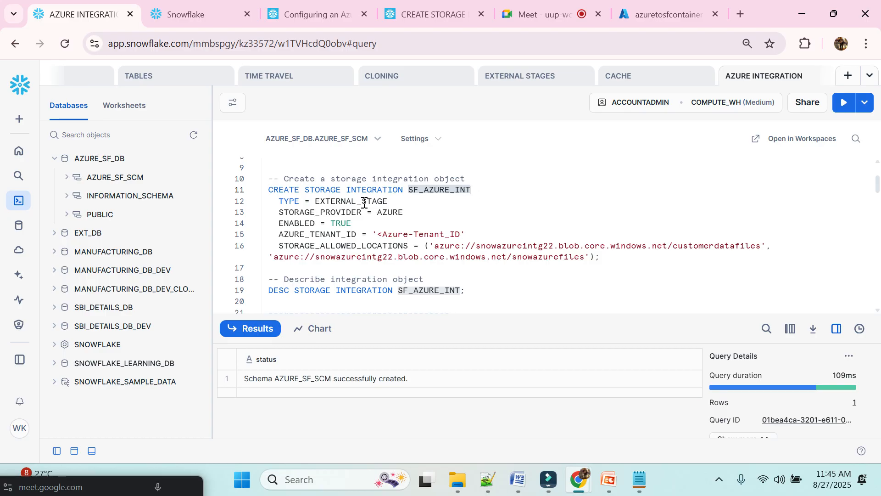
click(289, 201)
click(342, 201)
double_click(342, 201)
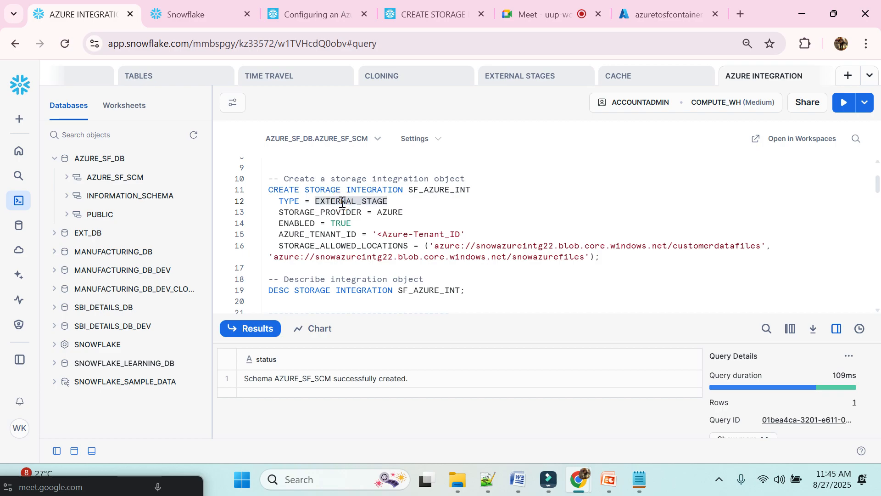
double_click(289, 201)
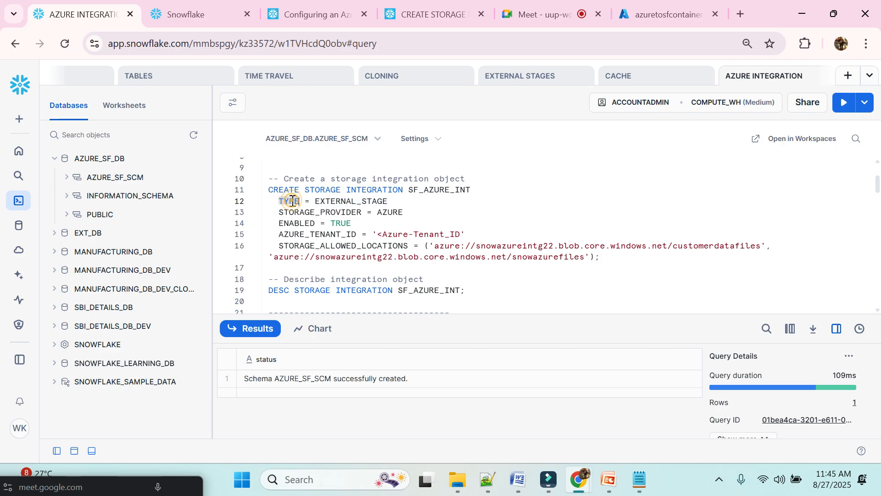
double_click(344, 202)
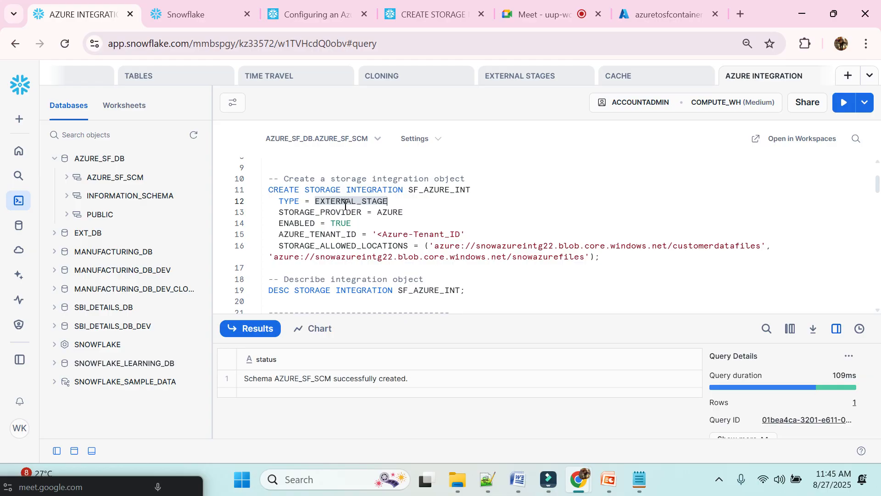
double_click(318, 212)
double_click(389, 214)
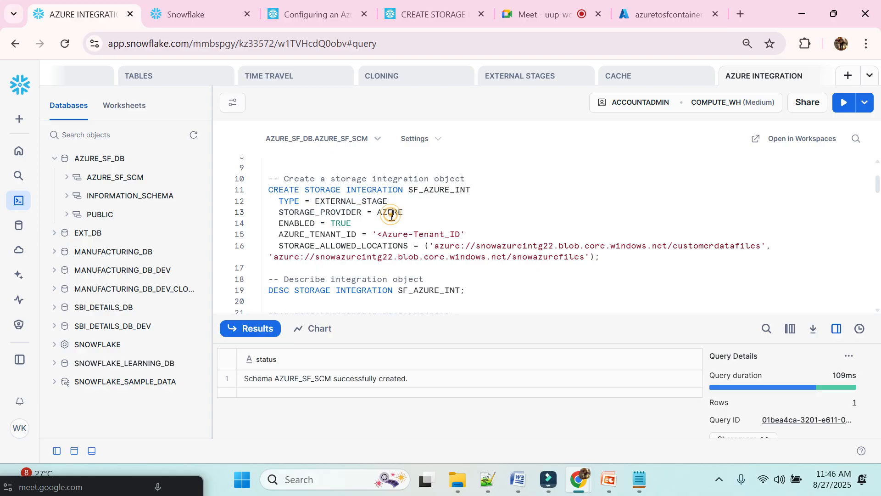
Step: Append /aws/gcp to the STORAGE_PROVIDER value AZURE as an illustration and delete it again
click(409, 213)
text(/aws/gc)
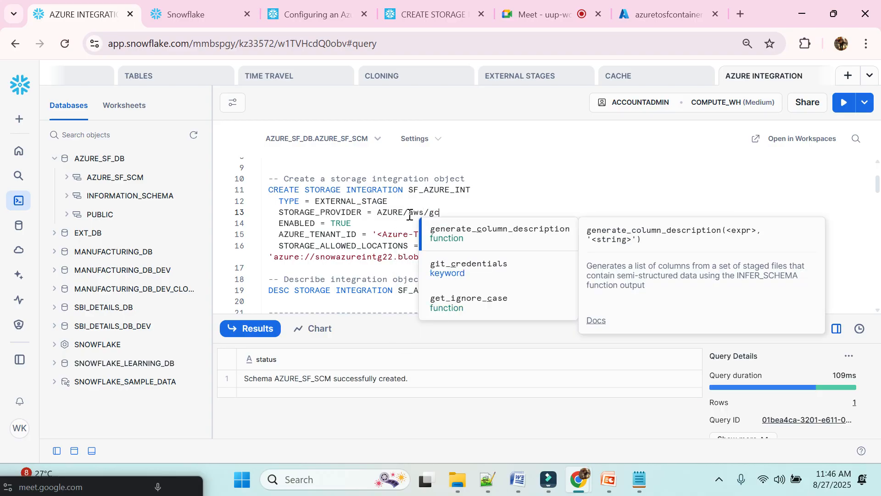
text(p)
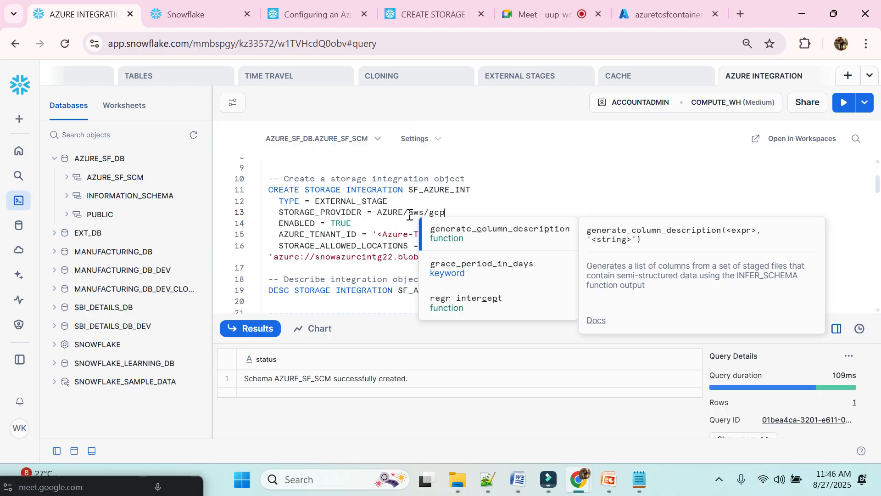
click(469, 199)
click(452, 211)
key(BackSpace)
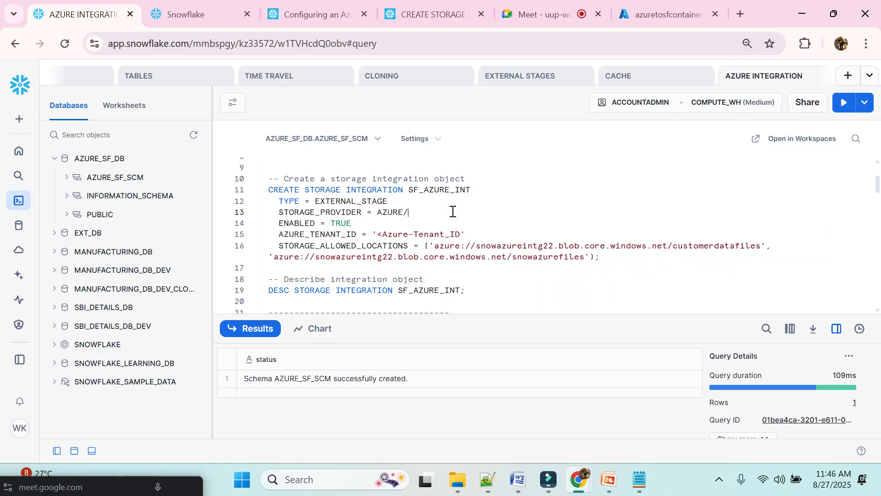
Step: Examine the ENABLED and AZURE_TENANT_ID parameters of the storage integration statement
double_click(303, 223)
double_click(338, 225)
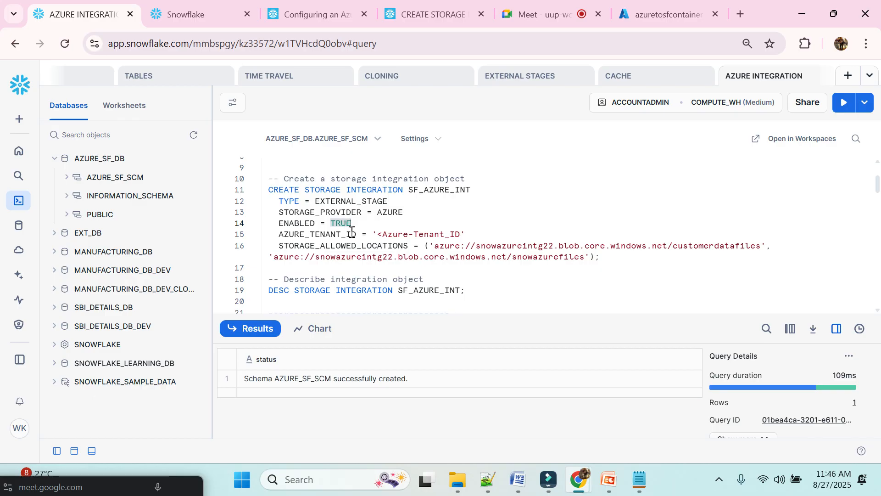
double_click(338, 235)
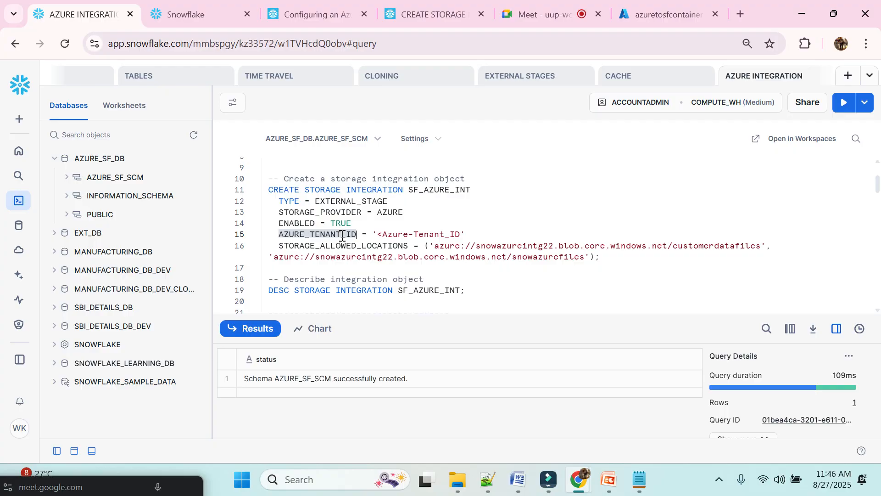
Step: Select the Azure-Tenant_ID placeholder in the worksheet and look up the azure_tenant_id instructions in the Word notes
double_click(410, 236)
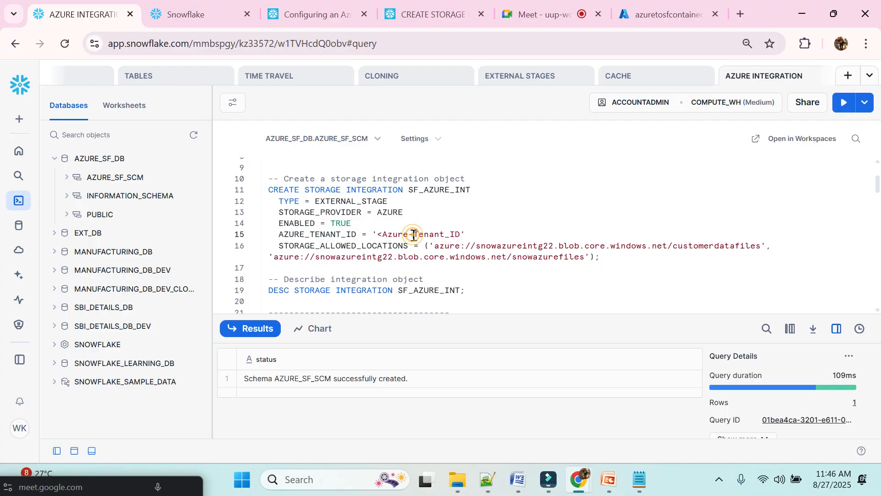
drag(462, 236, 381, 234)
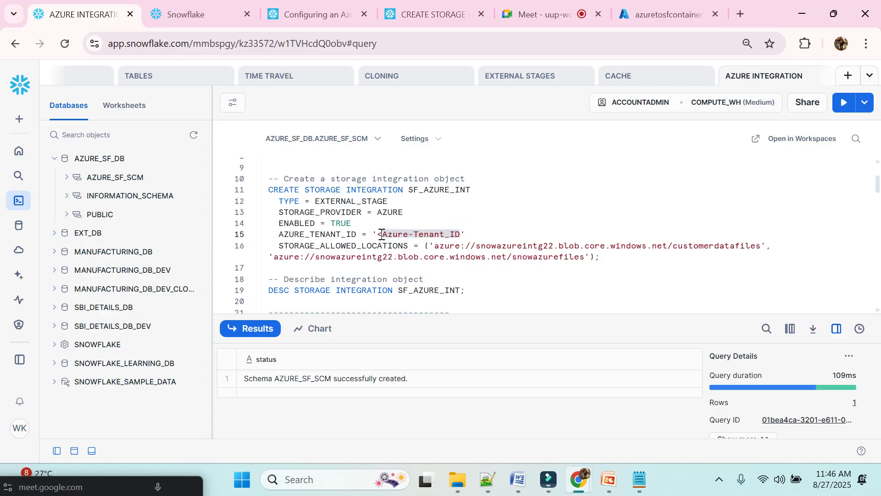
click(518, 479)
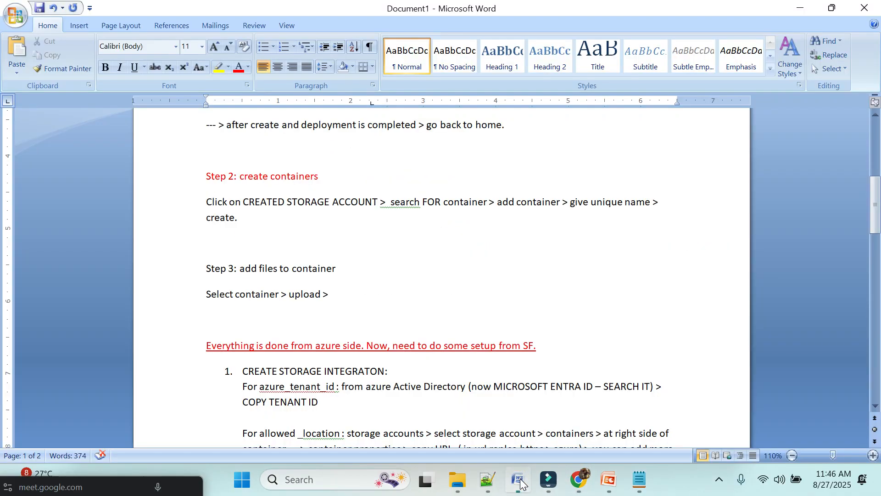
scroll(464, 343, down, 3)
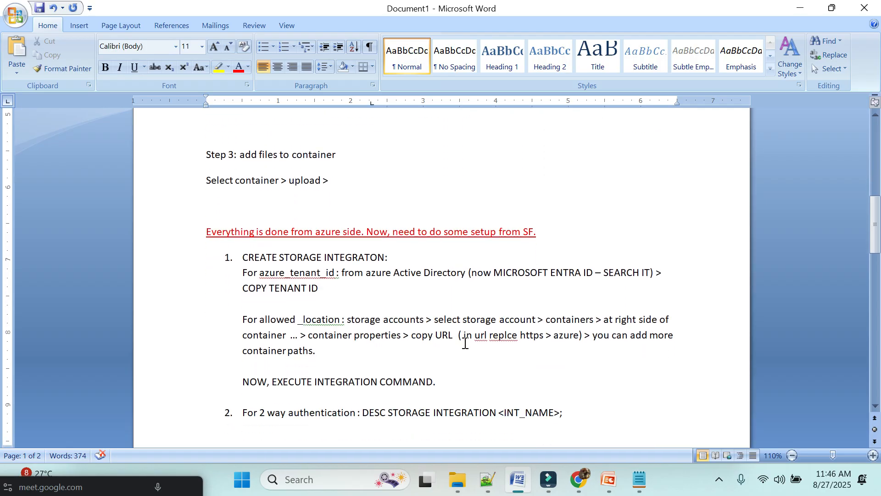
scroll(465, 342, down, 1)
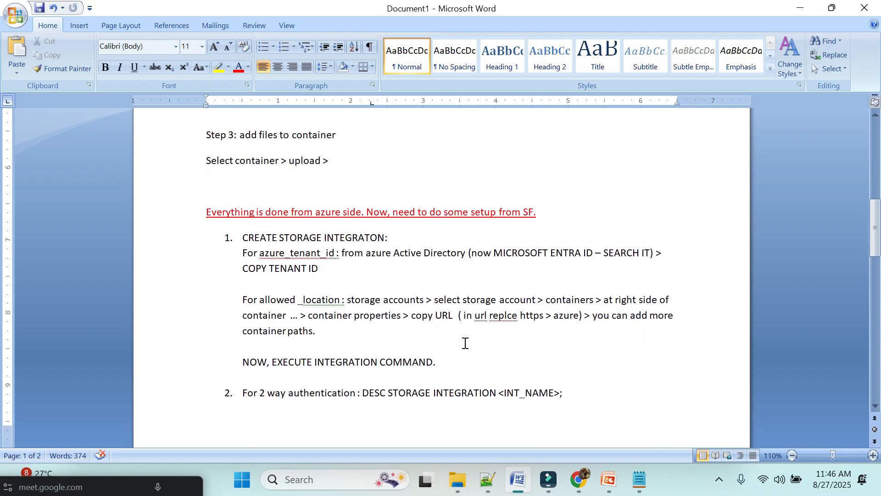
scroll(465, 343, down, 1)
scroll(464, 343, up, 2)
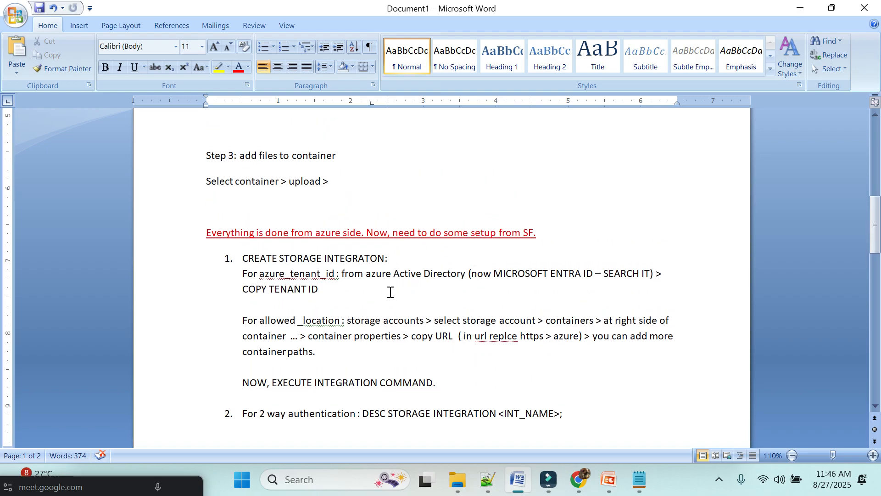
Step: Color the "For azure_tenant_id :" label red and review the Active Directory and MICROSOFT ENTRA ID wording beside it
drag(243, 274, 341, 275)
click(238, 70)
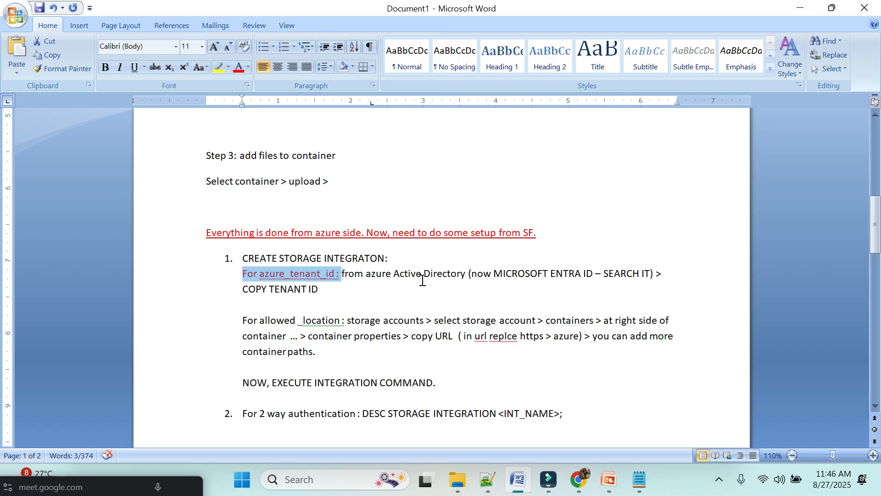
click(464, 277)
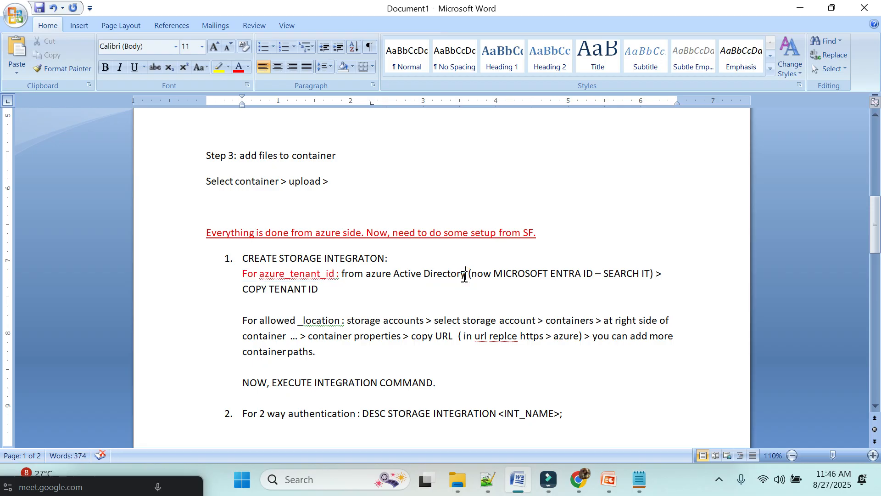
drag(464, 277, 396, 273)
drag(495, 274, 593, 275)
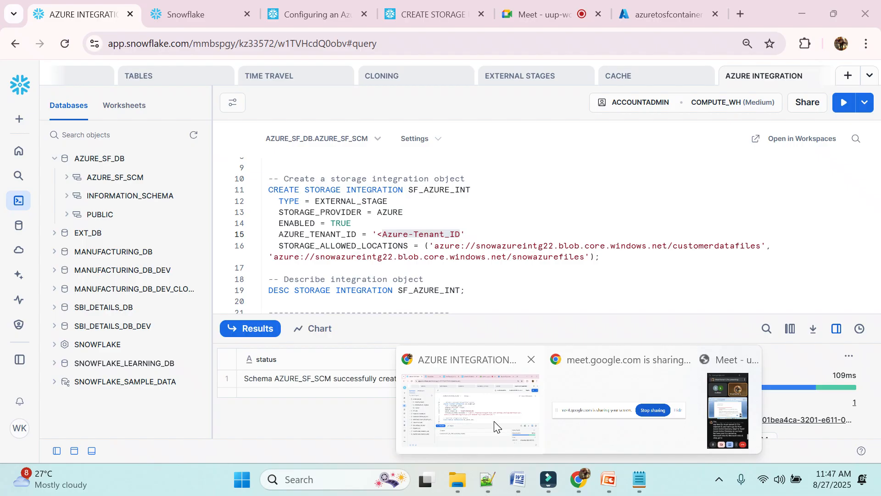
Step: Switch to the Azure portal in Chrome, open Microsoft Entra ID and copy the directory's tenant ID
click(493, 420)
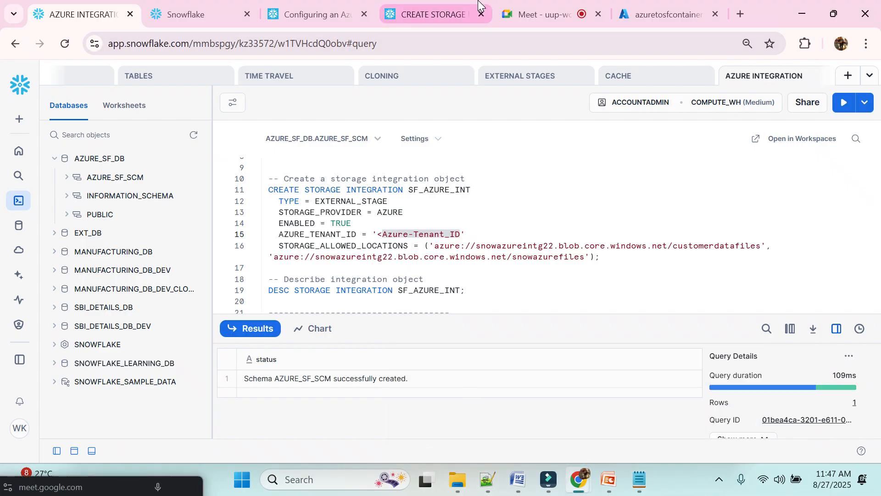
click(635, 13)
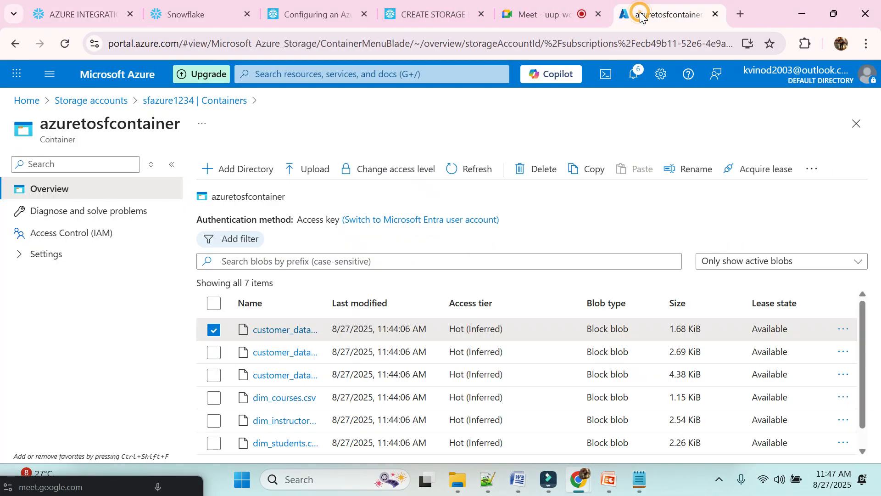
click(381, 77)
text(m)
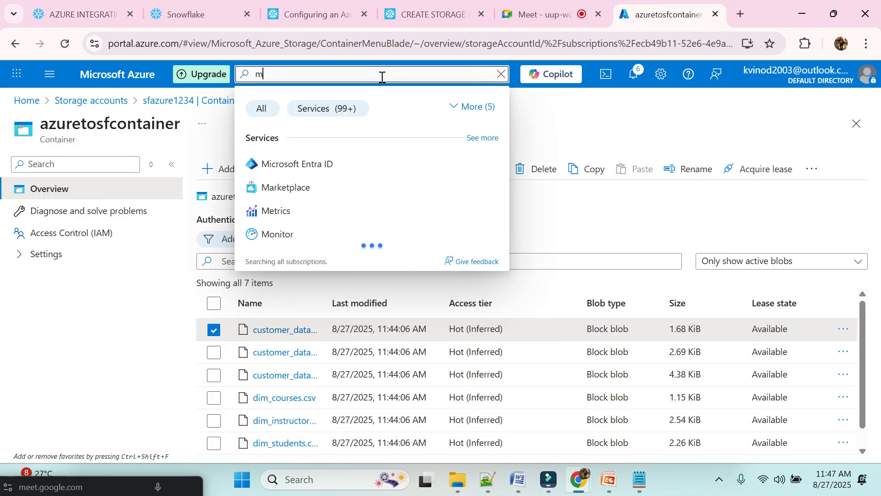
click(292, 170)
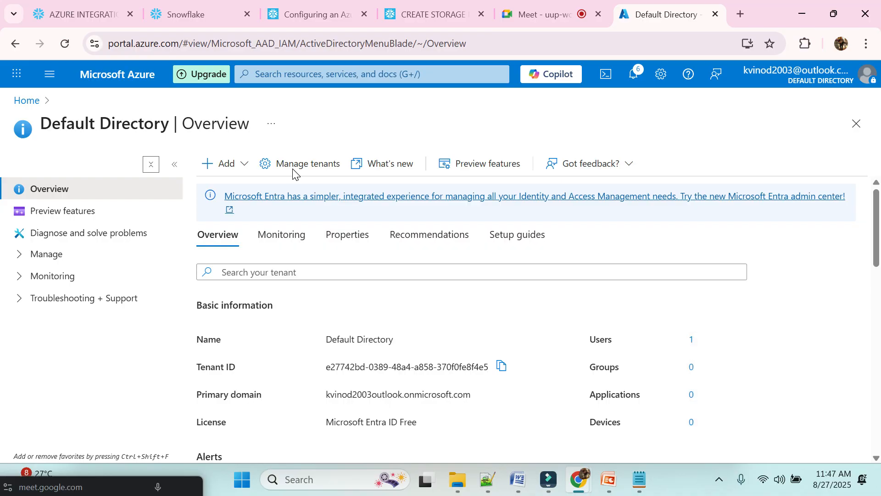
scroll(355, 258, down, 2)
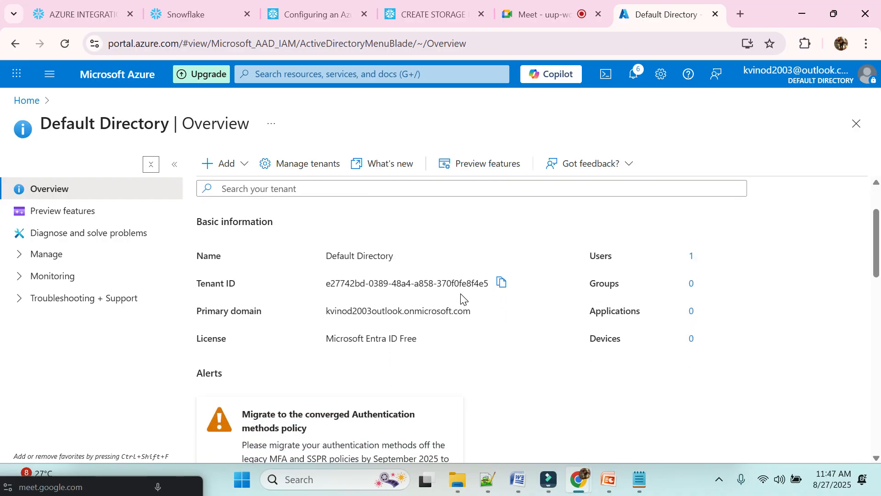
click(502, 284)
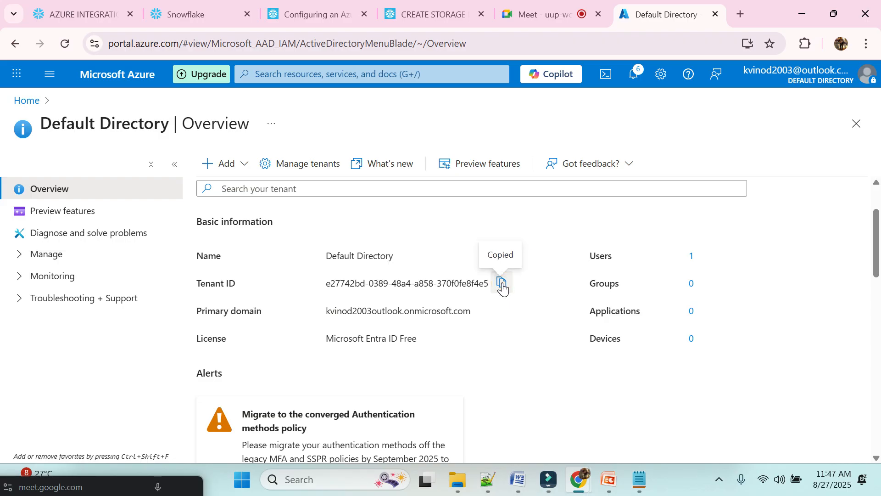
Step: Return to the Snowflake worksheet, replace the AZURE_TENANT_ID placeholder with the copied tenant ID and remove the stray < before it
click(94, 15)
key(ctrl+v)
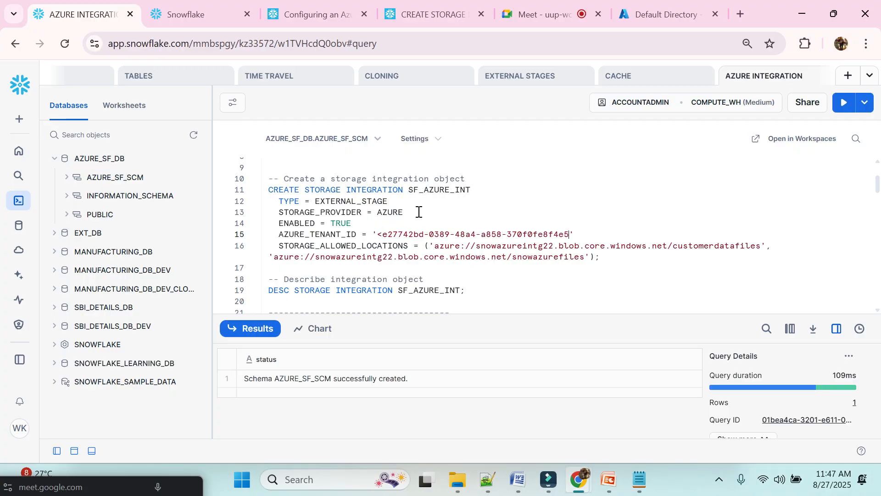
click(385, 234)
key(BackSpace)
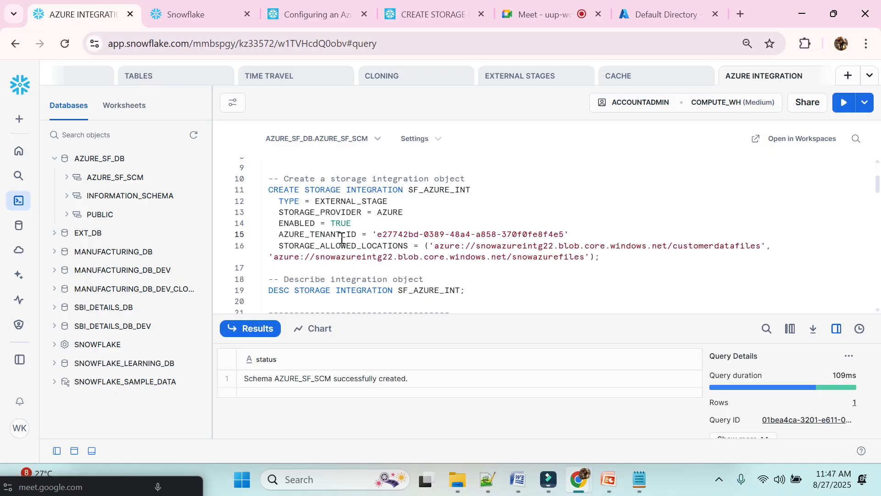
Step: Examine the STORAGE_ALLOWED_LOCATIONS parameter and switch to the Azure portal
click(388, 247)
double_click(388, 246)
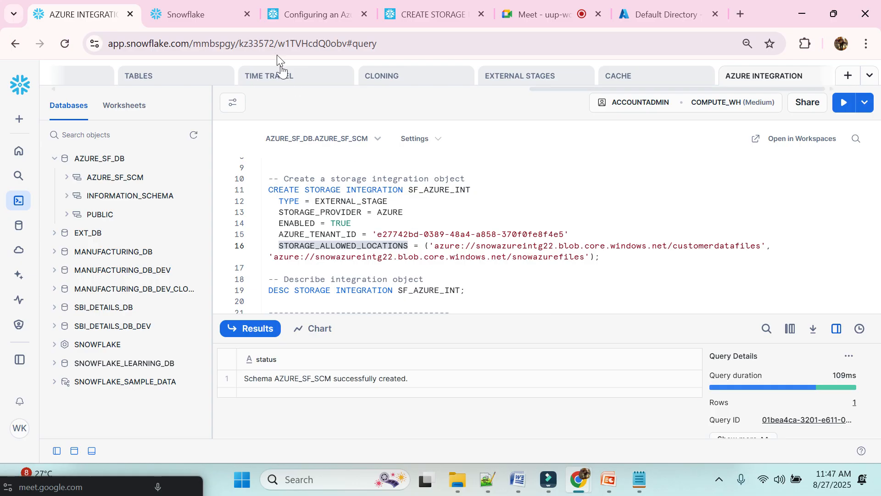
click(659, 14)
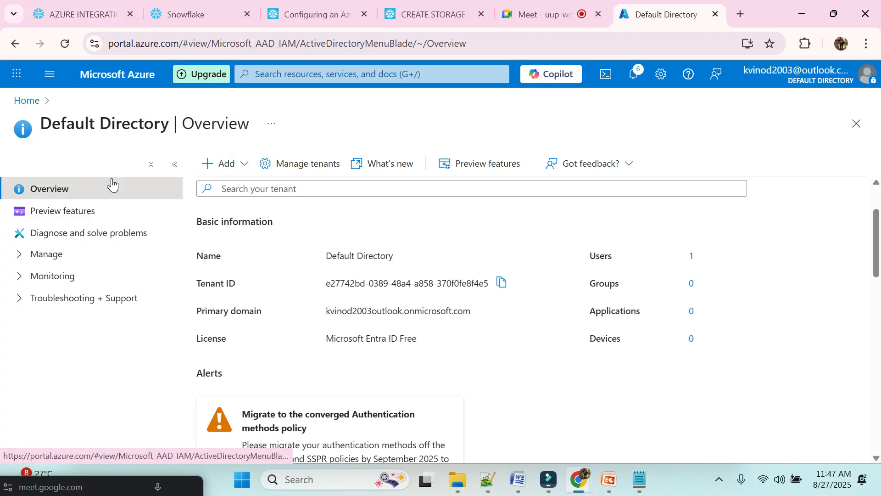
click(294, 74)
text(con)
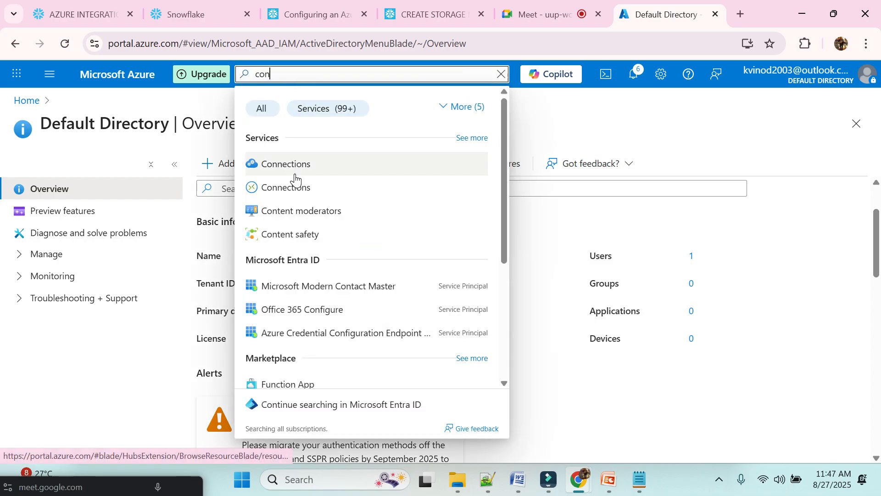
text(ta)
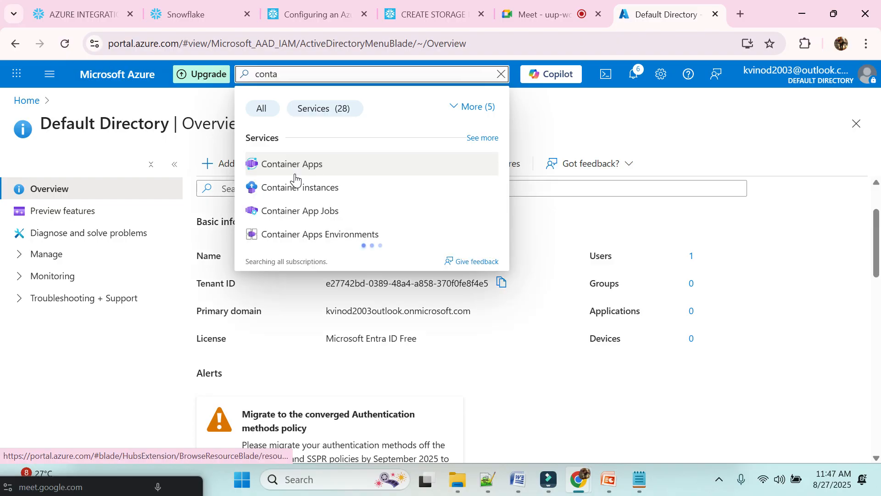
text(in)
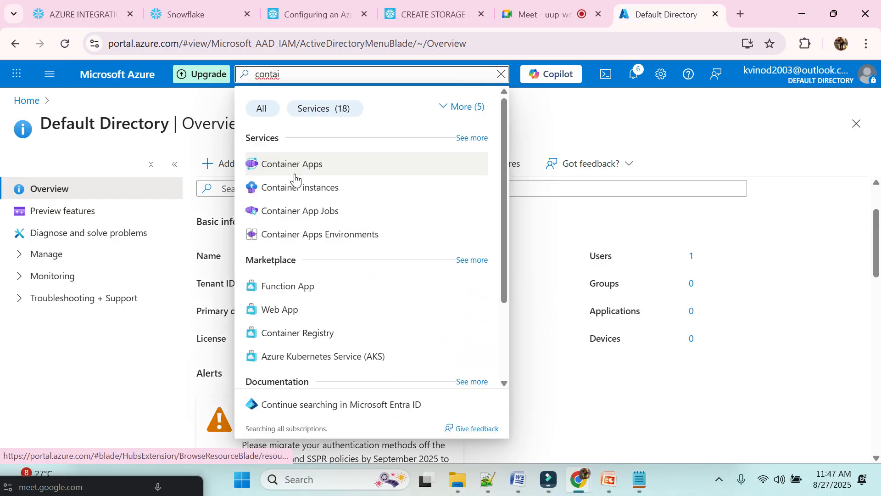
click(101, 361)
Step: Open the storage account sfazure1234, find its containers and open azuretosfcontainer
click(49, 80)
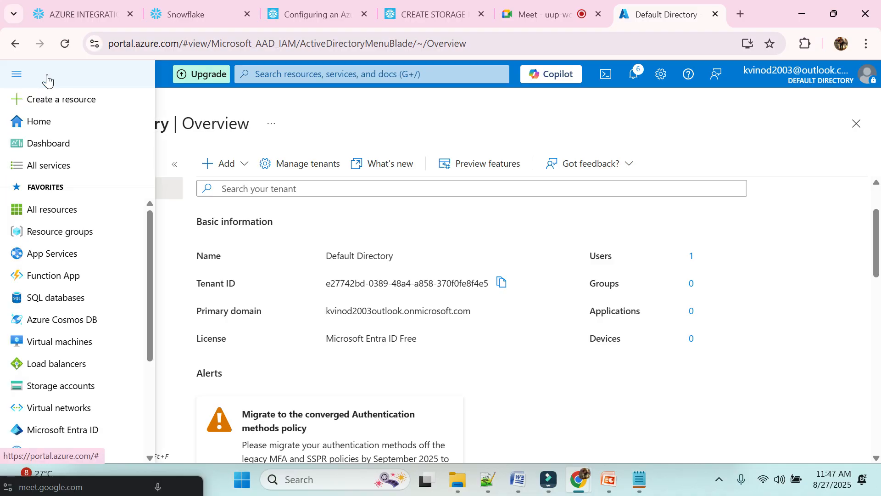
click(71, 385)
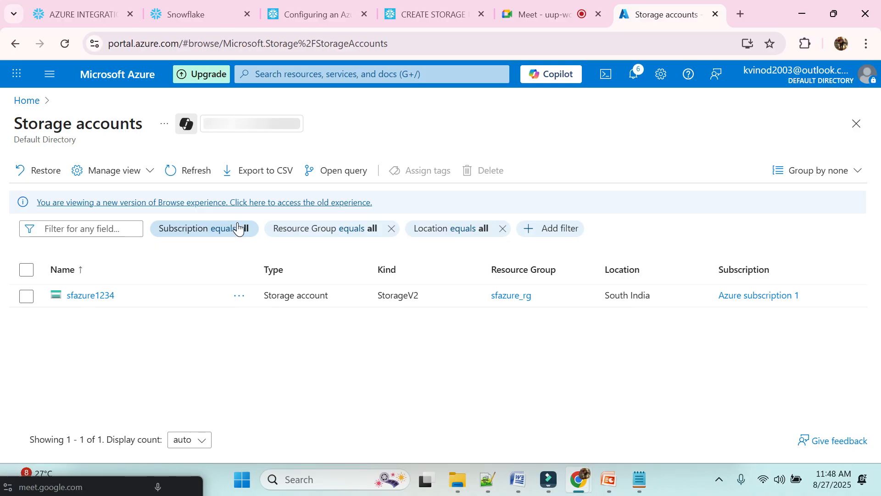
click(99, 297)
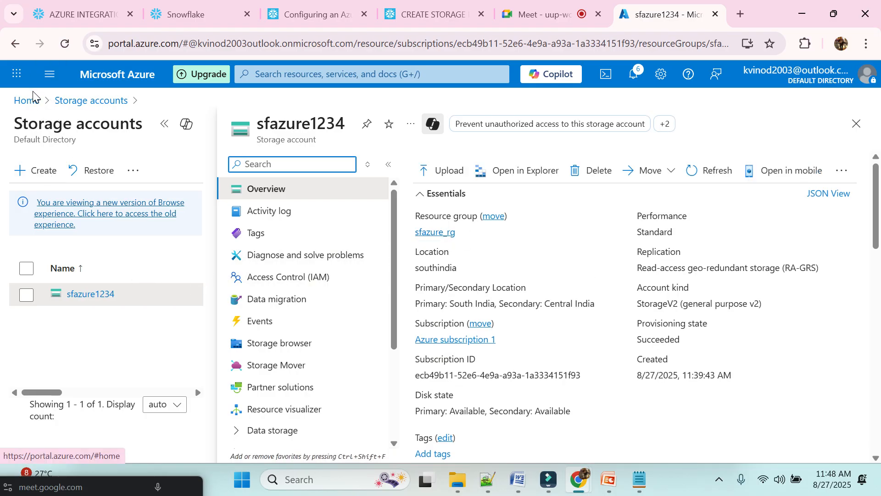
double_click(92, 302)
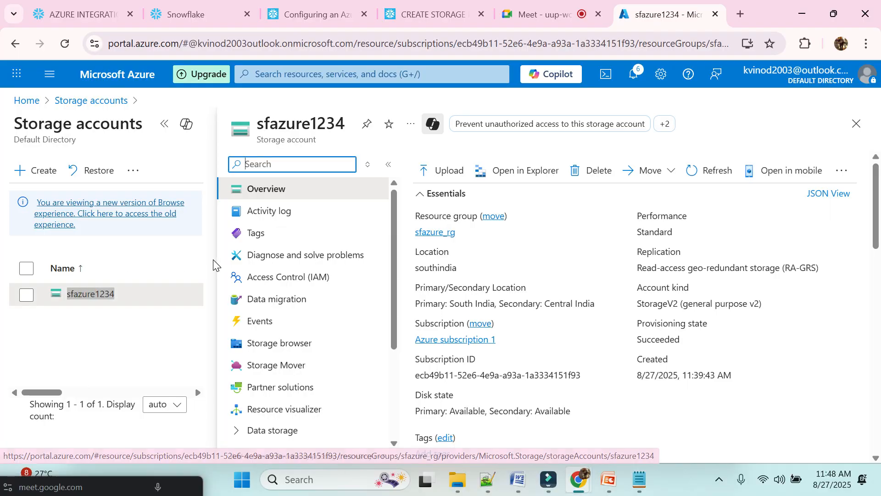
text(contai)
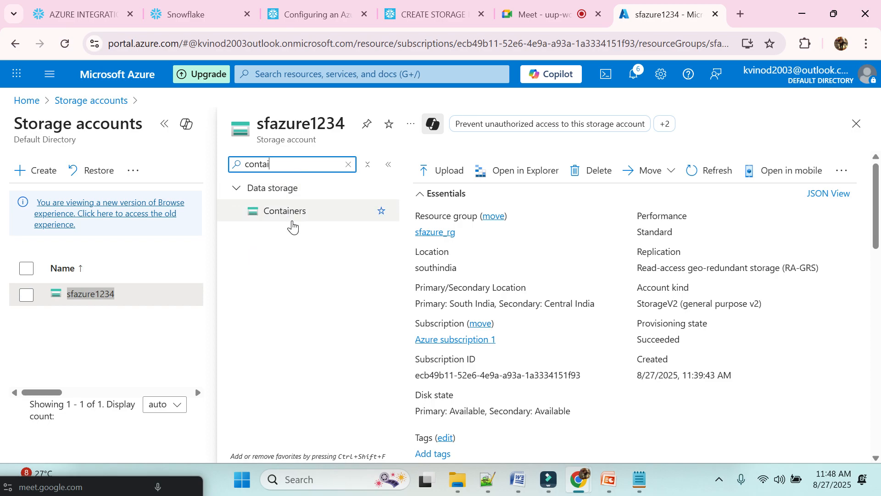
click(291, 215)
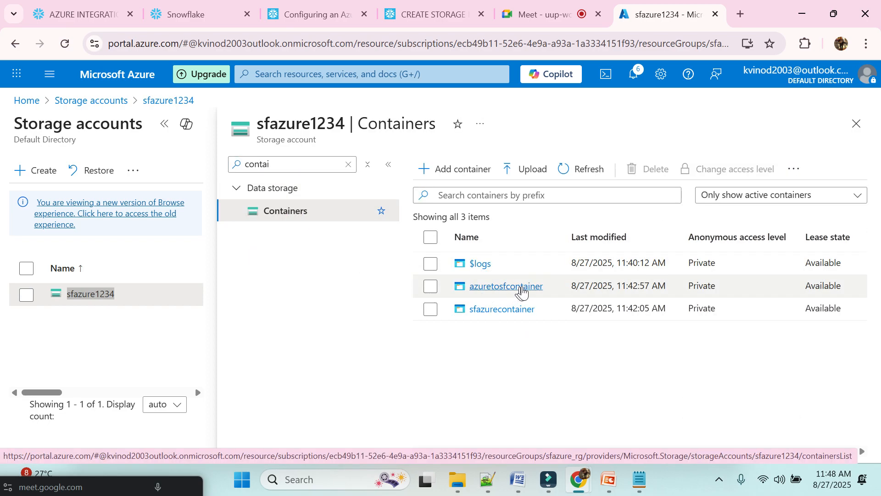
click(534, 289)
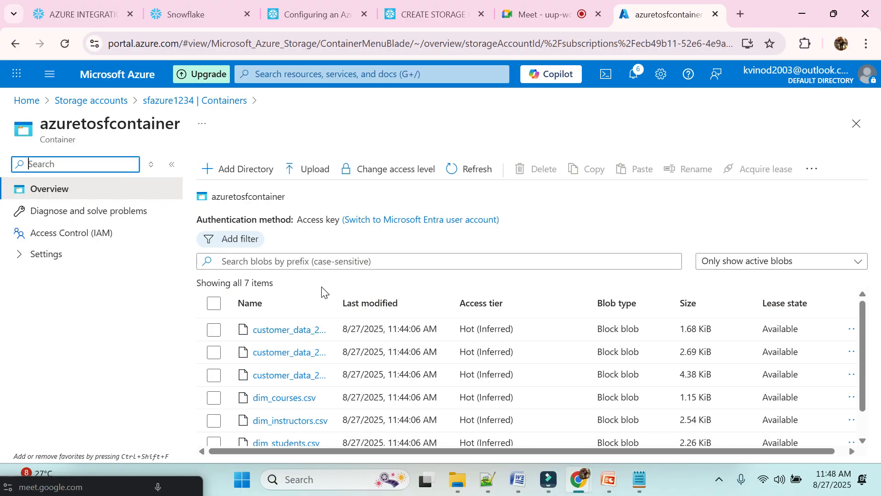
scroll(321, 289, up, 1)
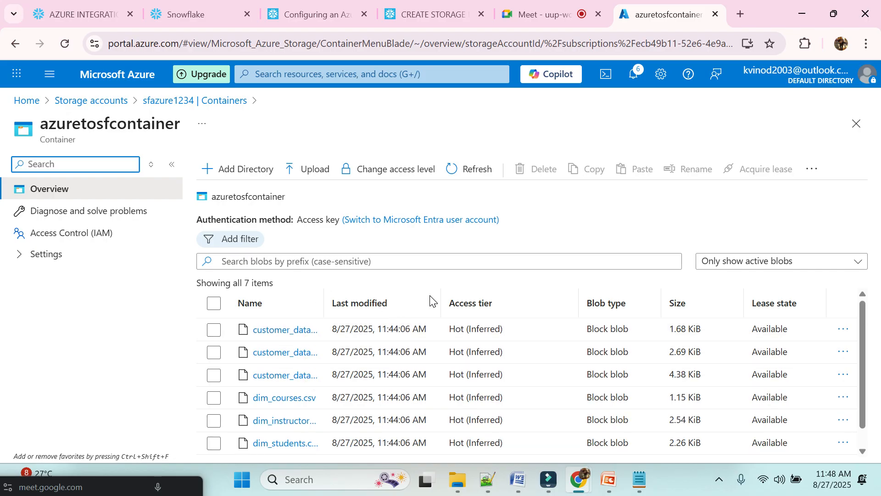
Step: Switch to the Word notes and color the "For allowed _location :" label red
click(515, 481)
click(364, 358)
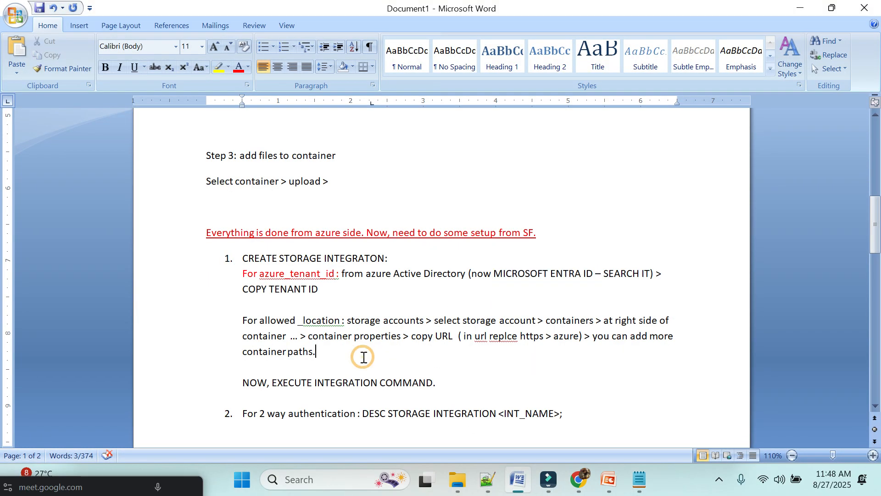
drag(347, 321, 232, 322)
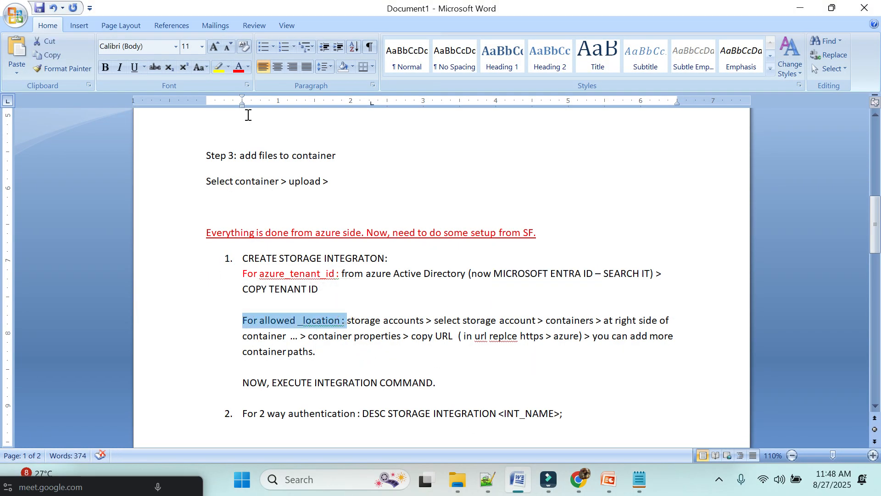
click(238, 68)
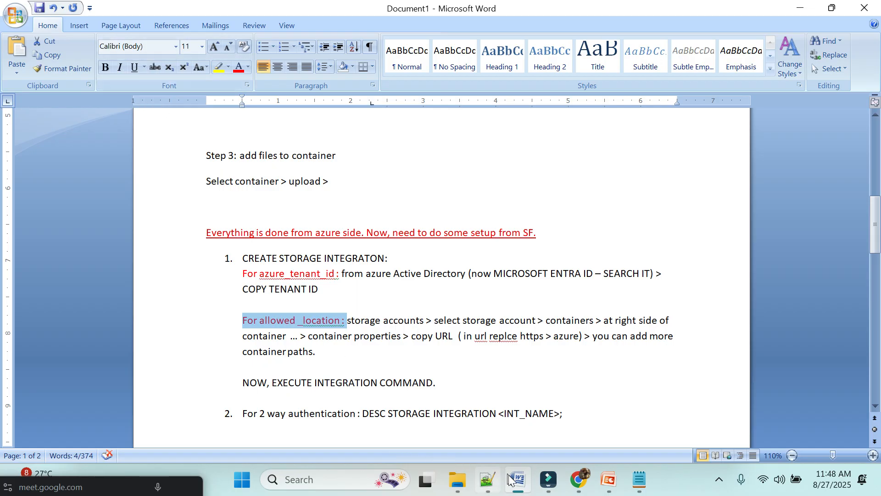
Step: Check the notes on copying the URL from the container properties and return to azuretosfcontainer in the Azure portal
double_click(360, 336)
double_click(427, 336)
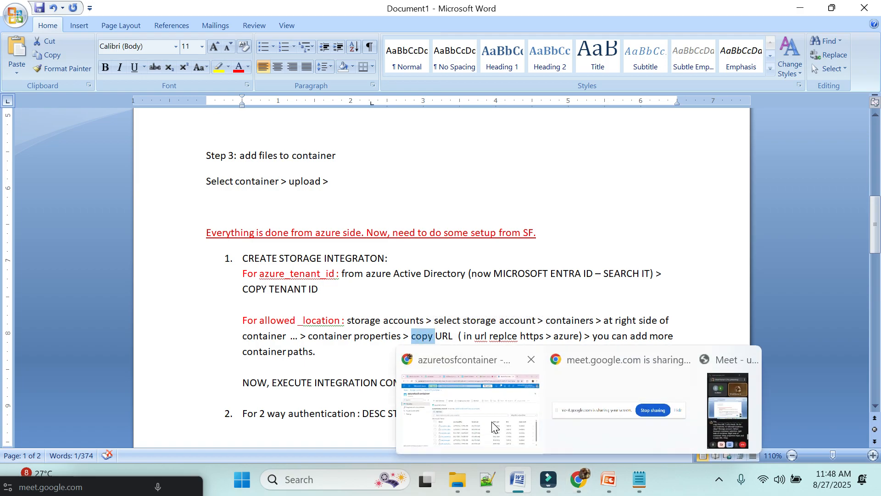
click(493, 426)
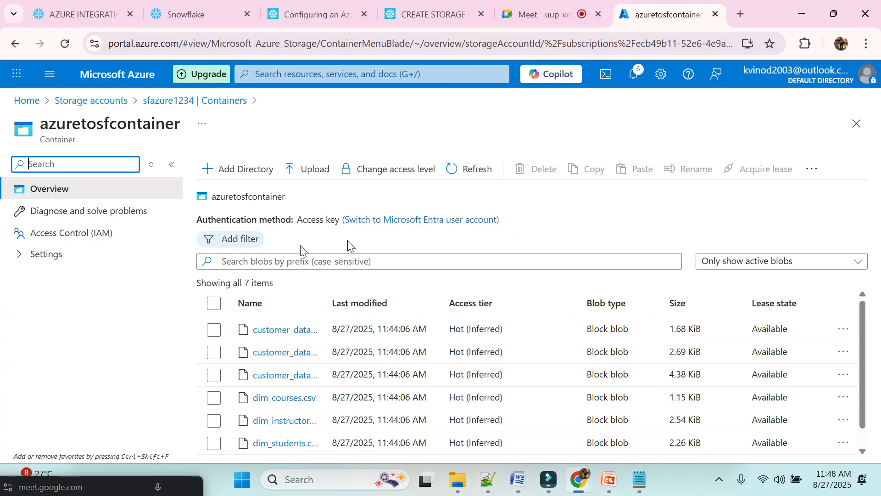
Step: Go back to the sfazure1234 containers, check the contents of sfazurecontainer and return to the container list
click(17, 44)
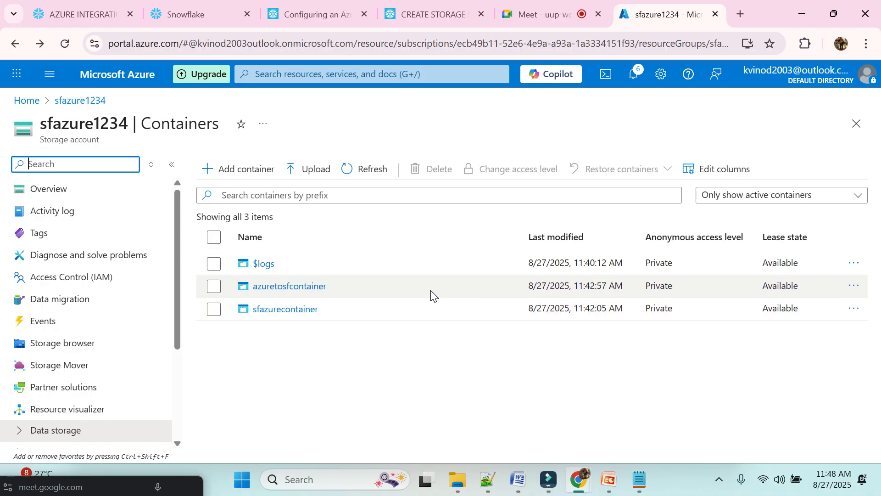
click(312, 311)
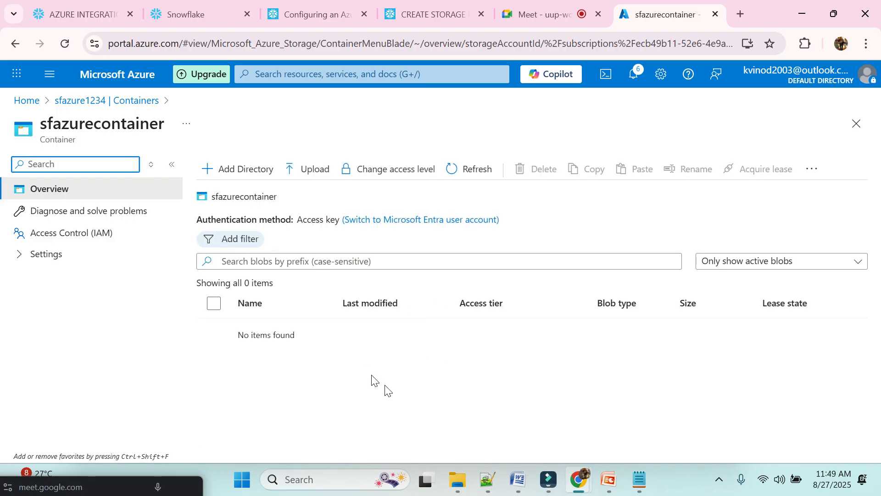
click(16, 44)
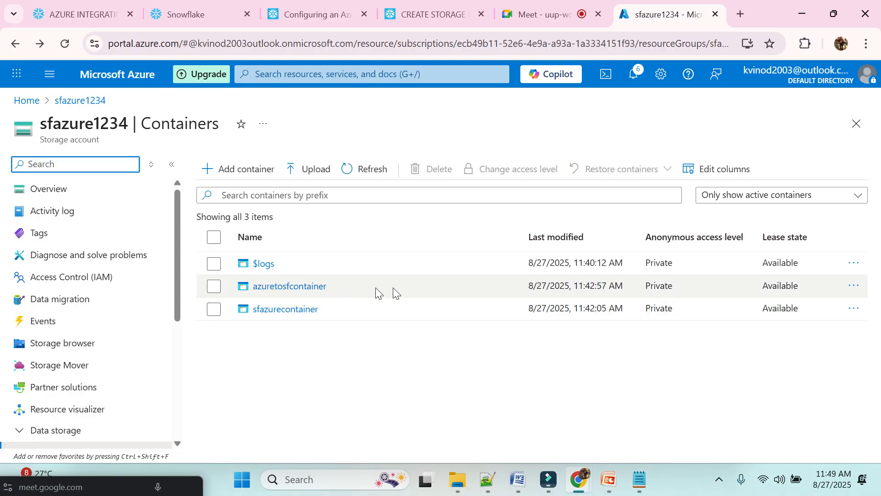
Step: Open the container properties of azuretosfcontainer and copy its URL
click(853, 287)
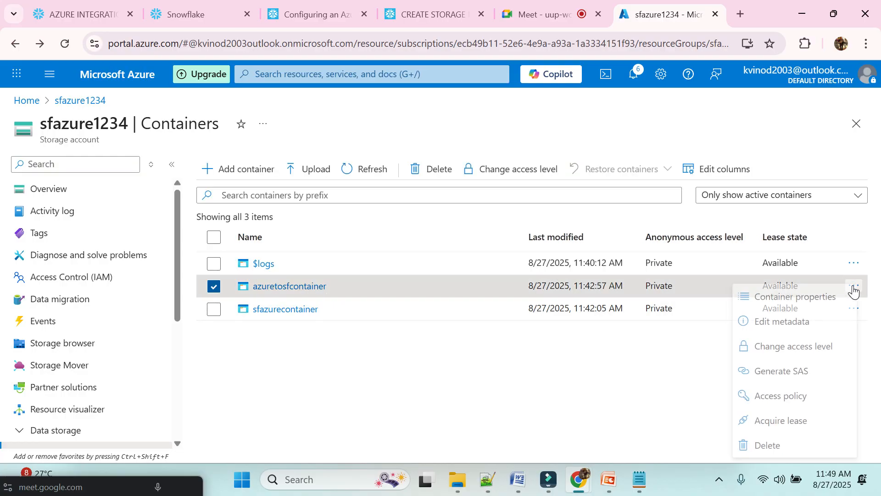
click(812, 299)
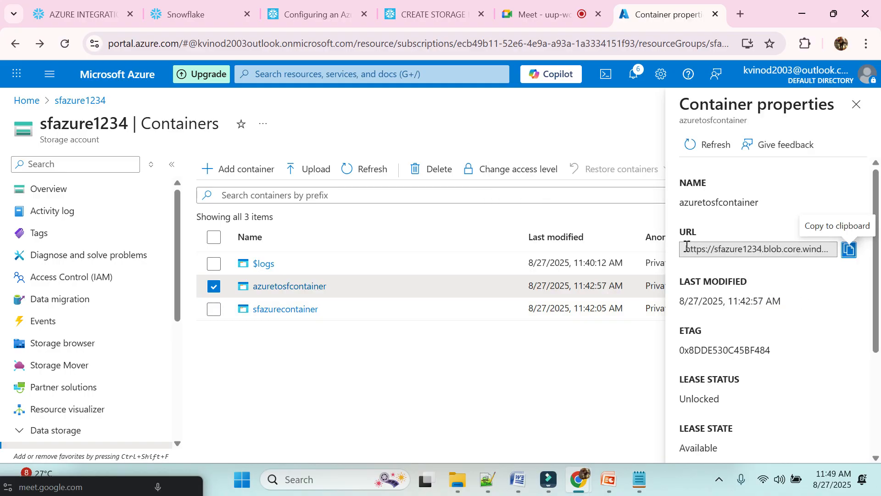
click(849, 250)
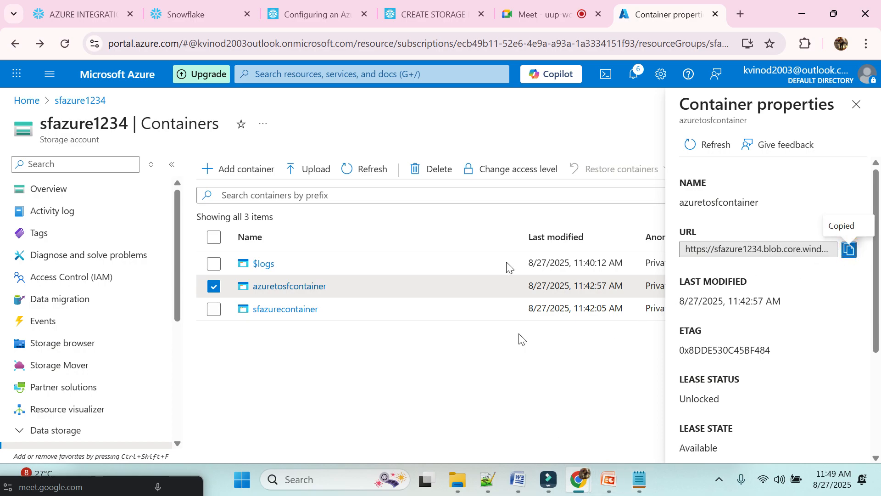
Step: Switch to the Snowflake worksheet and paste the container URL on a new line below the CREATE STORAGE INTEGRATION statement
click(82, 14)
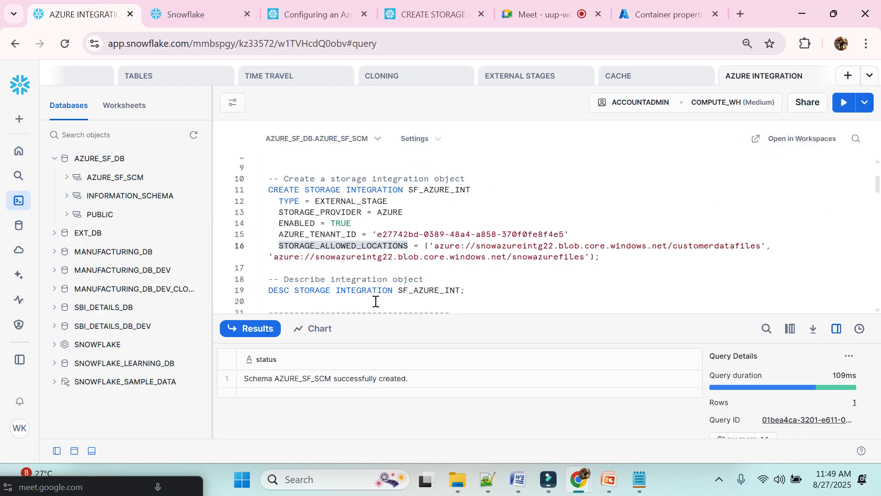
click(612, 260)
key(Return)
key(Return)
key(Return)
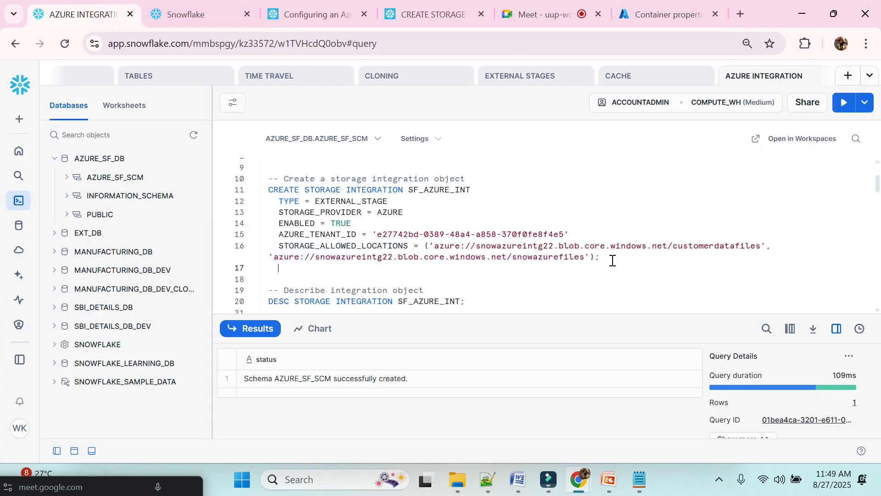
key(ctrl+v)
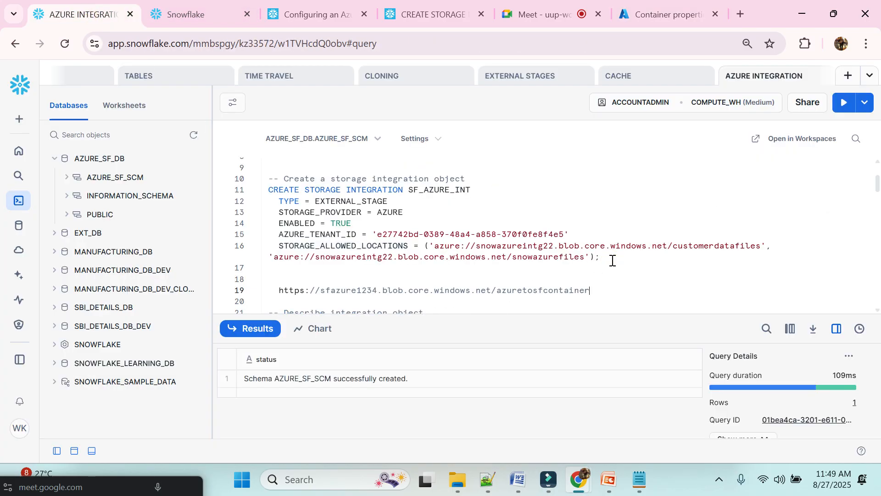
Step: Enlarge the worksheet page to 125% and hide the query results and the database object list
scroll(525, 270, down, 1)
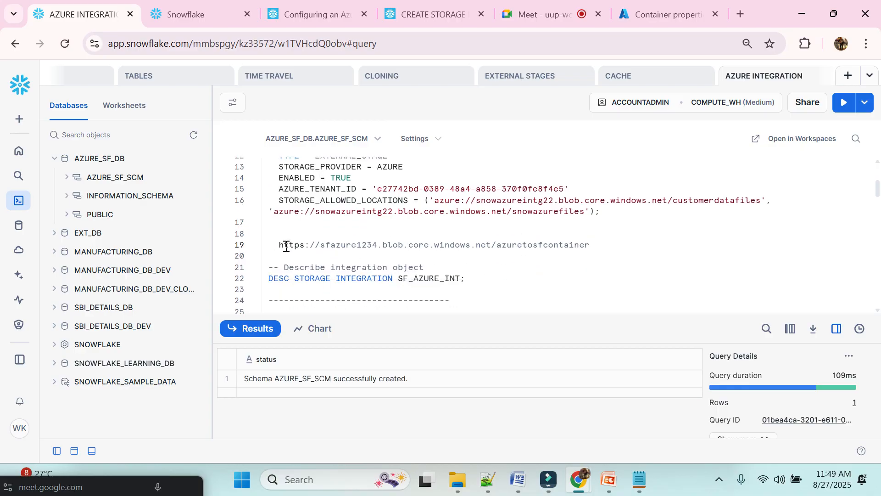
key(ctrl+plus)
key(ctrl+plus)
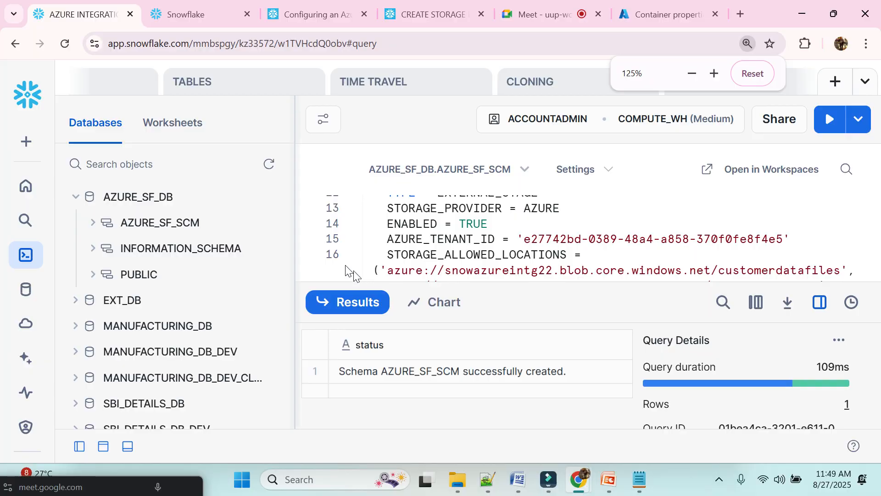
click(369, 303)
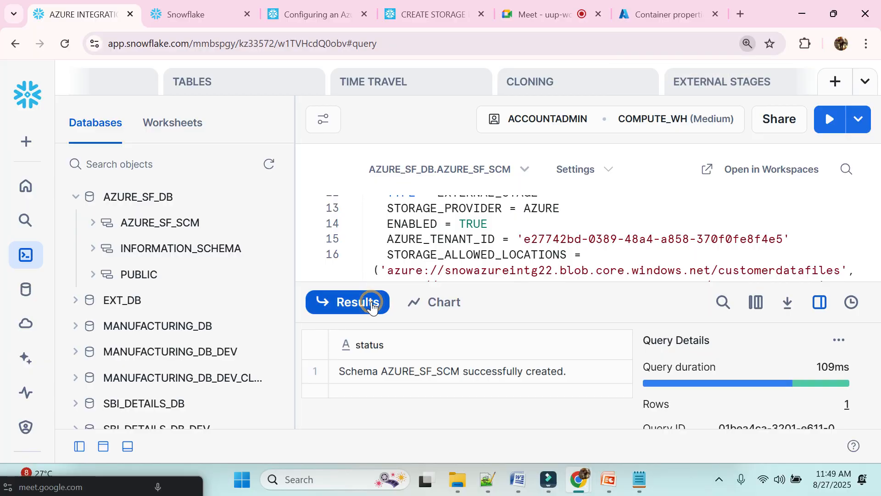
click(79, 445)
Step: Compare the https prefix of the pasted URL with the azure prefix in STORAGE_ALLOWED_LOCATIONS
drag(156, 316, 598, 318)
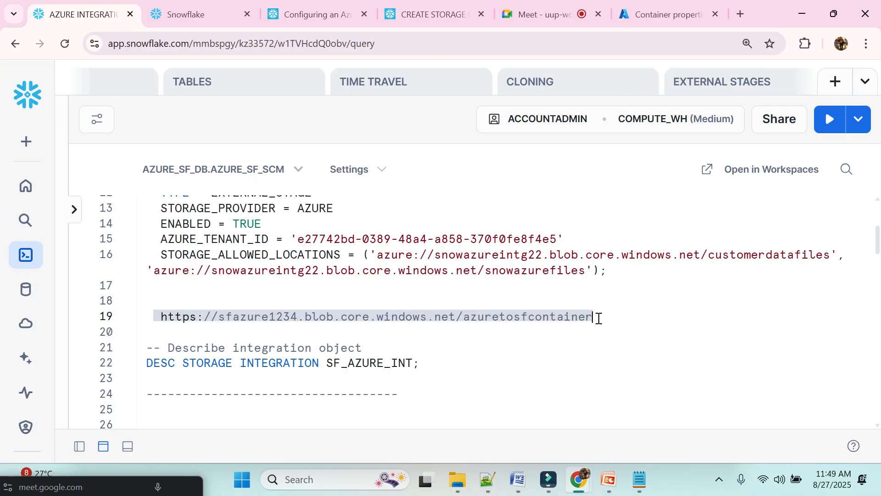
click(570, 350)
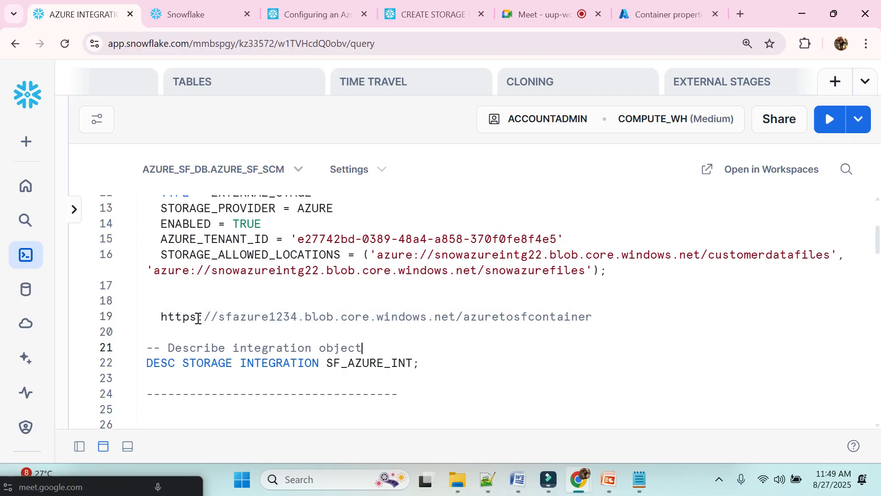
drag(198, 317, 159, 317)
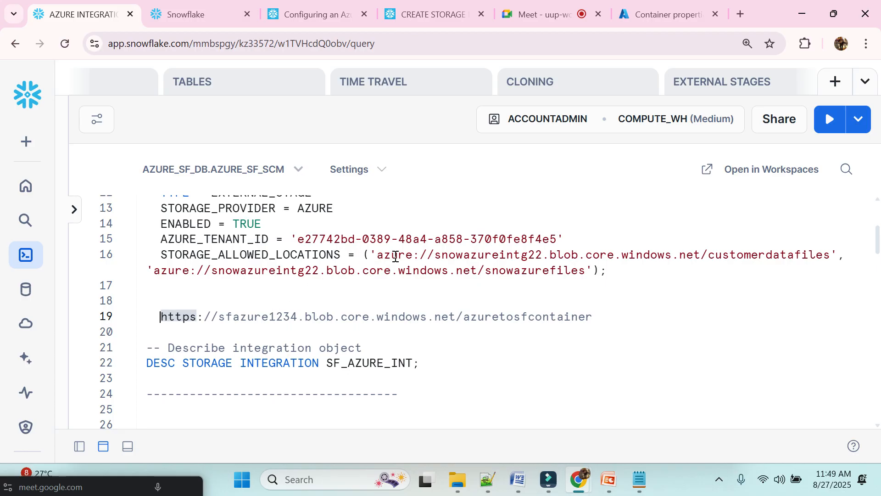
double_click(395, 256)
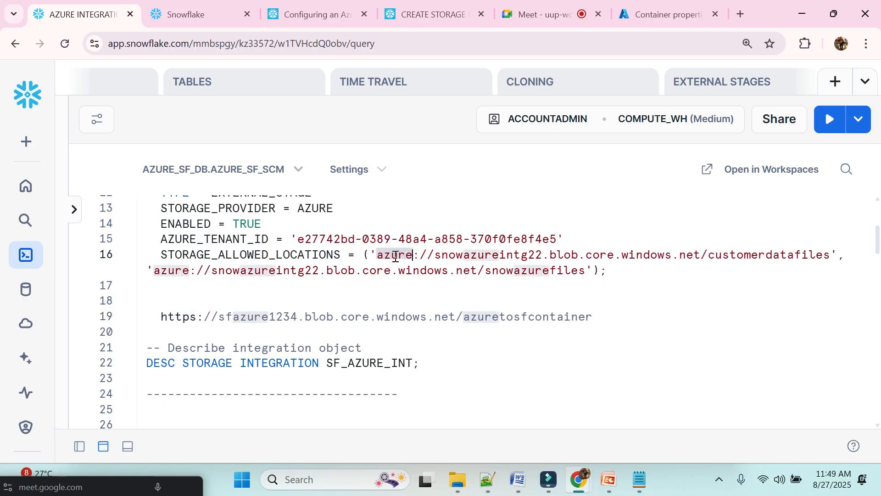
Step: Below the pasted URL, add the comment "-- after copying container url -- for azure:"
click(610, 318)
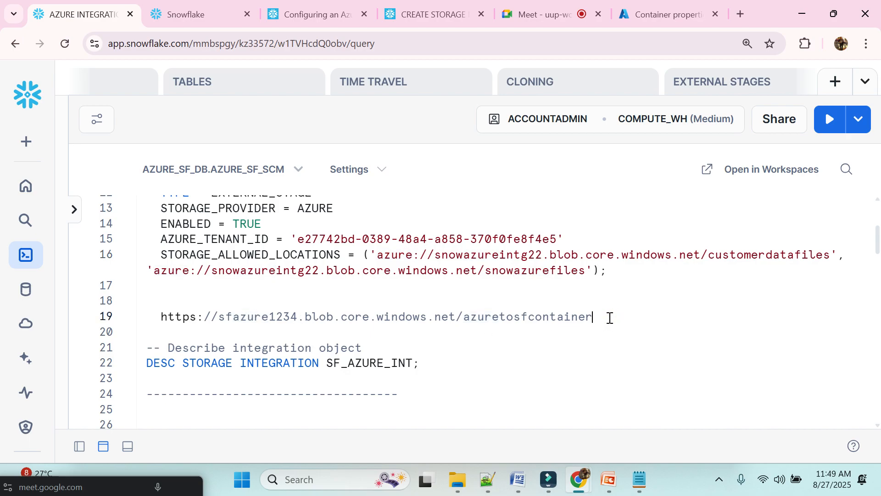
key(Return)
key(Return)
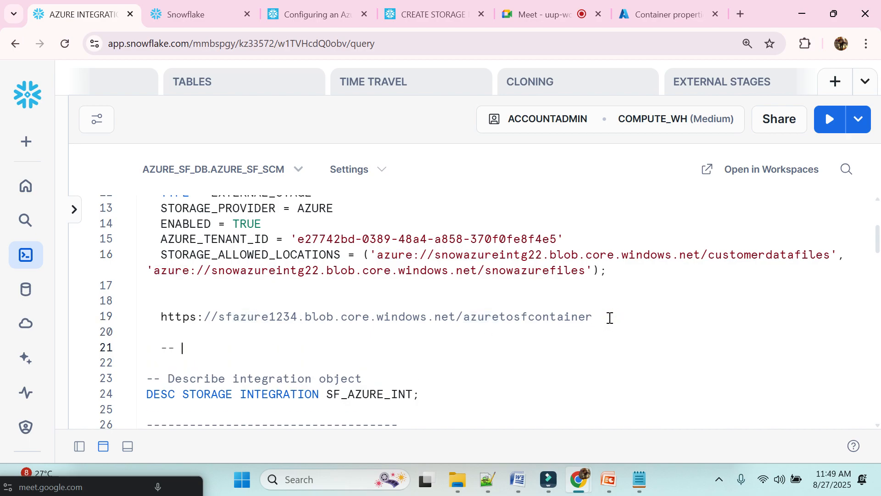
text(-- after )
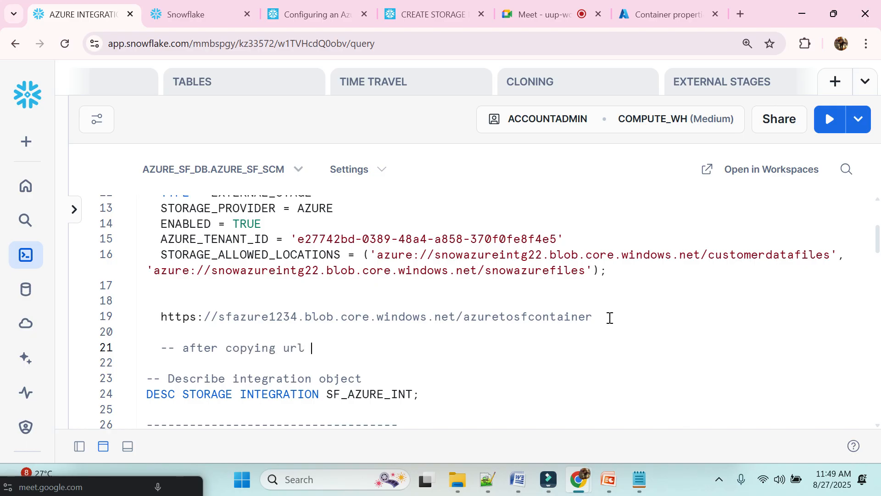
text(copying conti)
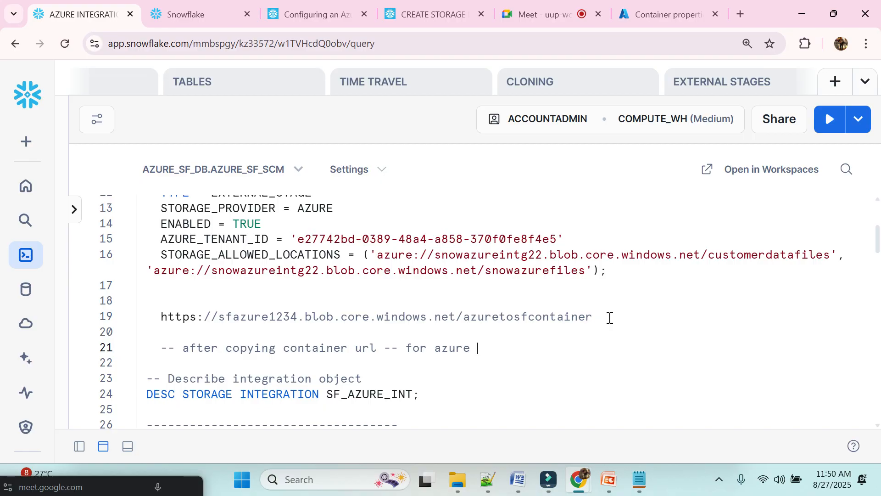
text(ner url -- for azure:)
Step: Complete the comment with "replace https -- > with azure", copying both prefixes from the URLs above
drag(198, 317, 161, 321)
key(ctrl+c)
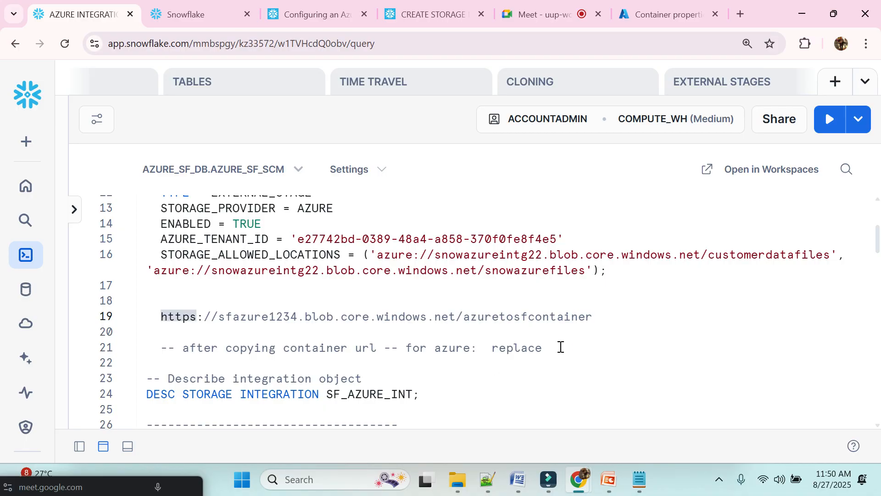
click(561, 346)
key(ctrl+v)
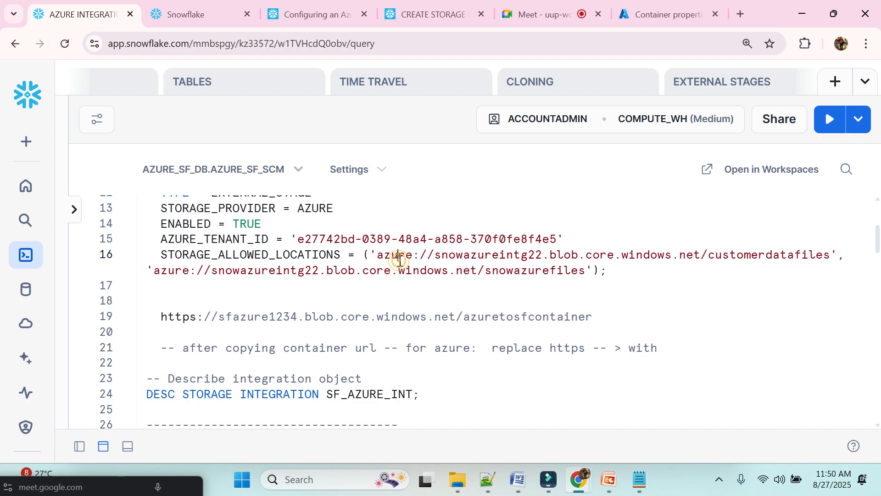
double_click(400, 260)
key(ctrl+c)
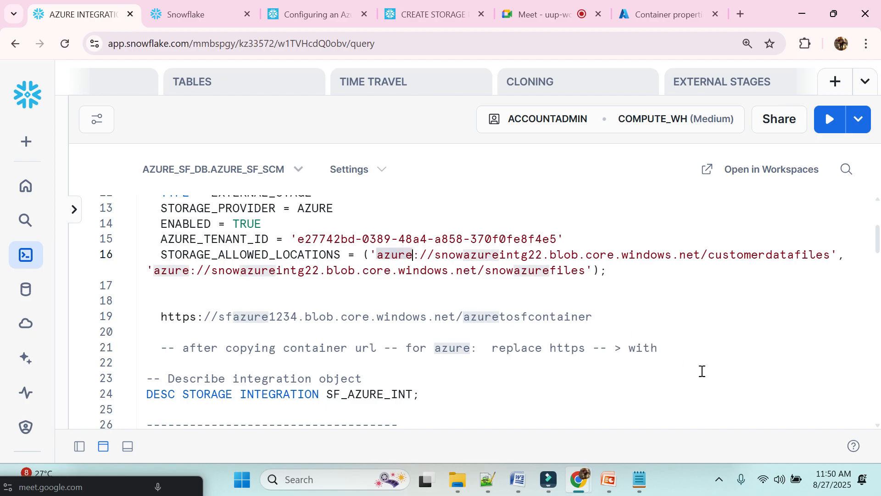
click(672, 349)
key(ctrl+v)
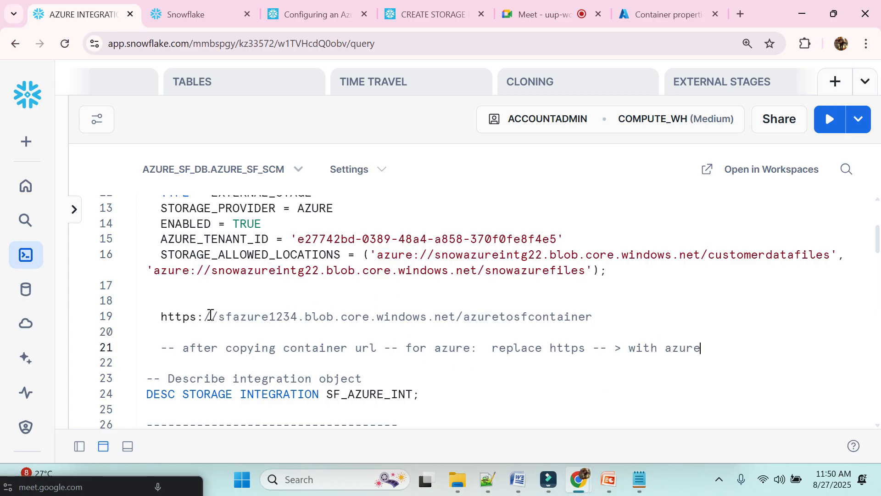
drag(594, 315, 159, 318)
key(ctrl+c)
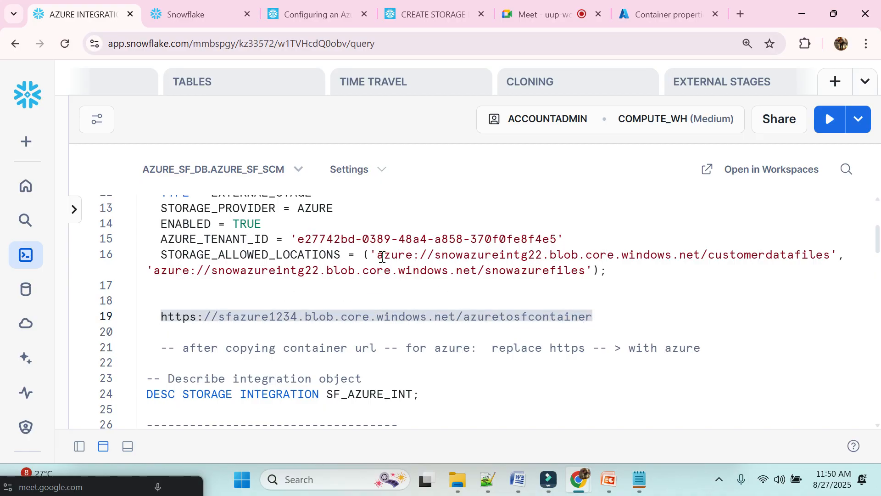
drag(378, 255, 832, 257)
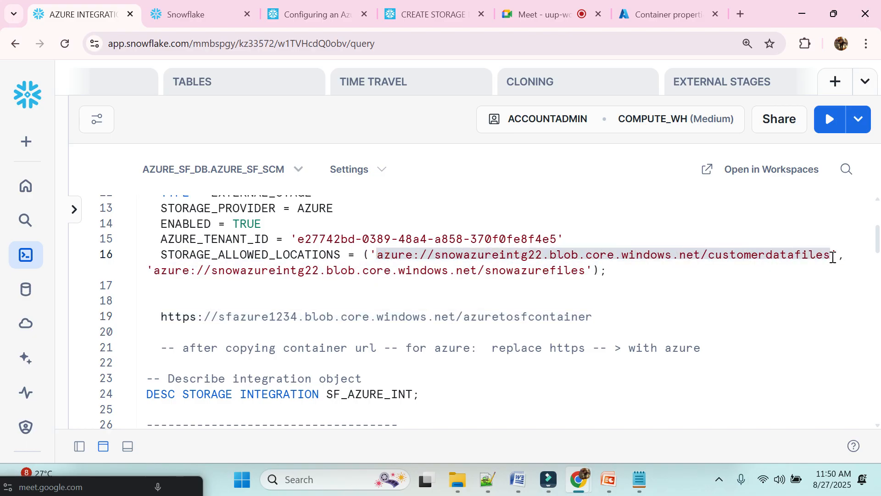
key(ctrl+v)
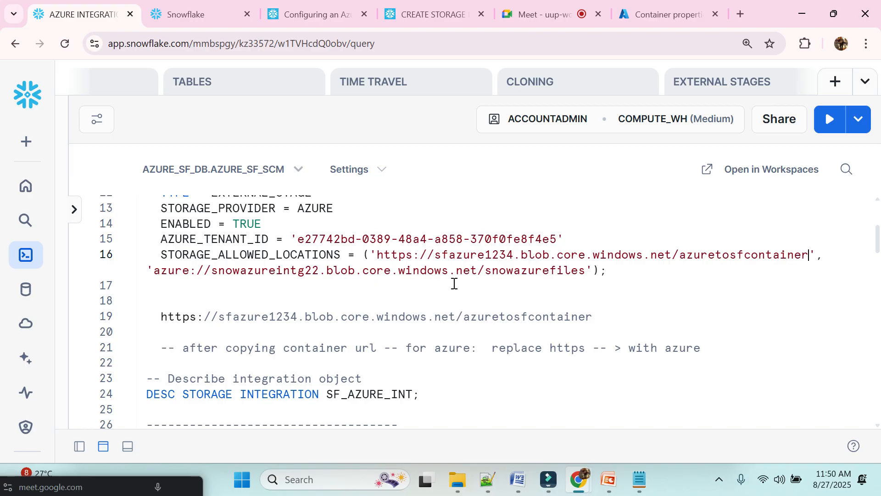
Step: Change the prefix of the first allowed location to azure, copying the word from the comment
double_click(398, 255)
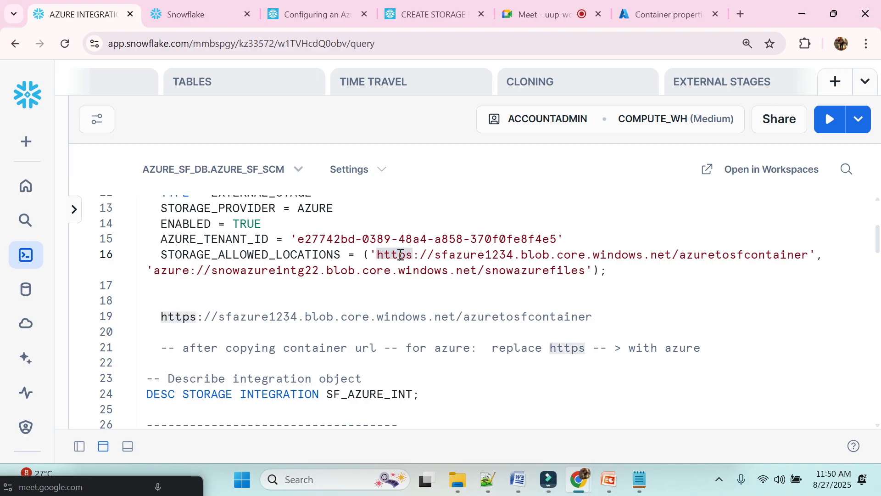
double_click(681, 347)
key(ctrl+c)
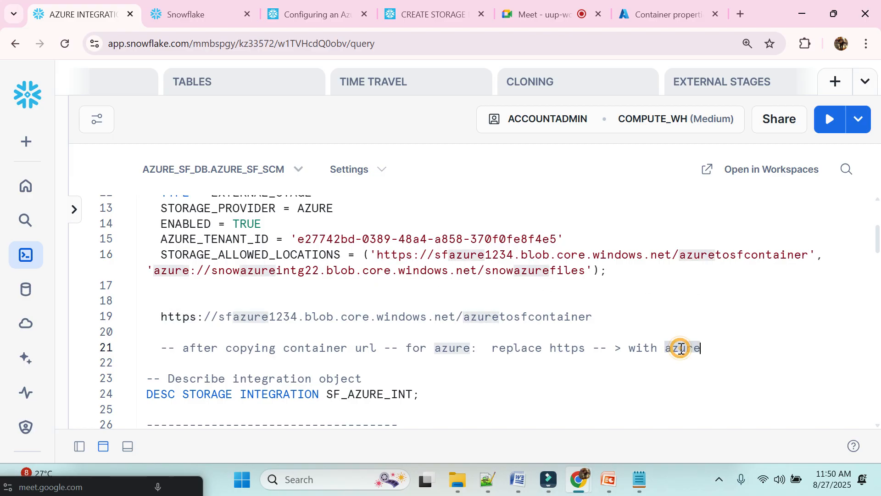
double_click(398, 256)
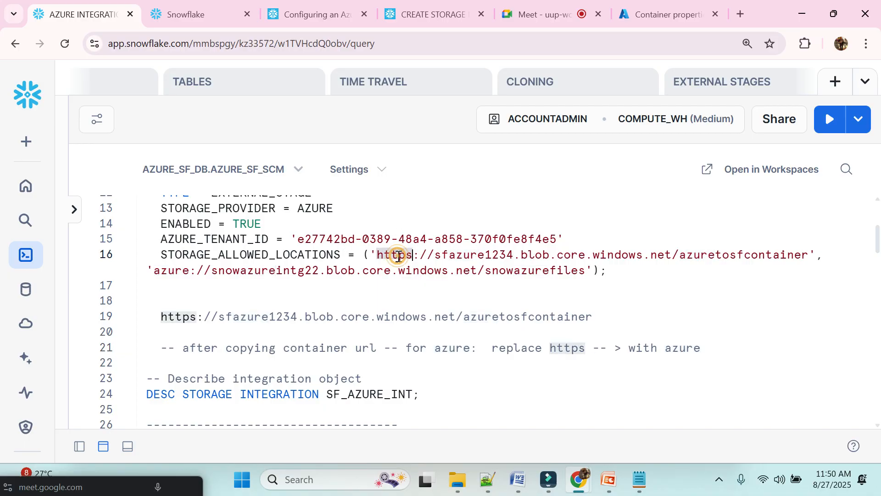
key(ctrl+v)
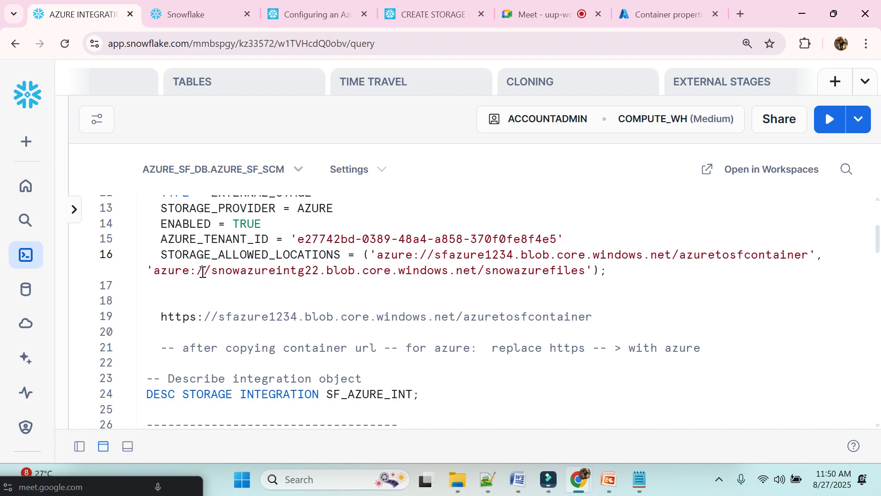
Step: Switch to the Azure portal and copy the URL of the sfazurecontainer container from its container properties
drag(157, 271, 468, 280)
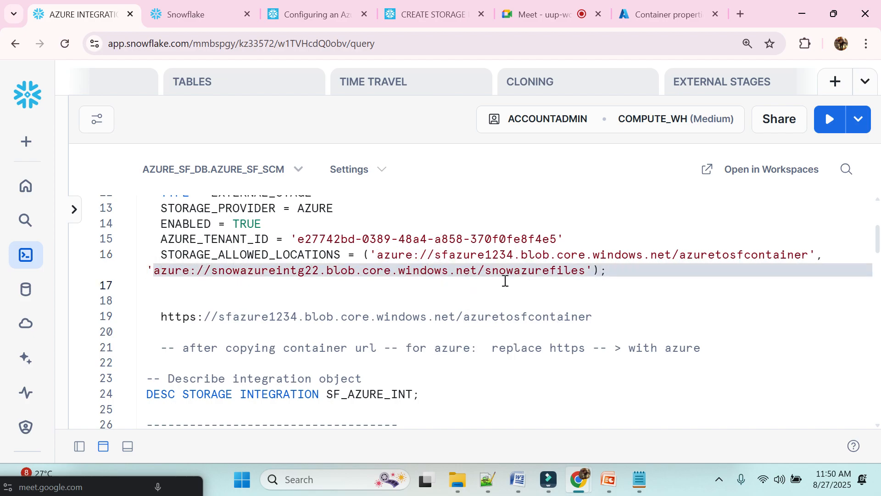
click(502, 298)
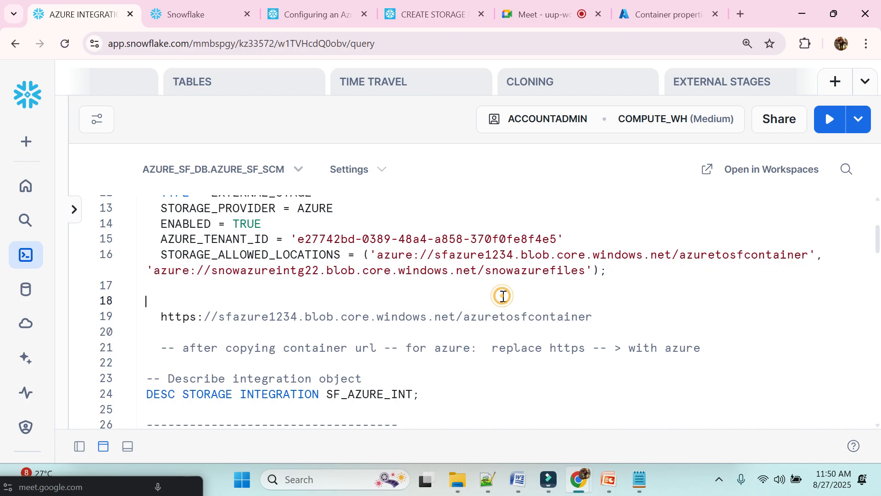
click(647, 13)
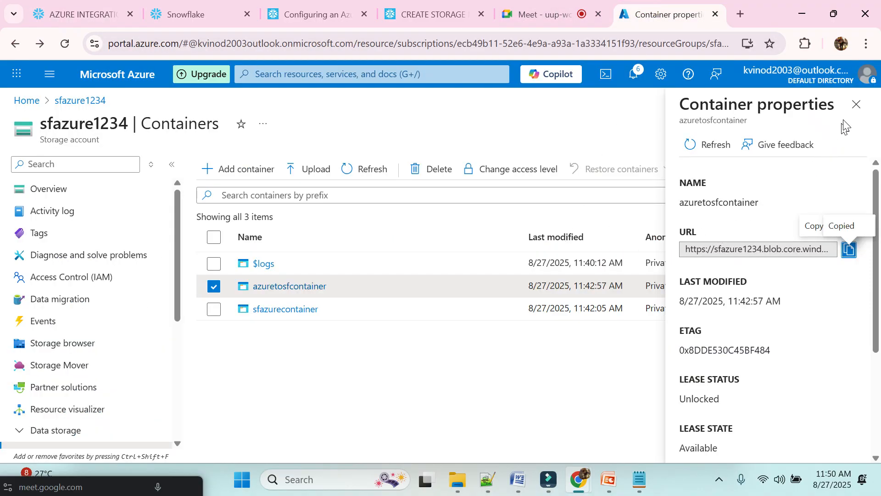
click(854, 104)
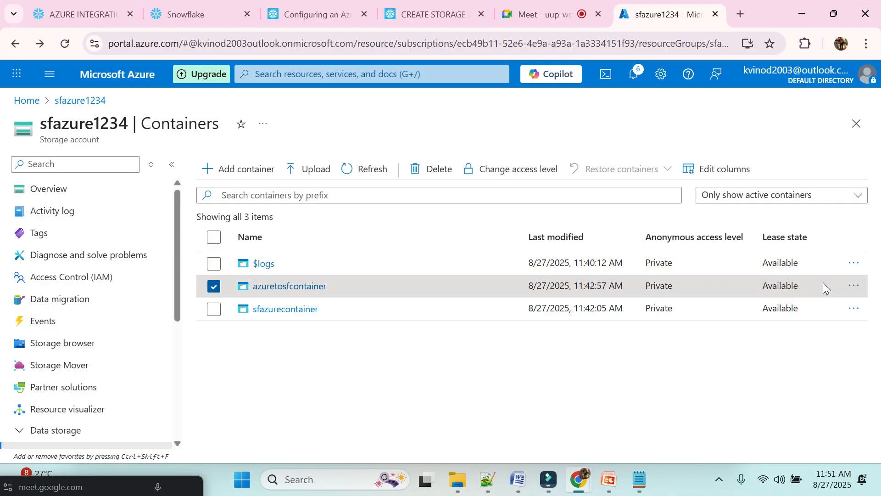
click(852, 308)
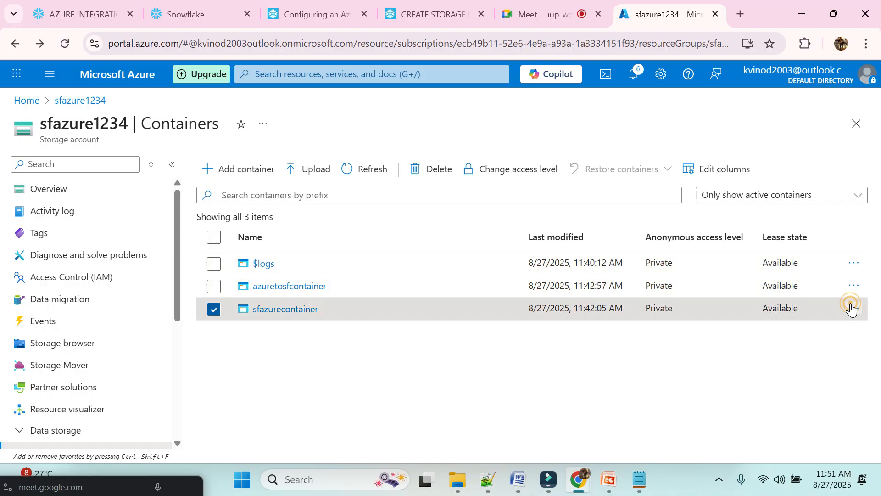
click(802, 303)
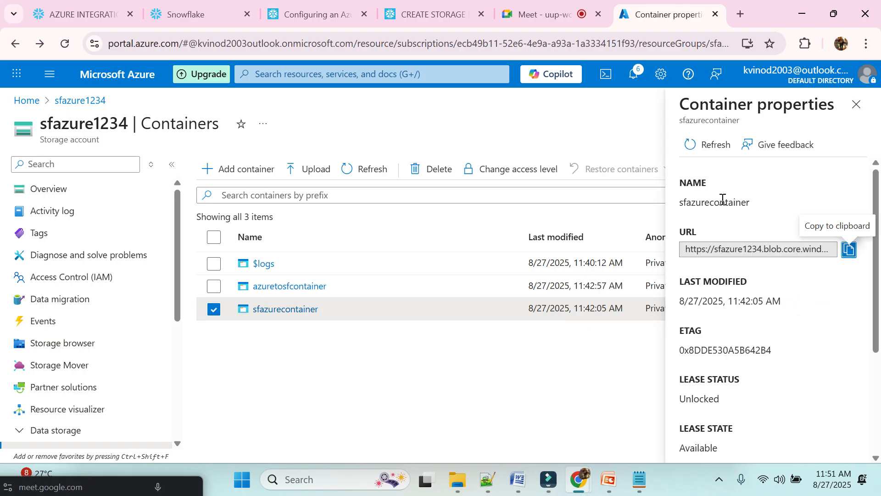
click(849, 251)
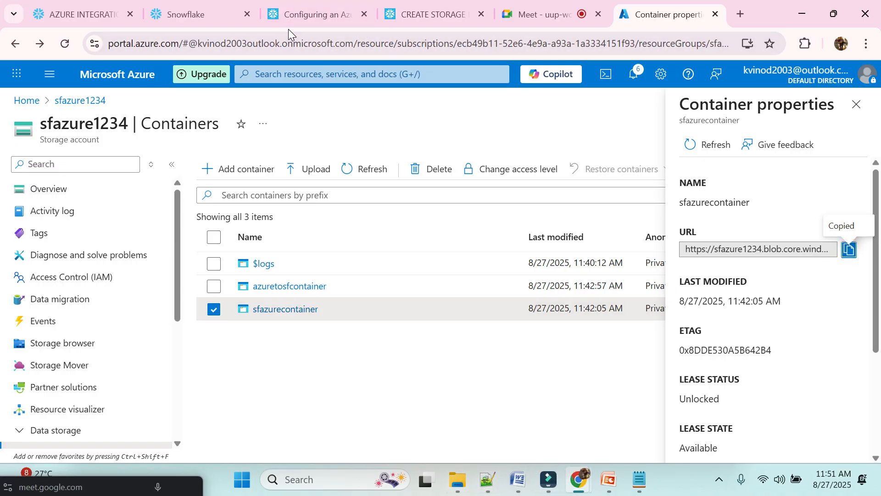
click(99, 18)
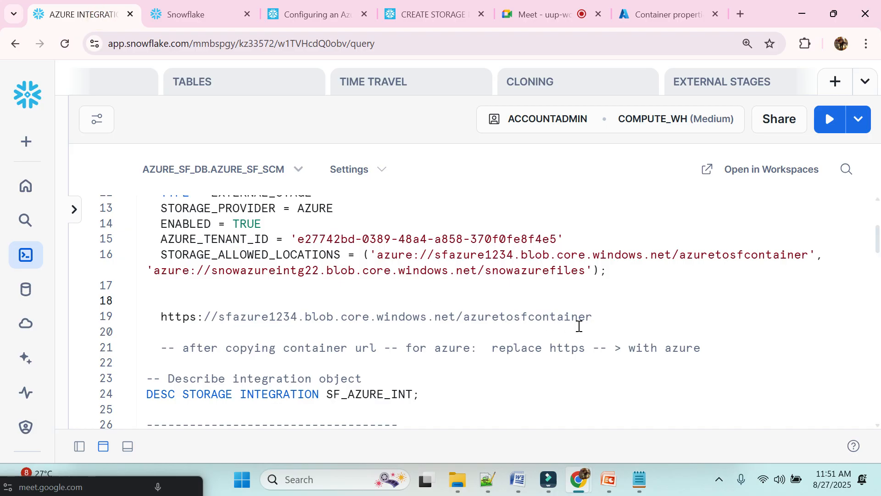
click(596, 320)
key(Return)
key(ctrl+v)
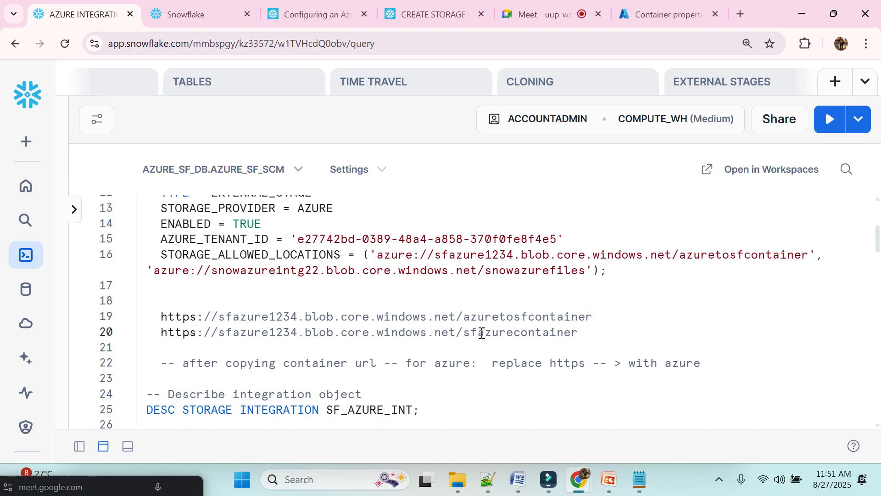
drag(464, 334, 577, 334)
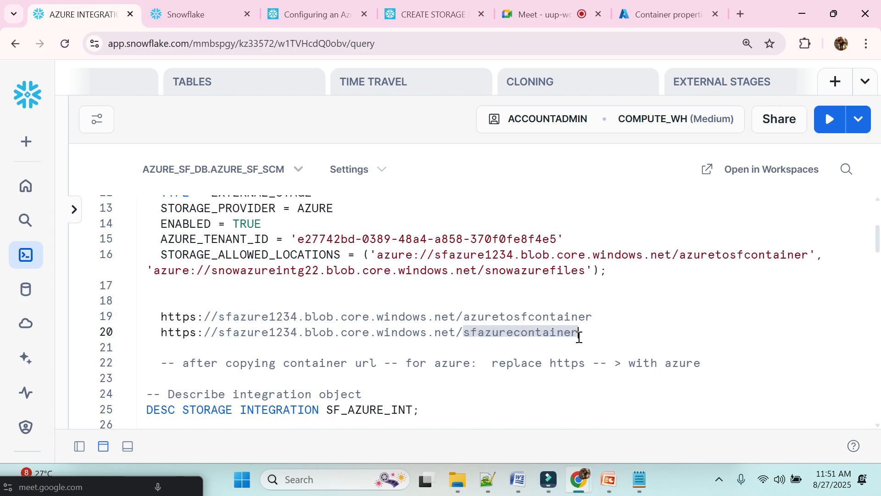
drag(158, 315, 468, 323)
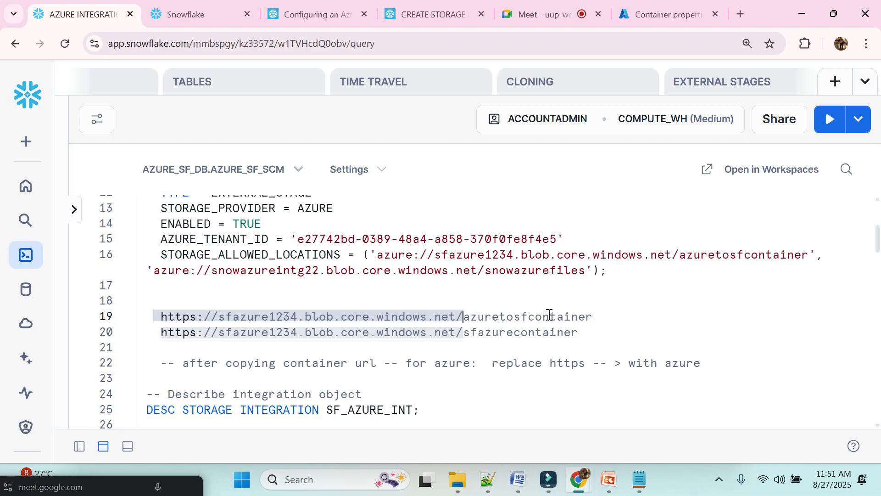
drag(581, 331, 162, 332)
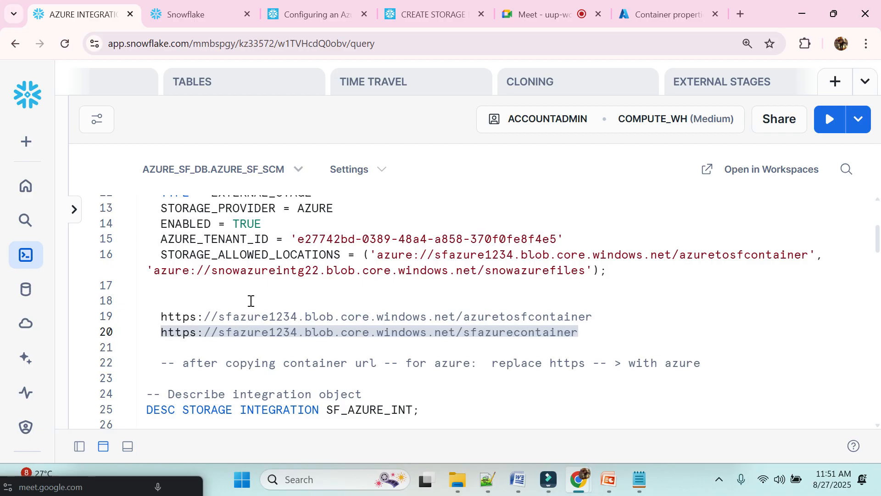
drag(586, 272, 157, 272)
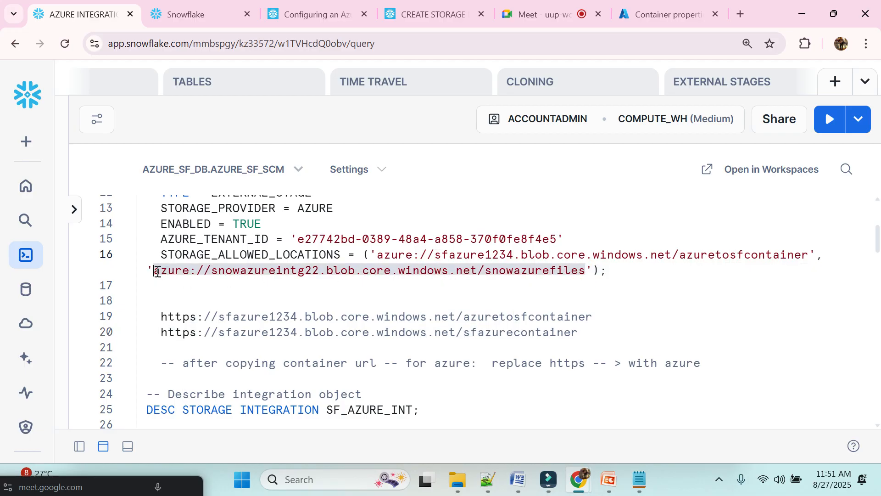
key(ctrl+v)
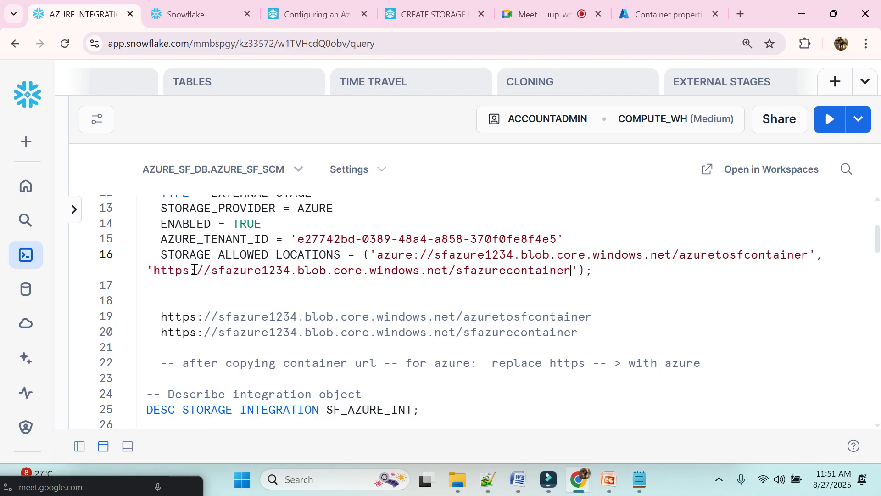
Step: Change the https prefix of the second allowed location to azure, copying the word from the first location
double_click(398, 254)
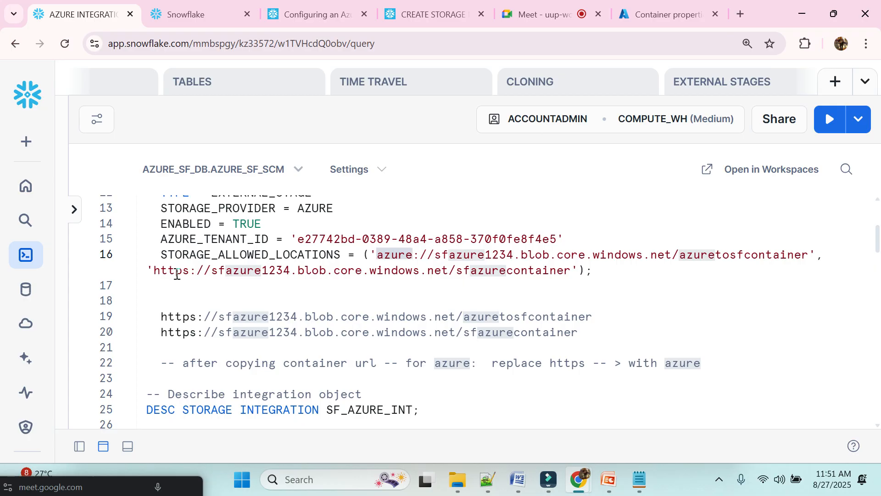
double_click(177, 272)
key(ctrl+v)
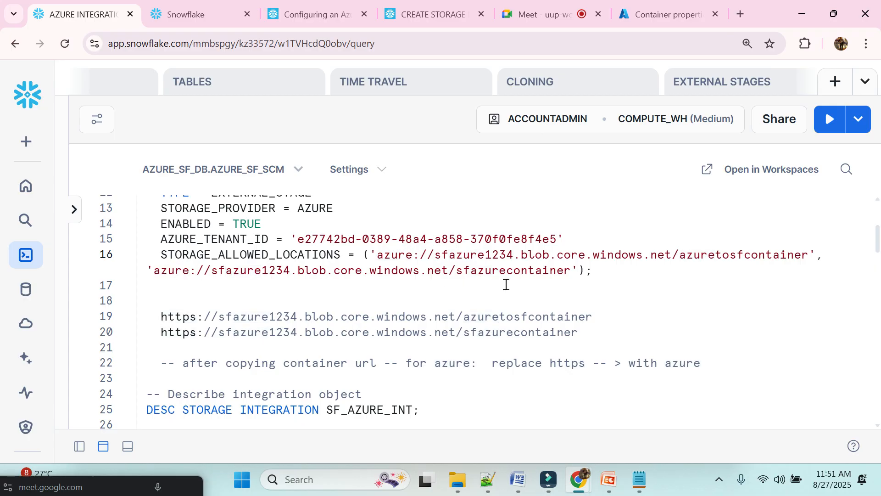
Step: Enclose the two pasted https URLs and the note below them in a /* */ block comment, followed by two new lines
scroll(541, 287, up, 1)
click(152, 325)
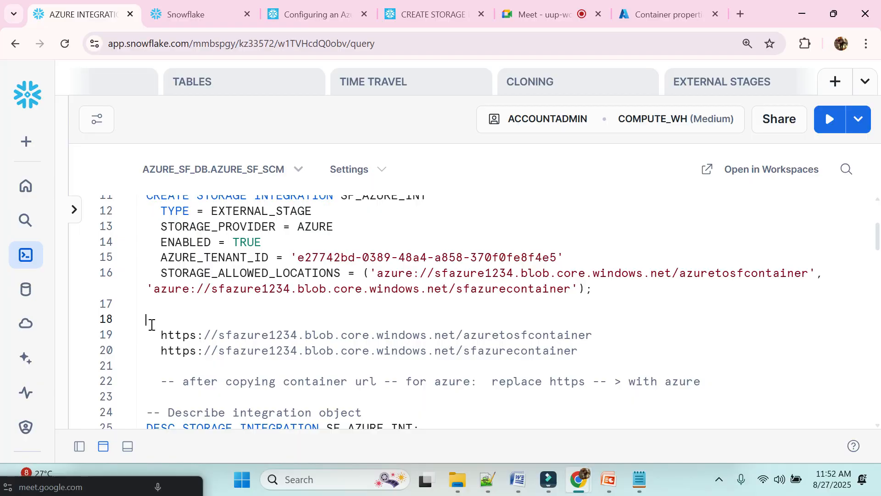
text(t)
text(*)
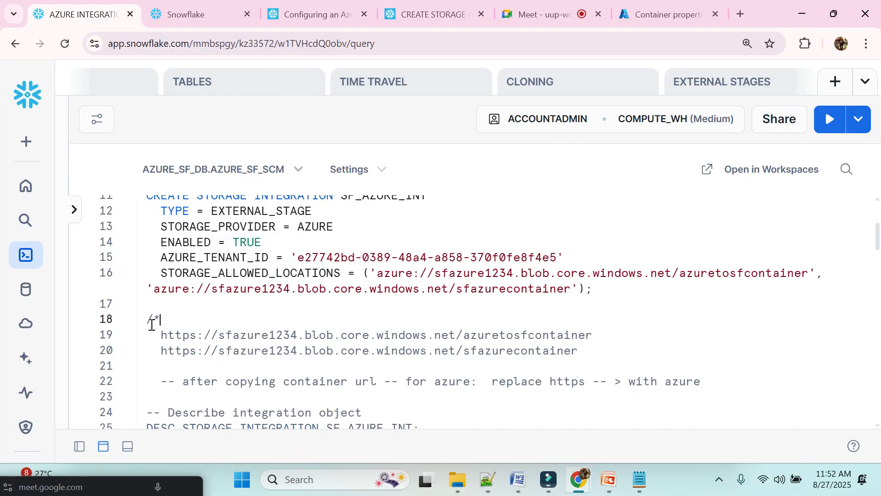
scroll(239, 364, down, 2)
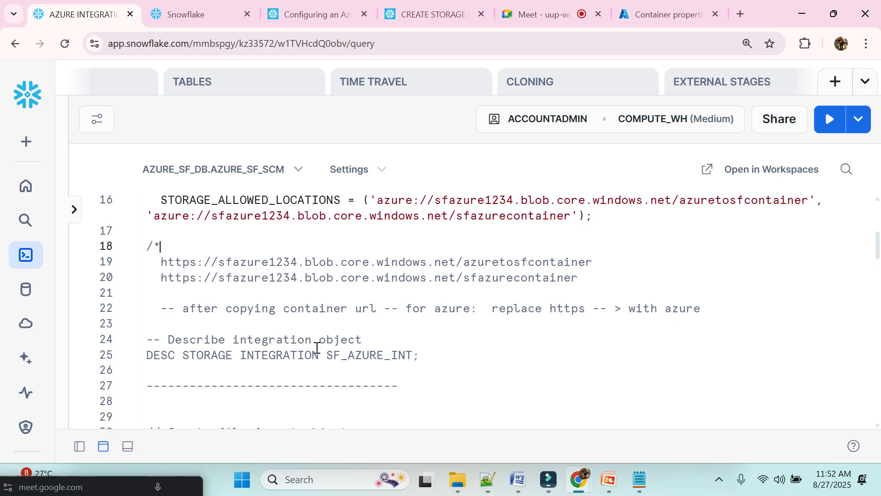
click(182, 328)
text(*/)
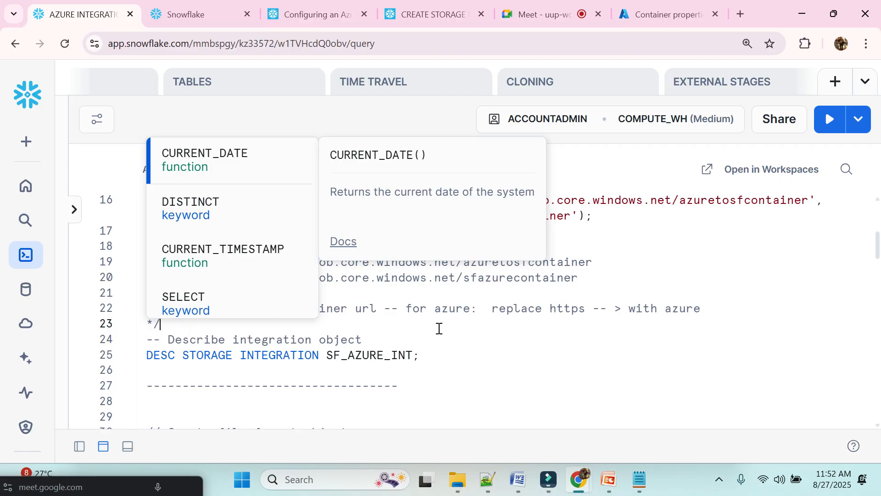
key(Escape)
key(Return)
key(Return)
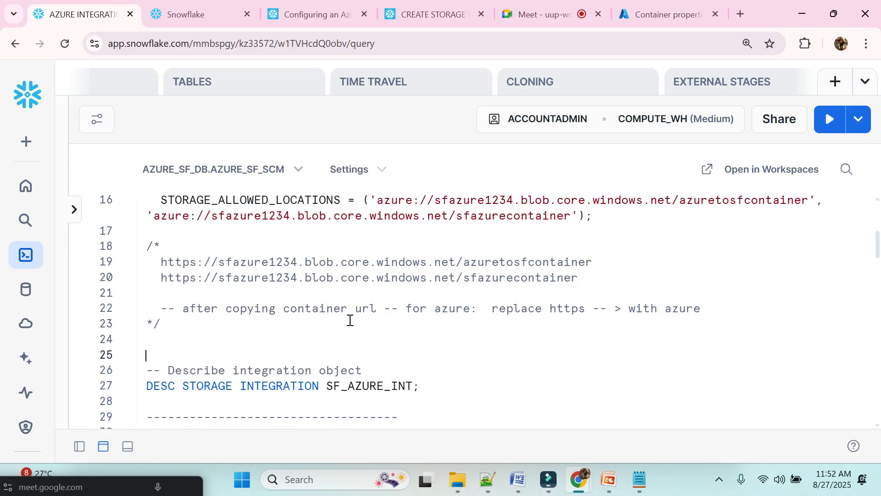
Step: Run the CREATE STORAGE INTEGRATION SF_AZURE_INT statement with both Azure container locations
scroll(350, 320, up, 3)
scroll(350, 320, up, 1)
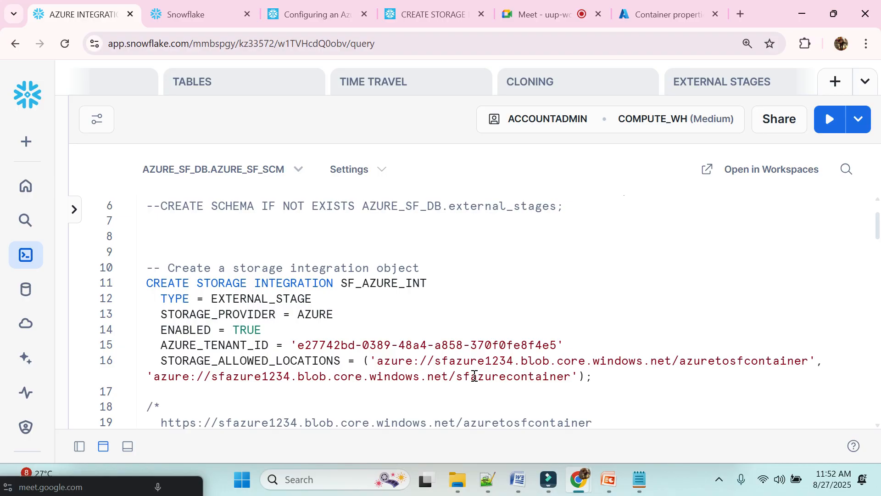
drag(593, 377, 138, 279)
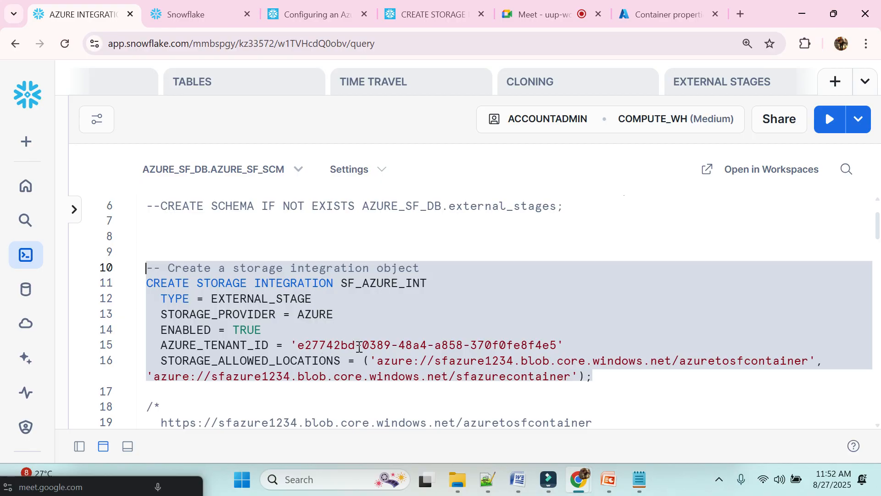
click(203, 361)
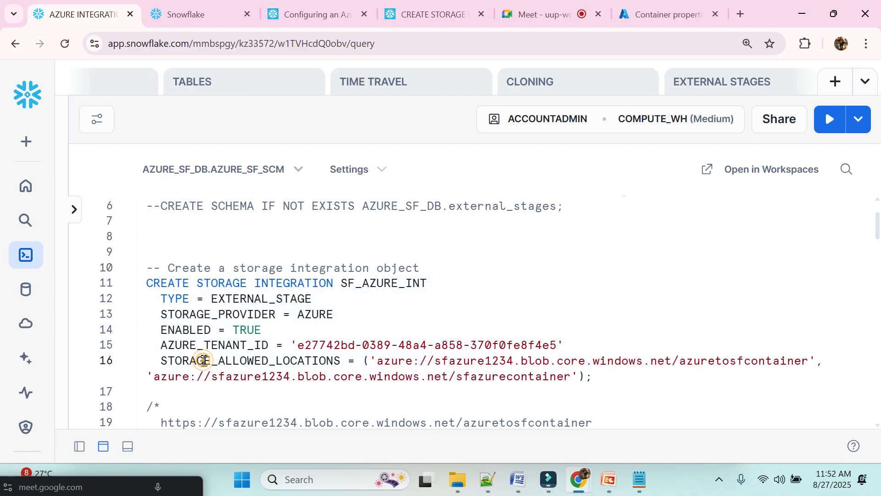
click(430, 364)
double_click(430, 363)
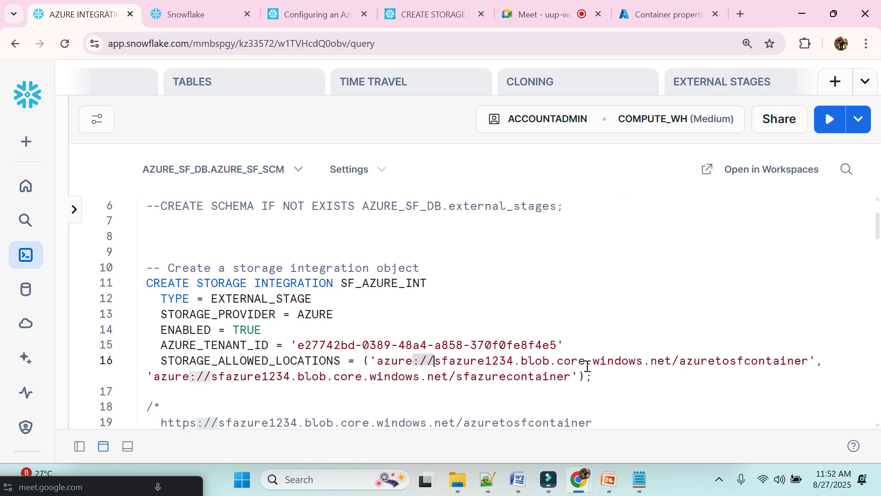
click(606, 372)
key(ctrl+Return)
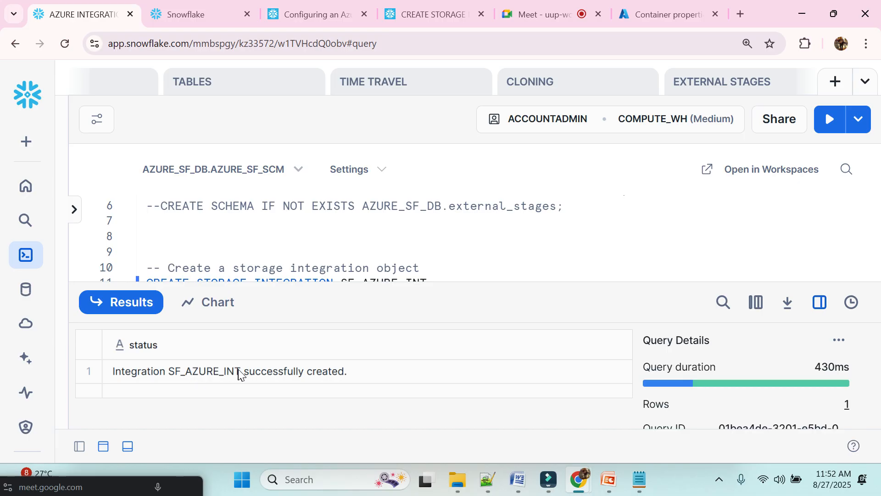
Step: Hide the query results and review the worksheet's create and describe statements for the SF_AZURE_INT storage integration
click(154, 304)
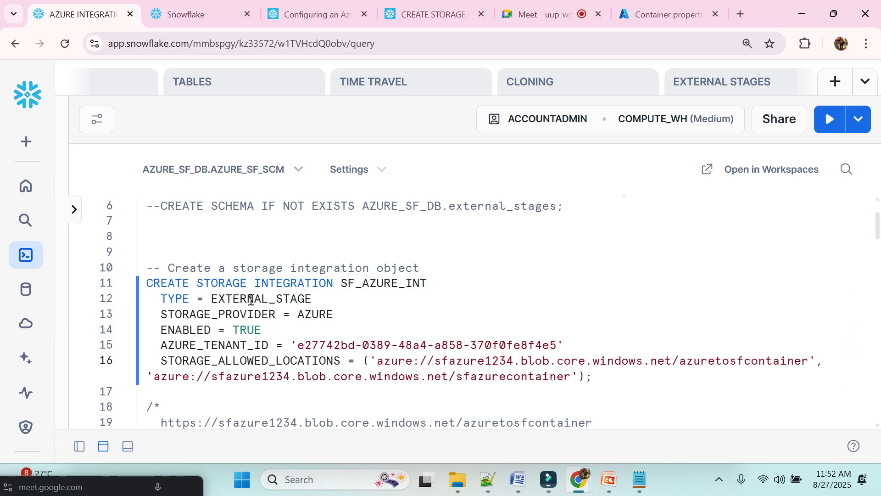
scroll(340, 299, down, 1)
double_click(385, 212)
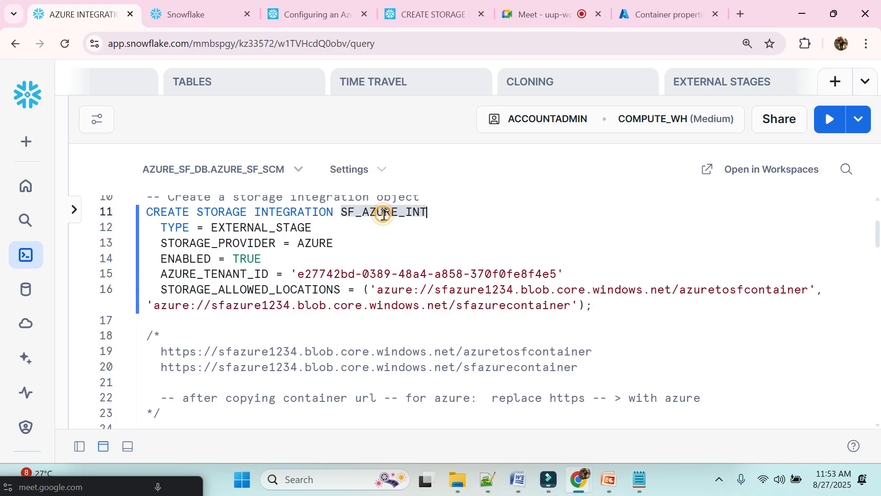
scroll(414, 262, down, 3)
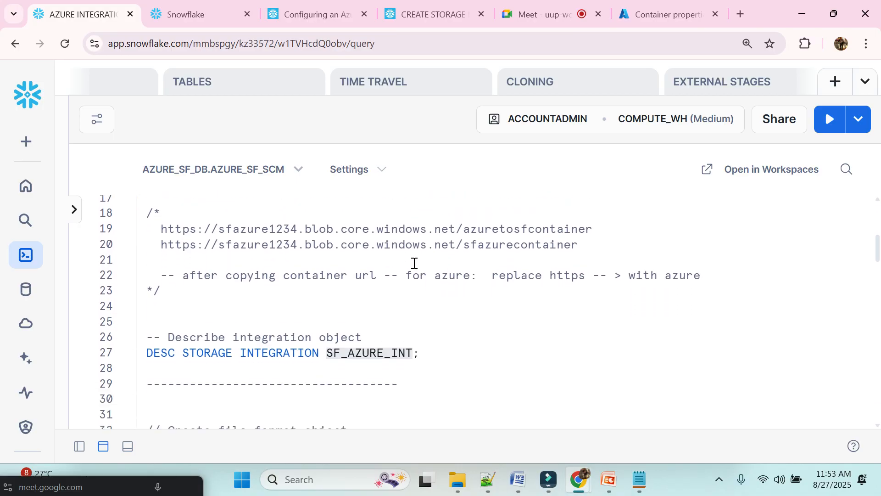
click(430, 325)
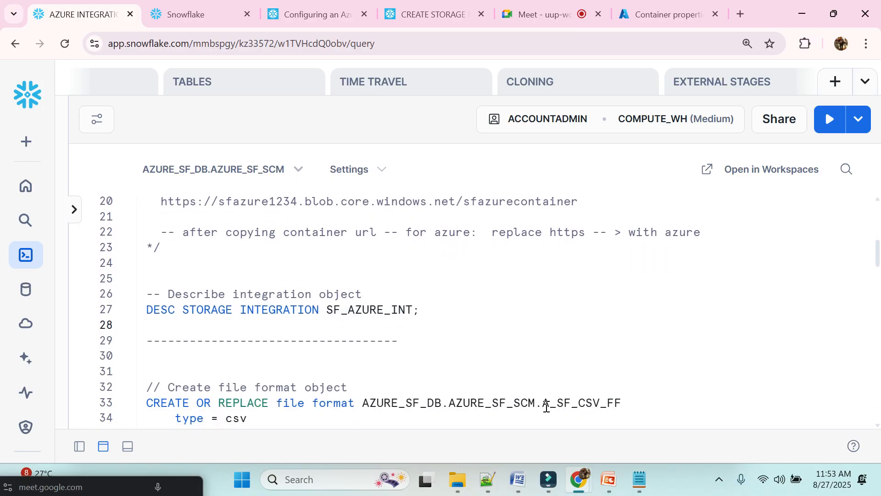
Step: Switch to the STORAGE INTEGRATION notes in Notepad++ and add a full-width separator line of equals signs at the end
mouse_move(606, 484)
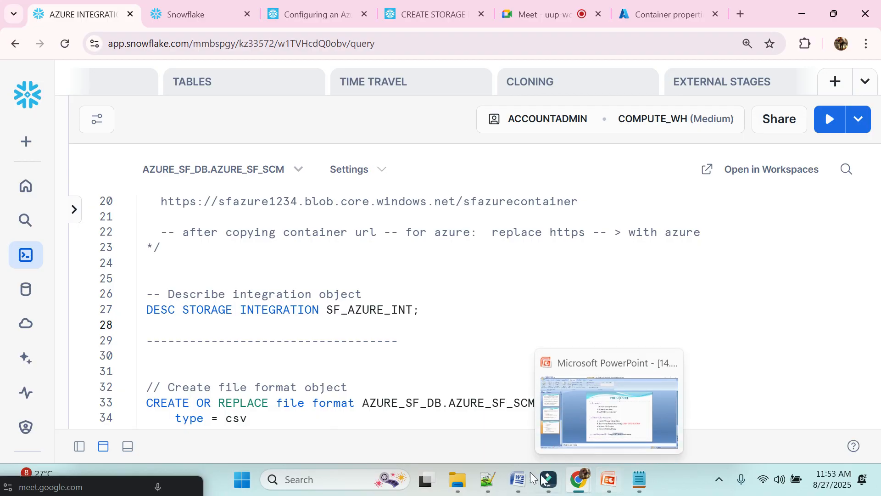
click(487, 480)
scroll(458, 329, down, 12)
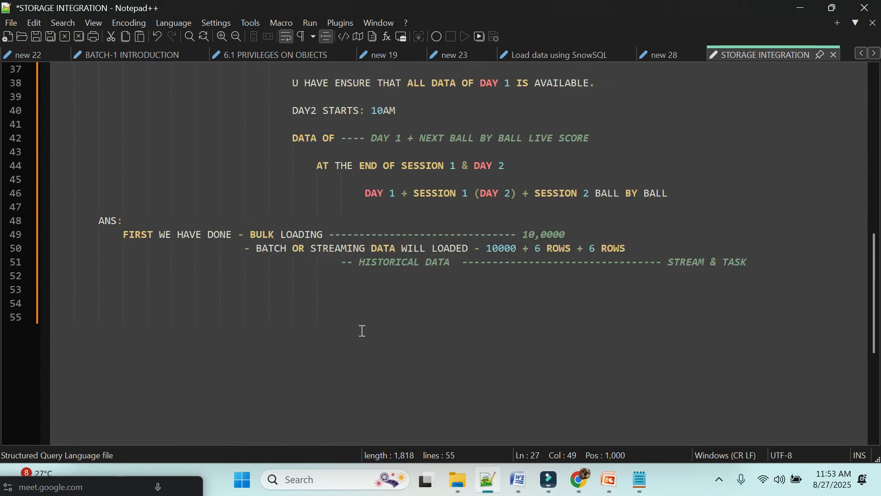
click(144, 321)
key(BackSpace)
text(==============================================================================)
key(Return)
key(Return)
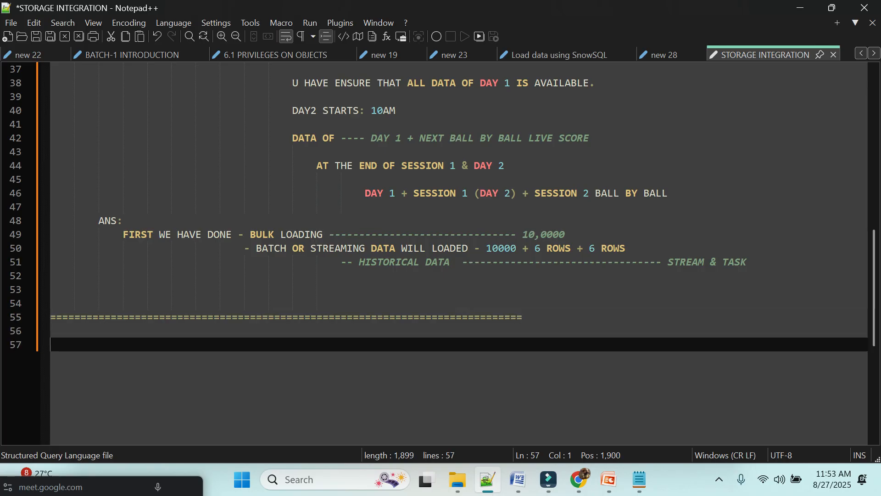
Step: Write the heading "procedure to set up AZURE WITH SF:" below the separator line
text(procedure to c)
key(BackSpace)
text(set up     )
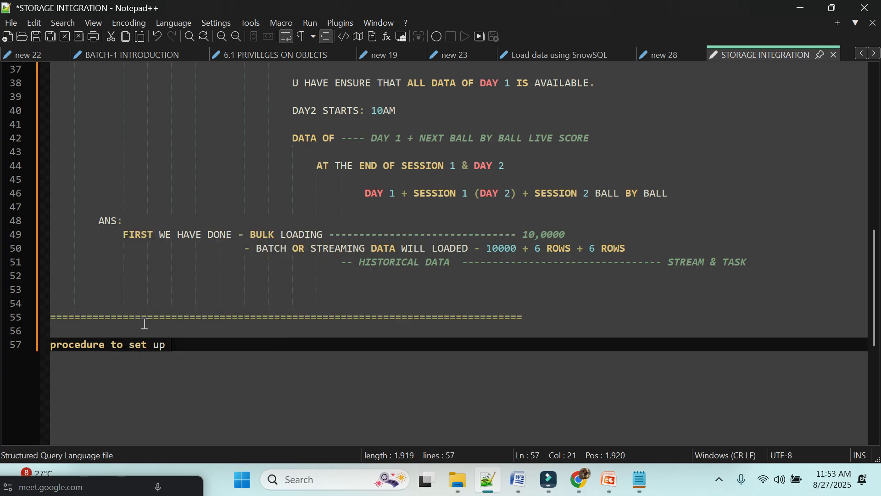
text(AZURE)
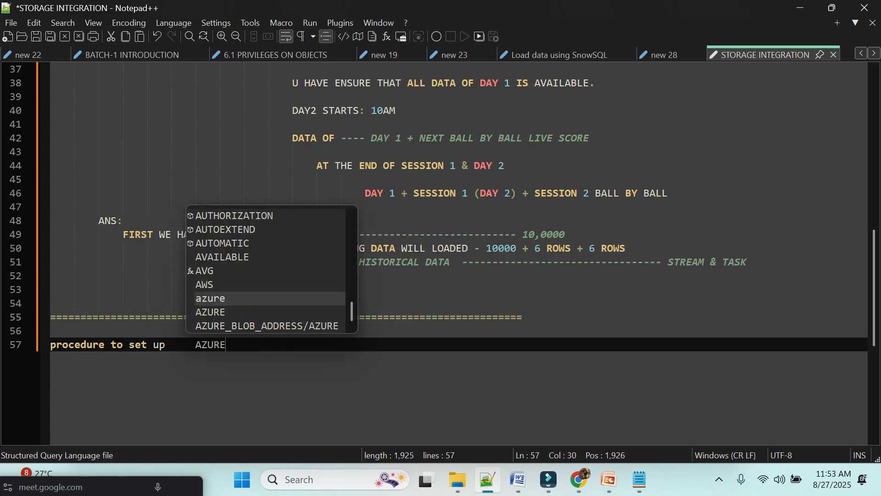
key(BackSpace)
key(BackSpace)
key(BackSpace)
key(BackSpace)
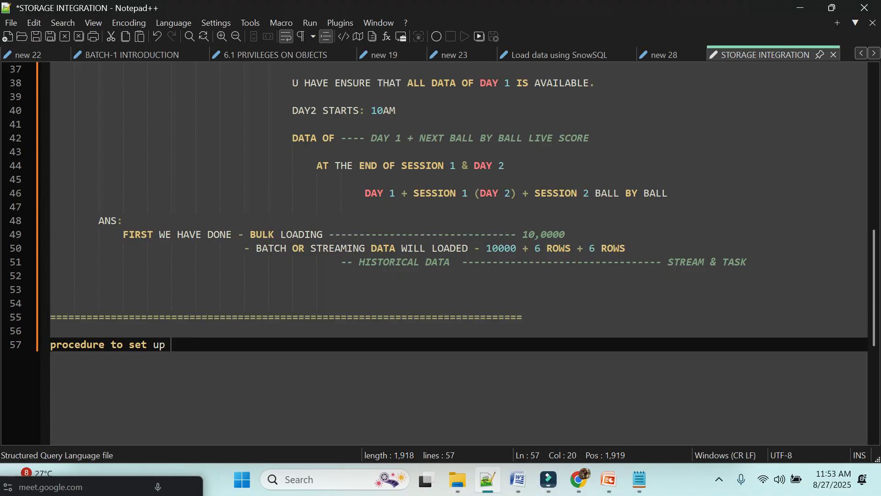
text(AZURE WITH SF:)
key(Return)
key(Return)
Step: Add an indented subheading "AZURE:" under the procedure heading
key(Tab)
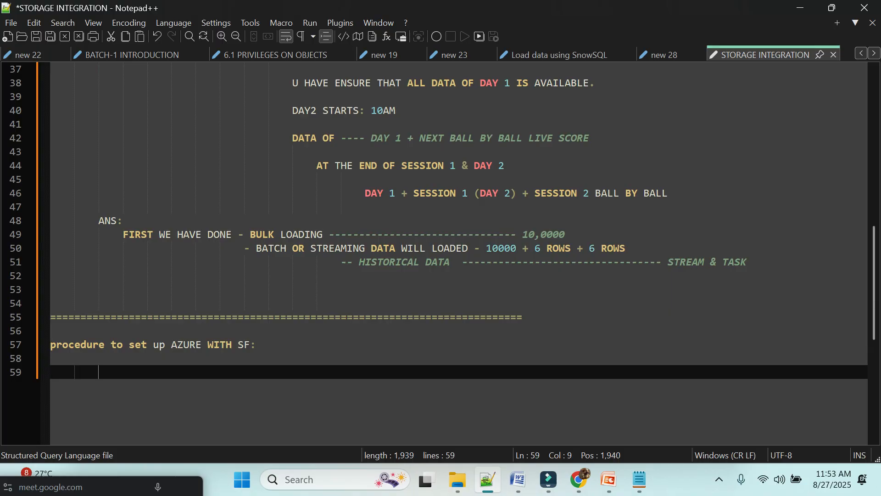
text(A)
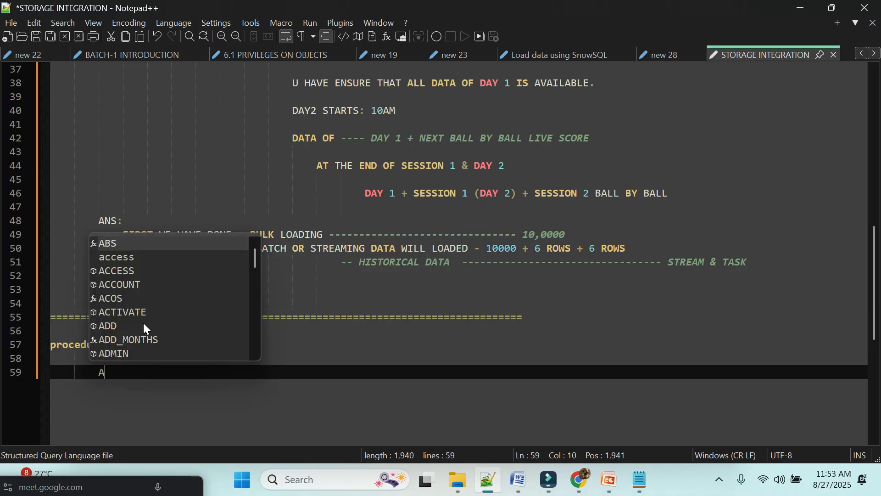
text(ZURE;)
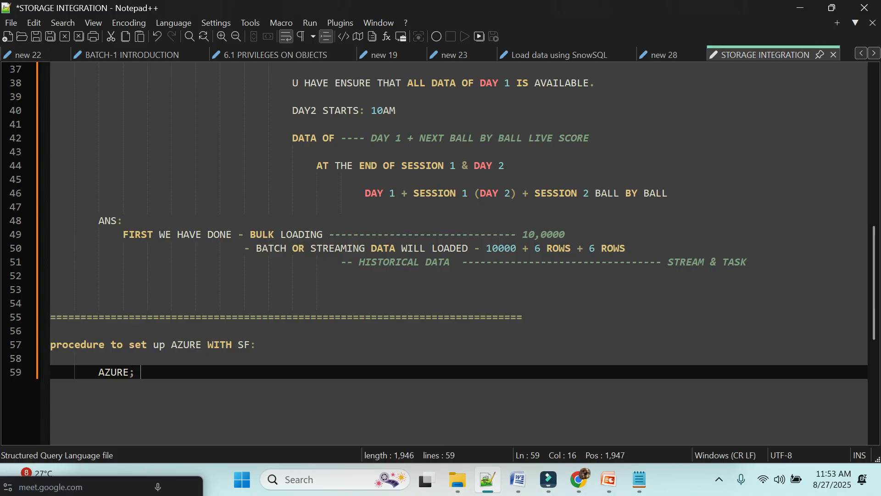
key(BackSpace)
key(BackSpace)
text(:)
Step: Add the further indented first item "1. CREATE STORAGE ACCOUNT" under the AZURE subheading
key(Return)
key(Tab)
text(1. S)
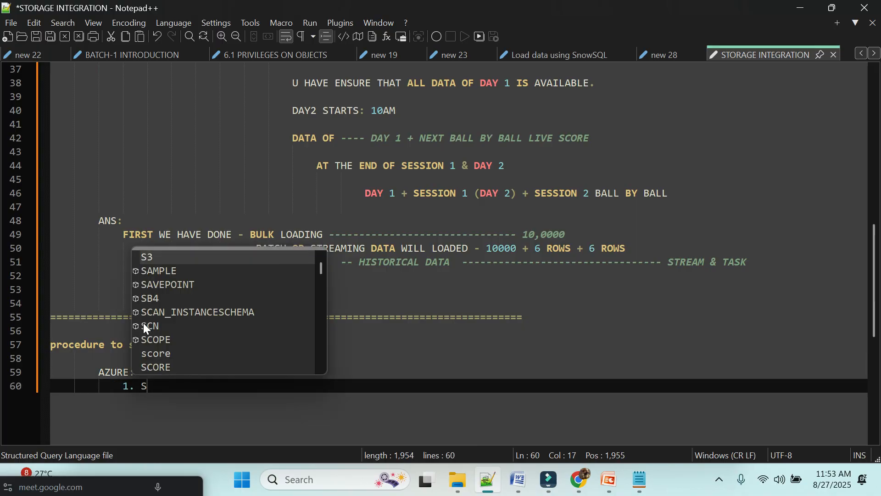
text(TORAGE ACCOUNT)
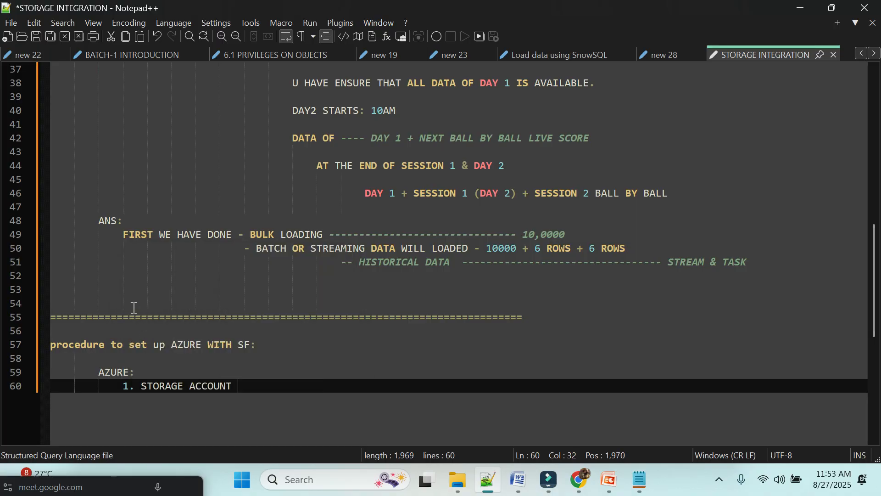
click(142, 387)
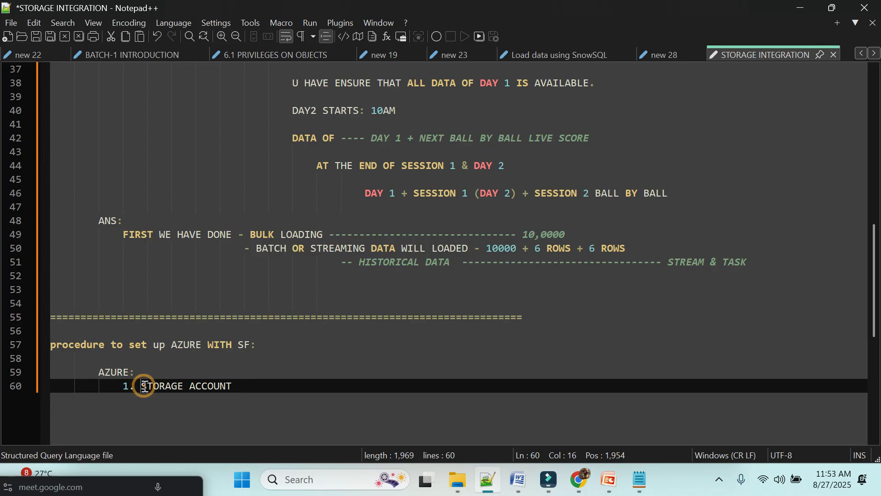
text(CREATE)
click(281, 387)
Step: Add the second Azure item, "2. IN STORAGE ACCOUNT - create CONTAINERS (1 OR 2)"
key(Return)
text(2. IN STOR)
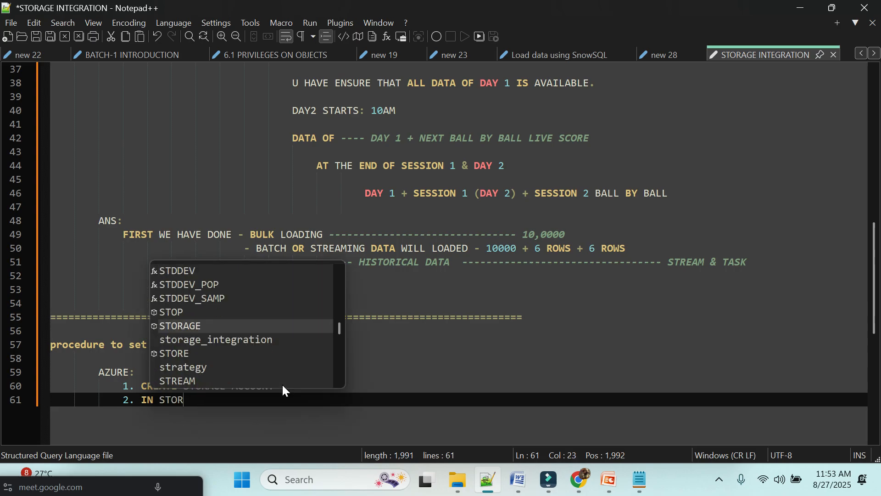
text(GE)
key(BackSpace)
text(AGE A)
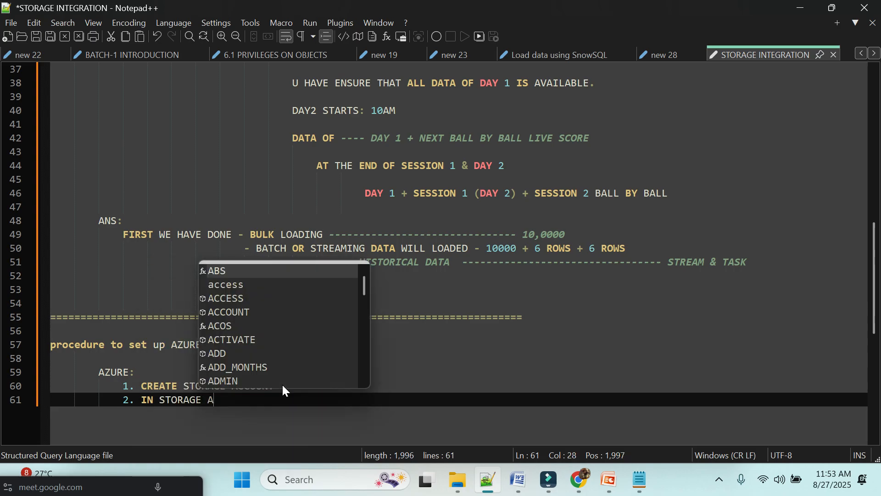
text(CCOUTN NT - c)
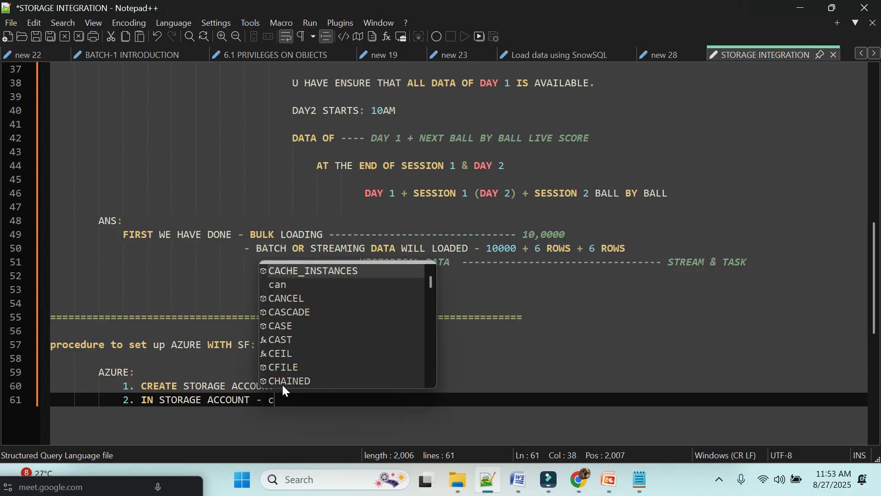
text(reate CONTA)
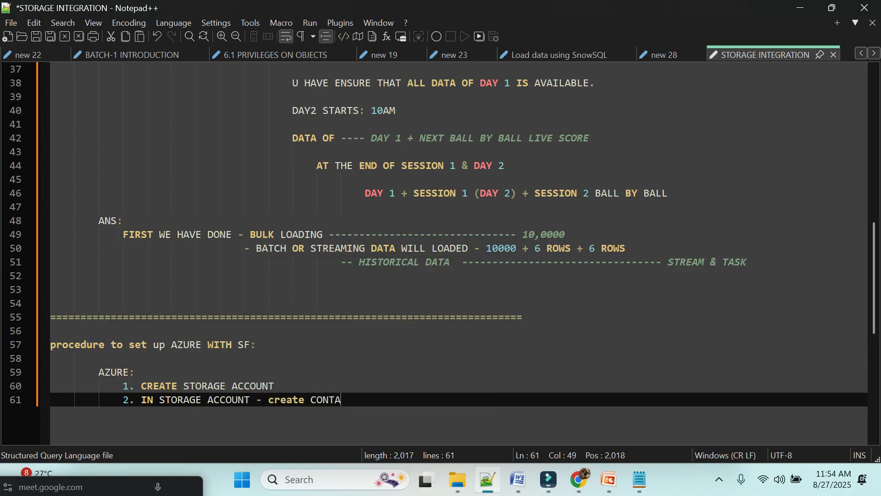
text(INERS ()
text(ONR)
key(BackSpace)
key(BackSpace)
text(1 O R )
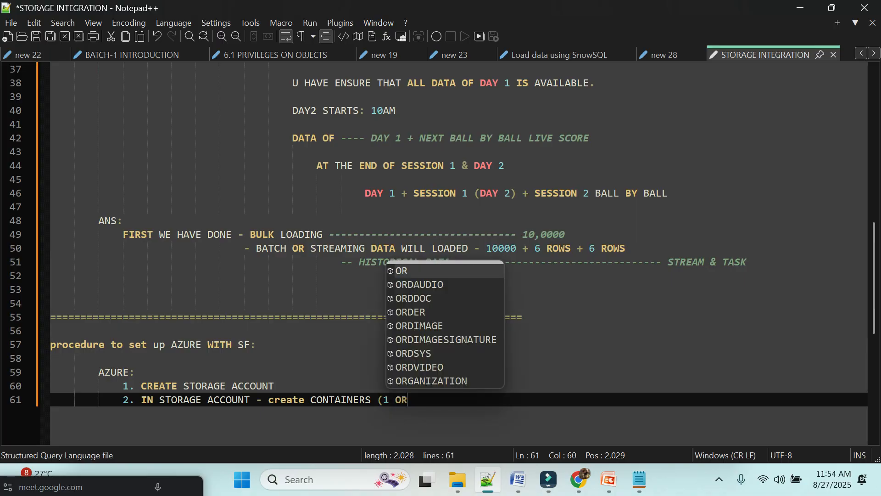
text(2))
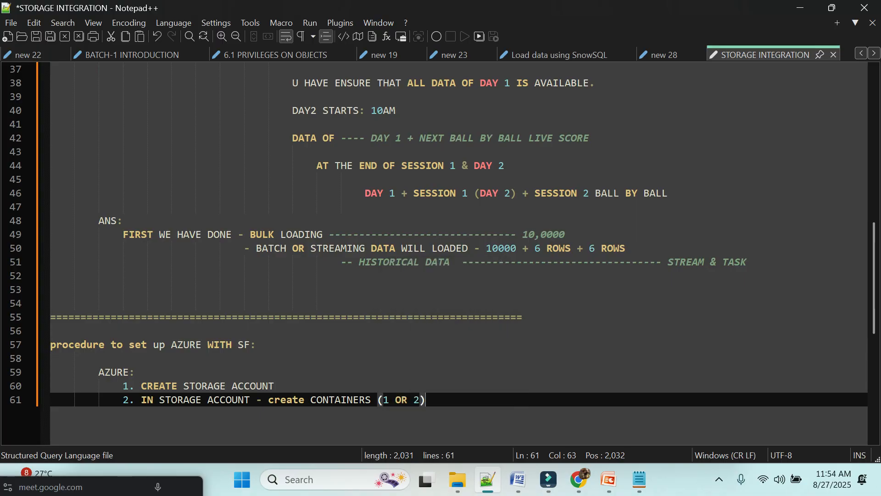
Step: Add the third Azure item, "3. ADD FILES INTO CONTAINER"
key(Return)
text(3. ADD FI)
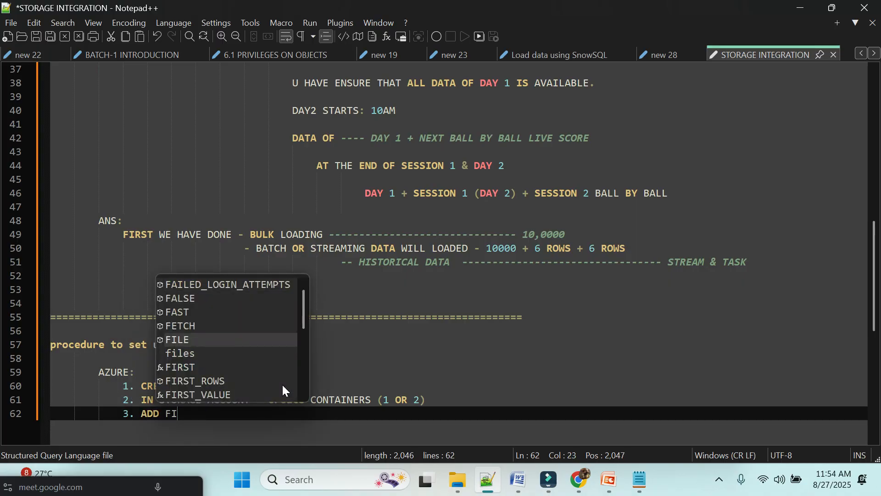
text(LES INTO CONT)
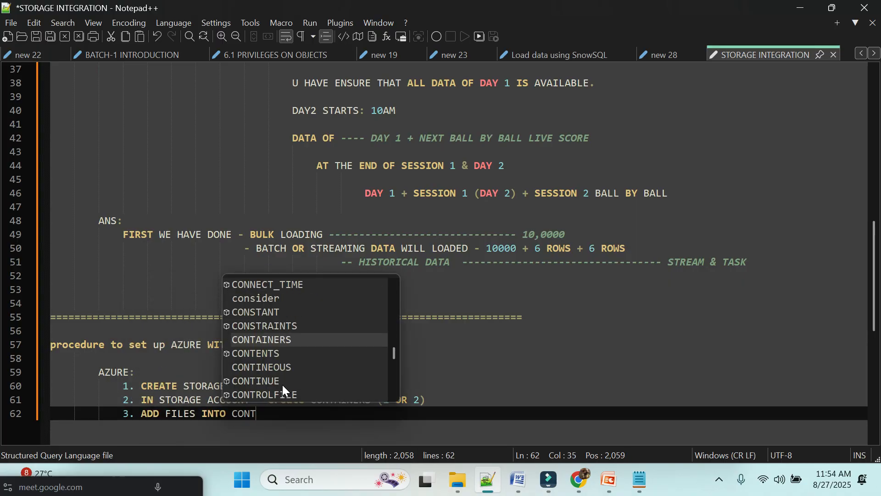
text(AINER )
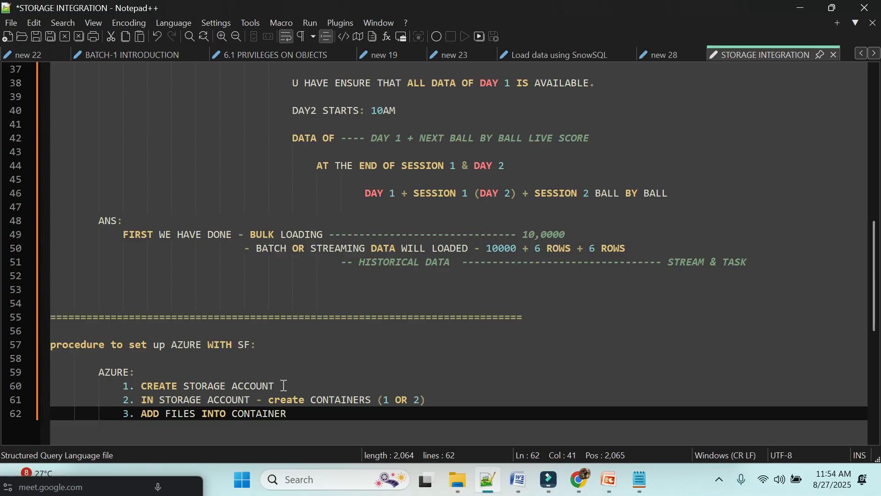
Step: Extend item 3 with the note "( in real time project azure team will add the files"
text())
key(BackSpace)
text(( i)
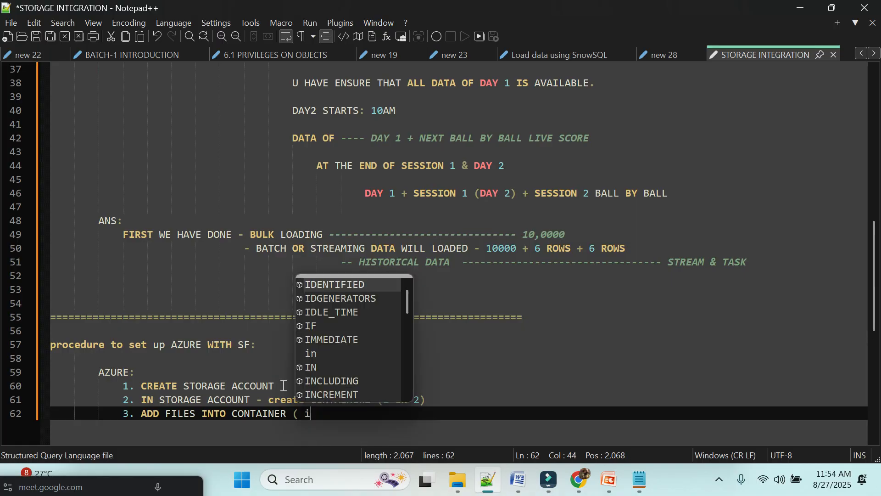
text(n real time )
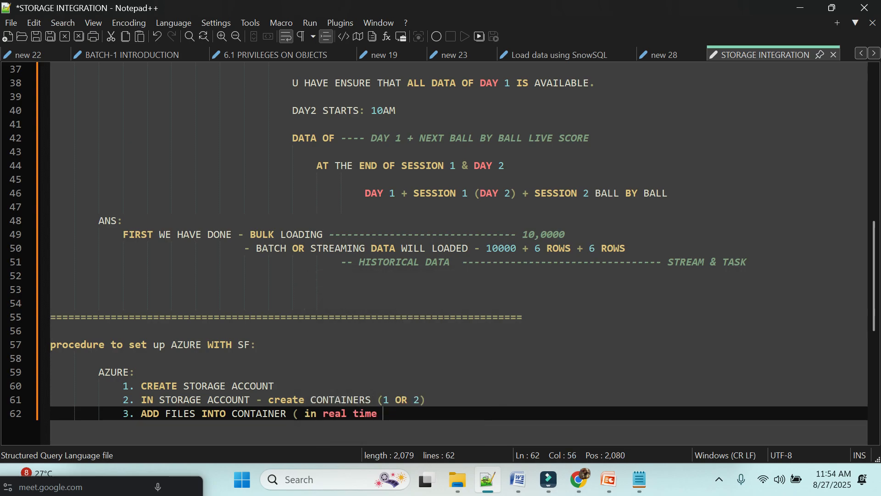
text(project they will)
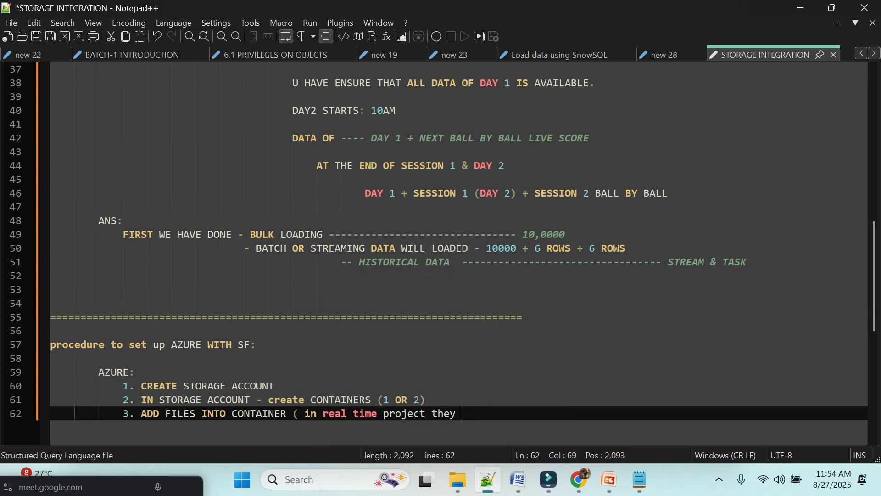
key(BackSpace)
key(BackSpace)
key(BackSpace)
key(BackSpace)
key(BackSpace)
key(BackSpace)
key(BackSpace)
key(BackSpace)
text(azure )
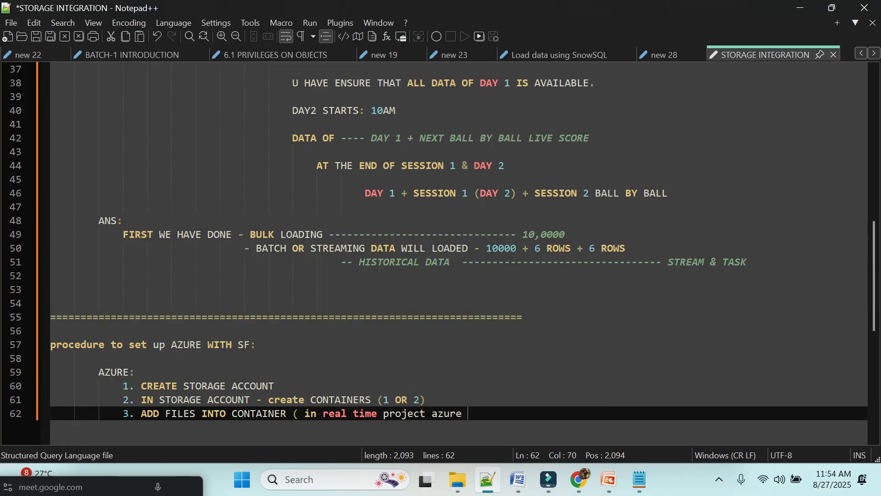
text(team will add the files)
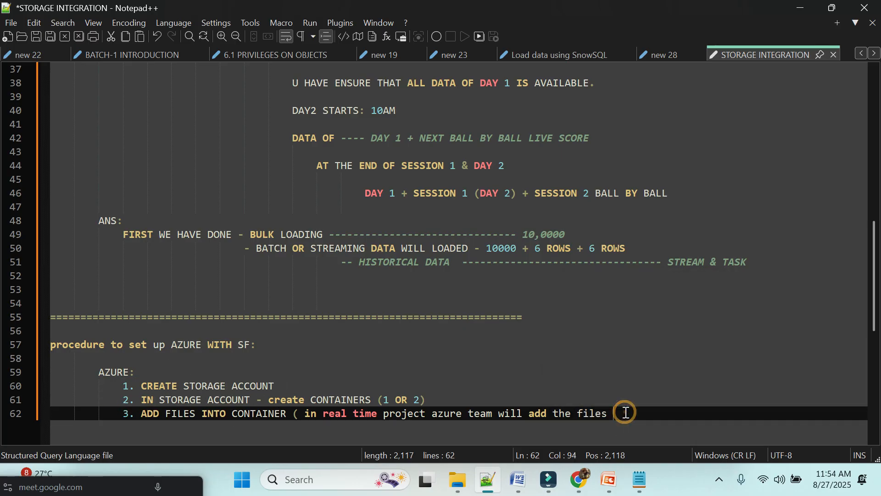
Step: Add an "SF:" subheading after a blank line, level with AZURE, and the indented item "4. STORAGE INTEGRATION" beneath it
key(Return)
key(Return)
key(BackSpace)
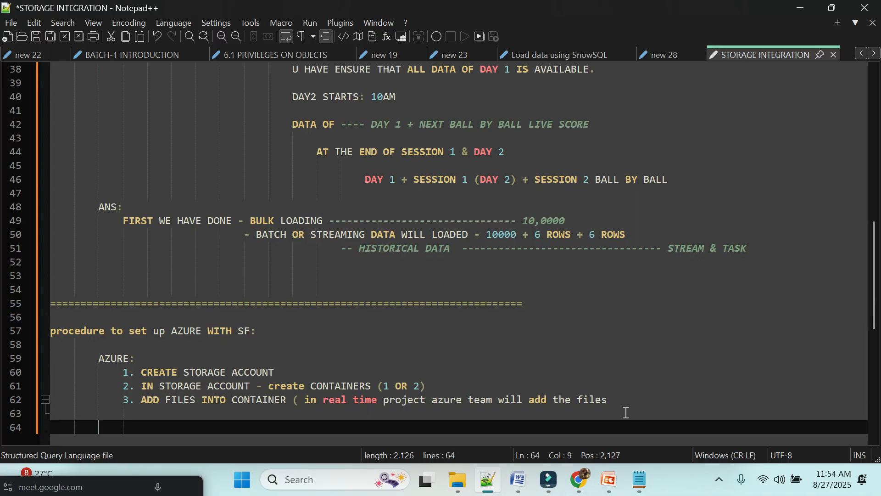
text(SF)
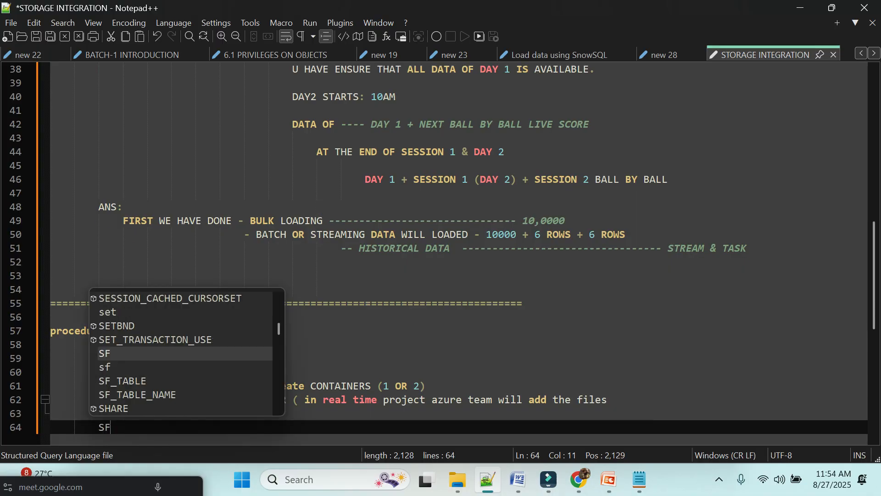
text(:)
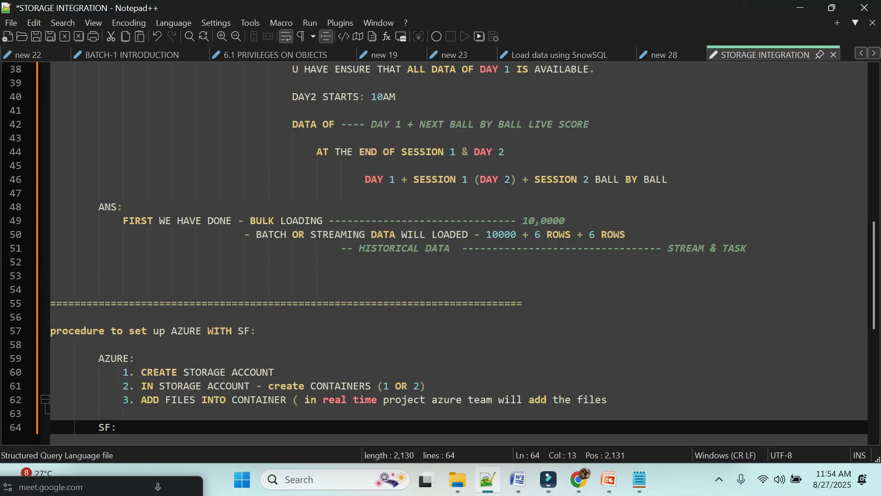
key(Return)
key(Tab)
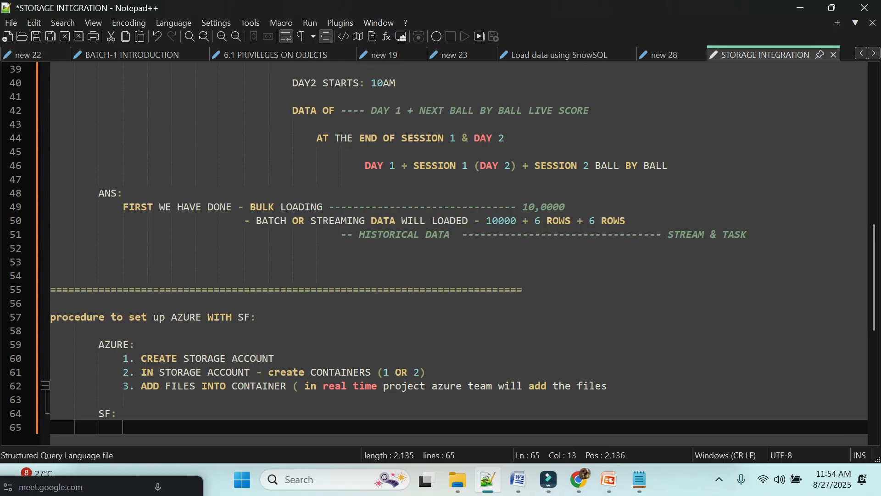
text(4. STORAGE INTEGRATION)
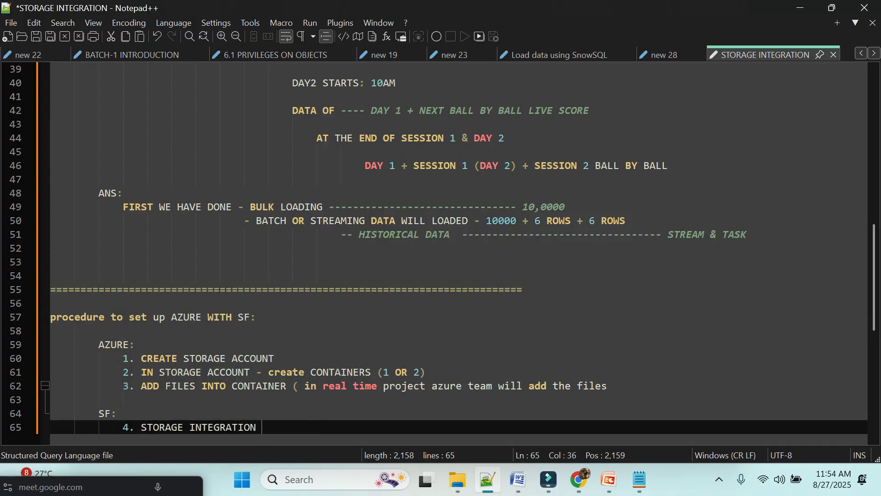
Step: Add item 5 under SF with the text "WE HAVE TO GET SOME URL AND PROPERTY VALUES --"
key(Return)
text(5)
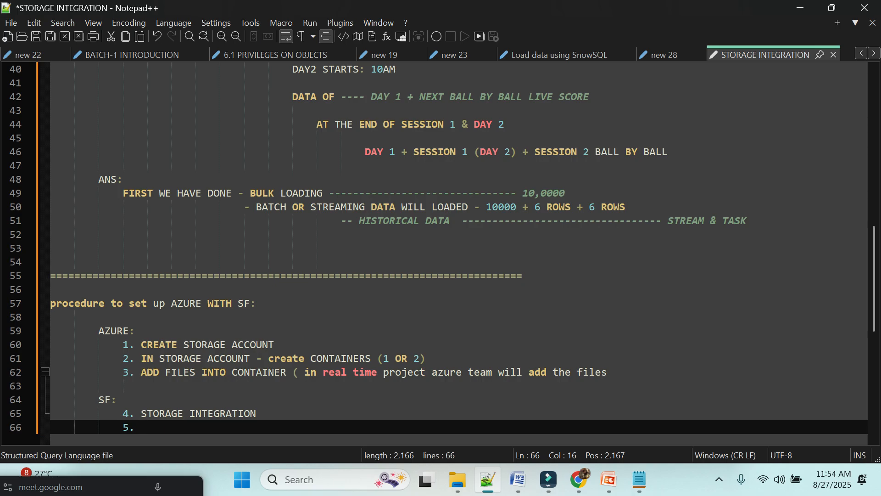
text(. WE)
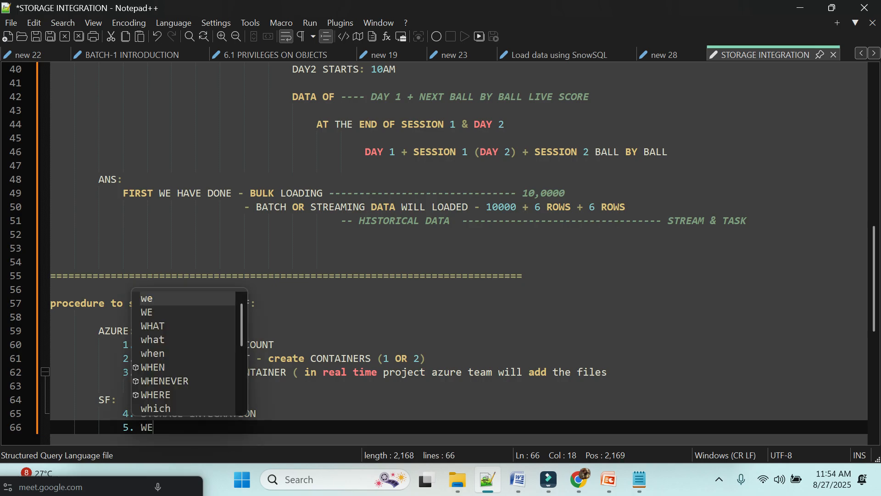
text( HAVE TO GET S)
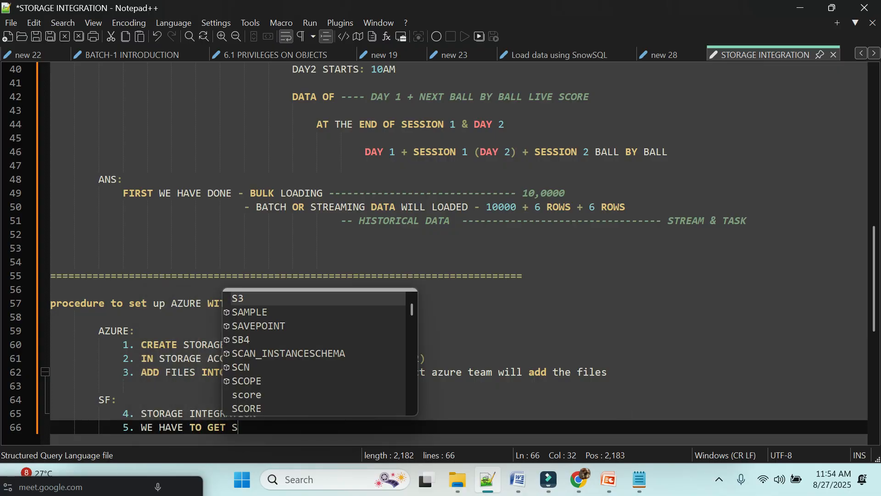
text(OME URL AND PER)
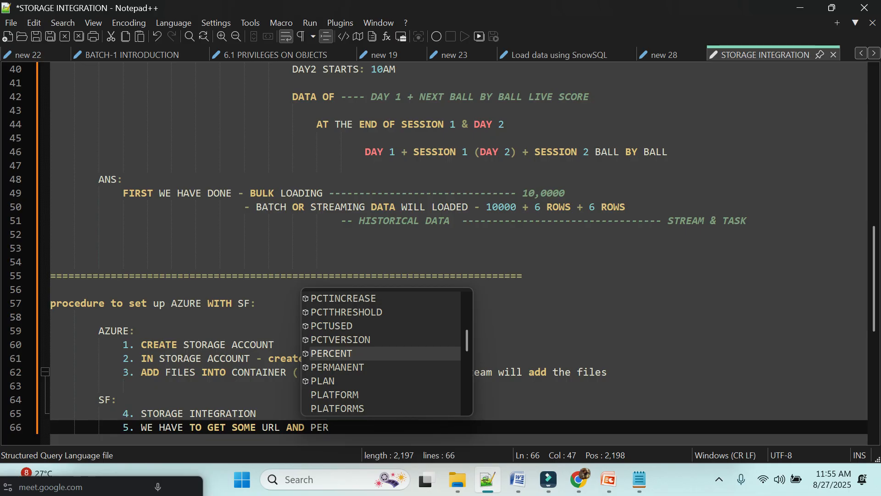
key(BackSpace)
key(BackSpace)
text(ROPERTY V)
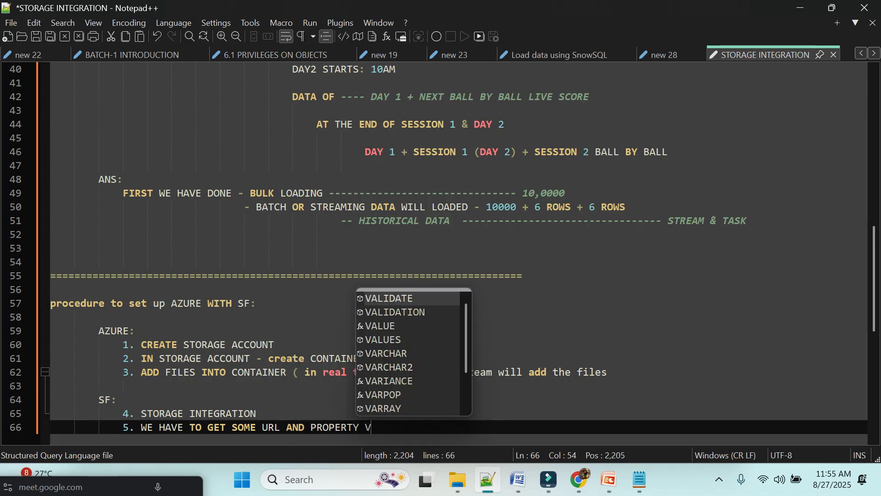
text(ALUES -- FROM)
key(BackSpace)
key(BackSpace)
key(BackSpace)
key(BackSpace)
key(BackSpace)
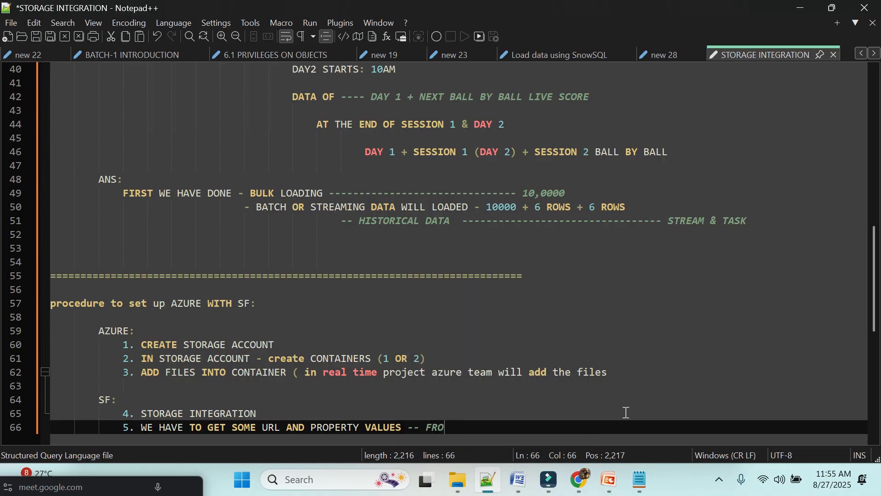
Step: Complete item 5 with the note "BY USING COMMAND - DESC STORAGE INTEGRATION <INTEGRATION_NAME>"
text(BY US)
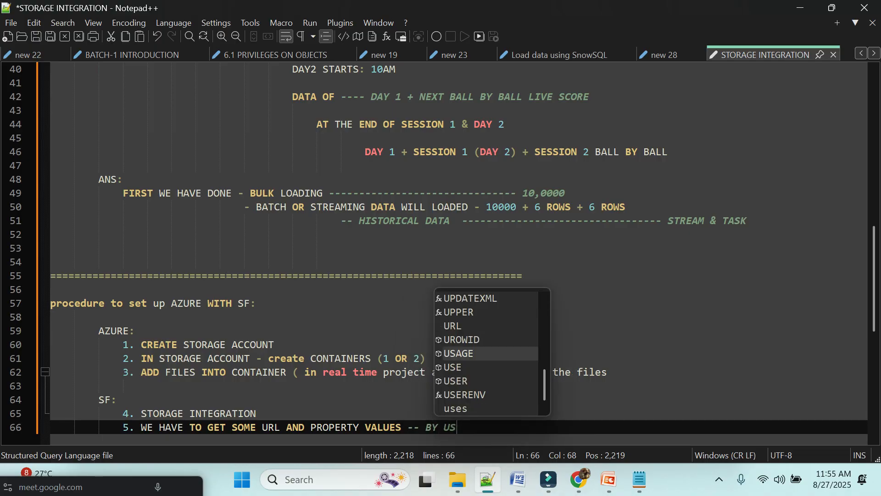
text(ING --)
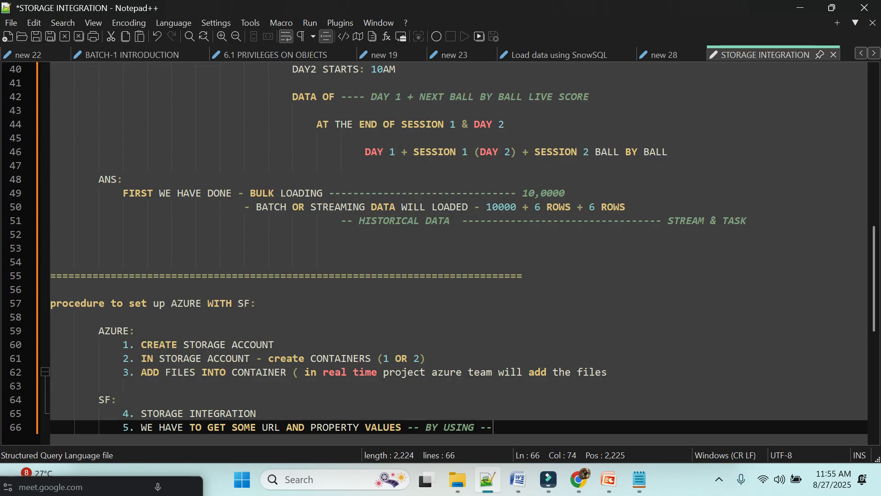
key(BackSpace)
key(BackSpace)
text(COMMAND - DESC )
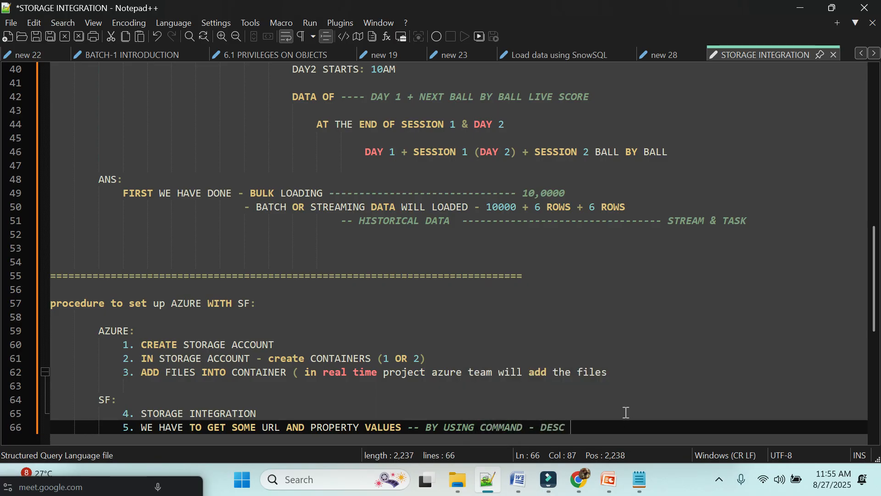
text(STORAGE )
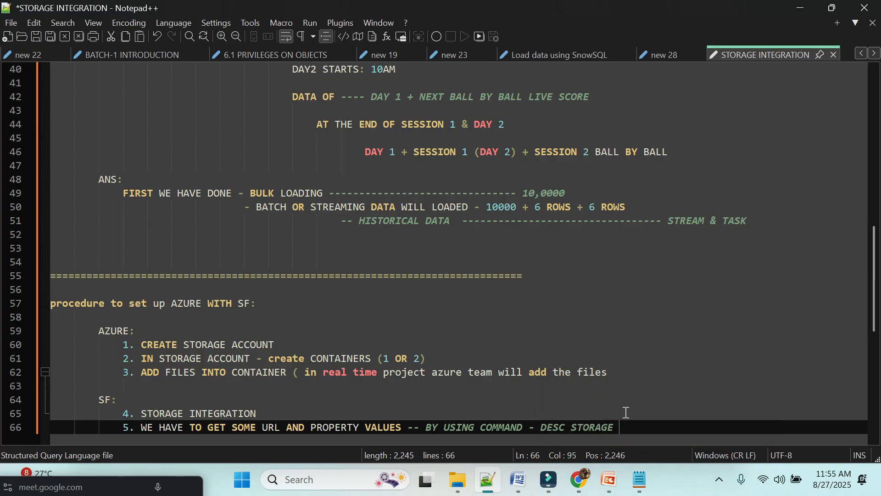
text(INE)
text(GR)
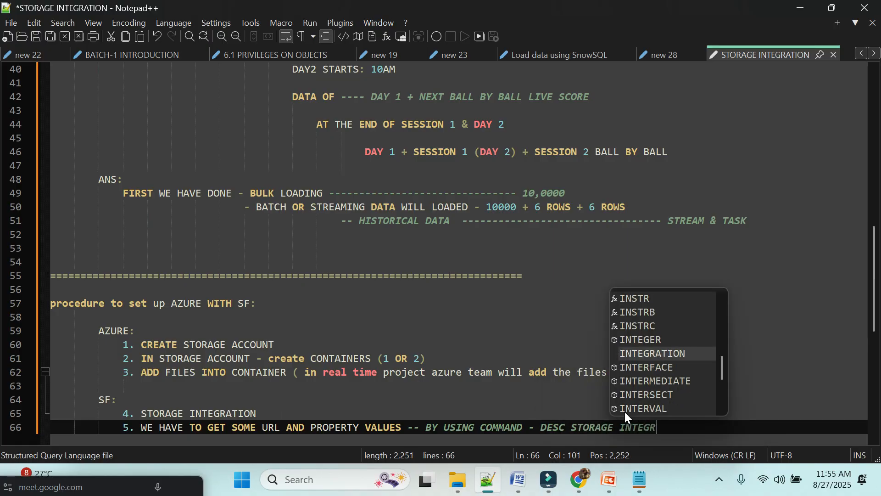
text(ATION <INT)
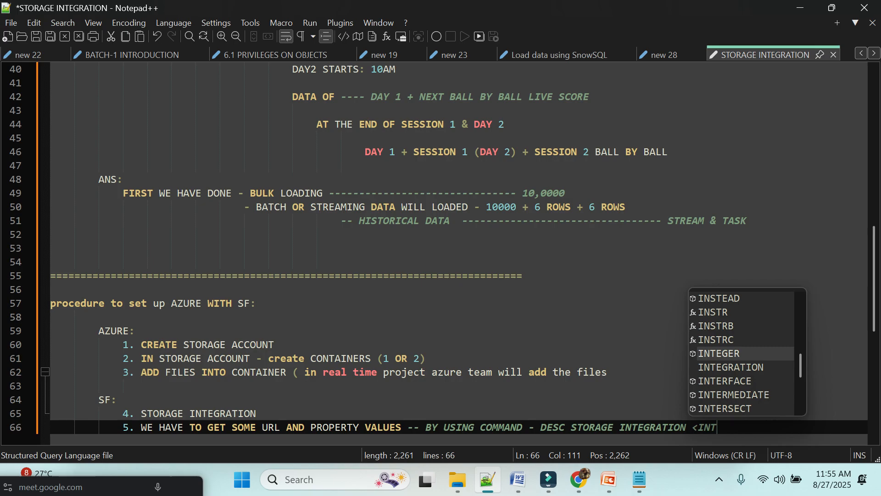
text(EGRATION)
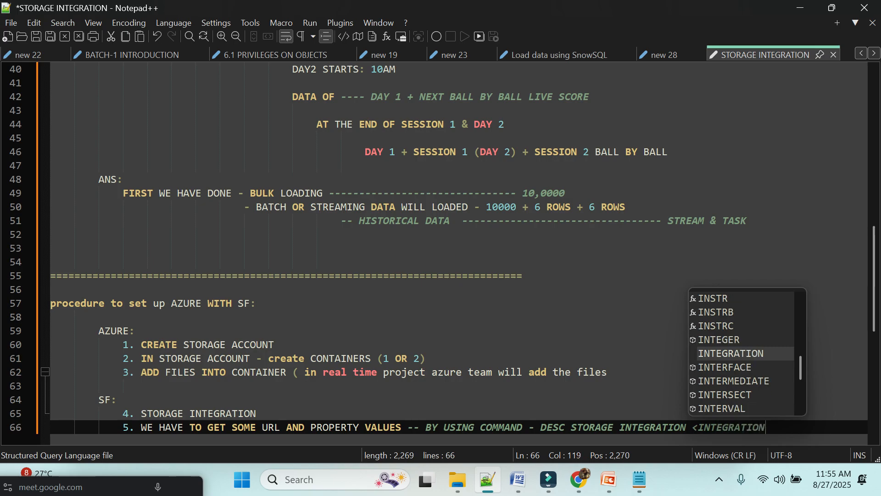
text(_NAME>)
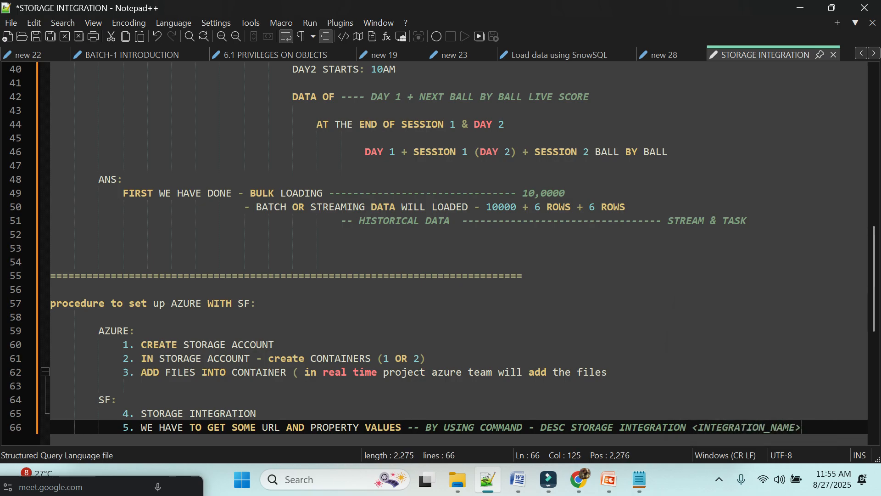
Step: Check the PROCEDURE slide in PowerPoint, then highlight the Azure items and item 4's text in the Notepad++ notes
scroll(316, 342, down, 3)
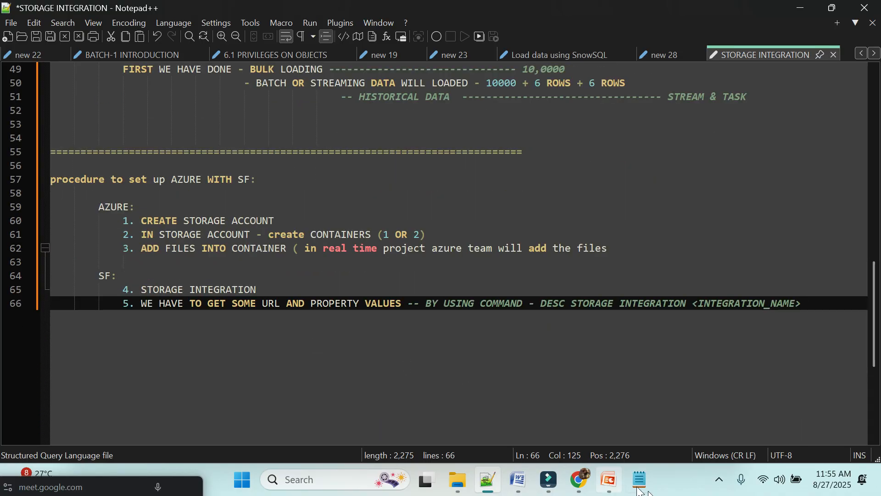
click(609, 479)
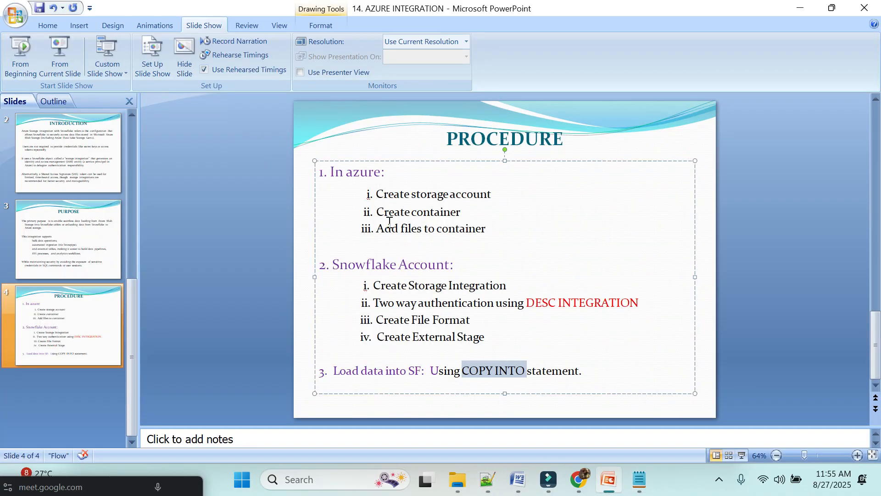
click(487, 481)
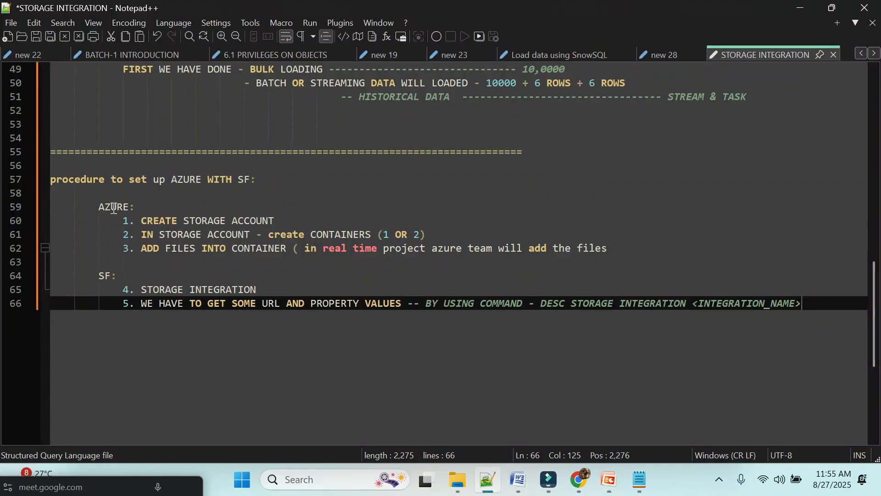
drag(114, 208, 617, 254)
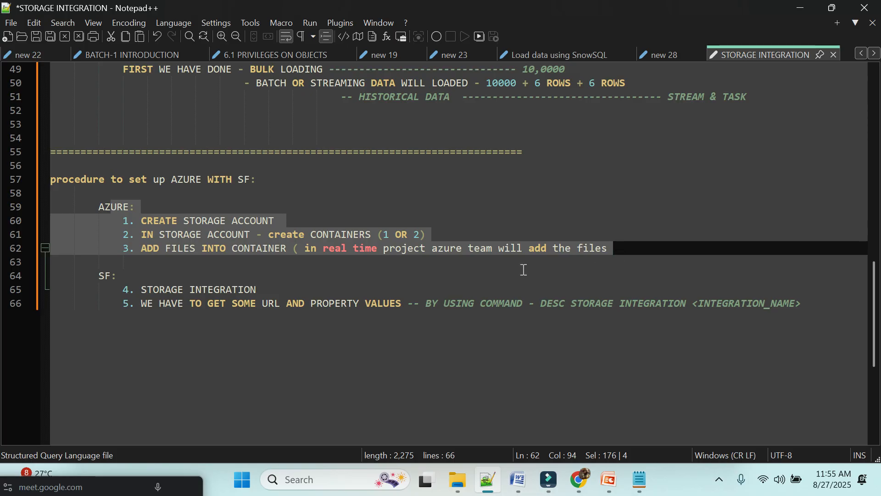
drag(136, 289, 269, 292)
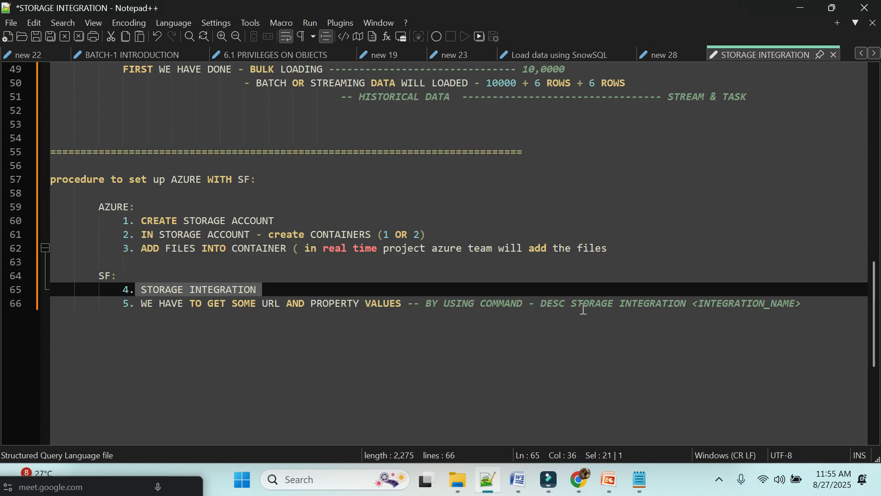
Step: Switch to the AZURE INTEGRATION worksheet in Snowflake and run DESC STORAGE INTEGRATION SF_AZURE_INT
mouse_move(581, 482)
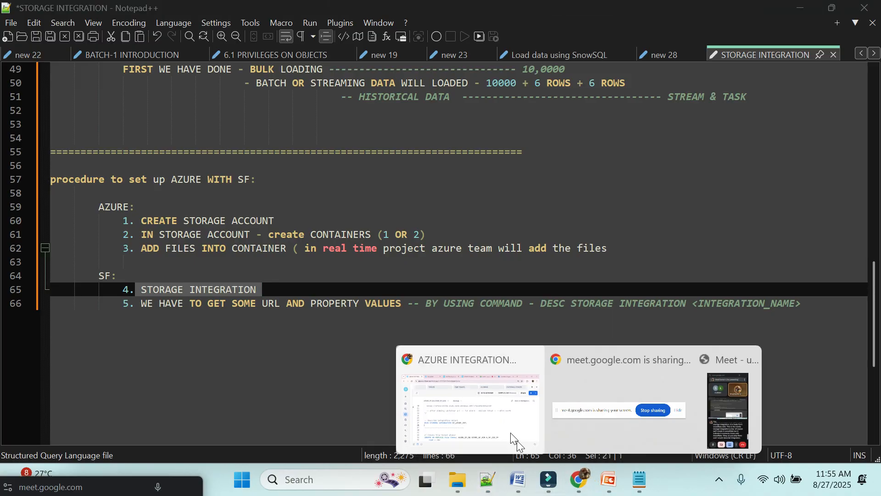
click(513, 438)
scroll(376, 337, down, 1)
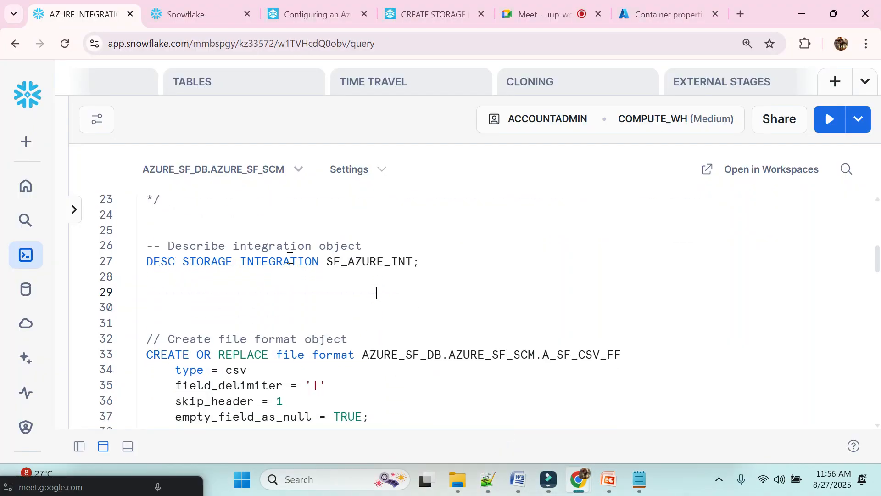
click(429, 263)
key(ctrl+Return)
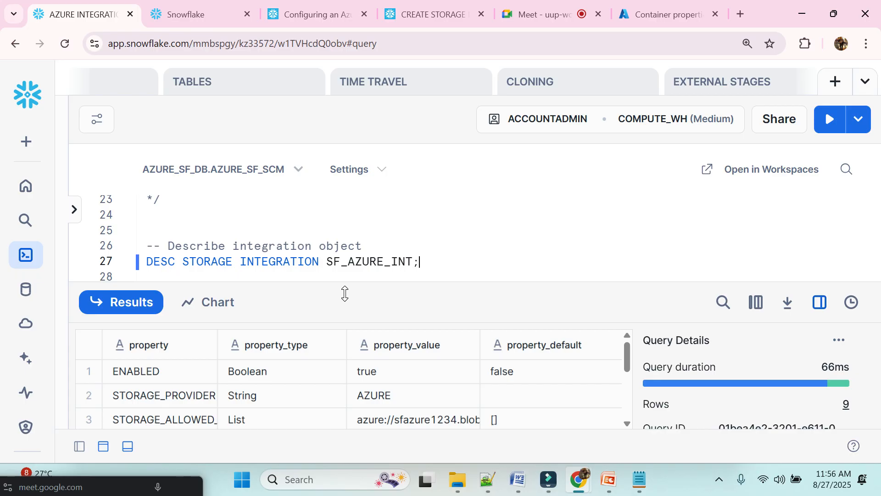
Step: Enlarge the results area, widen the property_value column and examine the integration's properties, including AZURE_TENANT_ID
drag(345, 292, 356, 213)
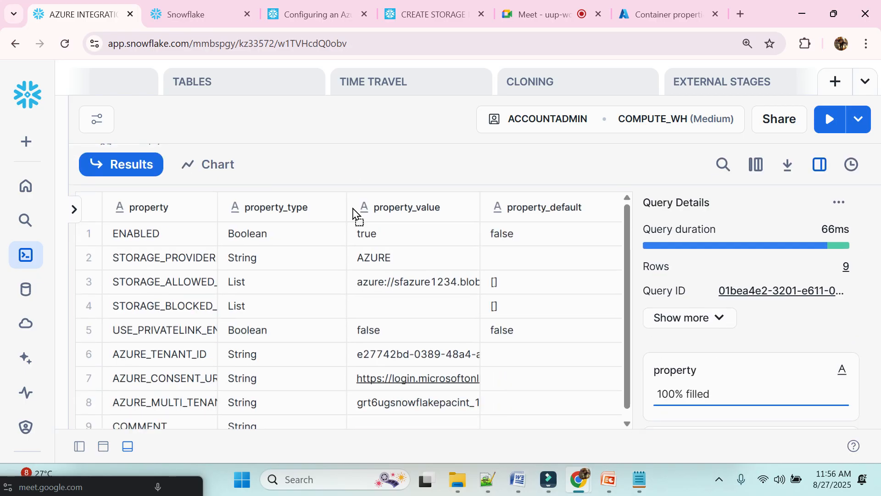
scroll(172, 297, down, 1)
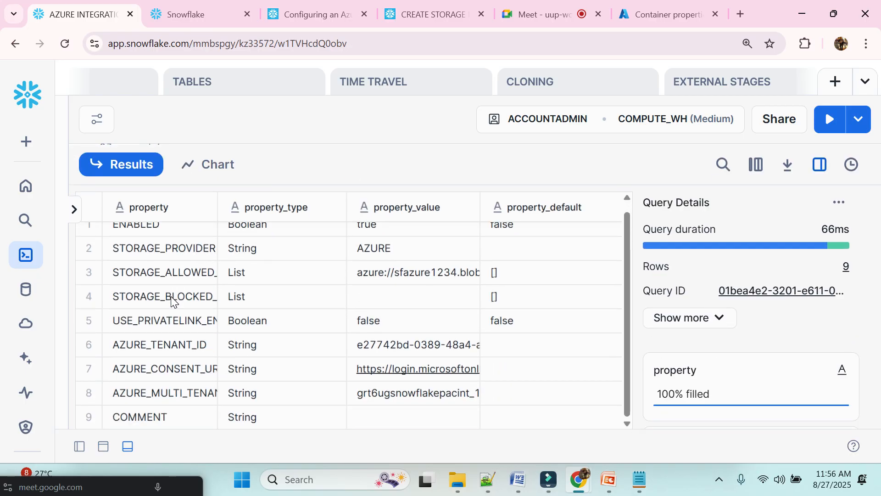
click(140, 346)
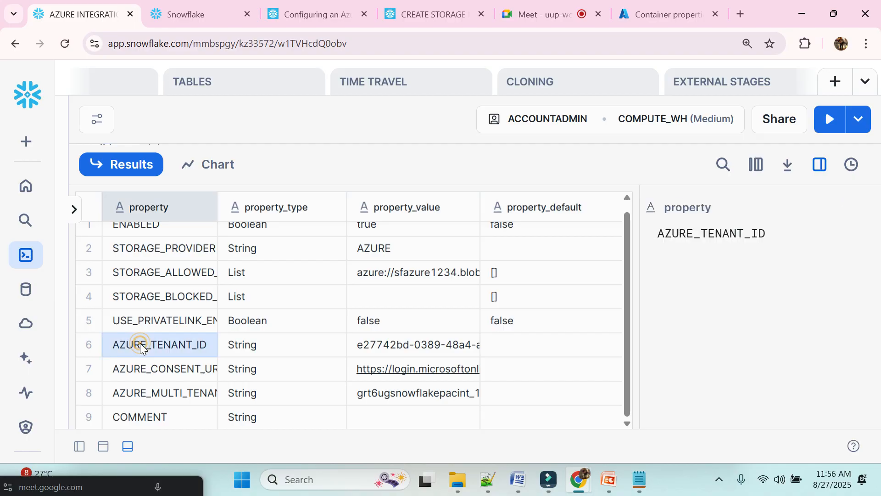
drag(476, 204, 647, 238)
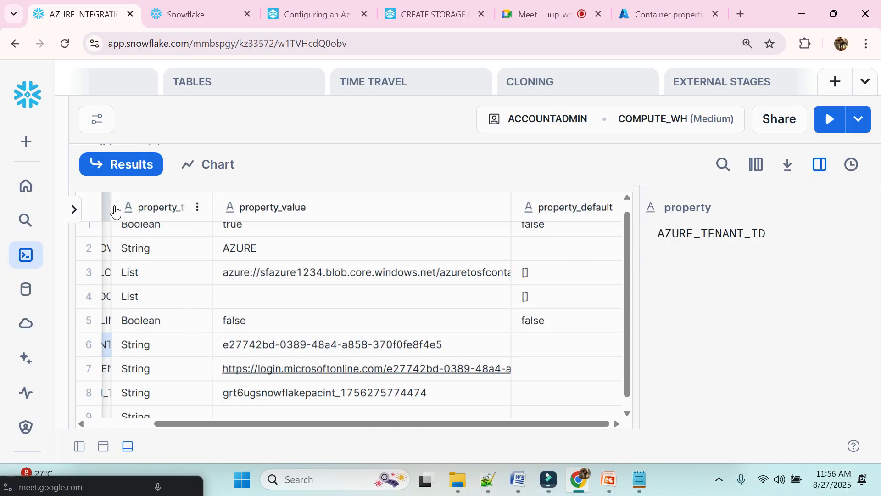
key(ctrl+minus)
key(ctrl+minus)
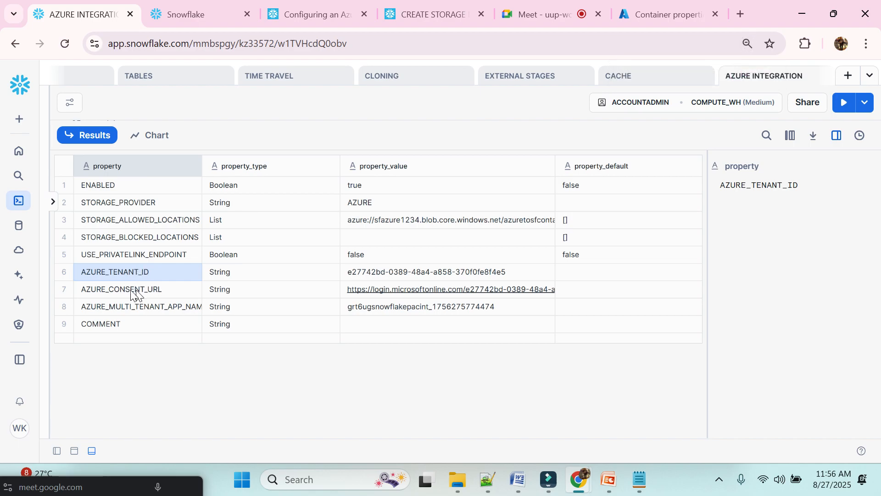
Step: Switch to the Word document and review the Snowflake-side setup notes on storage integration and two-way authentication
click(518, 479)
scroll(419, 361, down, 3)
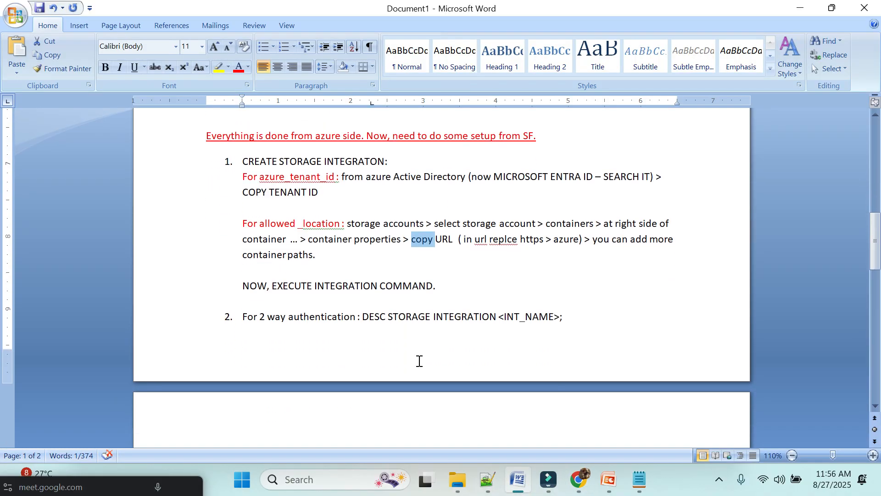
scroll(419, 361, up, 2)
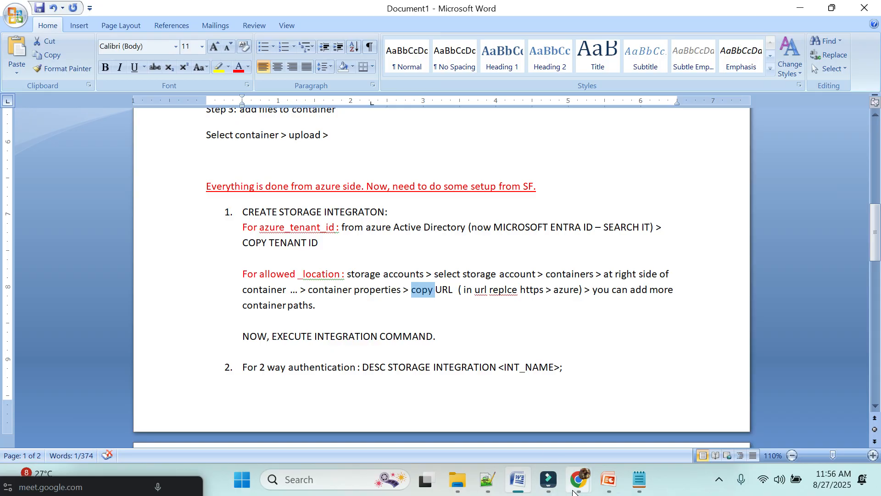
Step: Back in the Notepad++ notes, annotate item 4 with "--- ONE WAY AUTHENTICATION HAS BEEN DONE" and add a blank line below it
click(493, 483)
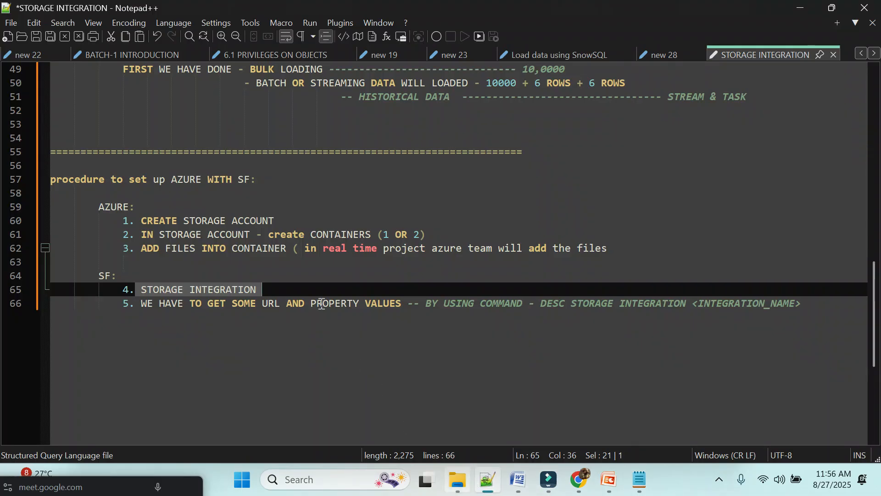
click(273, 285)
text(--- ONE WAY )
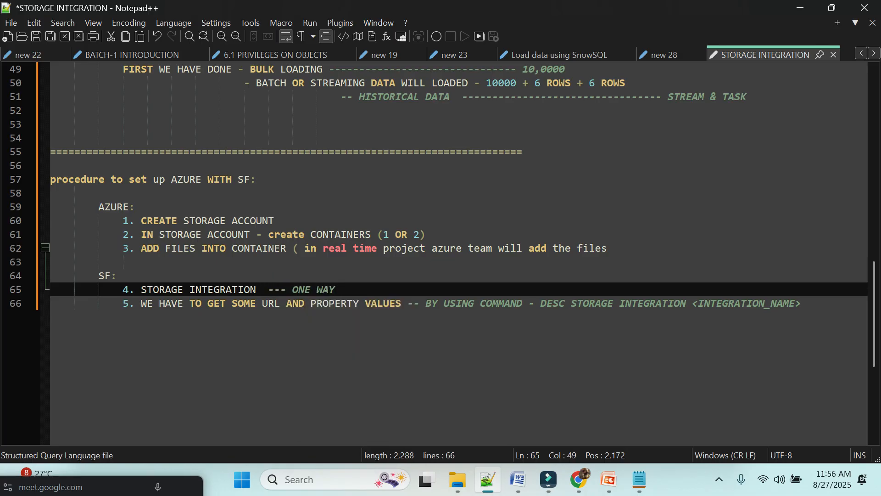
text(AUTHENTICATION HAS B)
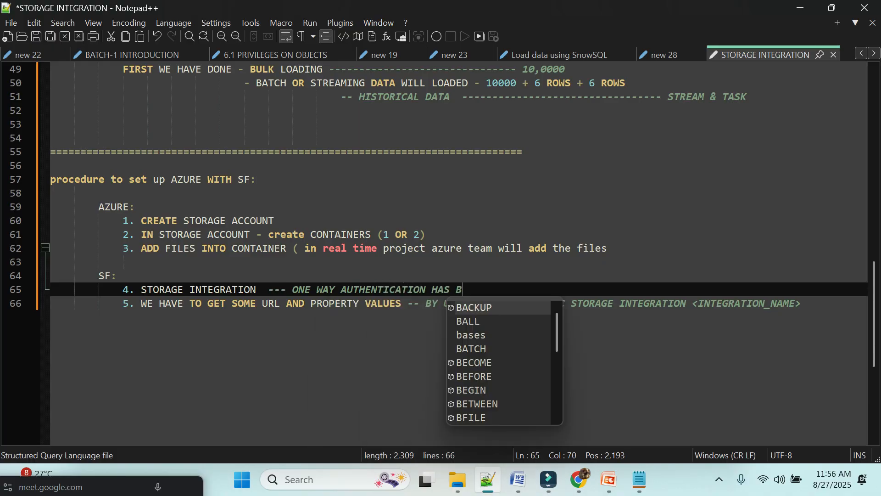
text(EEN DONE)
key(Return)
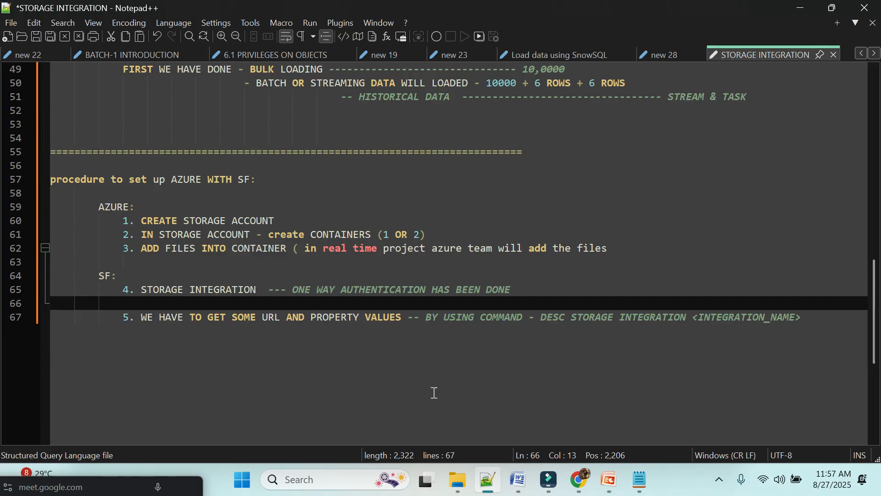
Step: Switch to the Snowflake worksheet and review the CREATE STORAGE INTEGRATION SF_AZURE_INT statement, including its AZURE_TENANT_ID and STORAGE_ALLOWED_LOCATIONS values
mouse_move(577, 483)
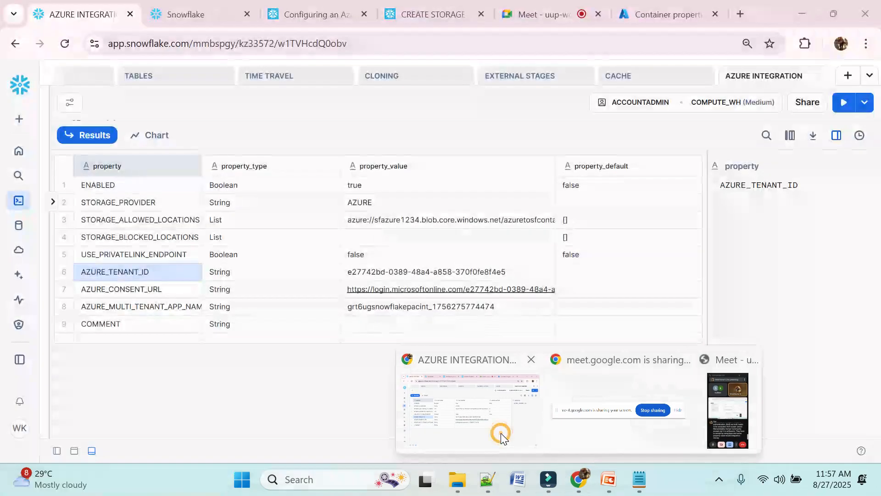
click(500, 433)
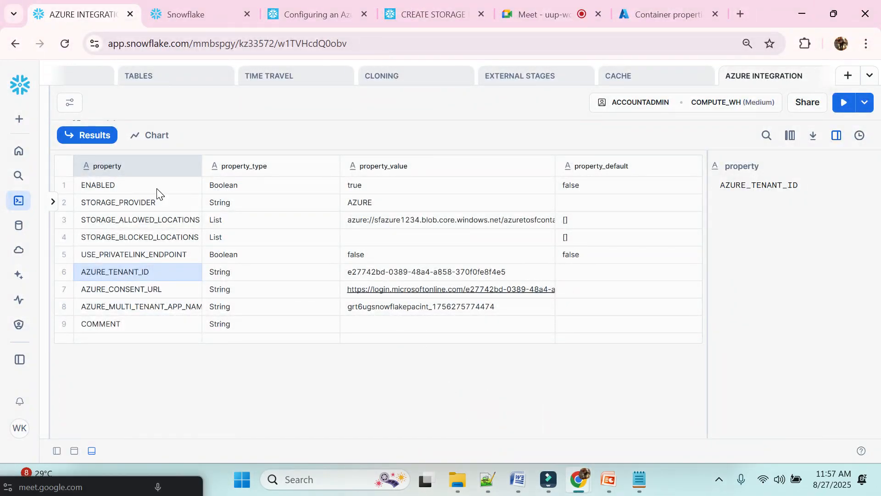
click(102, 135)
scroll(275, 228, up, 5)
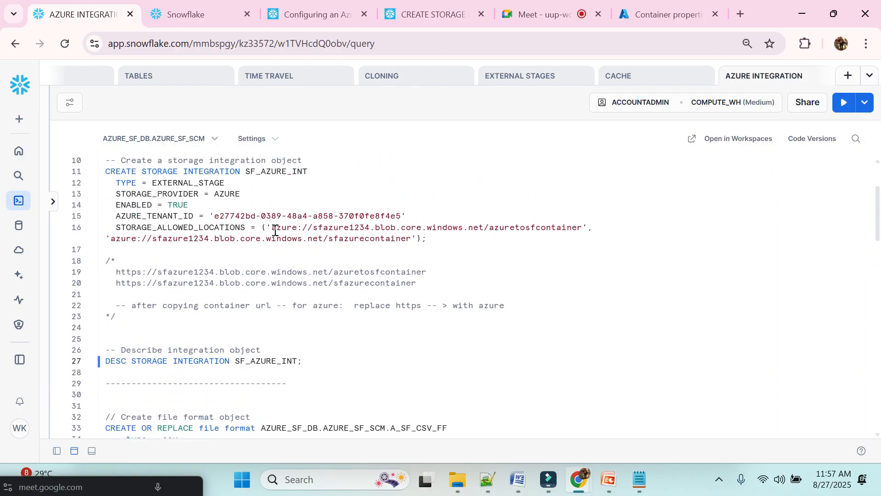
scroll(275, 230, up, 1)
key(ctrl+plus)
key(ctrl+plus)
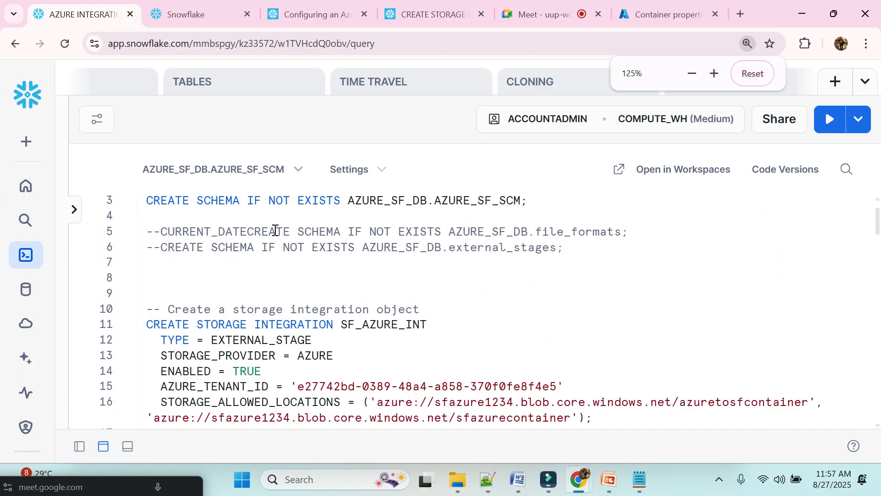
scroll(275, 230, down, 2)
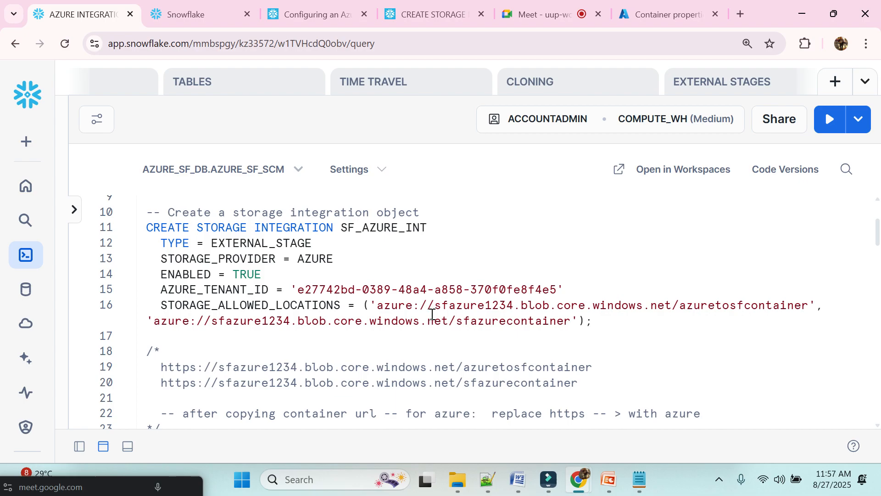
drag(377, 307, 615, 307)
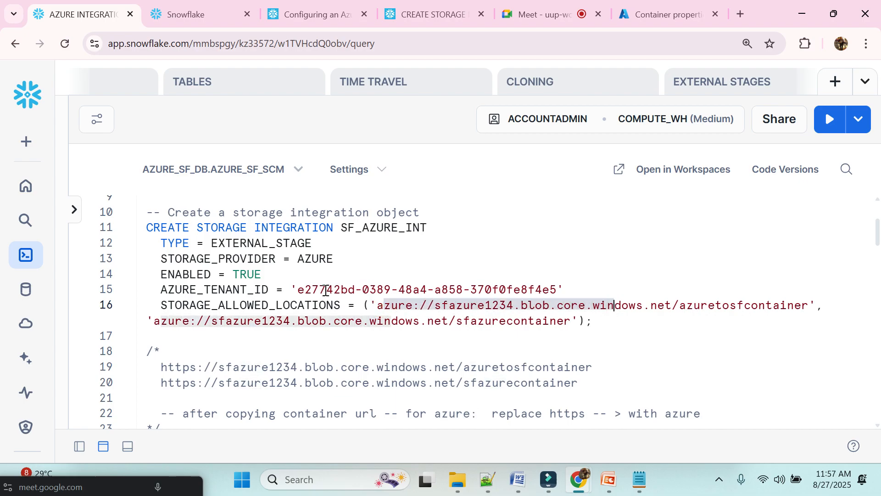
click(325, 289)
drag(324, 289, 420, 291)
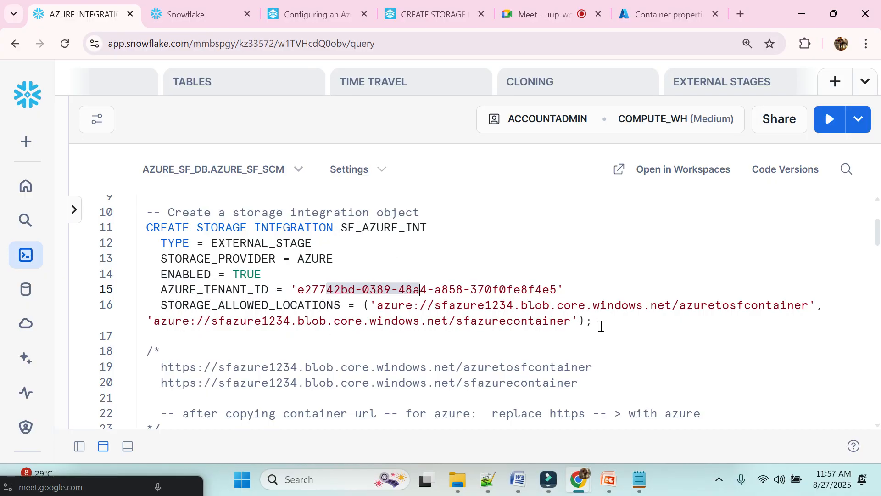
click(601, 327)
drag(602, 327, 140, 228)
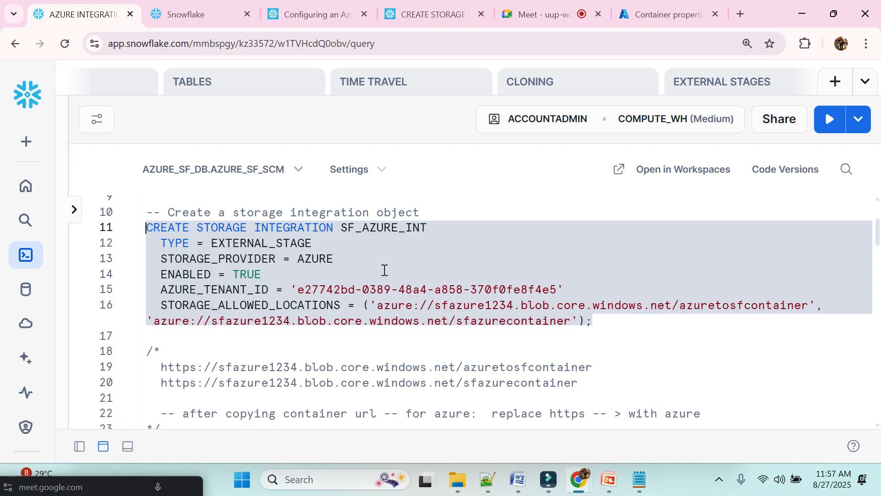
Step: Switch to the Notepad++ notes and append "SUCCESFULLY" to the one-way authentication comment on item 4
click(487, 479)
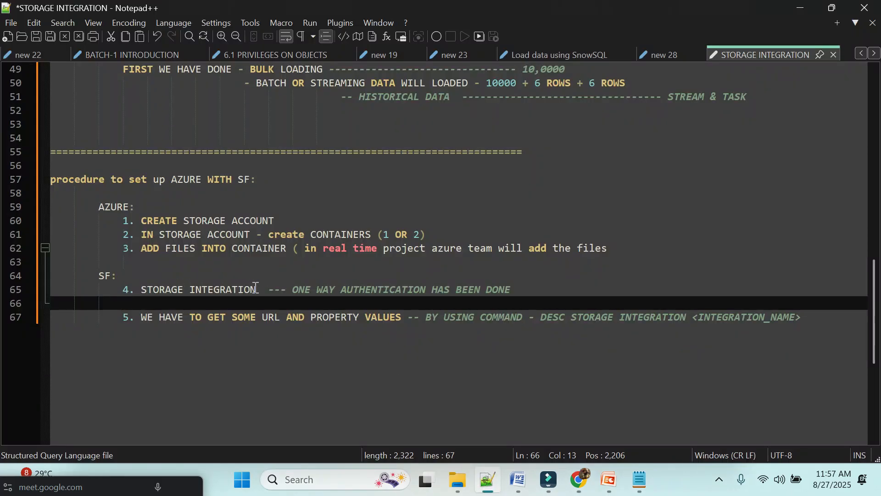
double_click(308, 290)
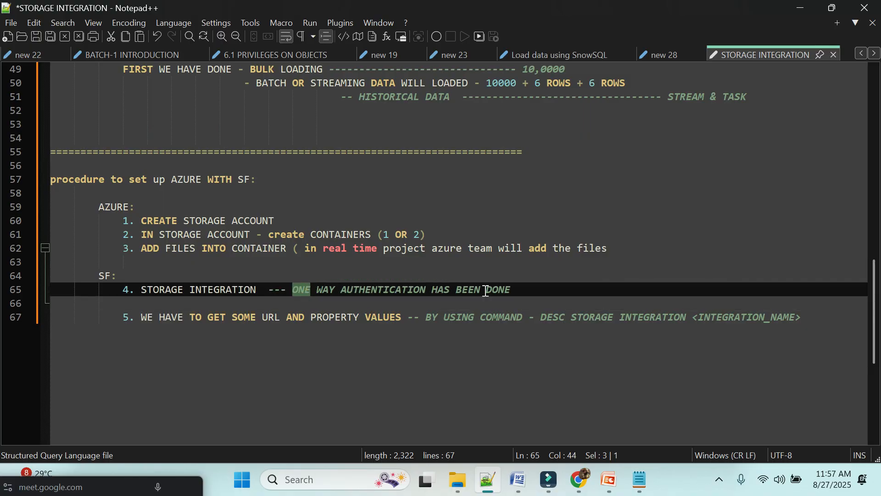
click(522, 290)
text(SUCCES)
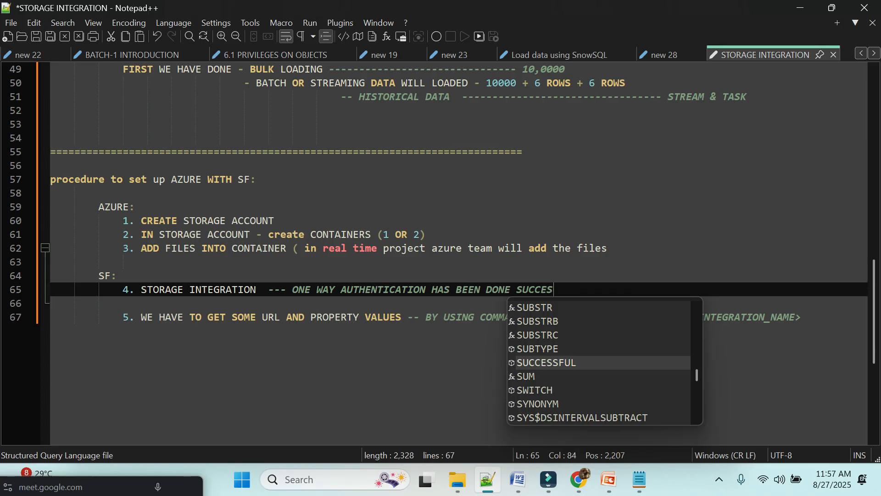
text(FULLY)
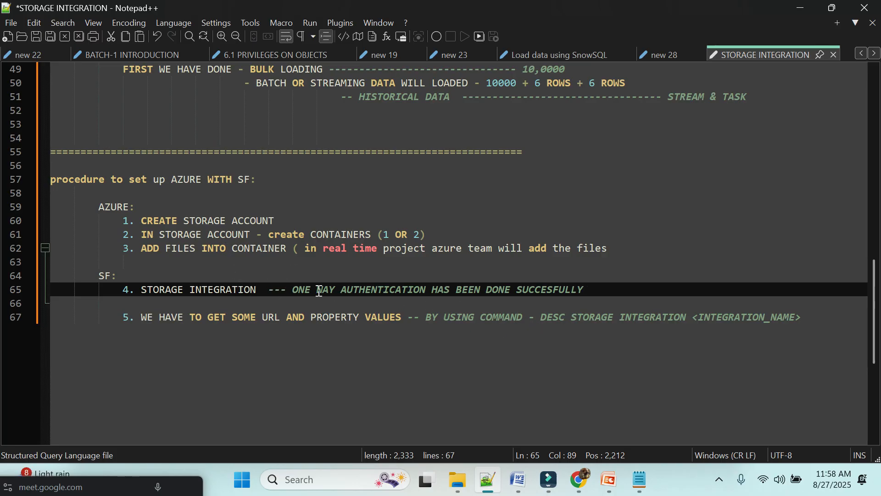
Step: Review the DESC STORAGE INTEGRATION command in notes item 5 and the matching SF_AZURE_INT statement in the Snowflake worksheet
drag(542, 317, 794, 318)
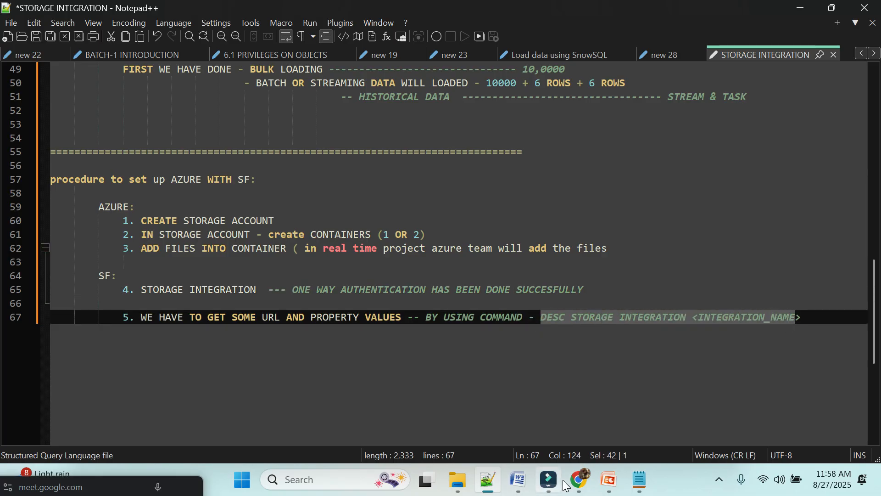
mouse_move(580, 487)
click(478, 436)
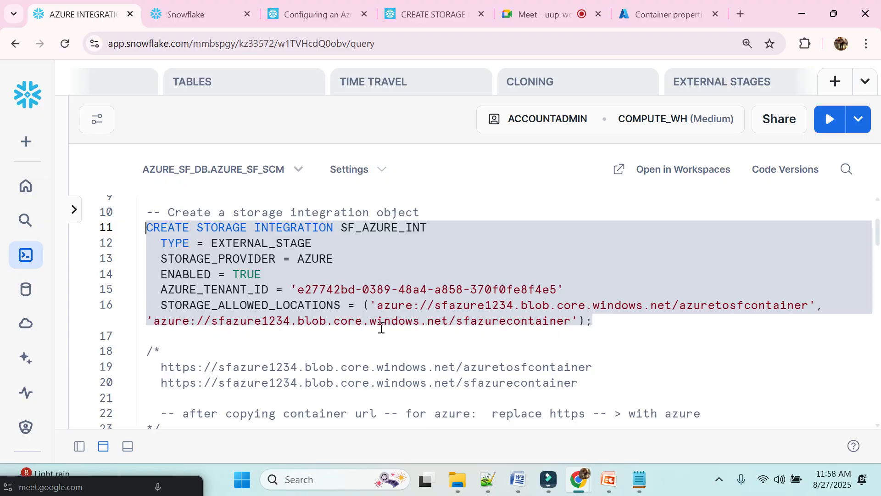
scroll(374, 337, down, 1)
click(374, 337)
scroll(374, 338, down, 5)
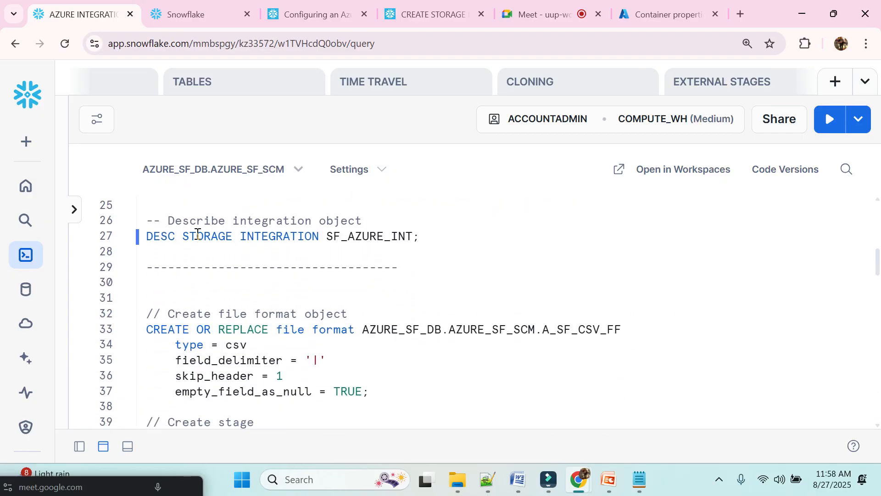
drag(175, 237, 144, 237)
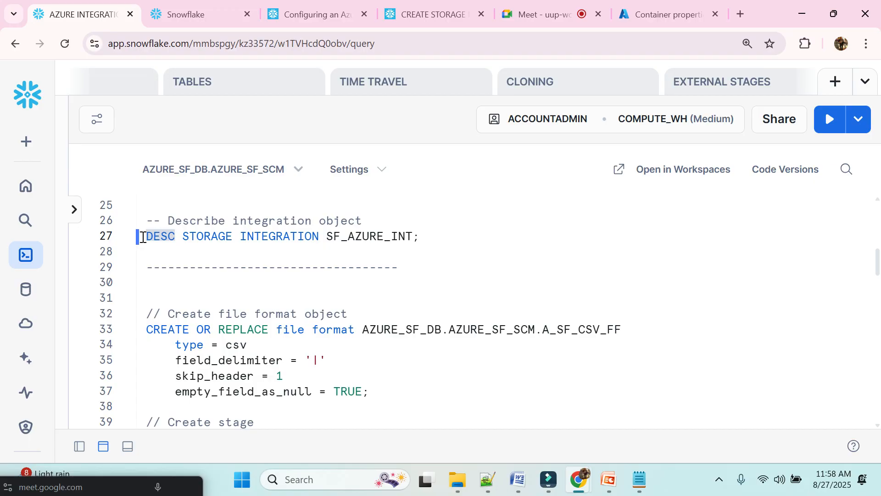
click(182, 243)
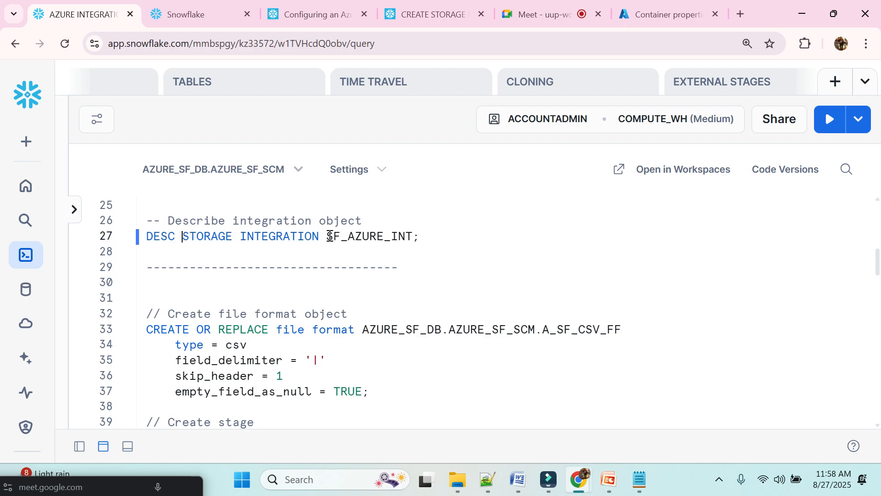
drag(329, 236, 412, 237)
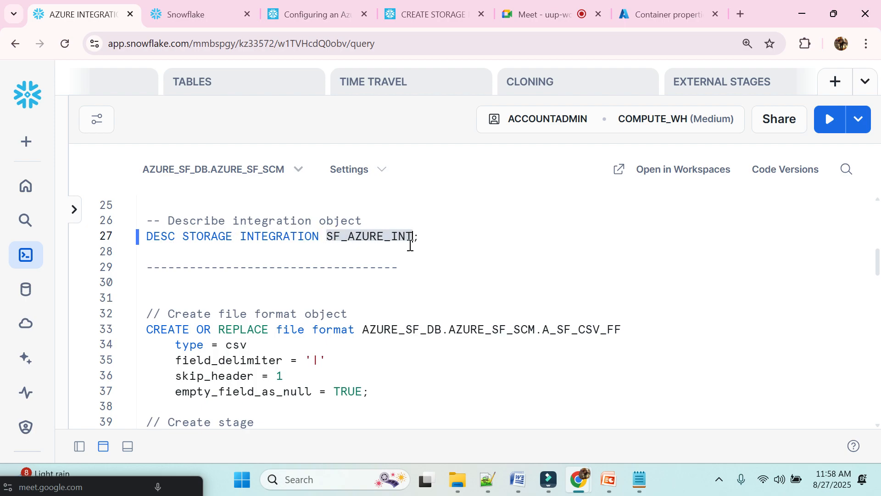
Step: Show the query results below the DESC statement at 100% browser zoom and examine the integration's property rows
click(127, 446)
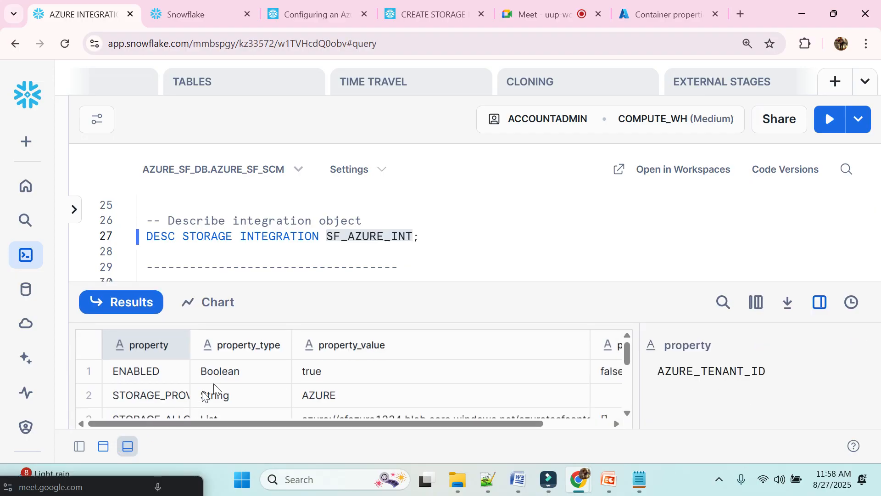
drag(369, 285, 380, 228)
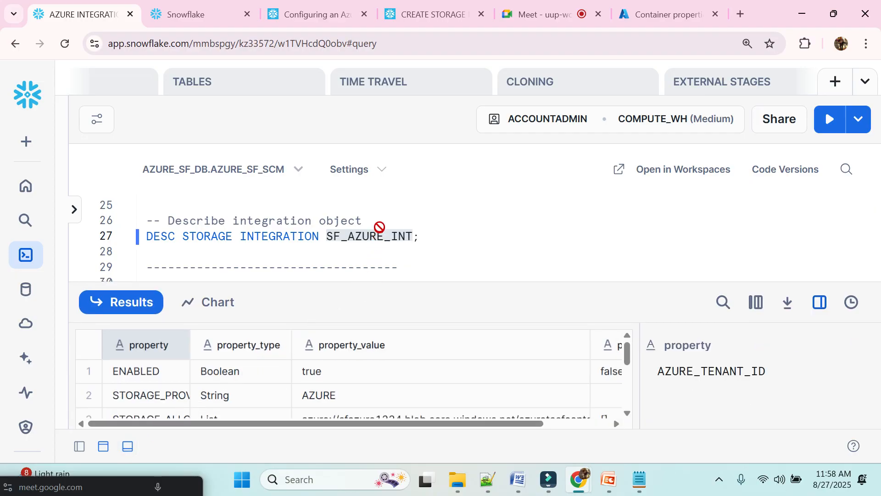
drag(395, 289, 402, 221)
drag(441, 294, 449, 230)
scroll(307, 345, down, 2)
drag(621, 289, 616, 245)
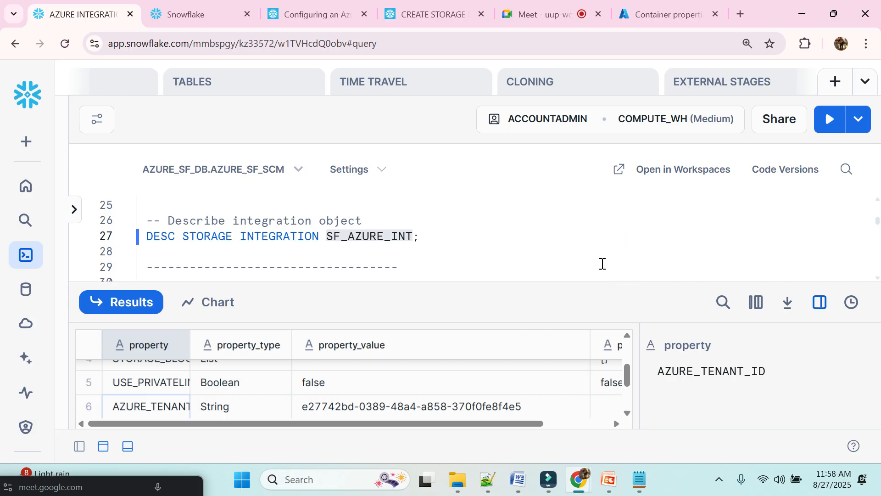
key(ctrl+minus)
key(ctrl+minus)
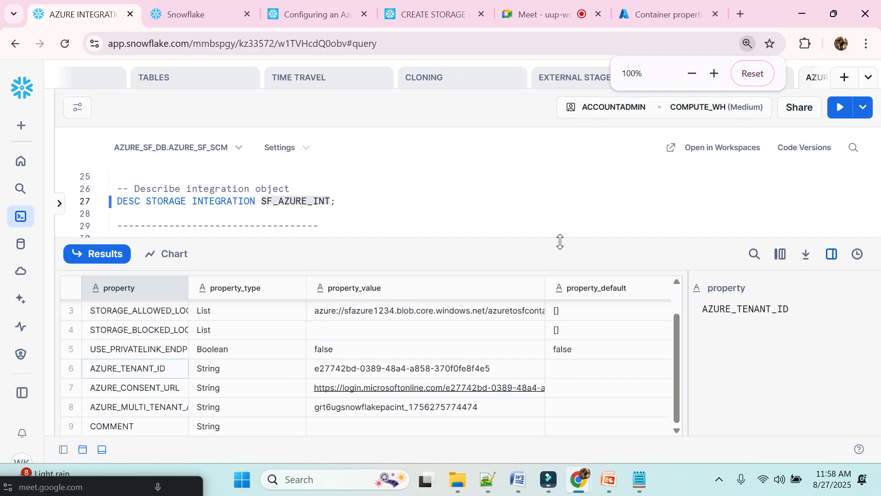
click(383, 211)
drag(425, 240, 428, 210)
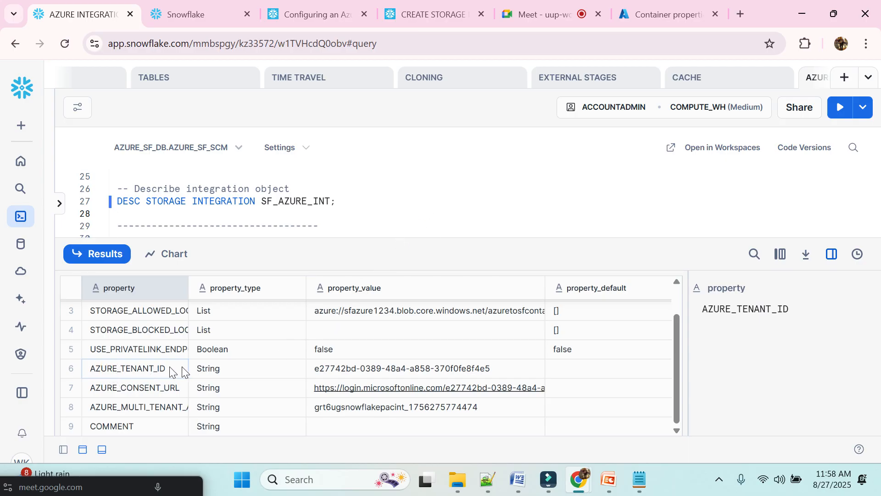
Step: Inspect the AZURE_TENANT_ID value, open the AZURE_CONSENT_URL link and close the sign-in page it opens
click(326, 373)
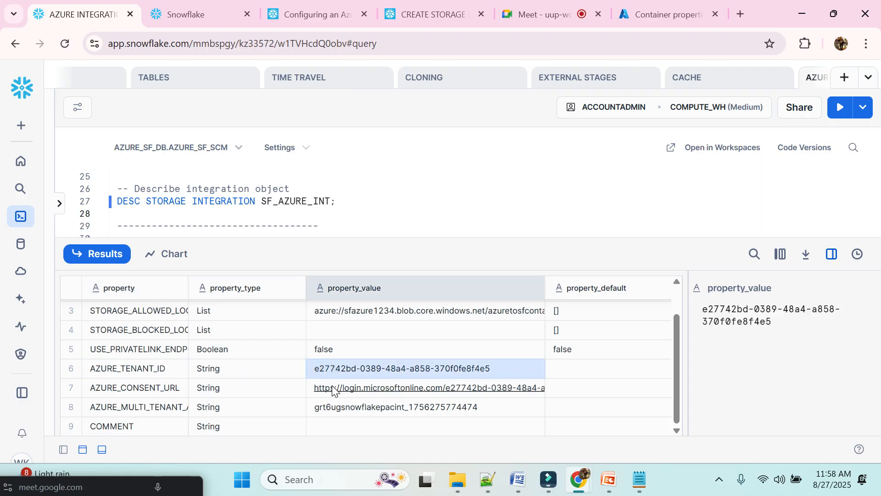
click(332, 385)
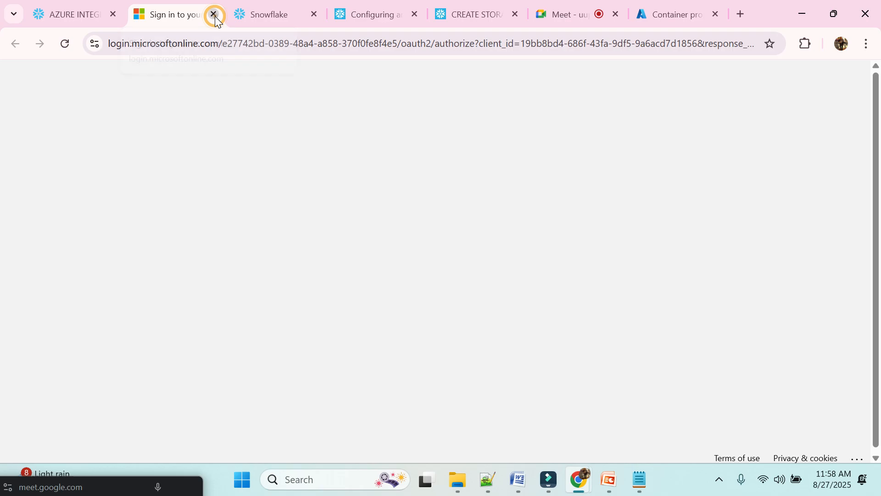
click(215, 16)
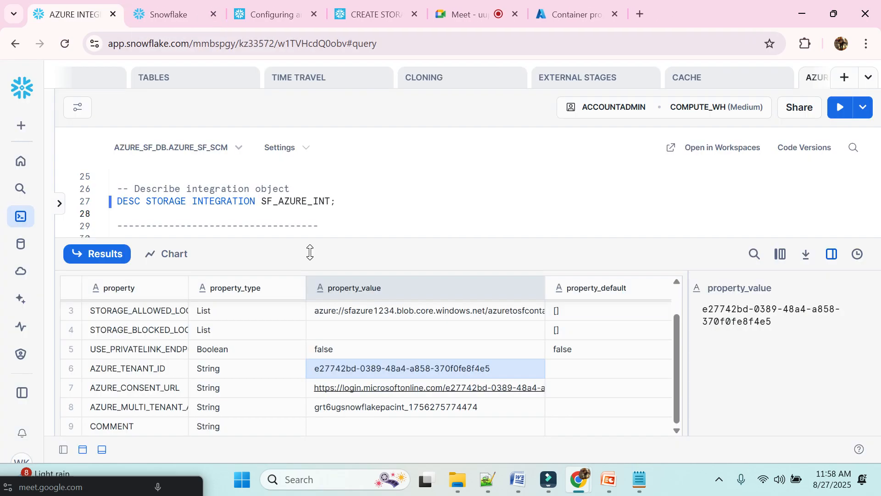
Step: In the Word document's second-page notes, color "From 6th row:" red and review the instruction to copy the Azure consent URL
click(517, 479)
scroll(370, 340, down, 1)
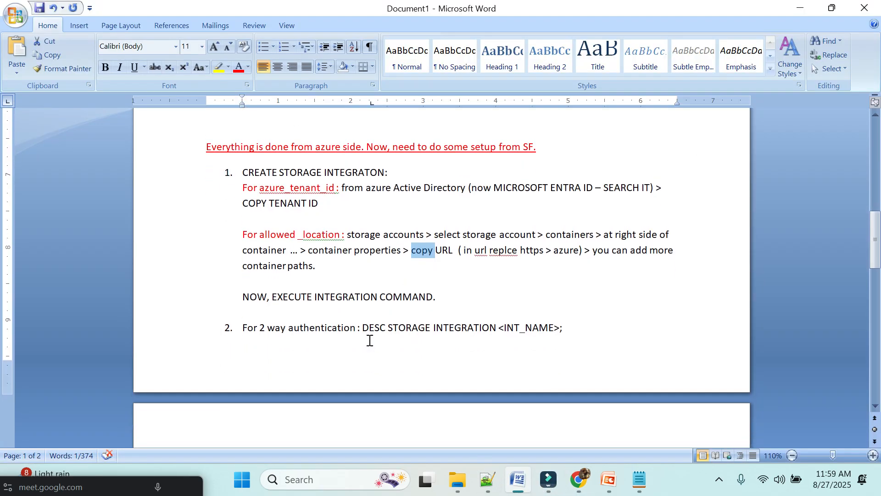
scroll(512, 330, down, 6)
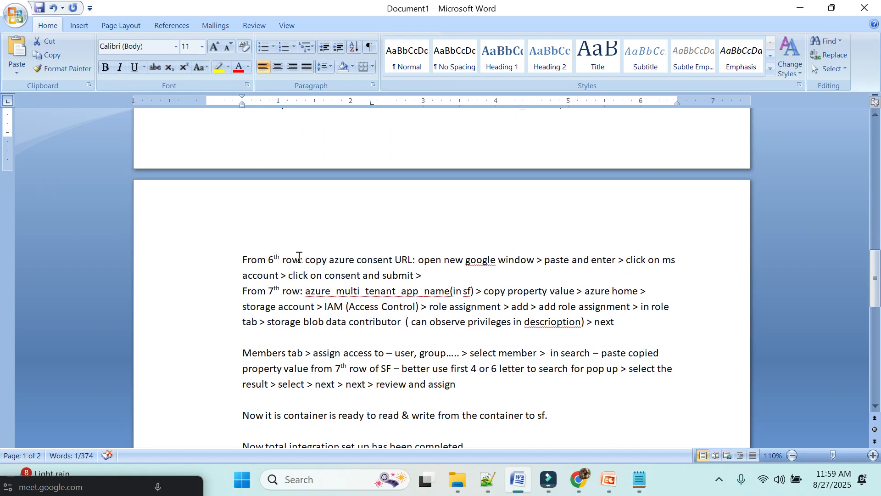
drag(304, 258, 256, 254)
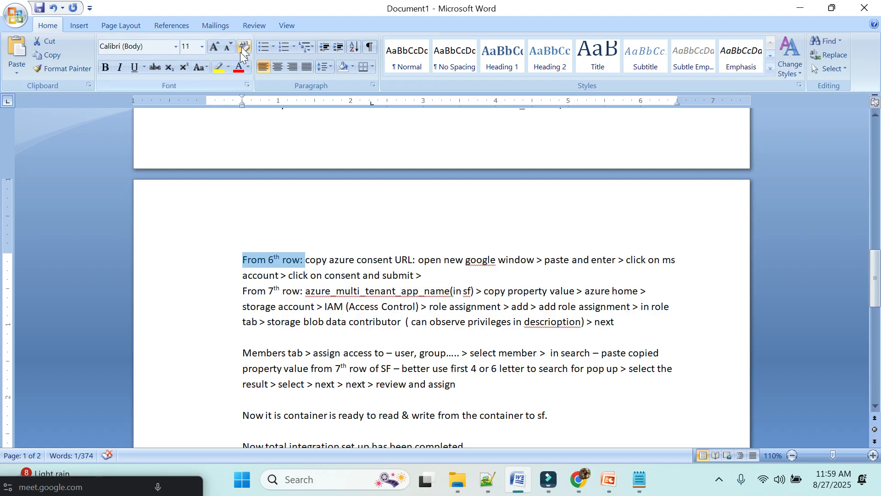
click(238, 69)
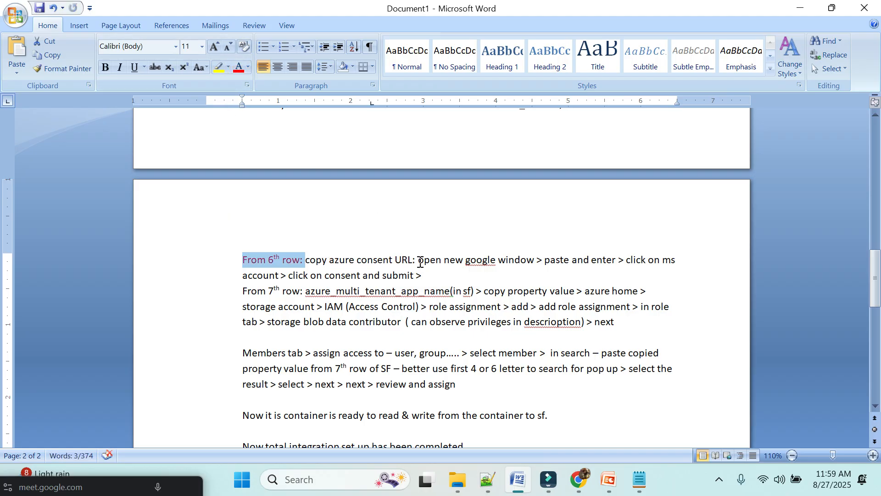
drag(417, 262, 316, 262)
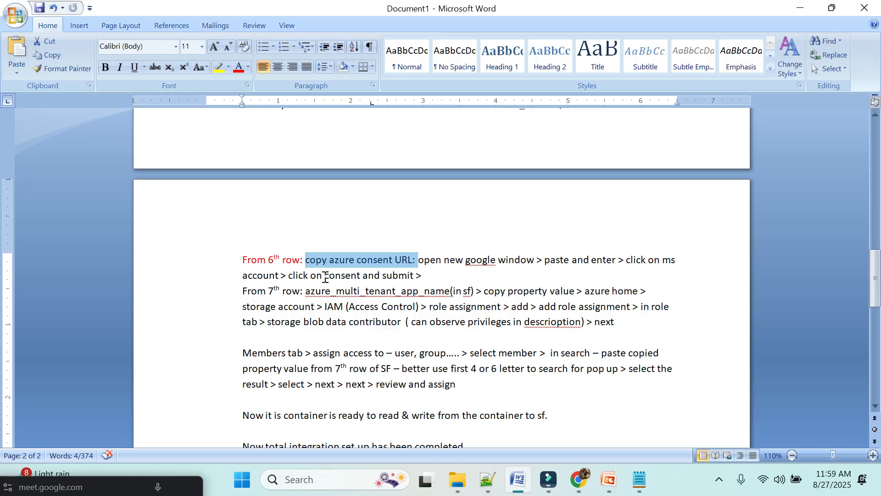
Step: Open the integration's AZURE_CONSENT_URL link in Snowflake, enable consent on behalf of the organization, and accept the requested permissions
mouse_move(577, 482)
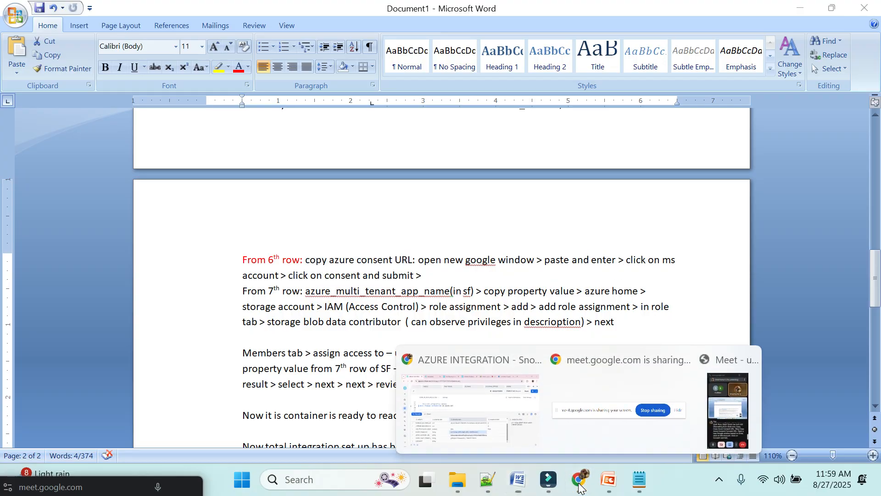
click(493, 436)
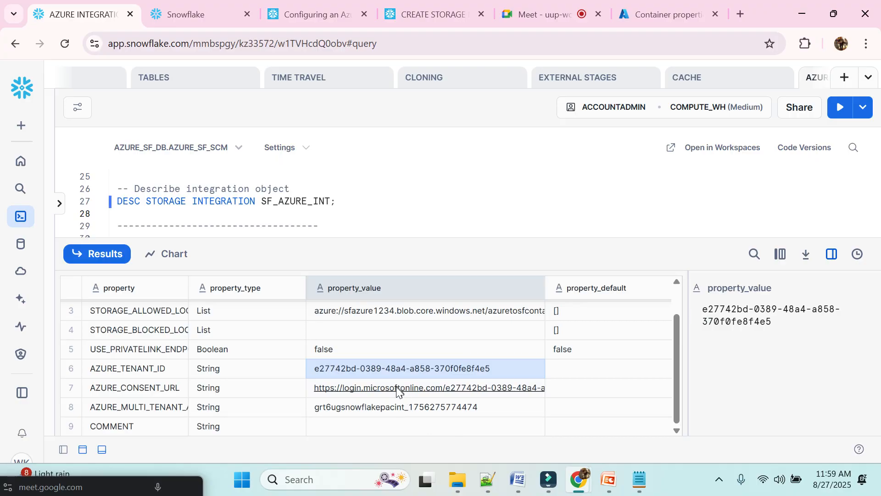
click(397, 389)
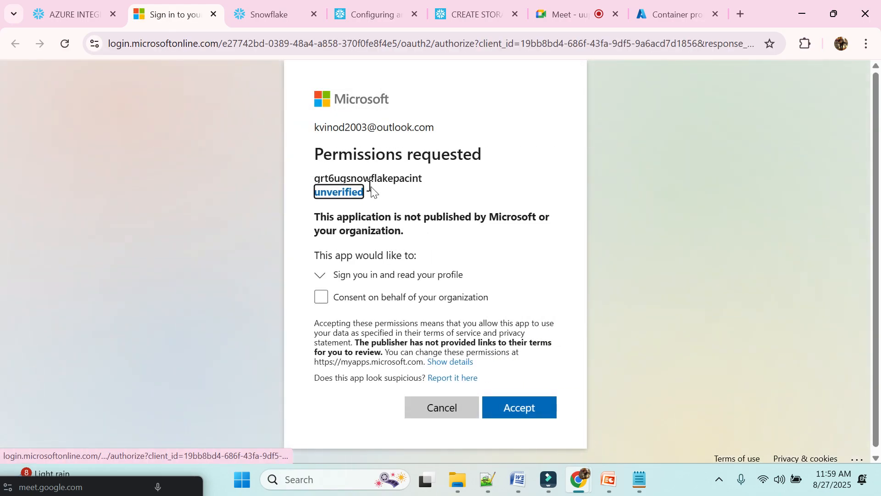
click(322, 297)
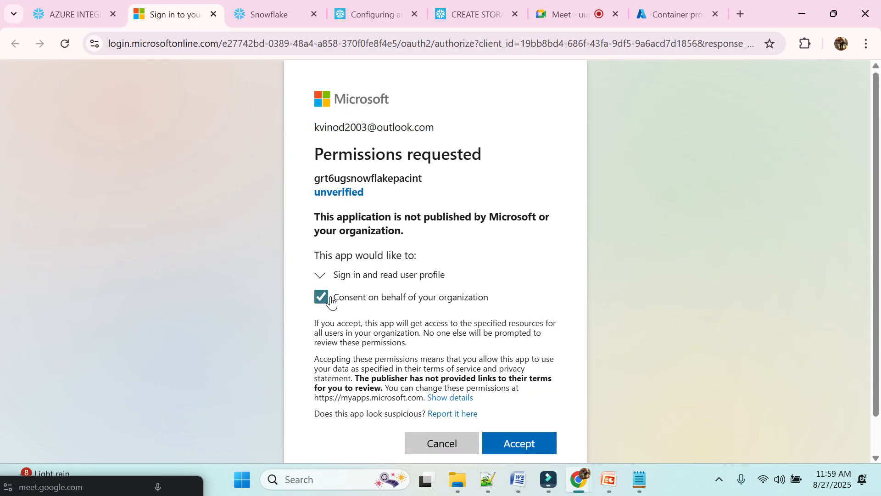
scroll(452, 343, down, 1)
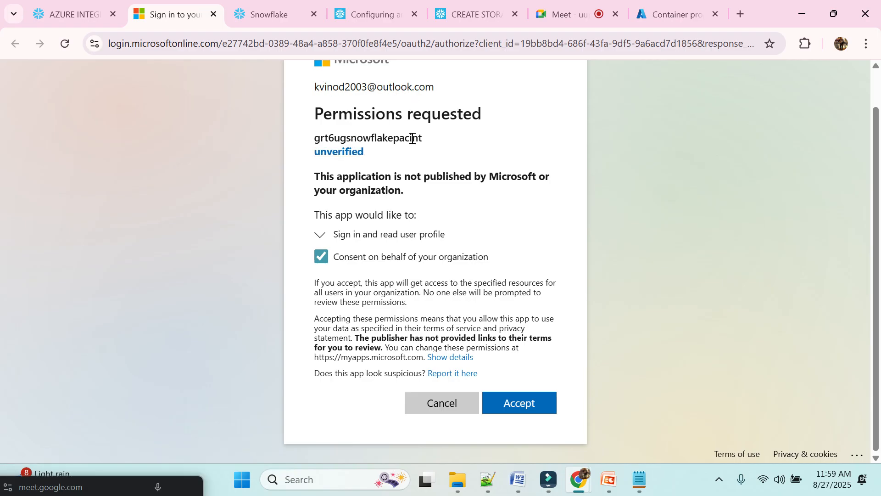
scroll(412, 138, up, 1)
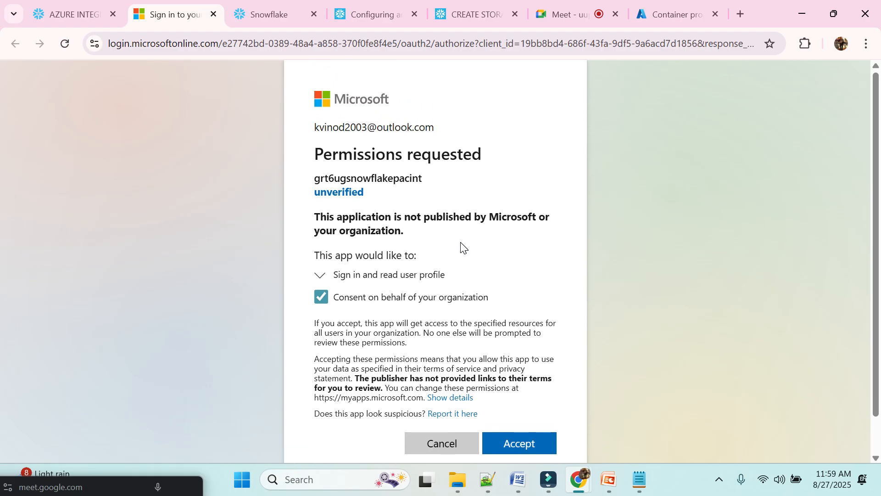
scroll(461, 247, down, 1)
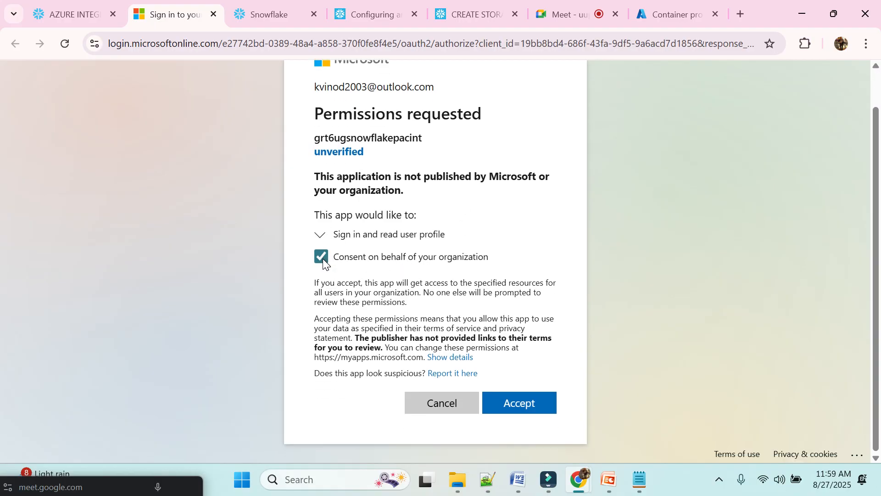
click(517, 405)
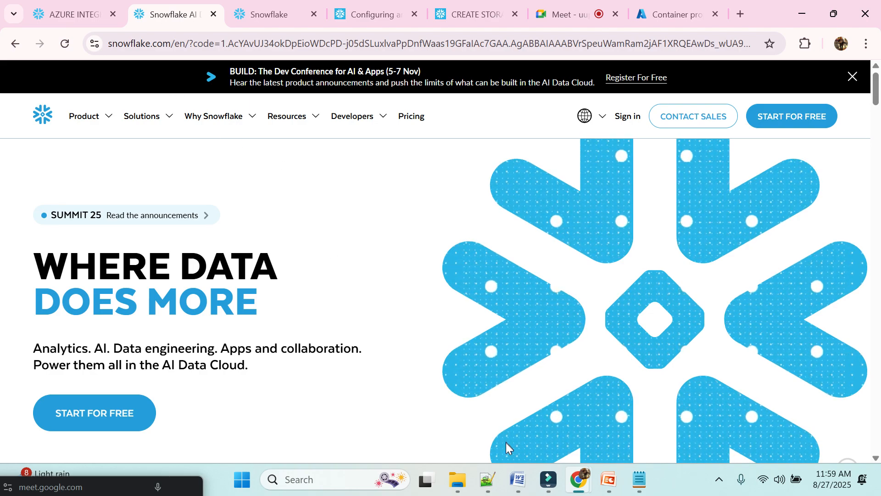
Step: In the Word document's second-page notes, color "From 7th row:" red
click(519, 482)
scroll(450, 339, down, 1)
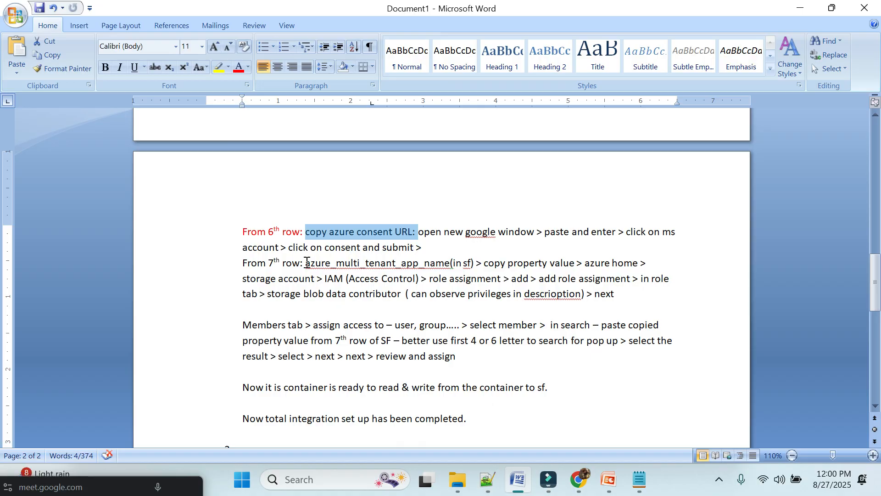
drag(305, 263, 242, 263)
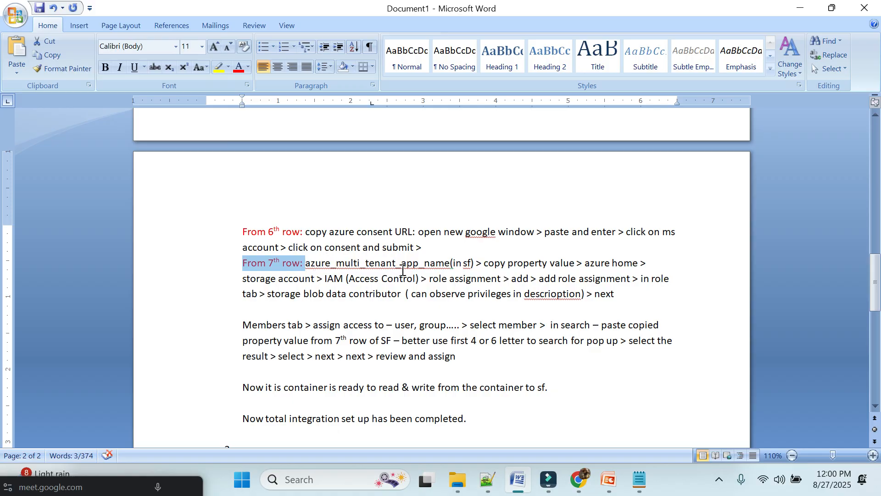
Step: In the Snowflake worksheet's DESC results, widen the property column and copy the AZURE_MULTI_TENANT_APP_NAME property value
mouse_move(578, 480)
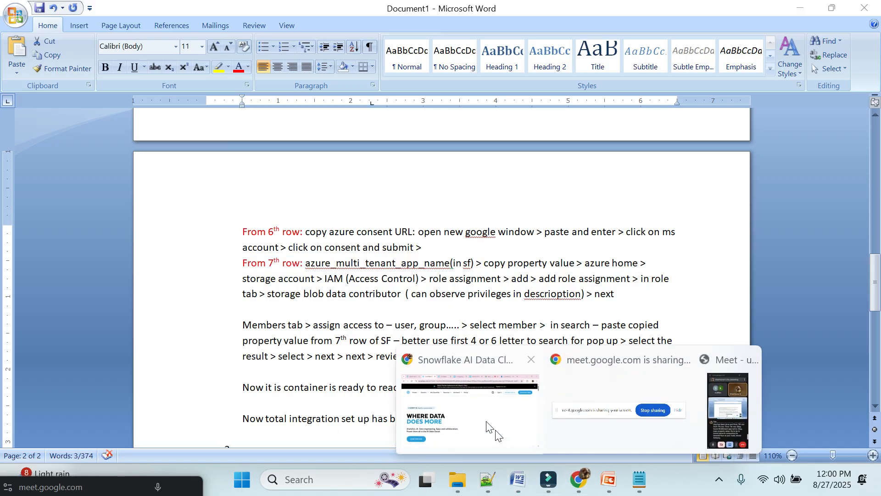
click(477, 414)
click(73, 15)
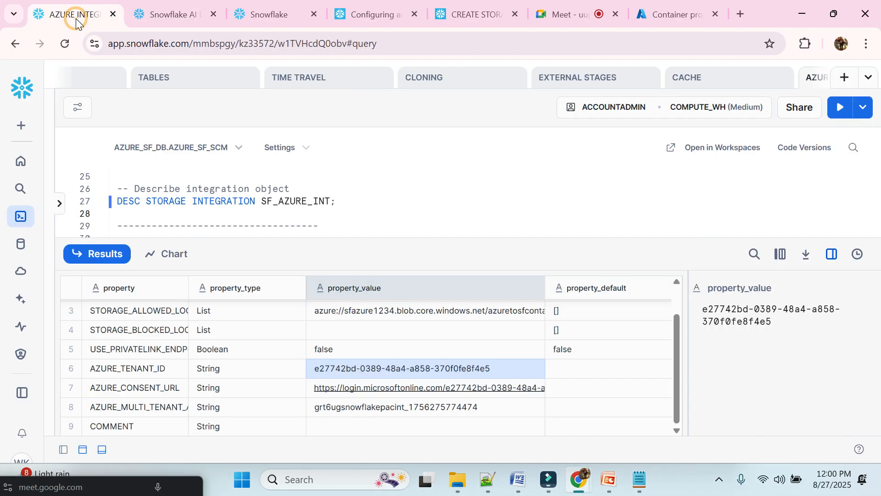
click(156, 400)
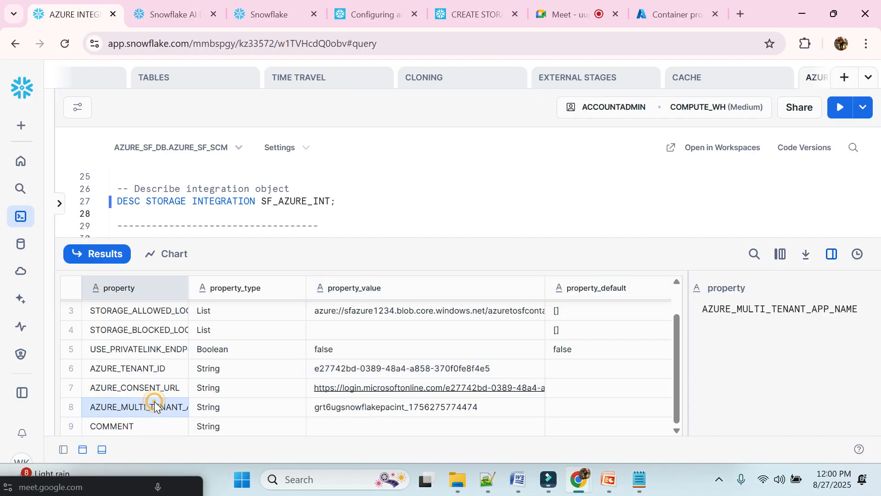
drag(188, 288, 245, 301)
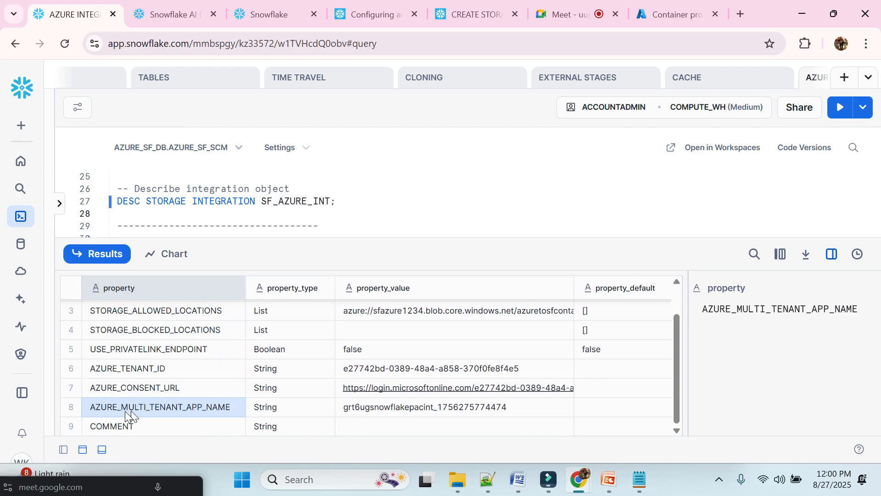
click(395, 408)
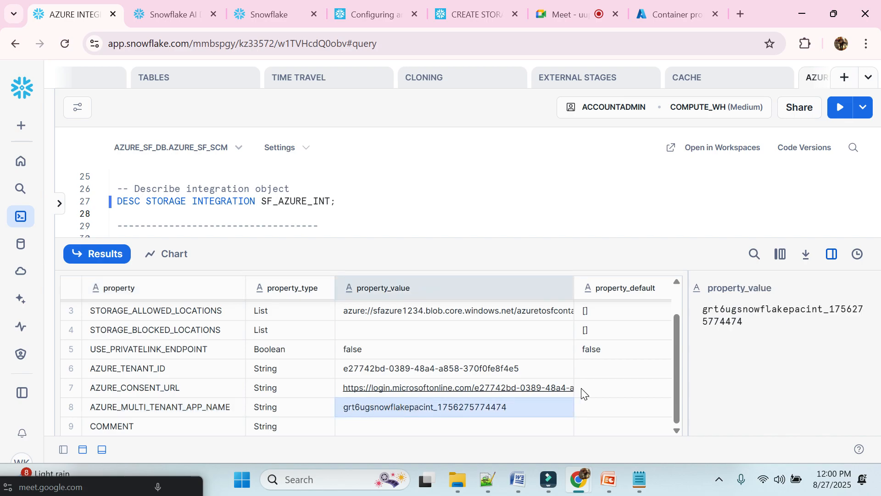
click(826, 289)
click(827, 289)
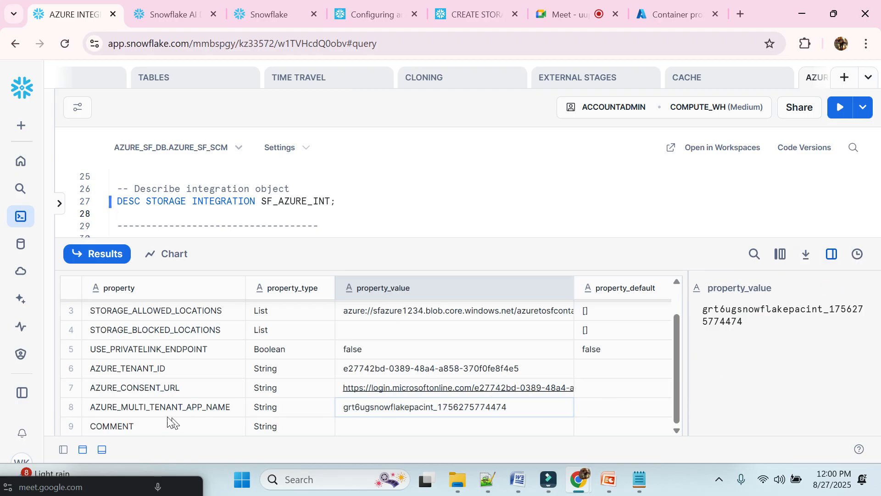
scroll(166, 418, up, 1)
scroll(166, 418, down, 1)
Step: In the Word notes, correct the red row label before azure_multi_tenant_app_name to "From 8th row:"
click(520, 482)
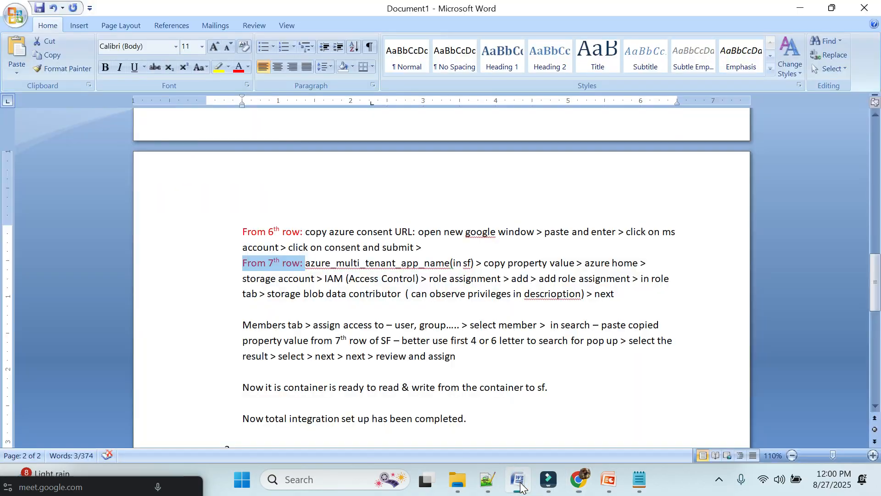
double_click(364, 264)
click(281, 263)
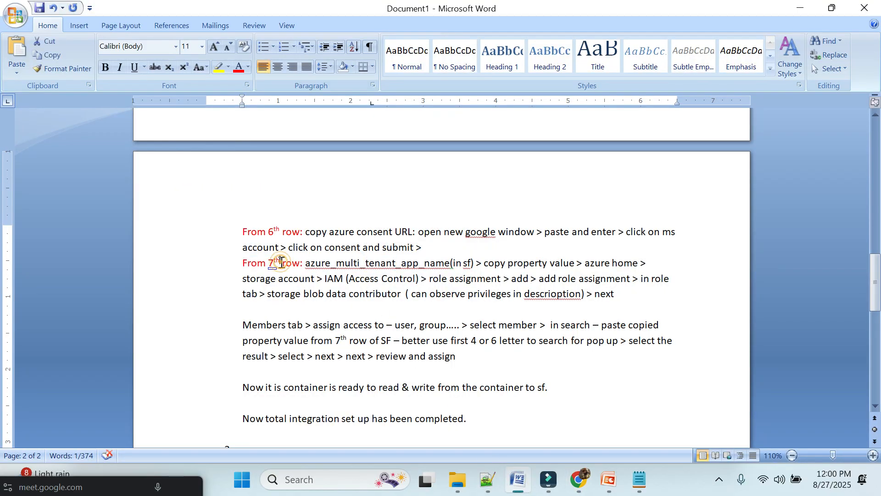
click(274, 264)
key(BackSpace)
text(8)
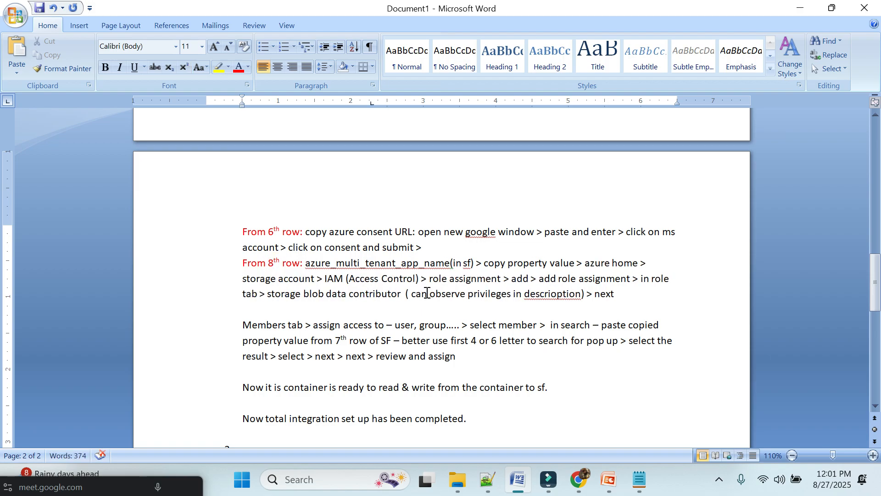
Step: Check the copy-property-value instruction in the notes and copy the AZURE_MULTI_TENANT_APP_NAME value in Snowflake again
triple_click(507, 268)
click(561, 324)
mouse_move(578, 479)
click(489, 418)
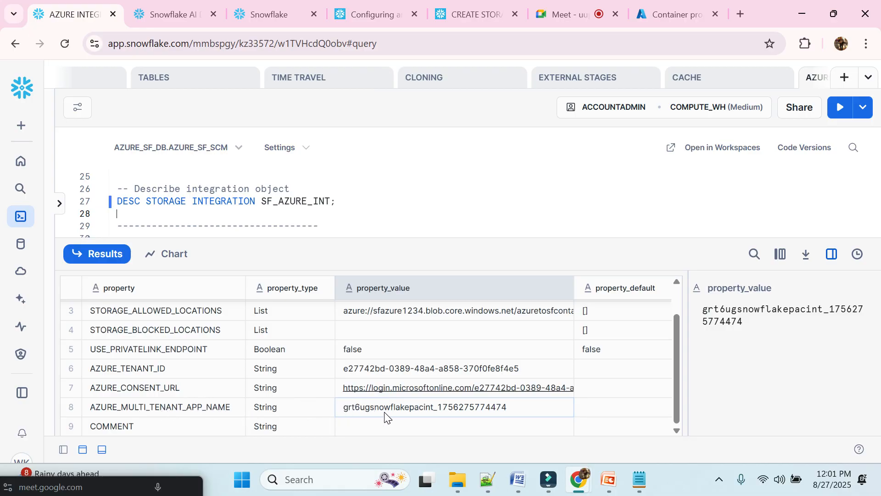
click(829, 289)
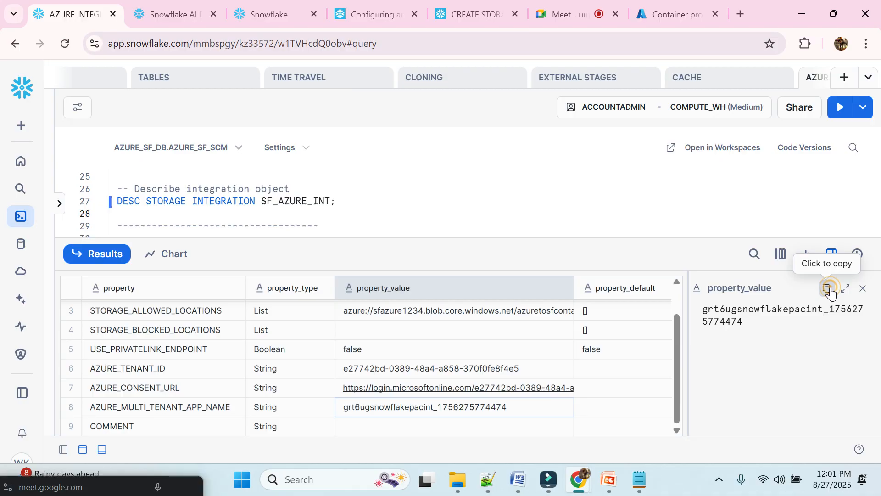
Step: Check the notes and, in the Azure portal, open the Access Control (IAM) page of the storage account sfazure1234
click(521, 481)
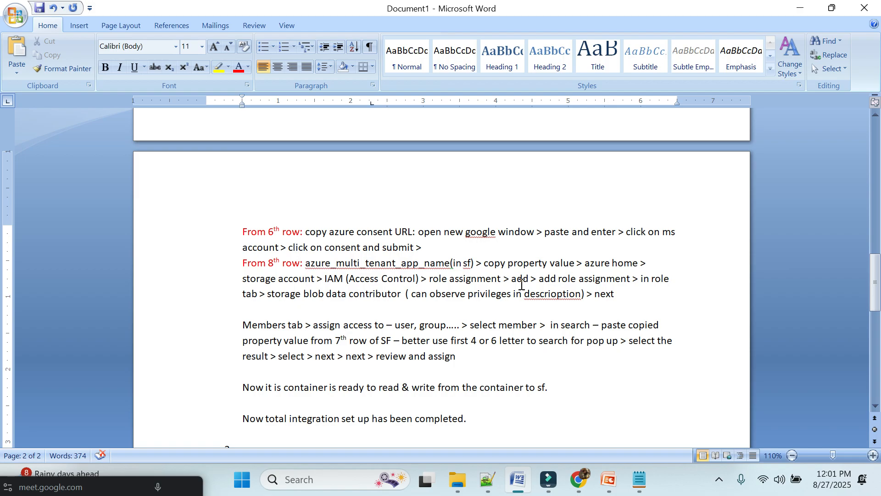
mouse_move(578, 479)
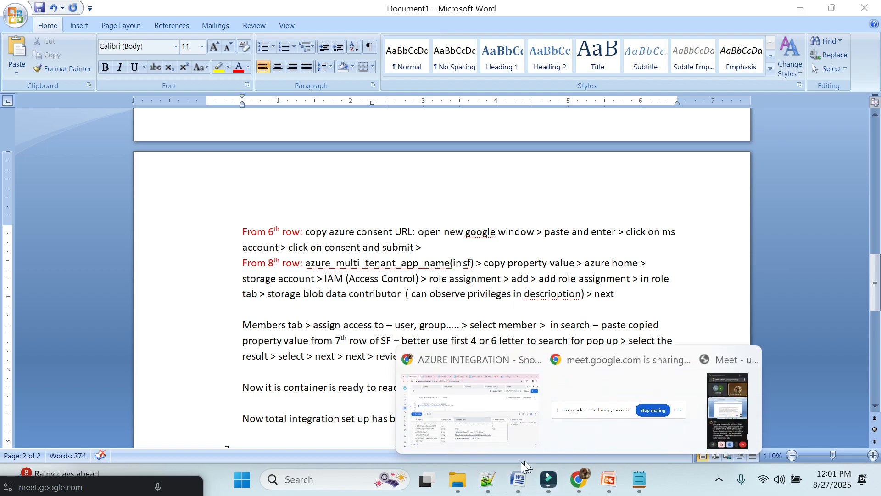
click(467, 426)
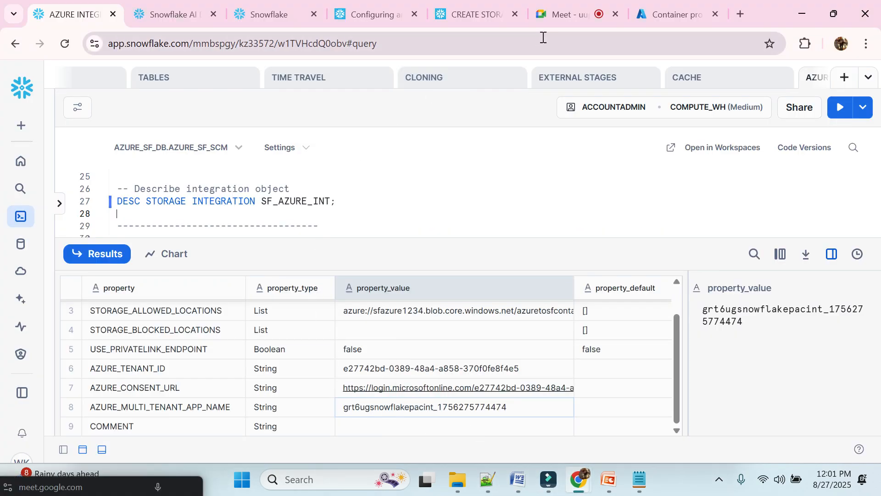
click(665, 20)
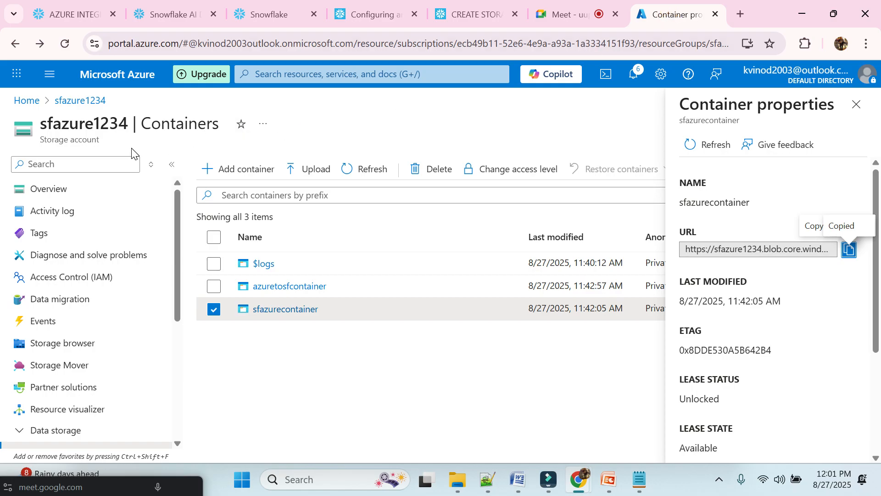
click(299, 76)
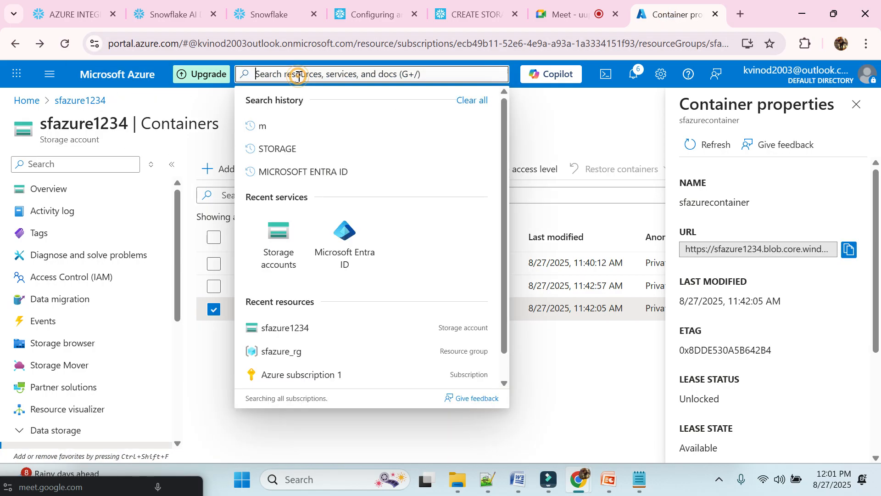
click(279, 245)
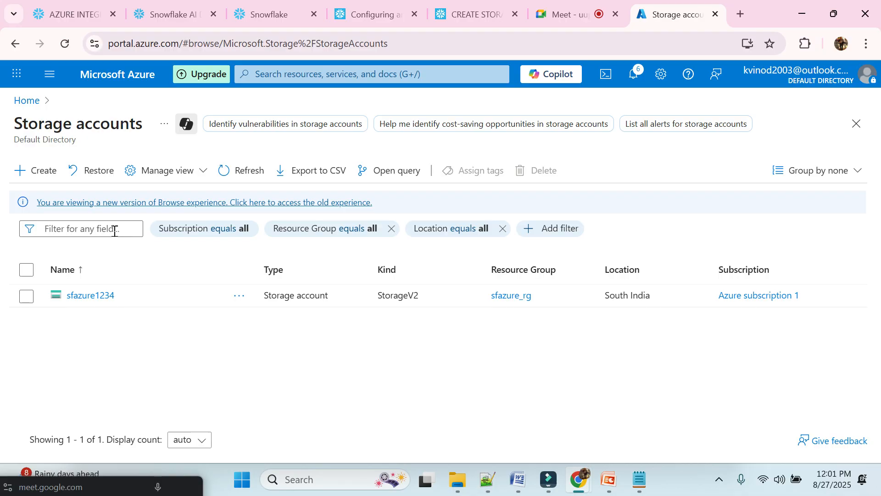
click(91, 296)
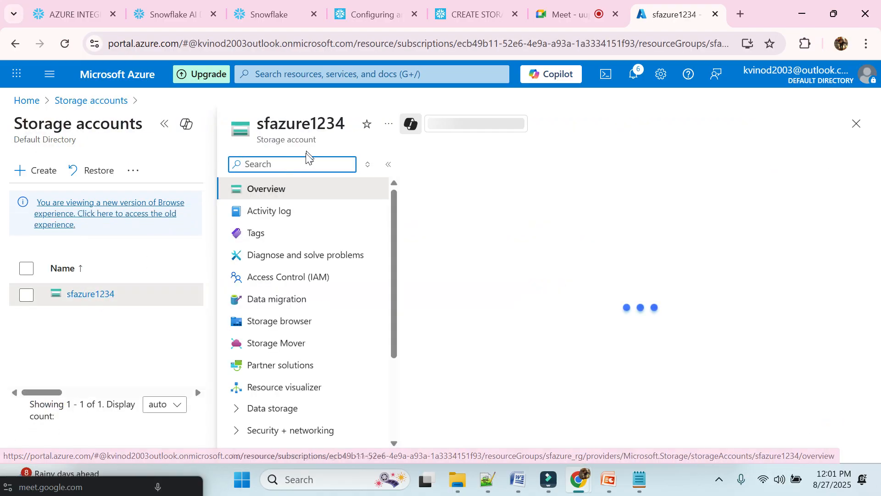
click(292, 164)
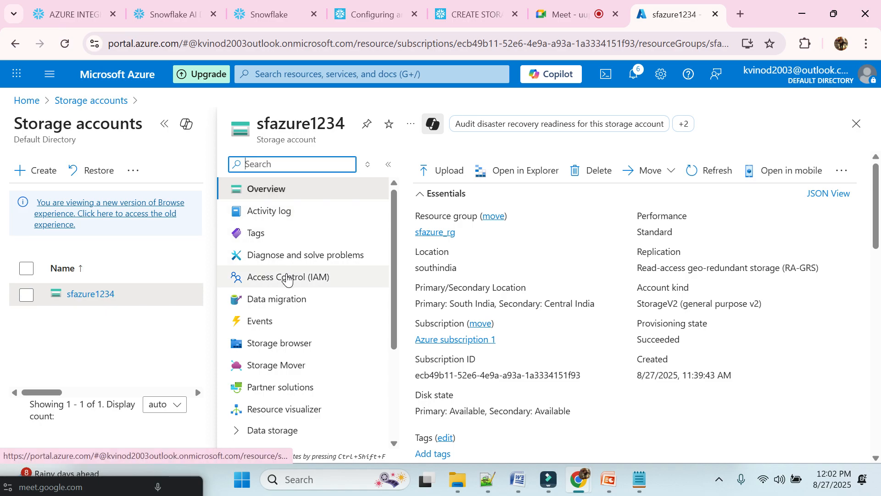
click(287, 278)
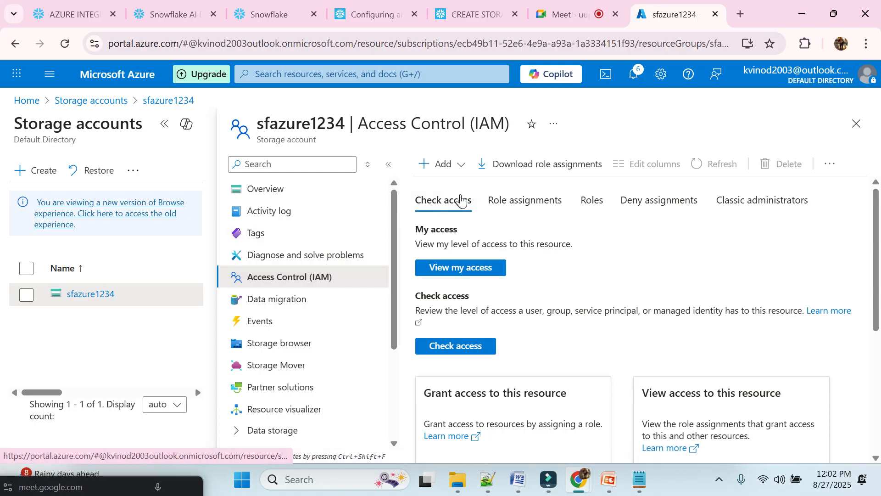
Step: Show the storage account's role assignments, examine the list, and review the matching role assignment instruction in the Word notes
click(512, 207)
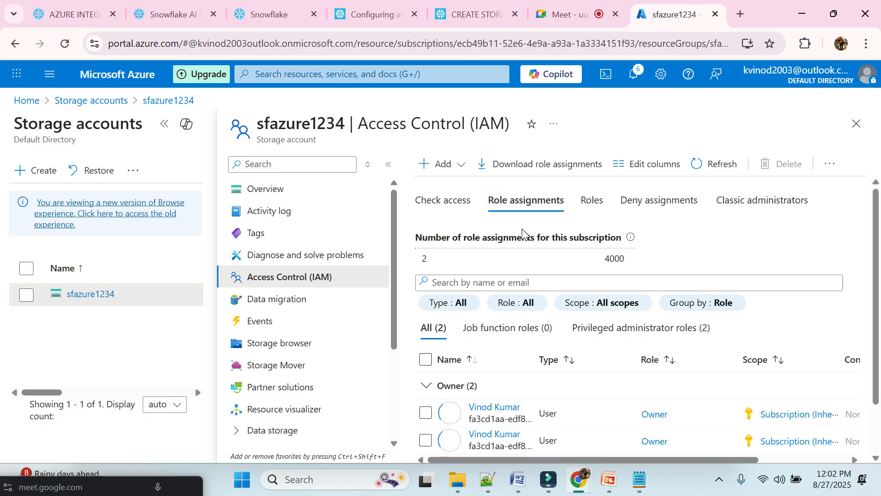
scroll(659, 309, down, 2)
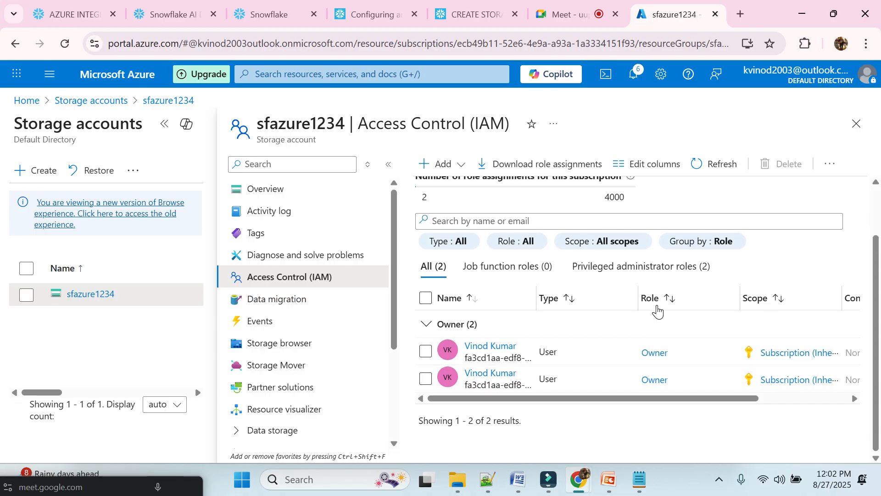
scroll(539, 341, up, 2)
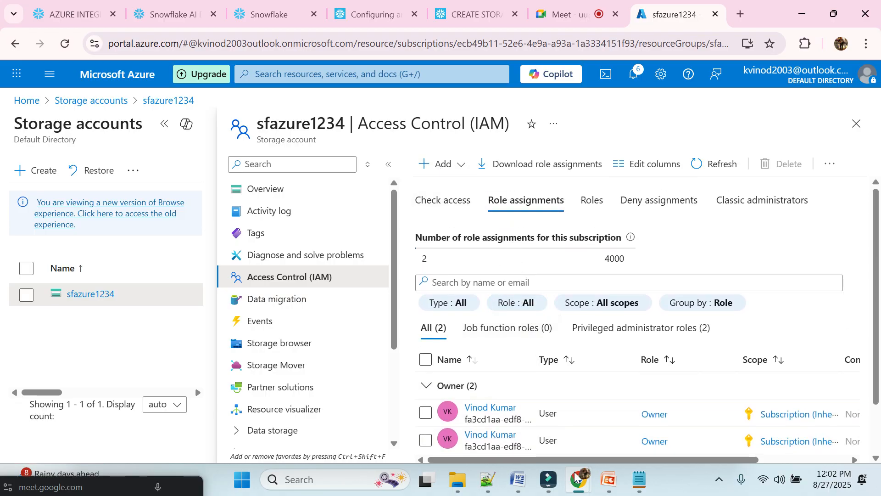
click(523, 484)
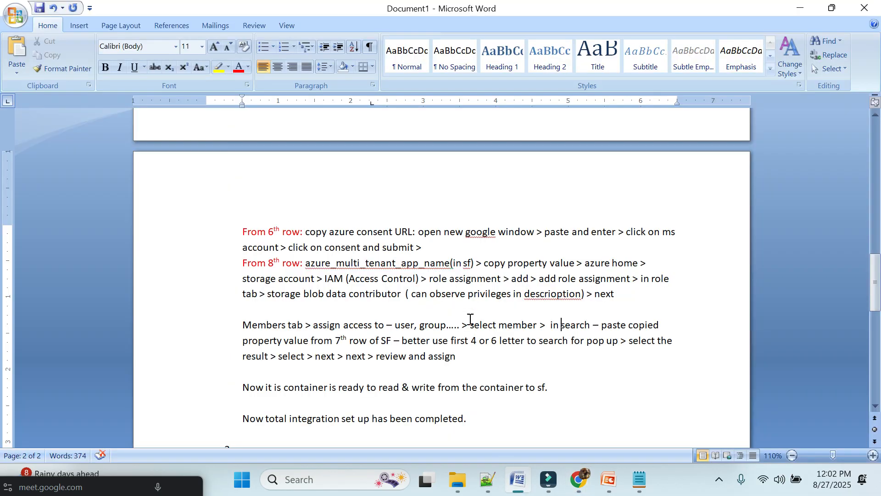
double_click(455, 278)
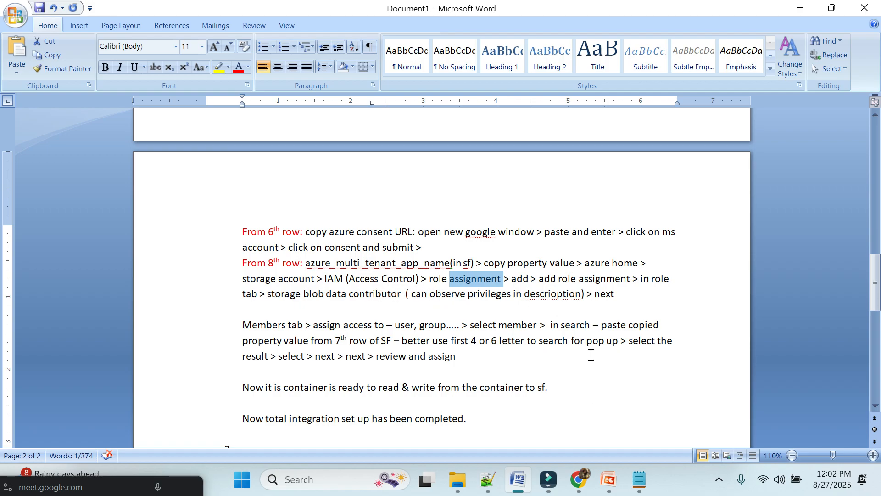
Step: In the Azure portal, start adding a role assignment on the sfazure1234 storage account and ready the role search
mouse_move(579, 479)
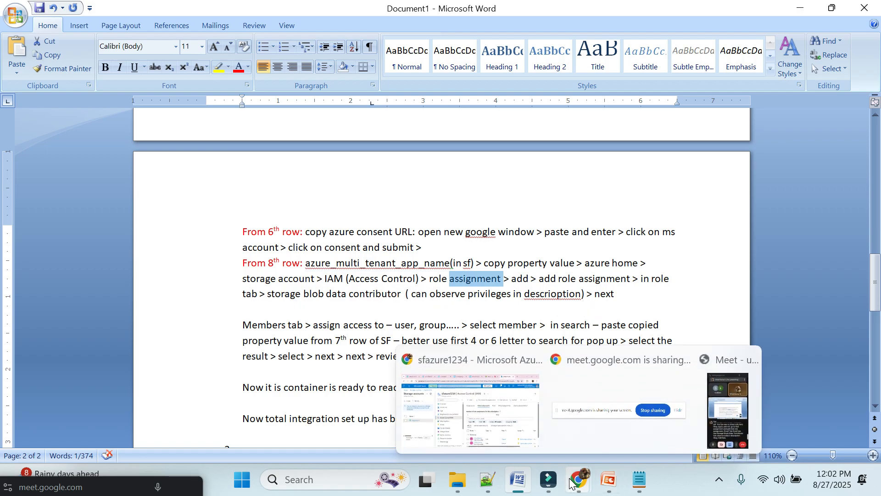
click(500, 423)
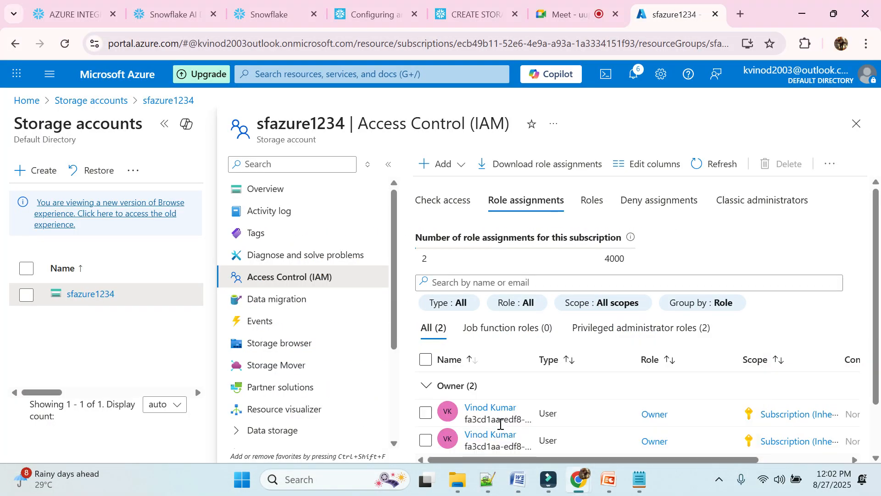
click(444, 174)
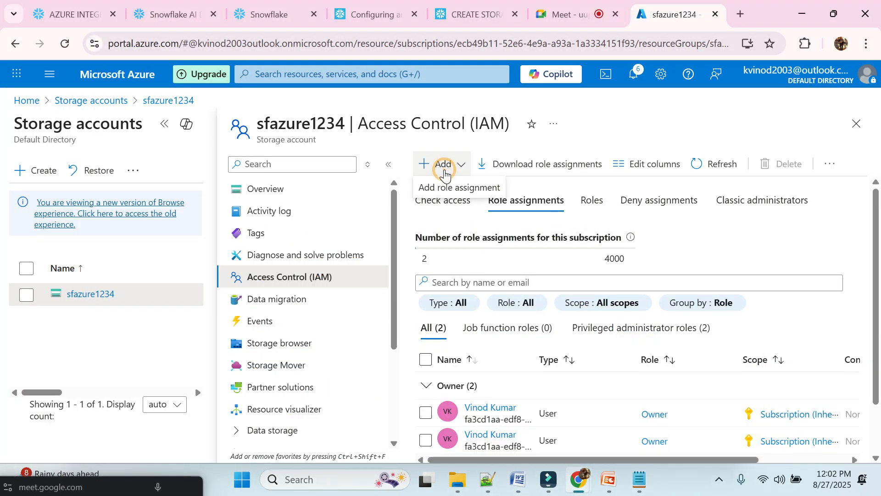
click(450, 186)
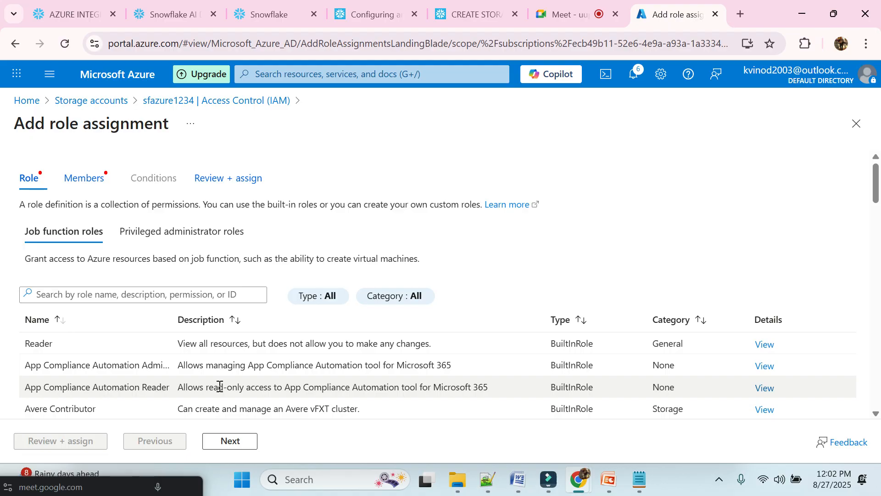
click(154, 296)
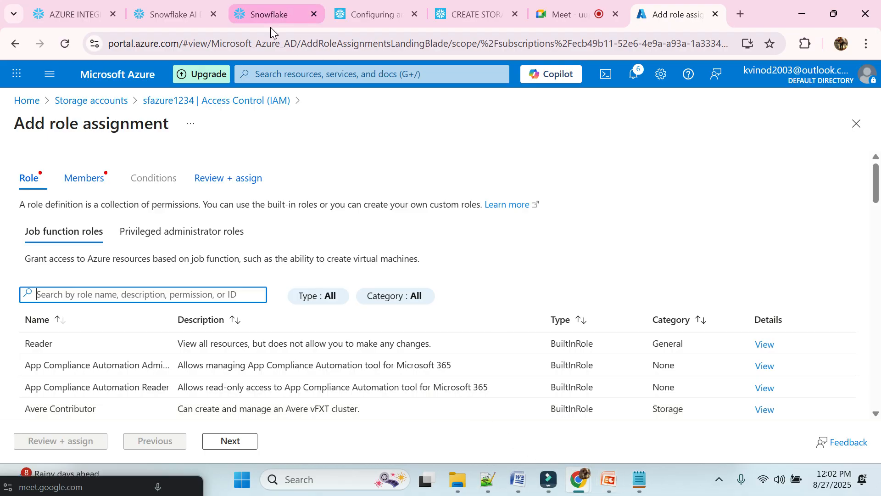
Step: In Snowflake, show the roles available for running the worksheet, then open the USERS & ROLES 2 worksheet
click(87, 14)
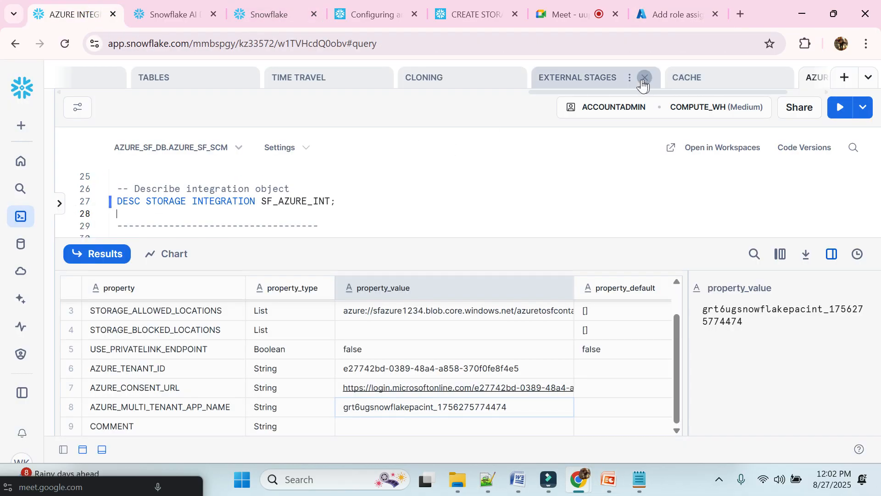
click(618, 108)
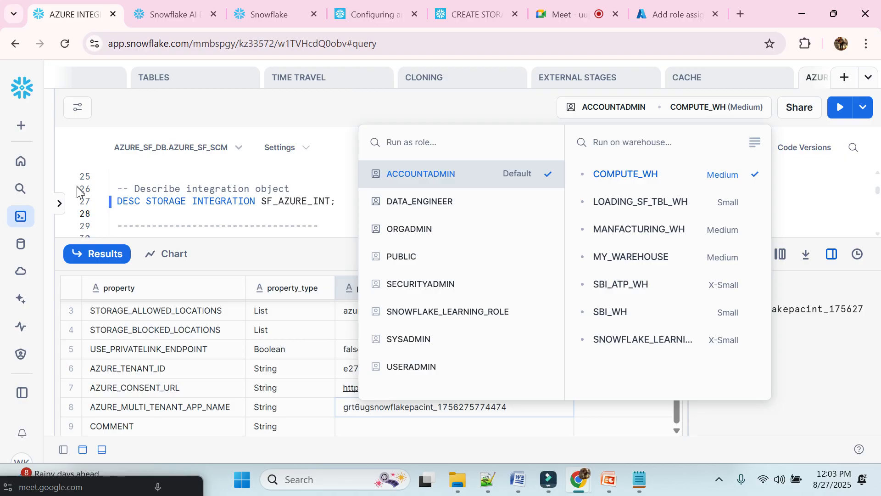
click(60, 203)
click(59, 203)
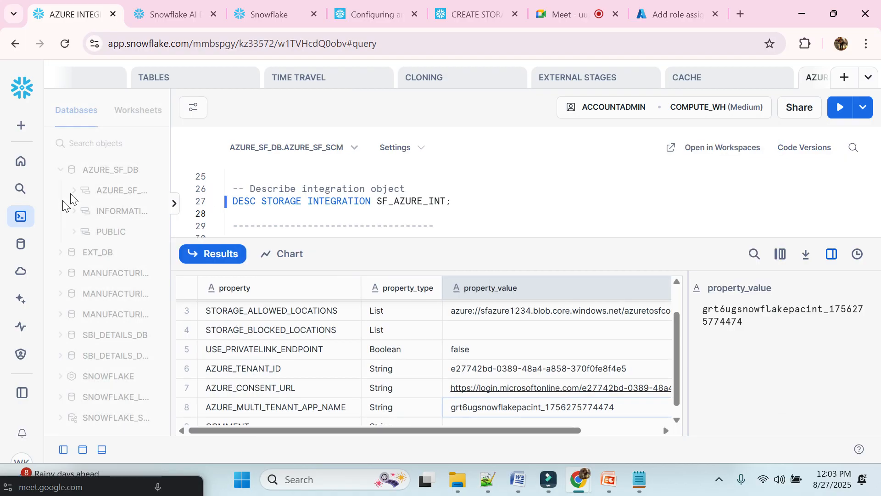
click(141, 111)
scroll(144, 277, down, 3)
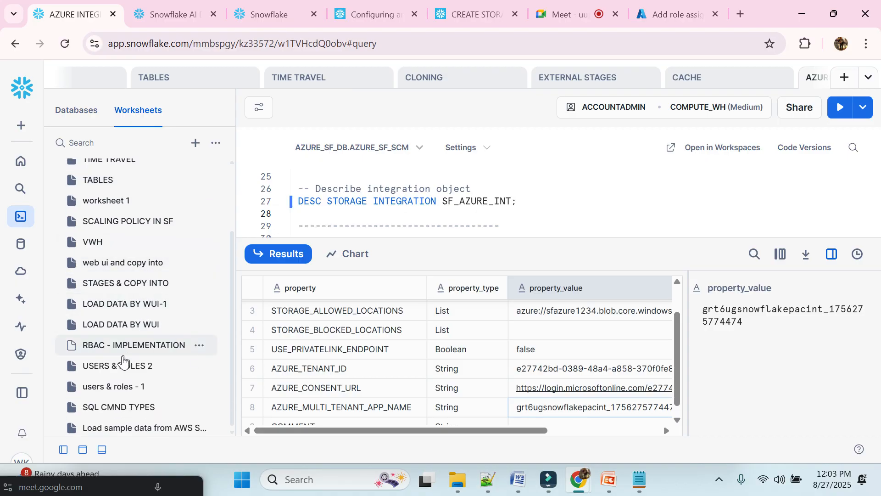
mouse_move(114, 368)
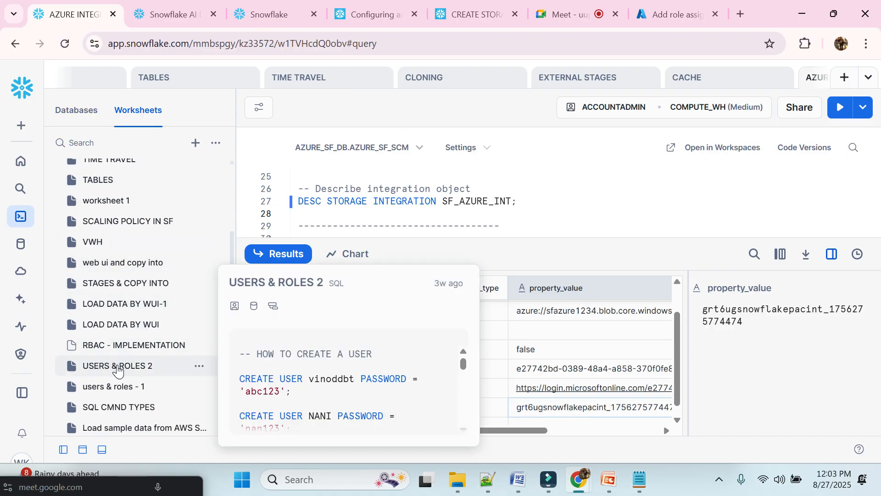
click(118, 369)
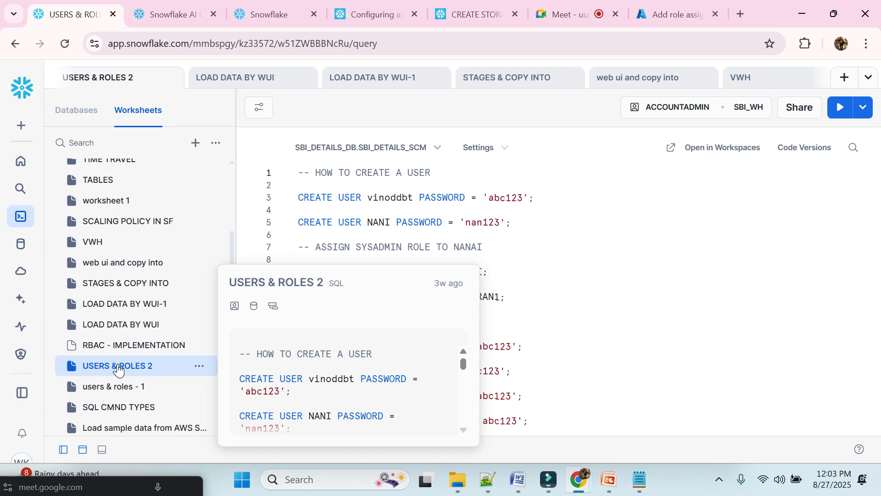
Step: Review the worksheet's statements for creating users, creating a custom role and granting roles to users and other roles
click(545, 262)
scroll(544, 263, down, 1)
scroll(544, 263, up, 1)
scroll(545, 263, down, 3)
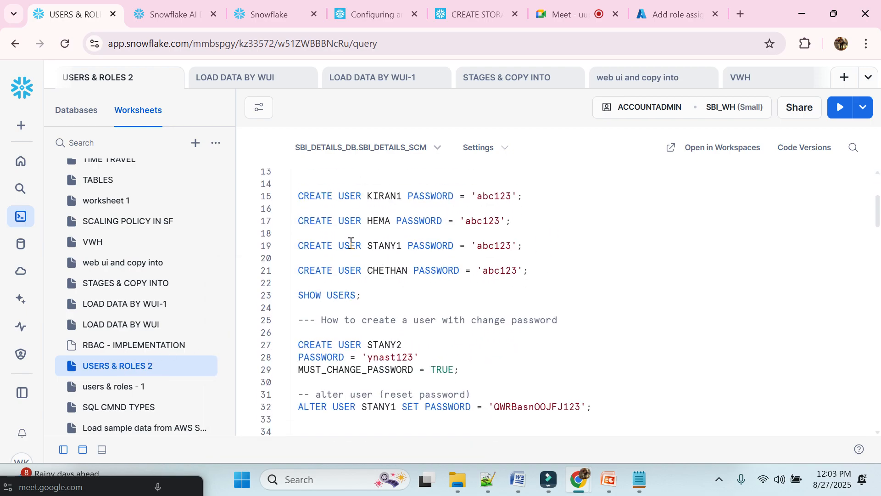
scroll(400, 291, down, 2)
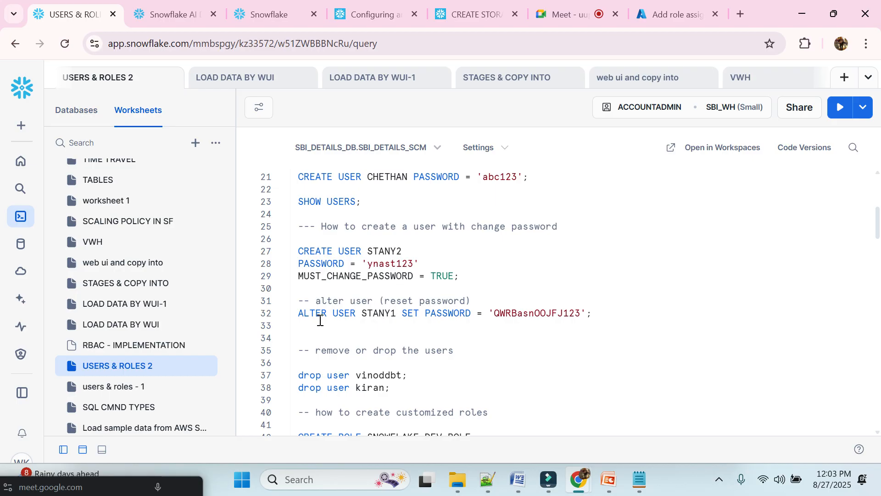
scroll(399, 390, down, 4)
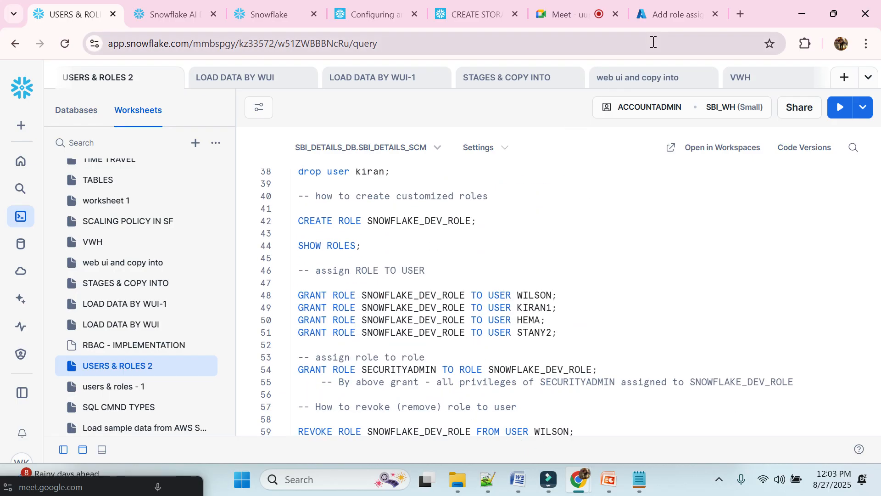
Step: Browse the job function roles in the Azure portal and highlight the storage blob data contributor role name in the Word notes
click(674, 13)
scroll(103, 366, down, 7)
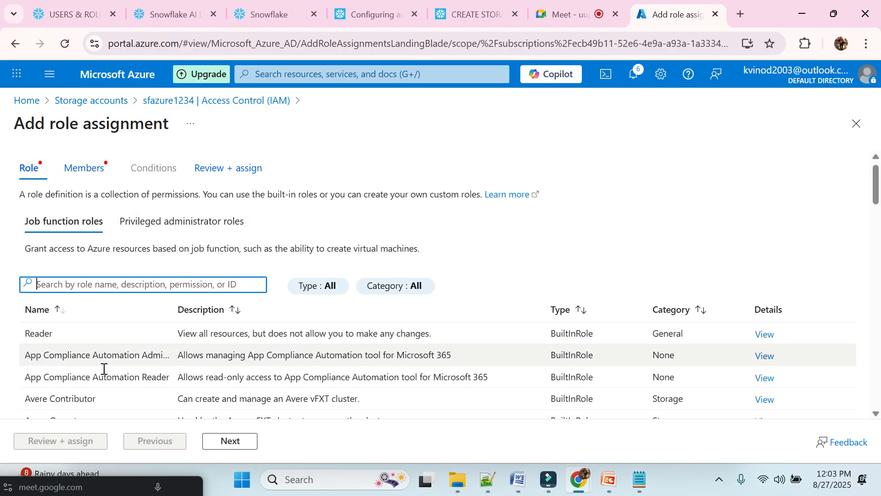
scroll(104, 368, down, 8)
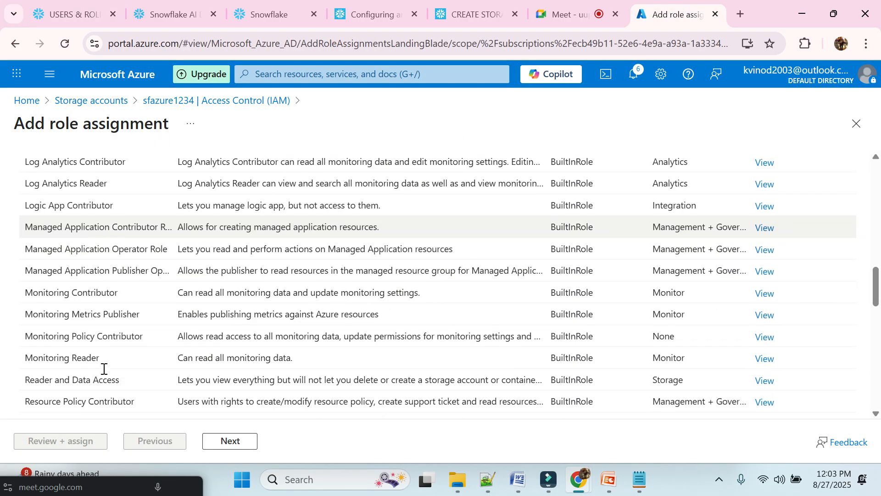
scroll(103, 369, up, 15)
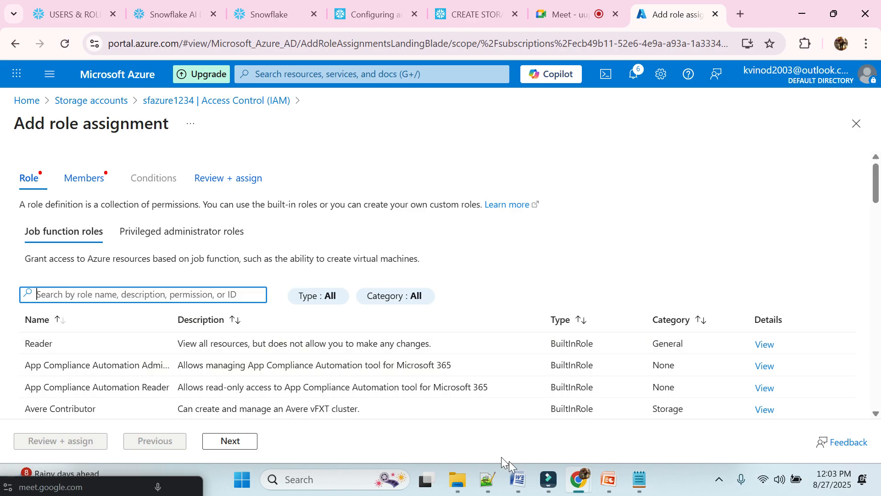
click(519, 482)
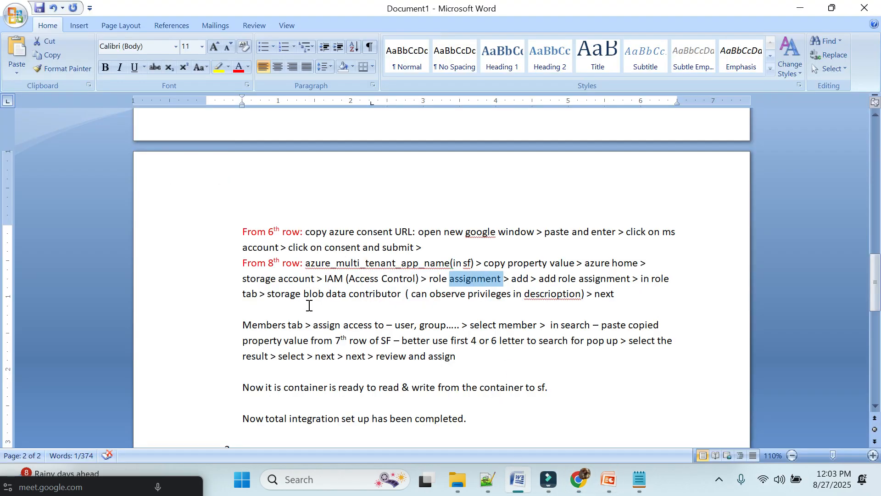
drag(403, 294, 290, 294)
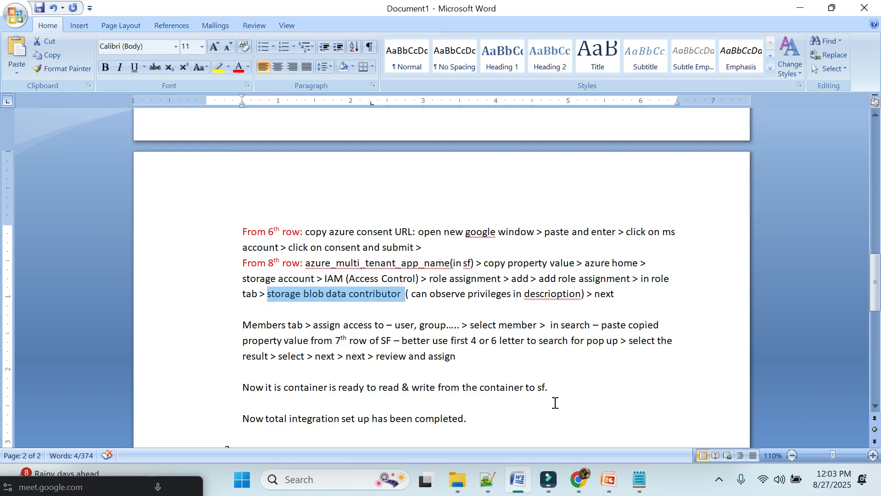
Step: Back in the Azure portal, search the job function roles for "STORAGE BLOB" and examine the matching roles' descriptions
click(578, 479)
click(510, 442)
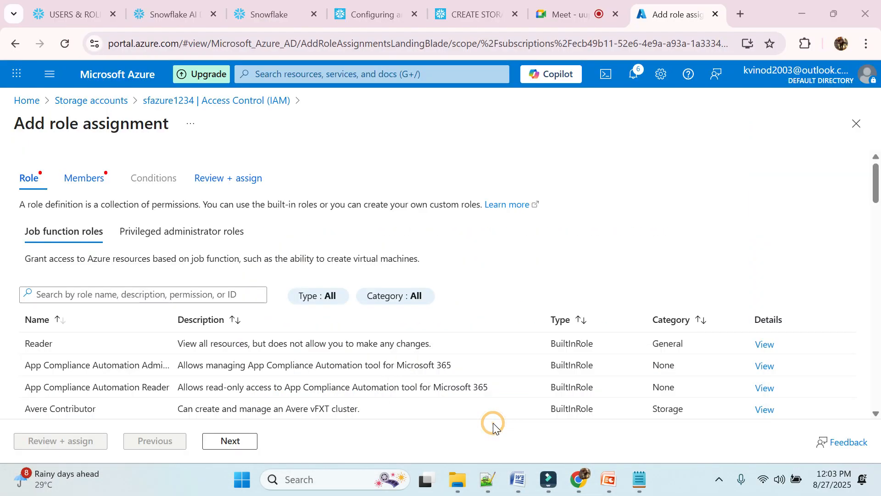
text(STORAGE)
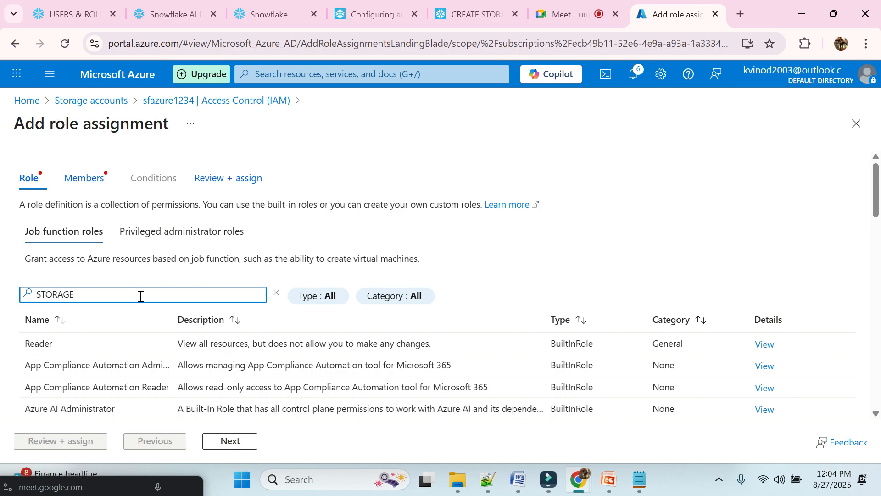
text( BLOB)
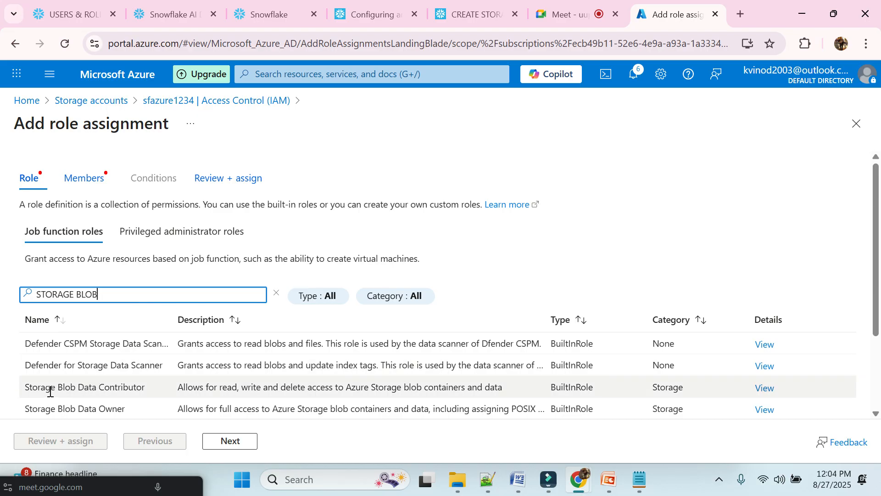
scroll(150, 367, down, 2)
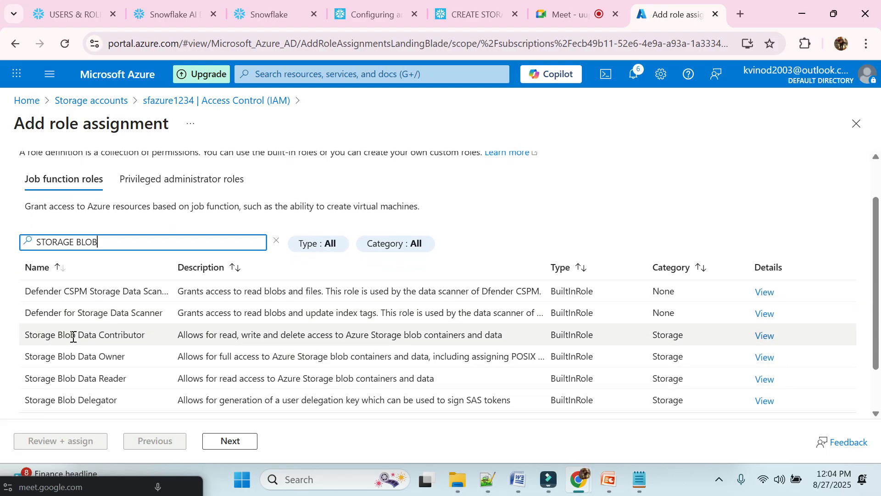
scroll(126, 338, down, 1)
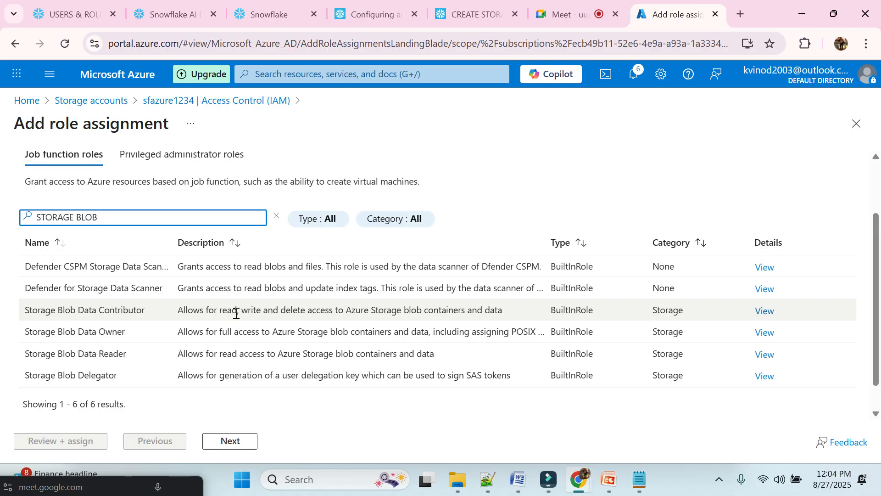
Step: In Snowflake, reopen the AZURE INTEGRATION worksheet and hide its query results
click(71, 5)
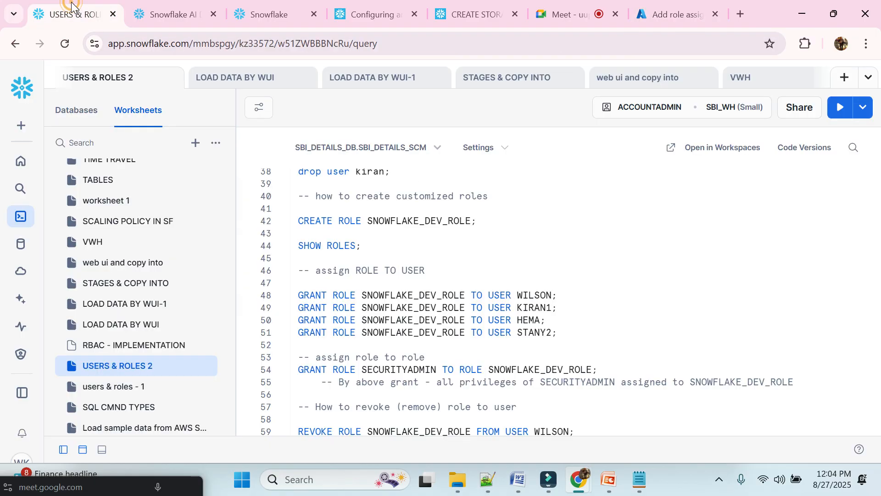
scroll(127, 198, up, 3)
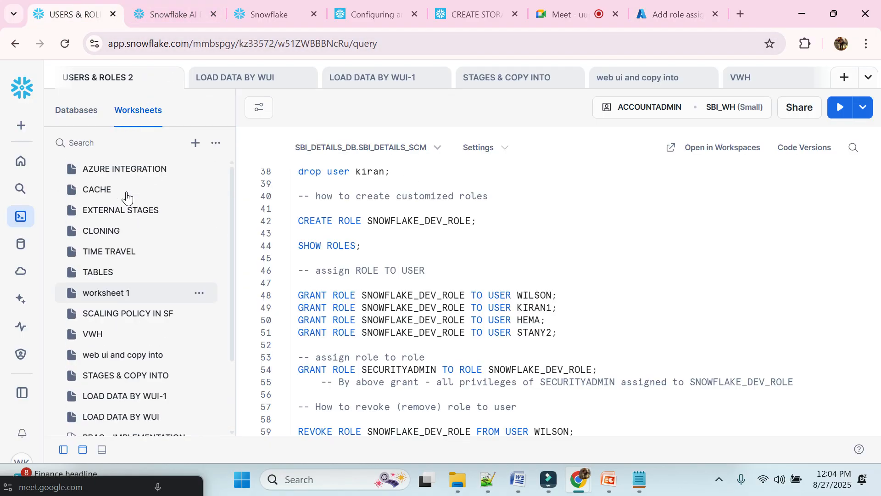
click(127, 172)
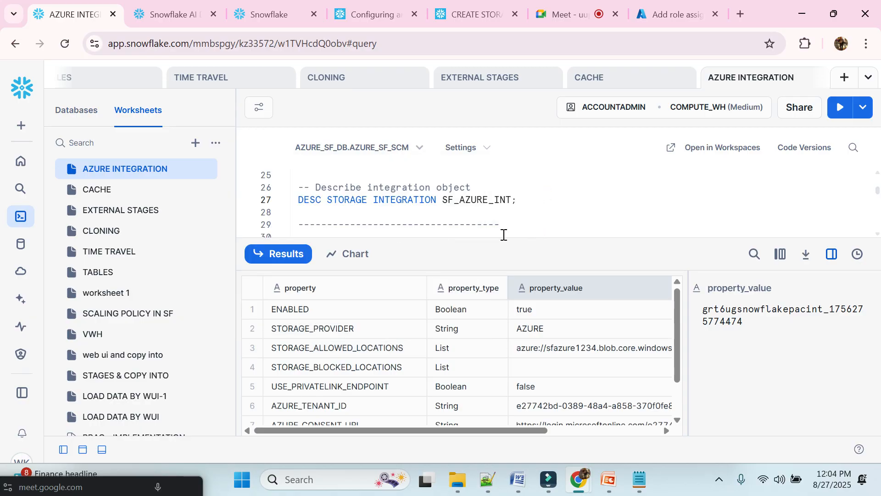
click(282, 253)
Step: Review the storage integration, file format and stage statements, and highlight the list command for the AZURE_SF_STG stage
scroll(489, 214, up, 2)
scroll(489, 214, up, 2)
scroll(359, 329, up, 3)
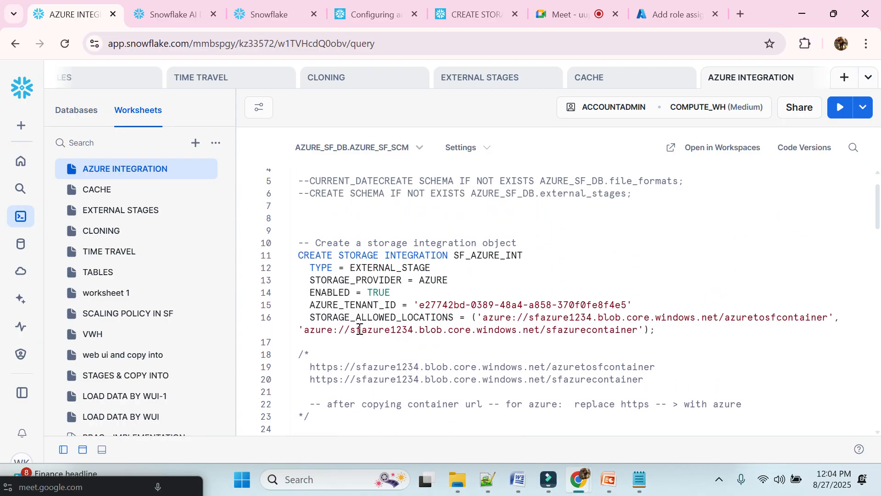
scroll(359, 328, up, 1)
scroll(359, 329, down, 8)
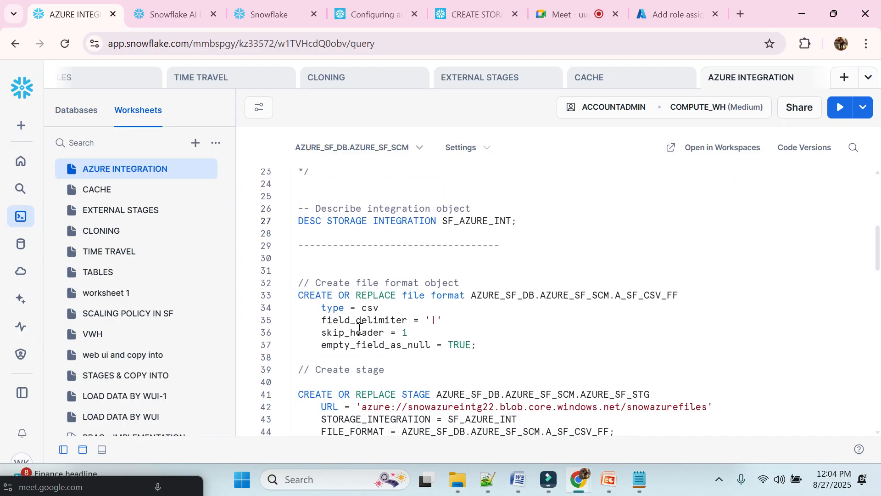
scroll(359, 329, down, 5)
drag(297, 293, 552, 296)
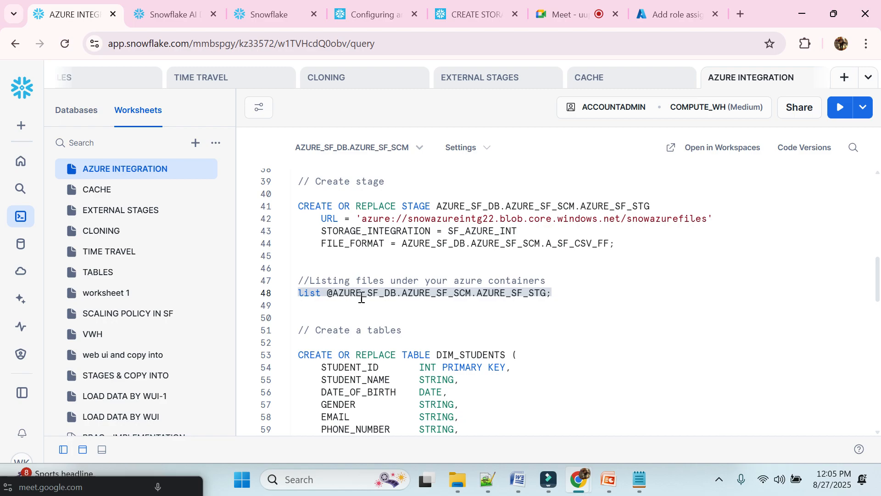
click(359, 306)
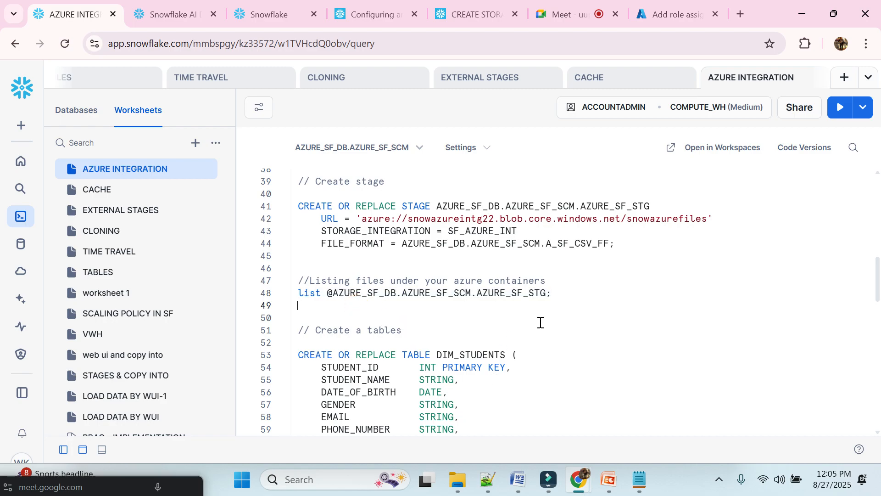
Step: In the Azure portal, select the Storage Blob Data Contributor role and view its permission details, then close them
click(662, 14)
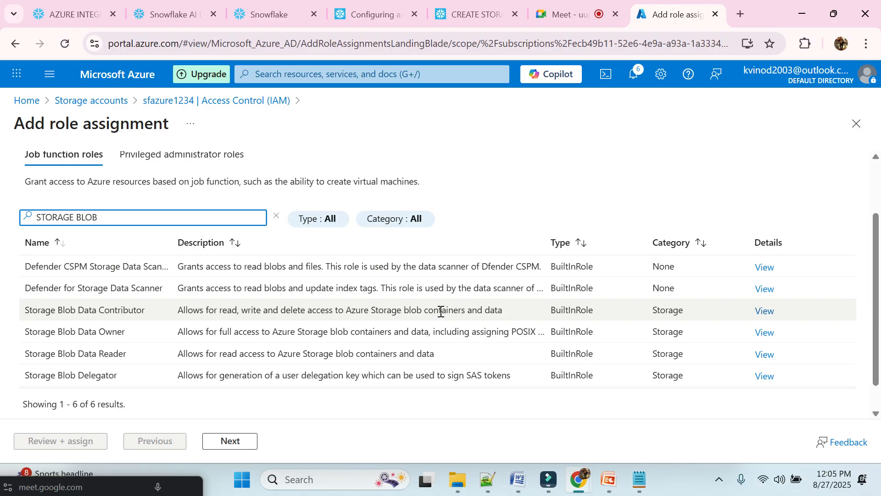
click(237, 311)
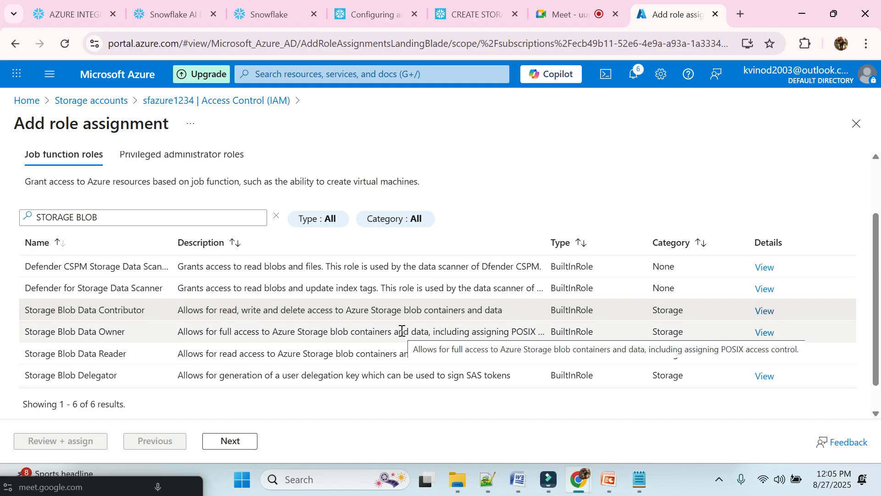
click(765, 311)
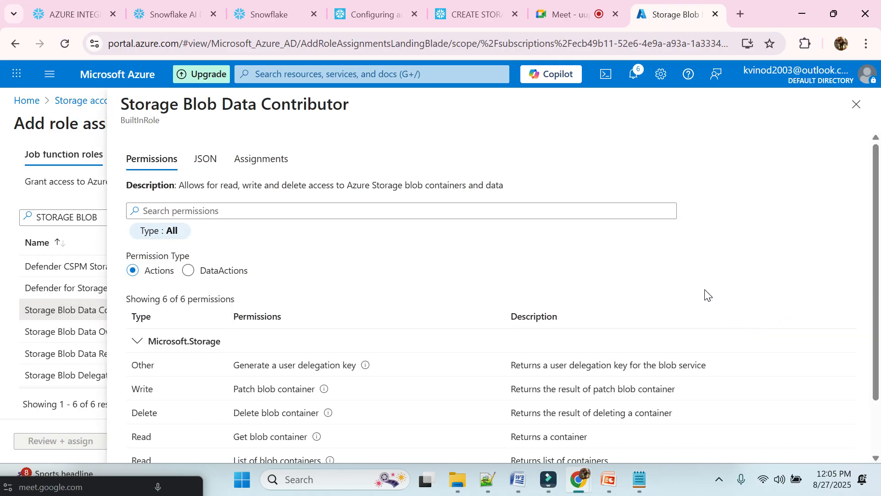
click(857, 104)
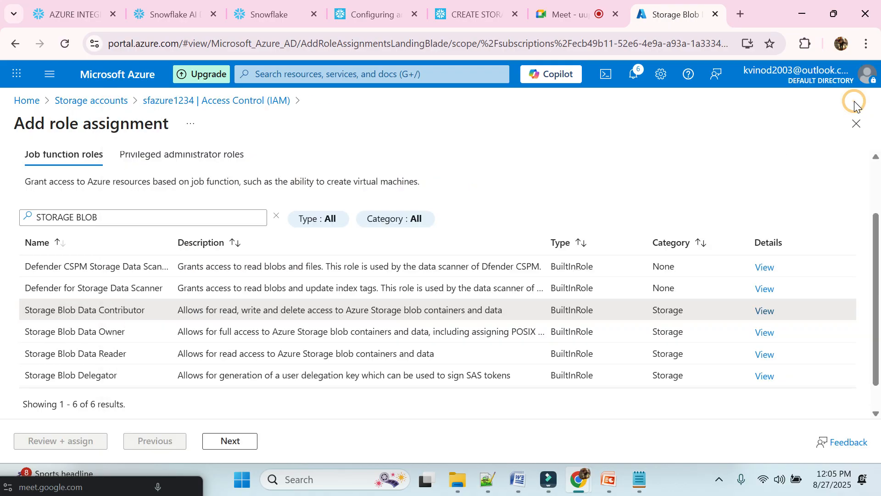
click(184, 312)
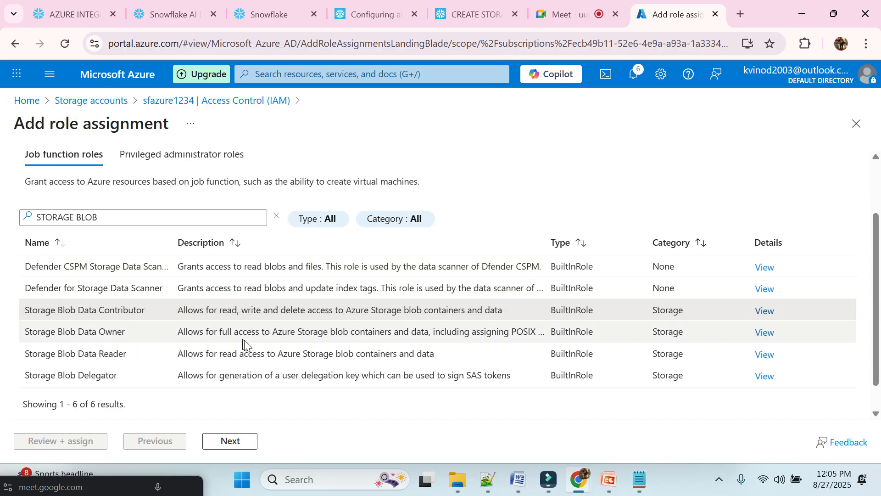
click(246, 446)
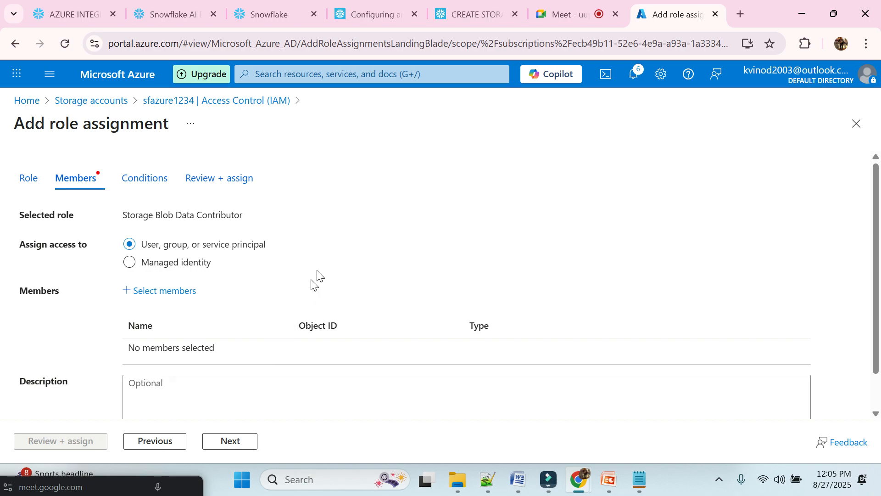
scroll(324, 257, down, 1)
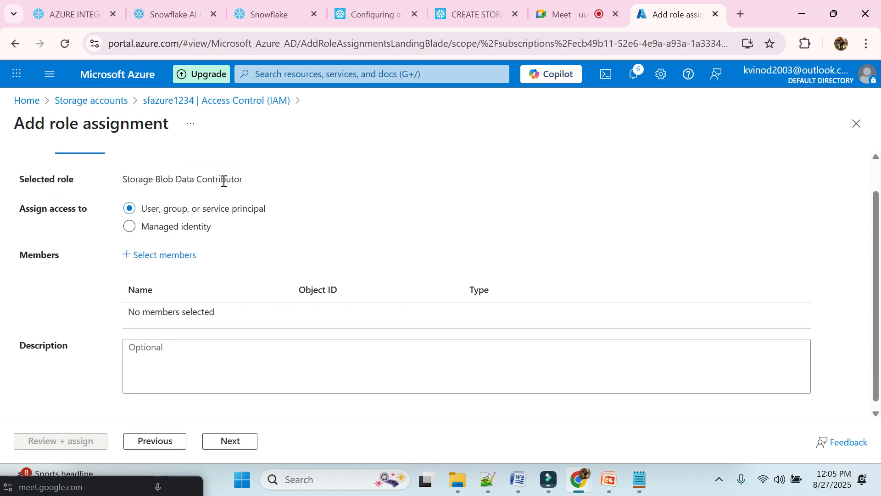
click(20, 48)
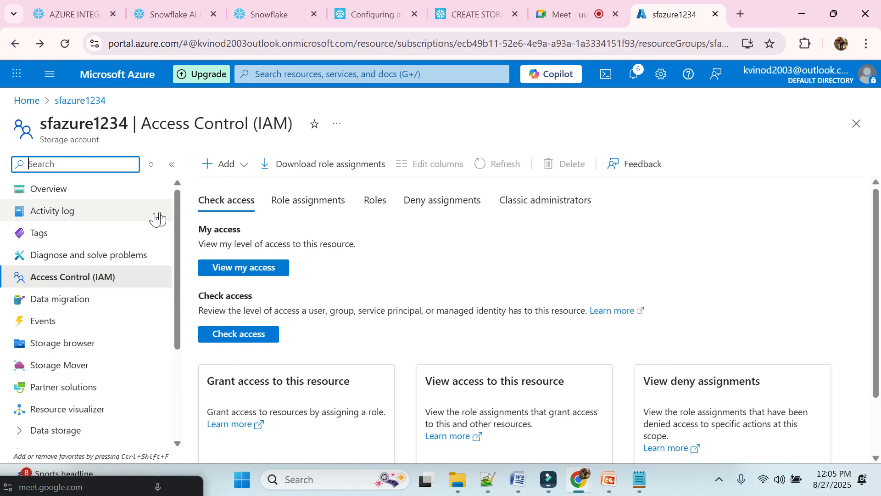
Step: View the role assignments in sfazure1234's access control and start adding a new role assignment
click(96, 278)
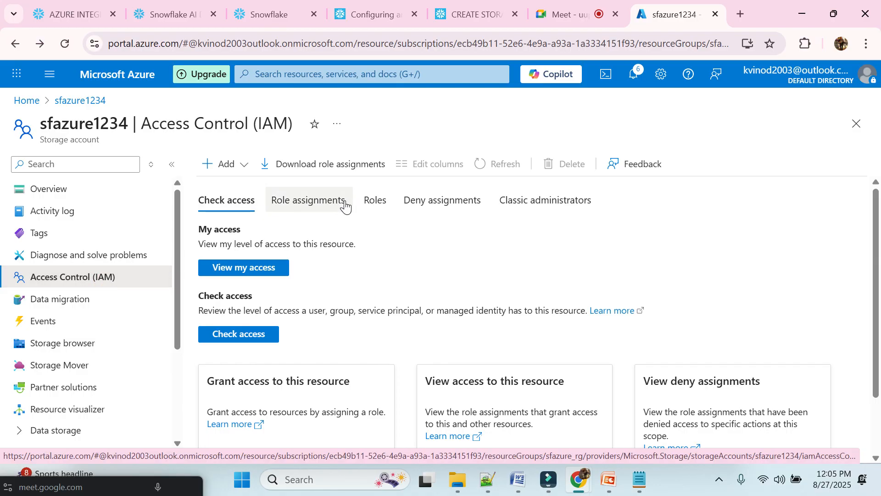
click(328, 203)
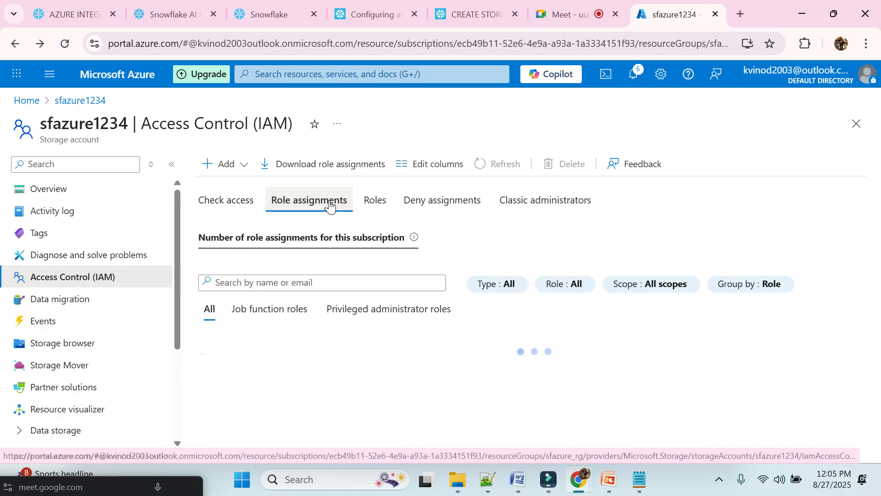
click(242, 171)
click(242, 187)
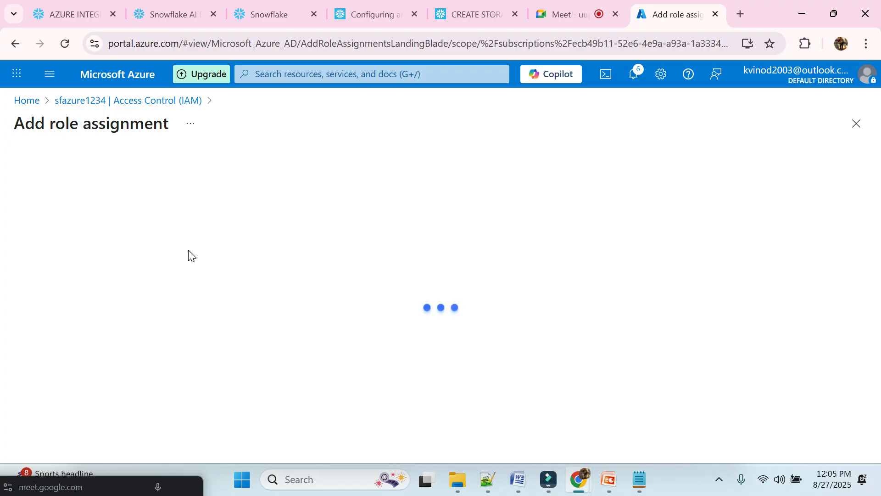
Step: Search the job function roles for "storage blob", select Storage Blob Data Contributor, and proceed to the assignment's members stage
click(167, 302)
text(S)
key(BackSpace)
text(su)
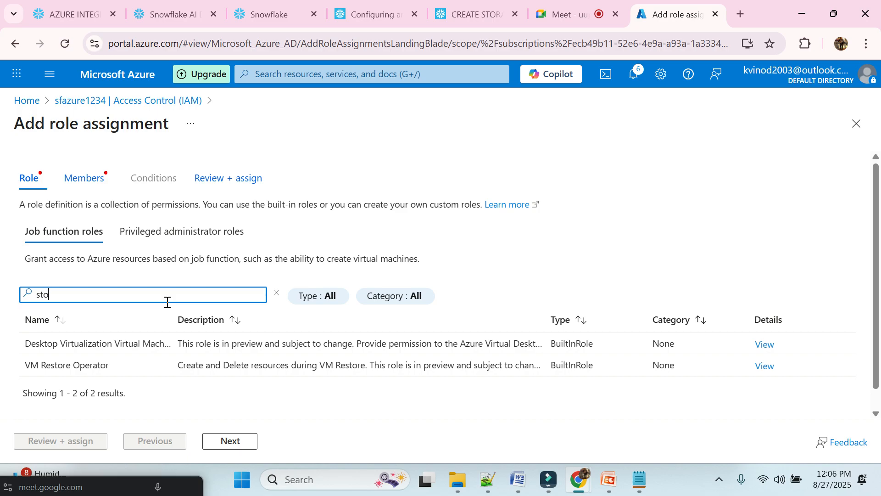
text(orage blob)
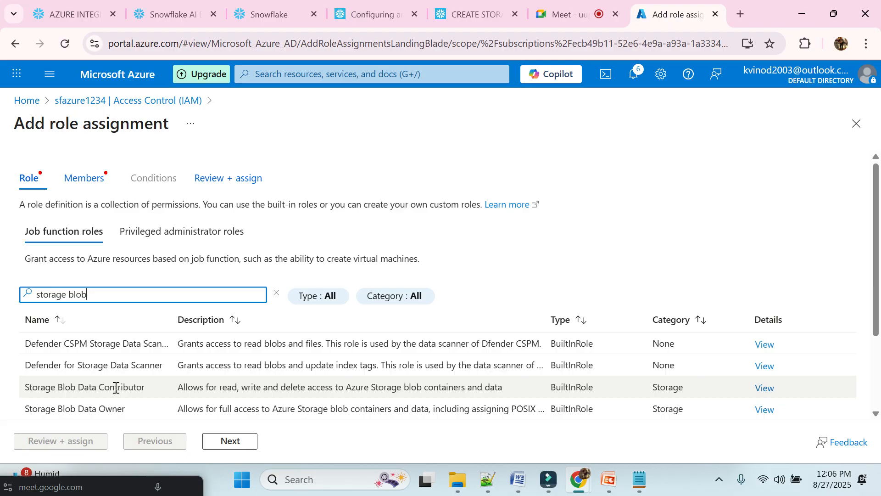
scroll(240, 356, down, 2)
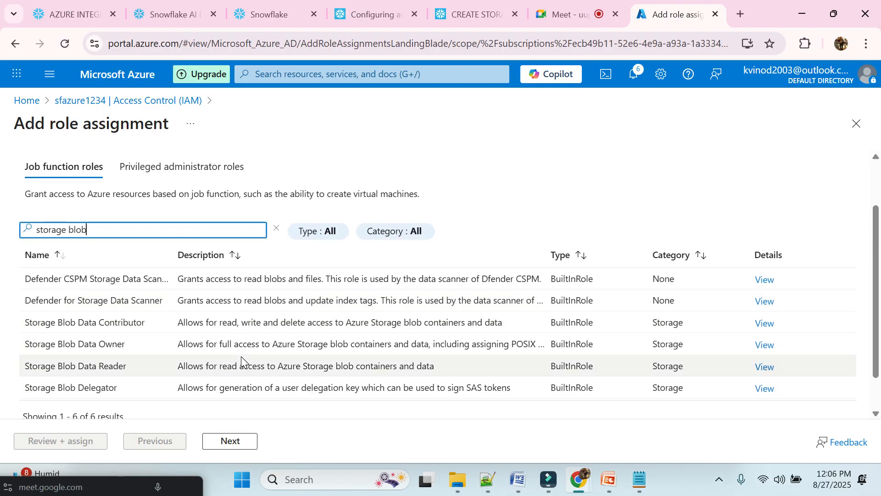
click(166, 322)
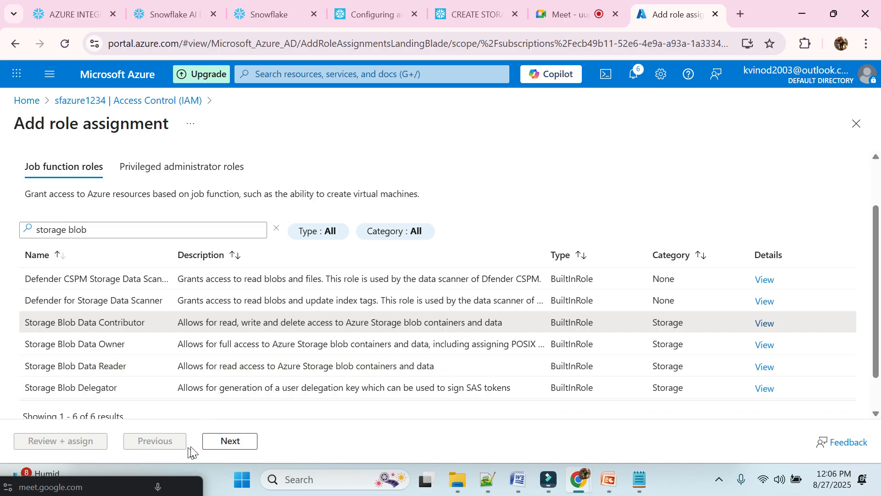
click(215, 452)
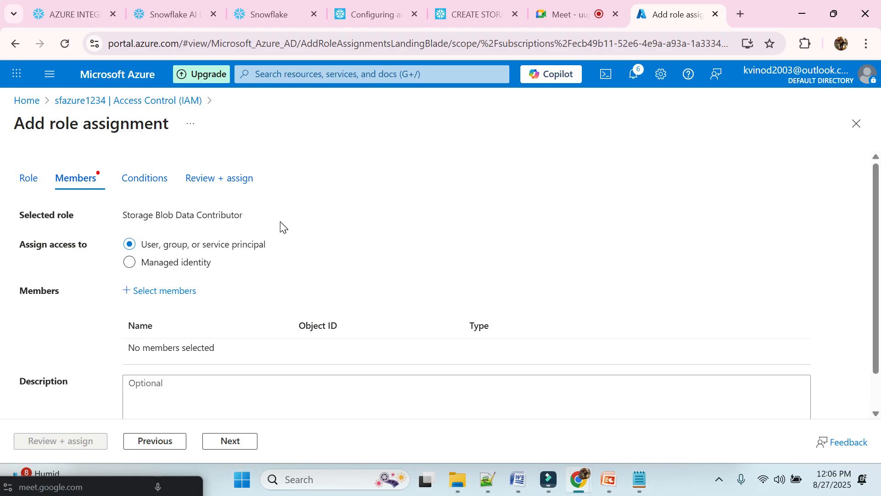
scroll(280, 227, down, 1)
scroll(280, 227, up, 1)
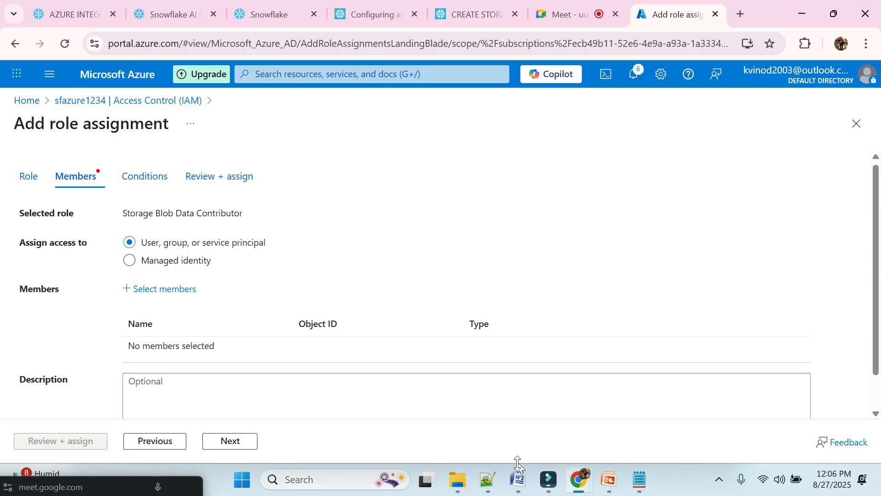
Step: Read the member assignment instructions in the Word notes and compare the access type with the Azure role assignment form
click(518, 480)
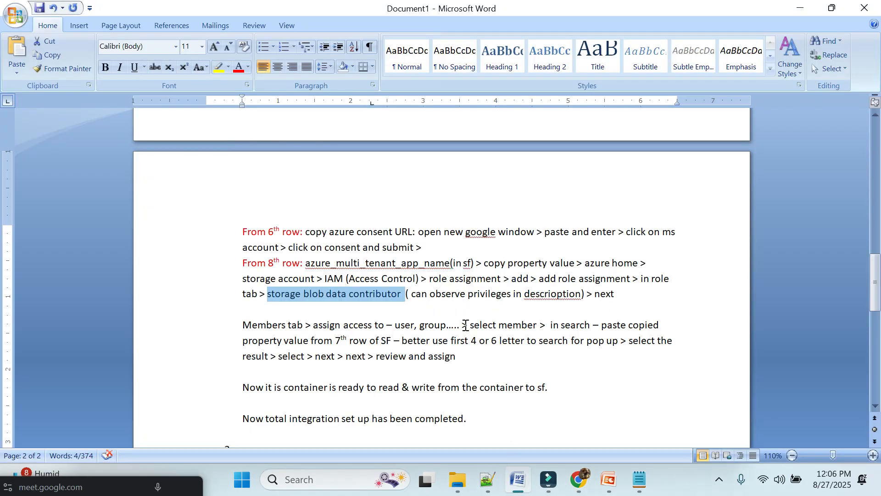
double_click(295, 330)
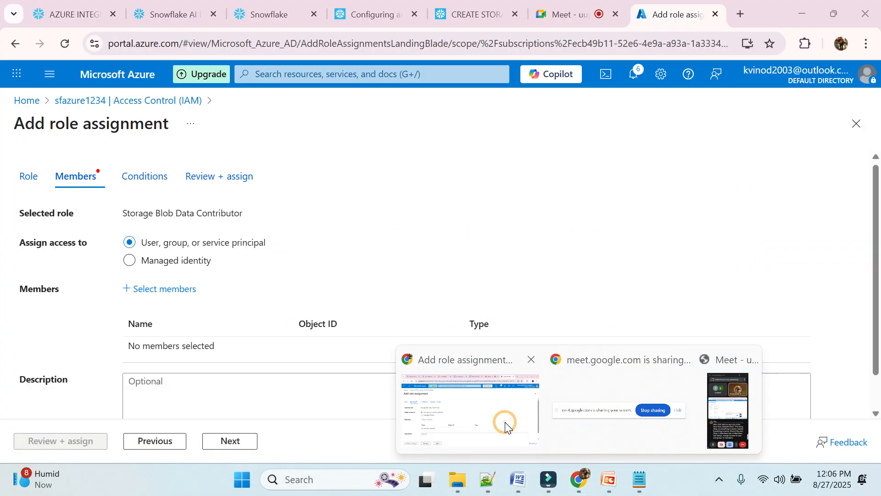
click(505, 422)
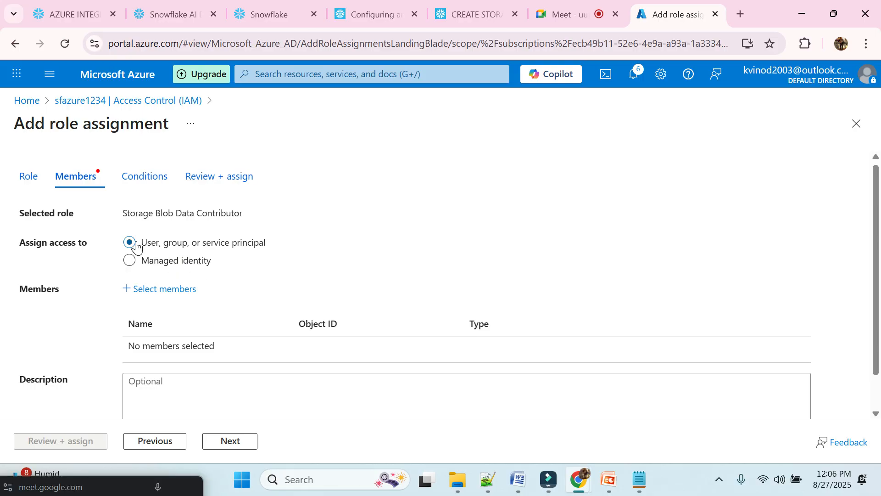
click(523, 483)
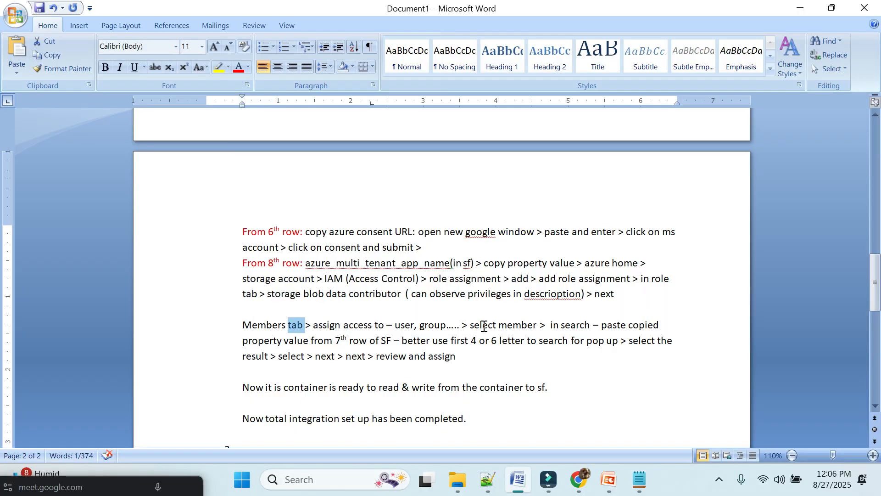
double_click(505, 324)
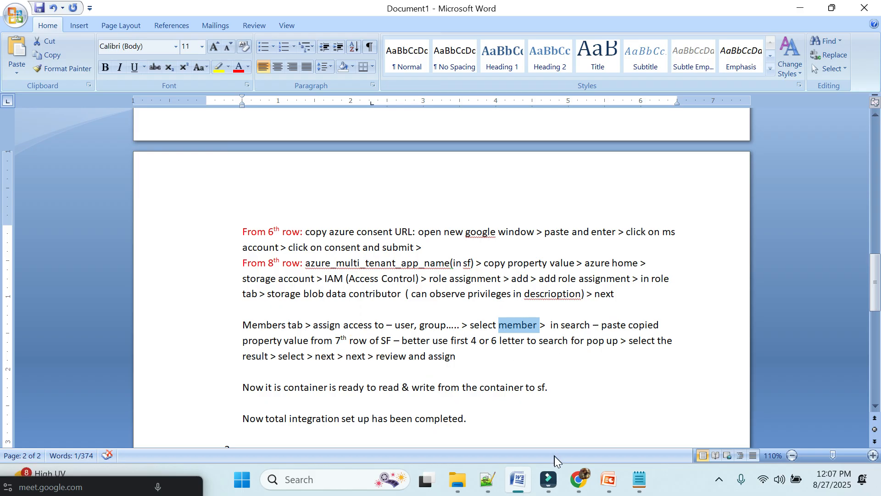
Step: Switch back to the Azure portal and open member selection for the role assignment
mouse_move(579, 478)
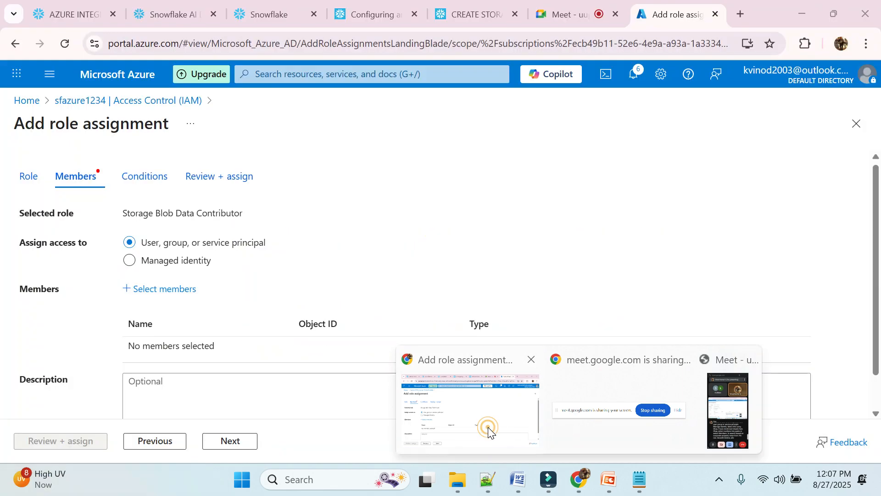
click(488, 427)
scroll(237, 352, down, 1)
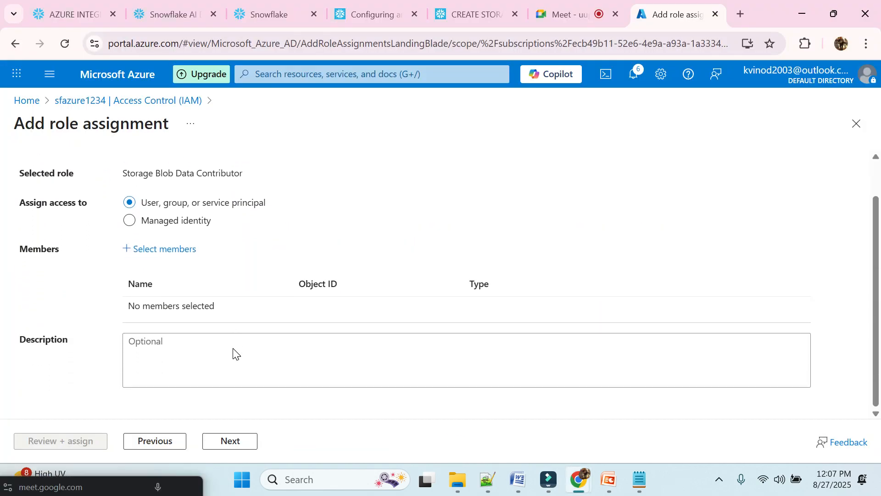
click(137, 253)
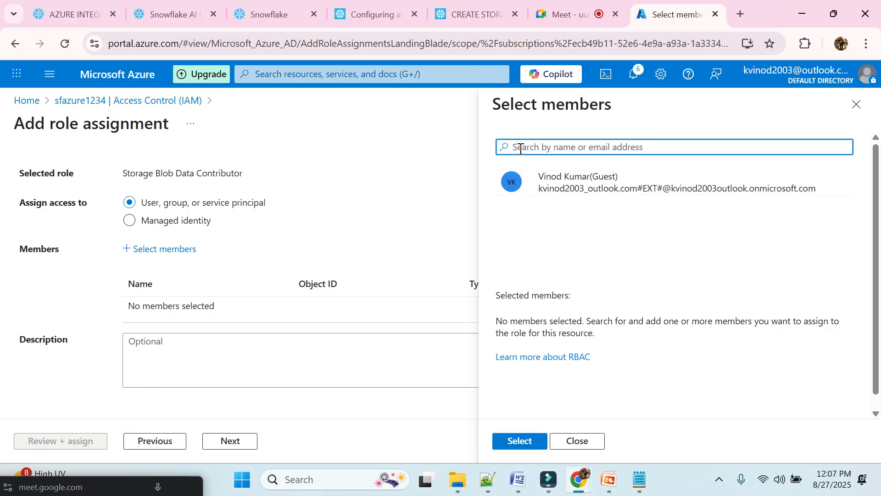
Step: In Snowflake's AZURE INTEGRATION worksheet, run the describe statement for SF_AZURE_INT and copy the Azure multi-tenant app name's property value
click(75, 13)
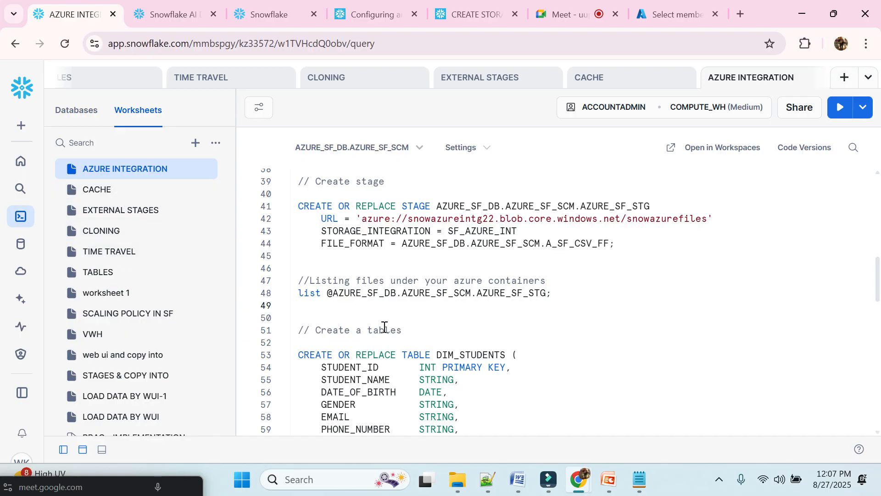
scroll(383, 328, down, 1)
scroll(386, 327, up, 5)
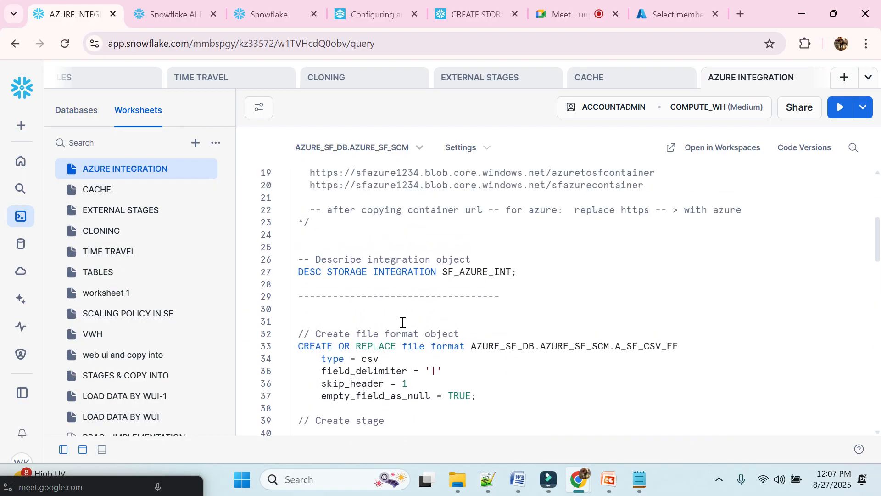
click(521, 271)
key(ctrl+Return)
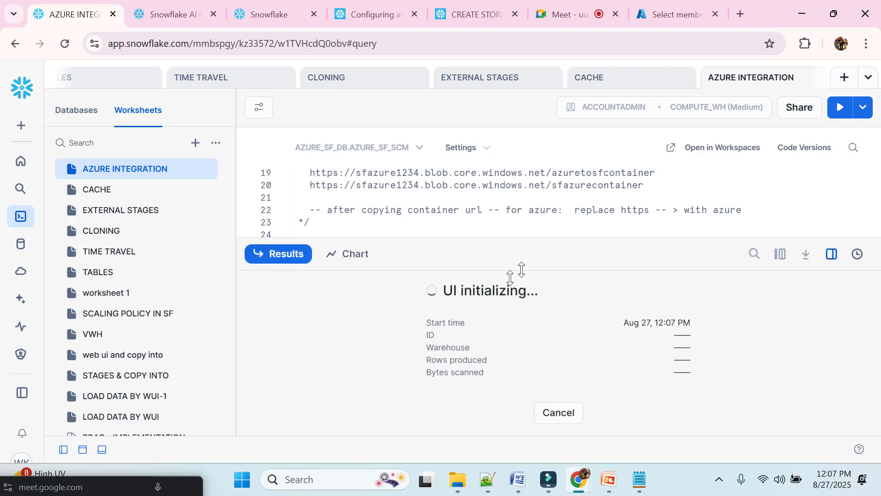
scroll(304, 396, down, 1)
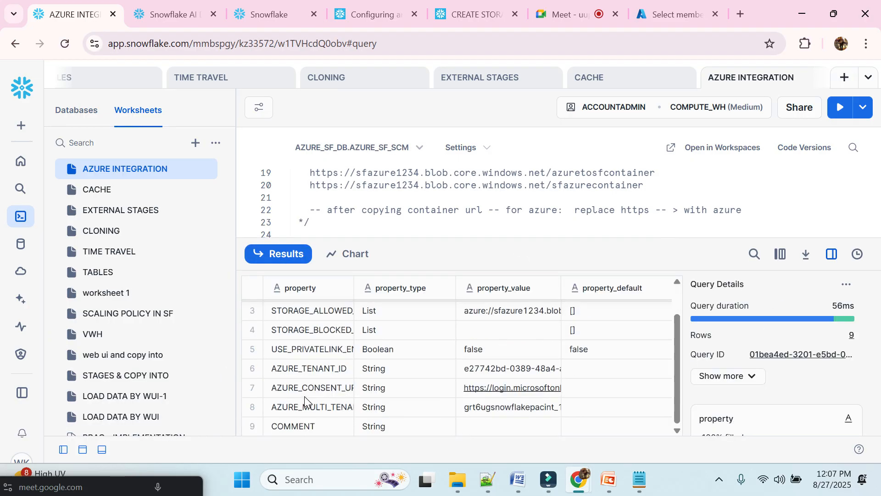
click(481, 408)
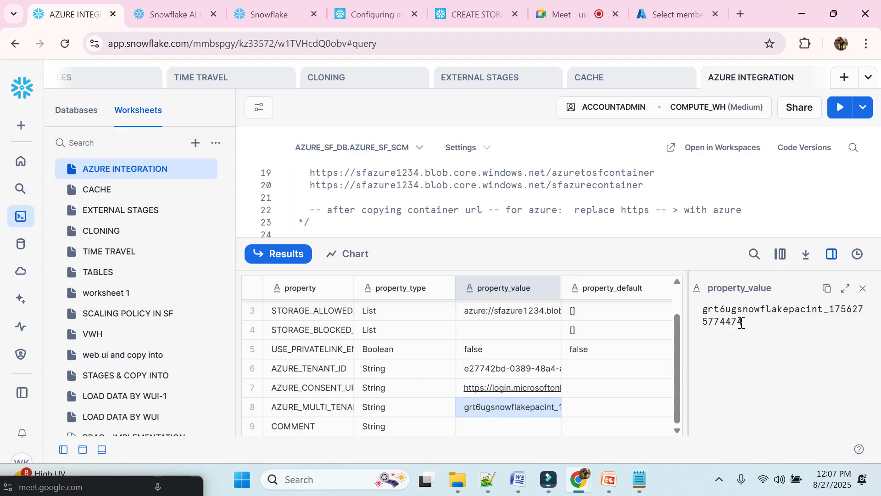
click(826, 288)
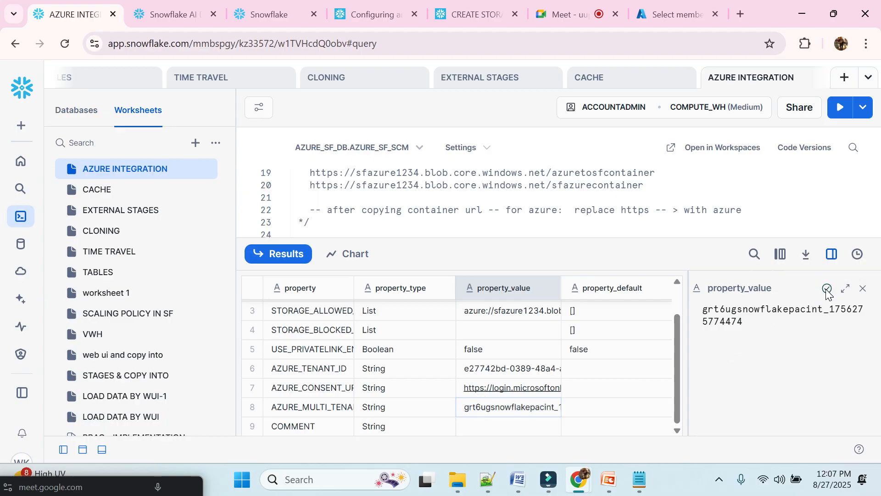
Step: In the Azure portal, paste the app name into the member search, shorten it to "grt6ugsnowflak", and pick the grt6ugsnowflakepacint application
click(667, 12)
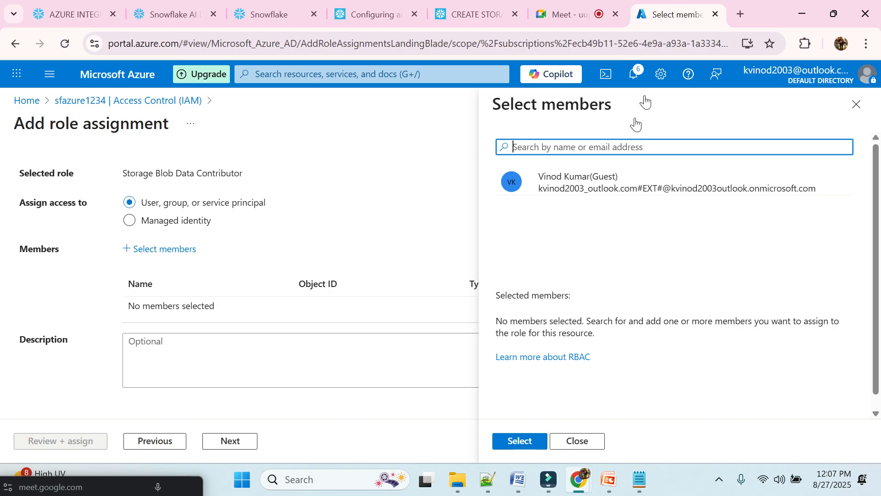
key(ctrl+v)
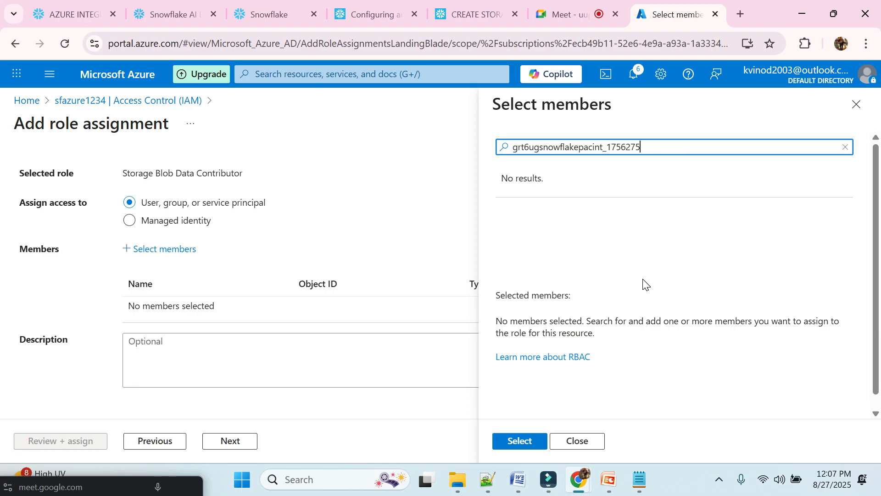
key(BackSpace)
key(BackSpace)
key(BackSpace)
key(BackSpace)
key(BackSpace)
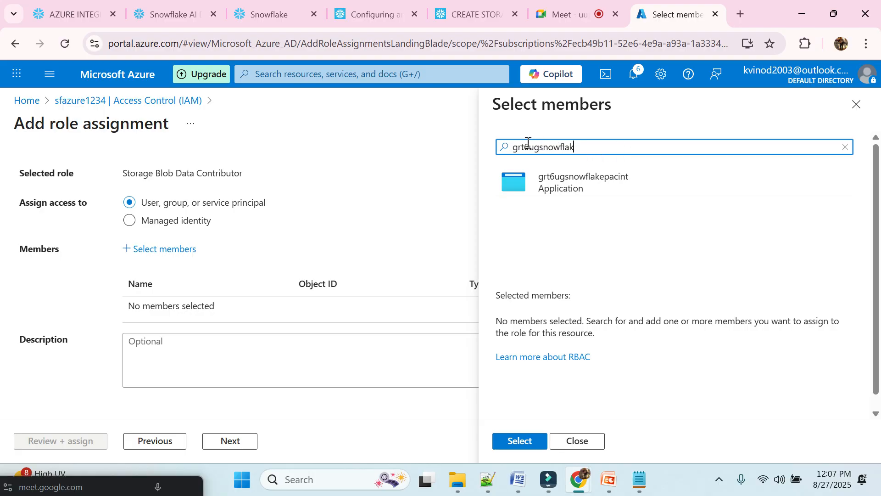
click(548, 180)
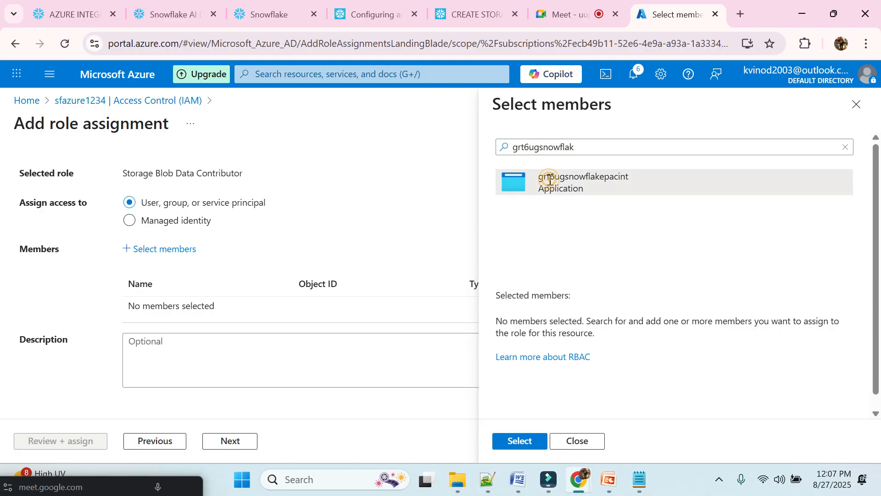
scroll(617, 259, down, 1)
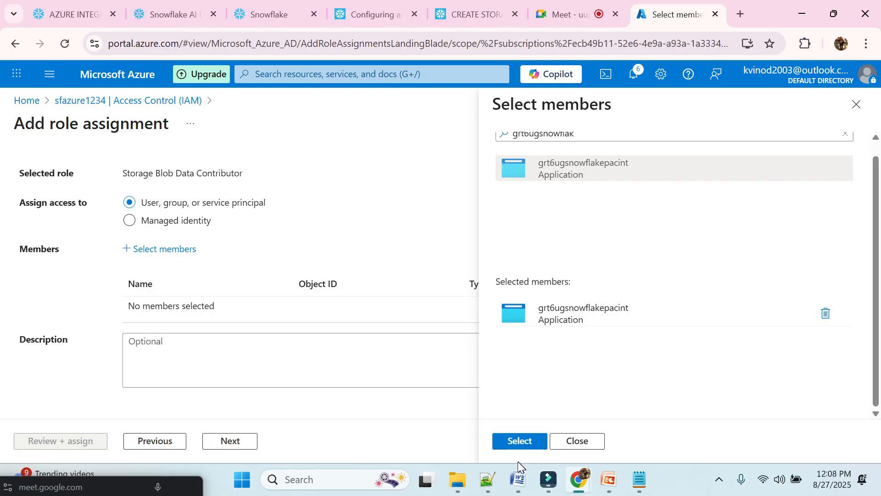
Step: In the Word notes, change the Snowflake row reference in the Members instructions to 8th, and return to the Azure portal
click(517, 482)
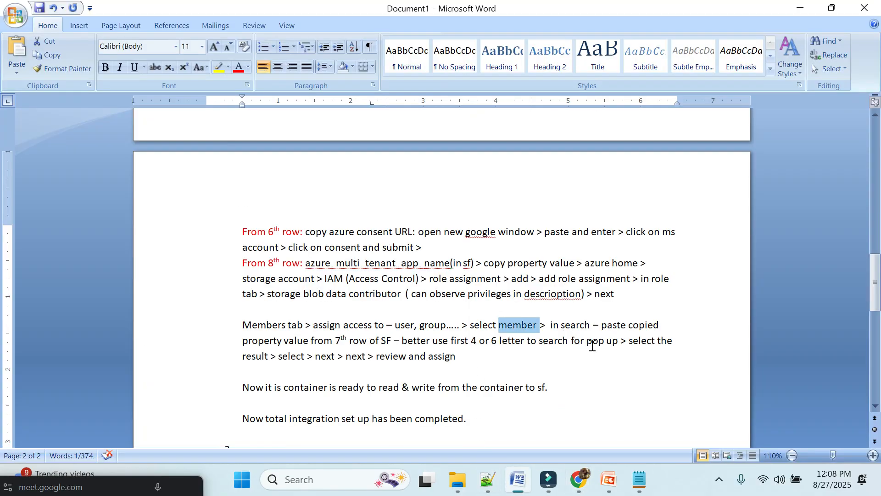
click(341, 340)
key(BackSpace)
text(8)
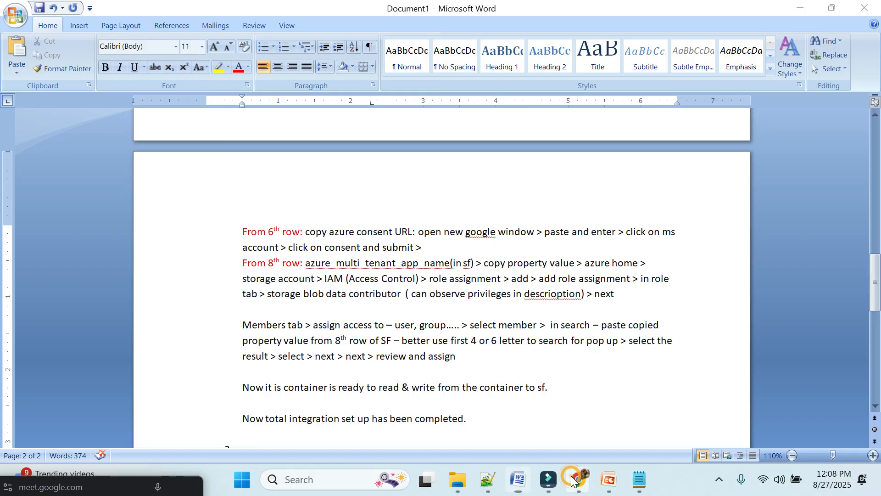
mouse_move(579, 479)
click(517, 420)
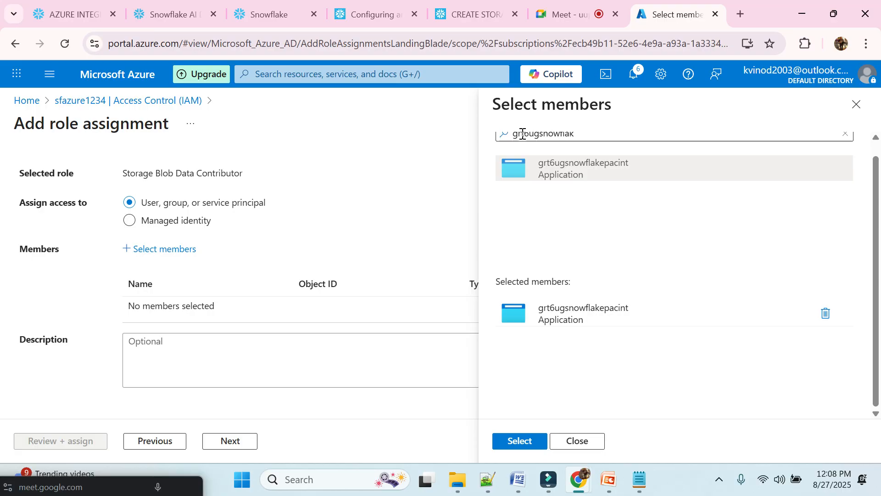
Step: Check the Members instructions in the Word notes, and confirm grt6ugsnowflakepacint as the role assignment member in the Azure portal
click(523, 478)
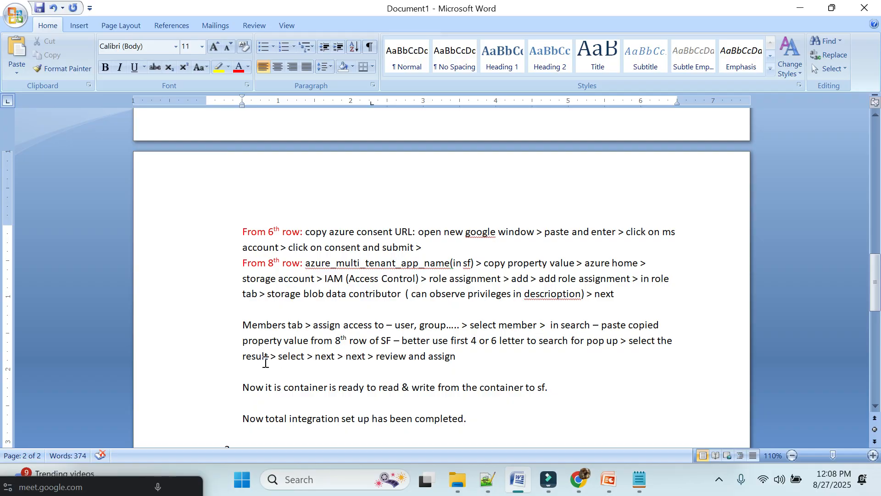
mouse_move(579, 479)
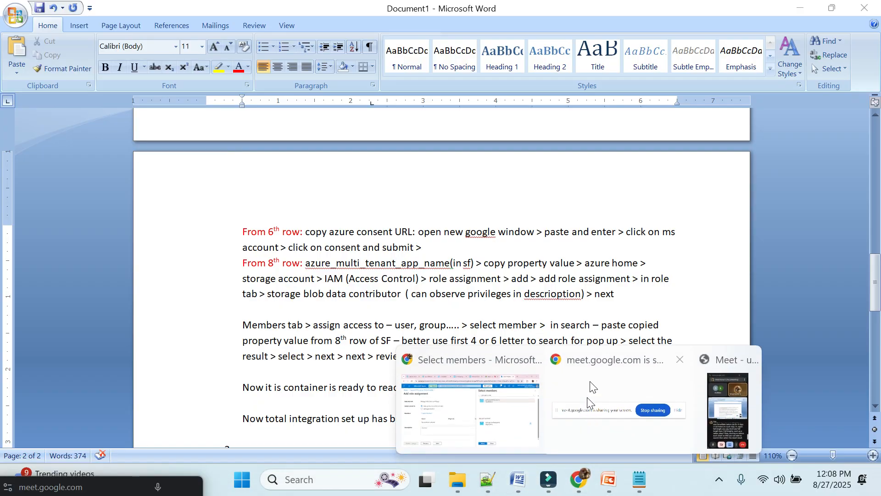
click(493, 404)
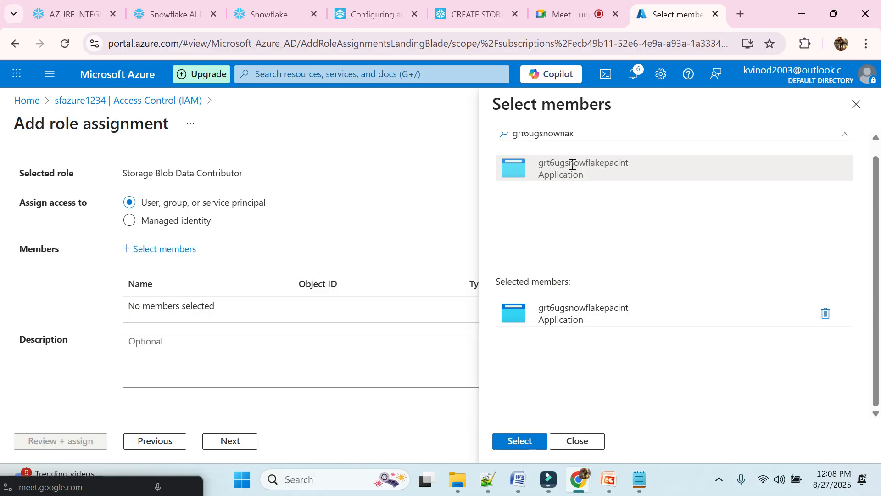
click(527, 481)
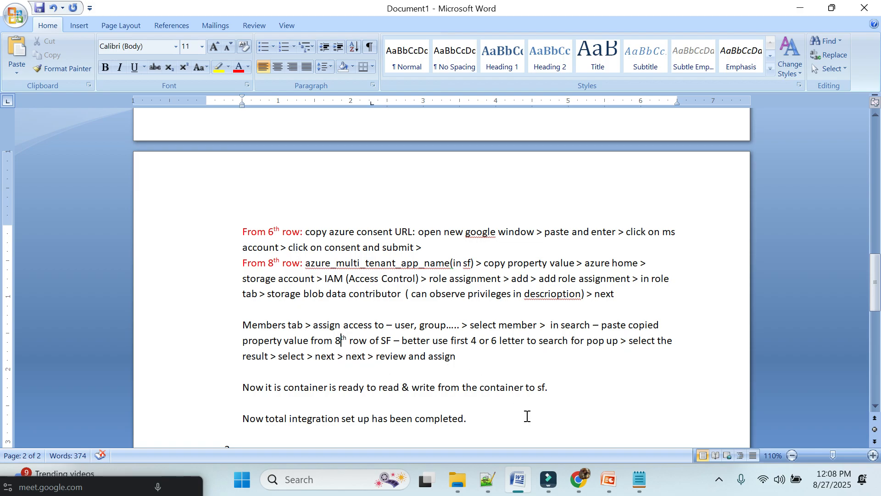
mouse_move(579, 480)
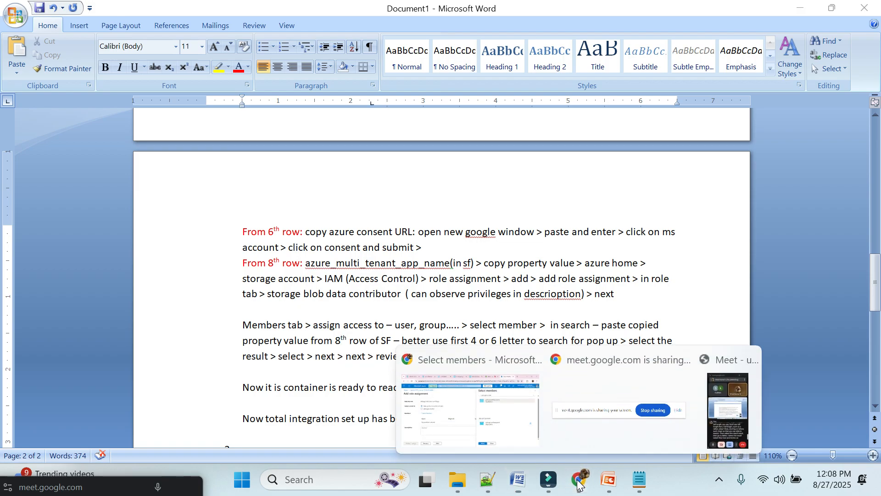
click(507, 432)
click(531, 446)
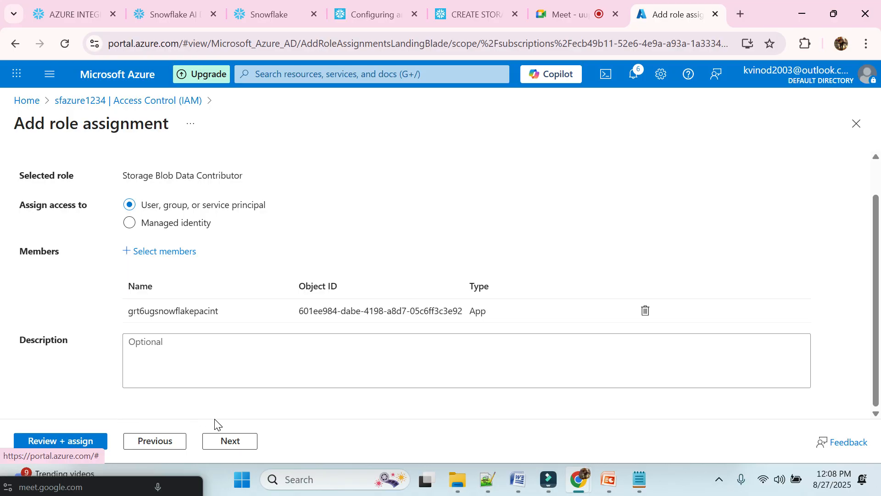
Step: Submit the Storage Blob Data Contributor assignment without a condition, and view the new entry in sfazure1234's role assignments
click(223, 446)
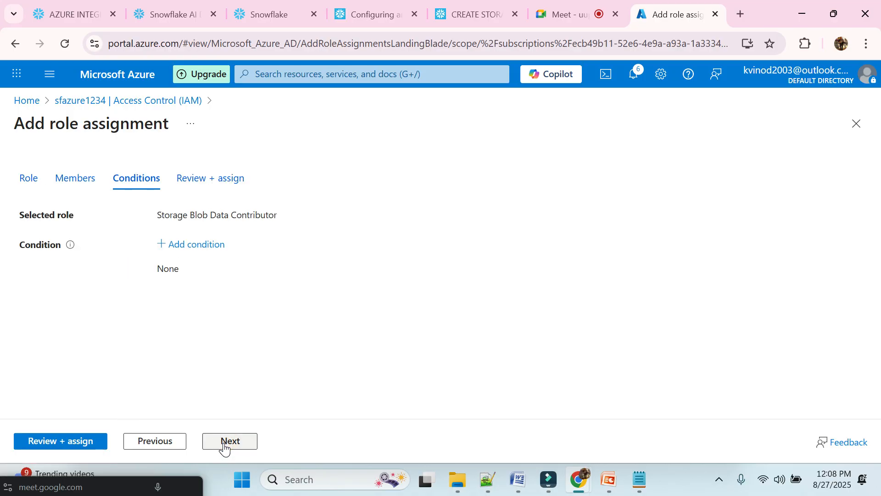
click(224, 445)
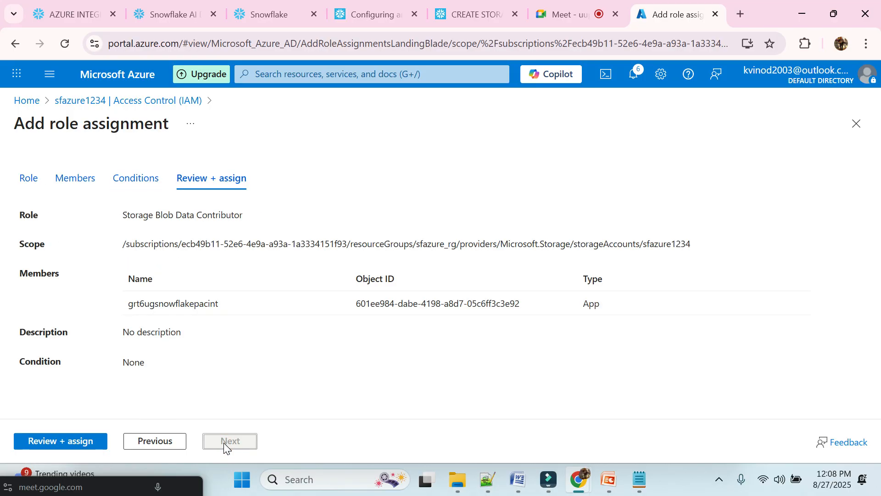
click(94, 443)
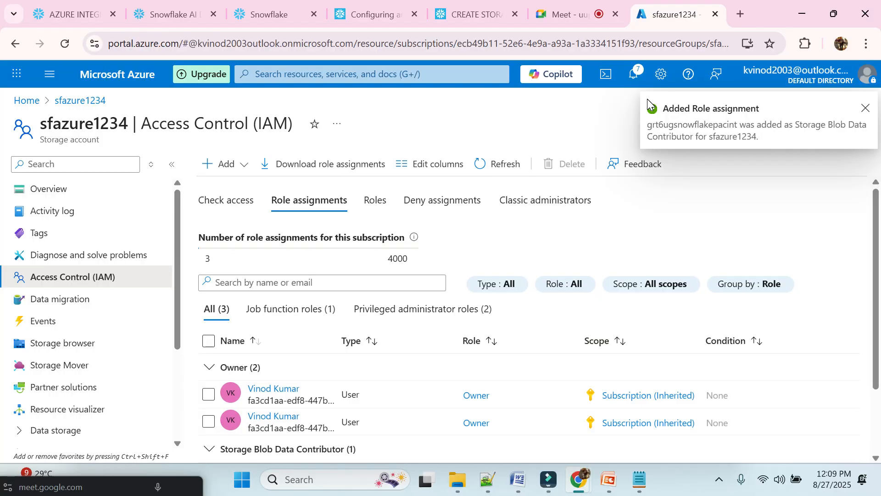
scroll(538, 231, down, 2)
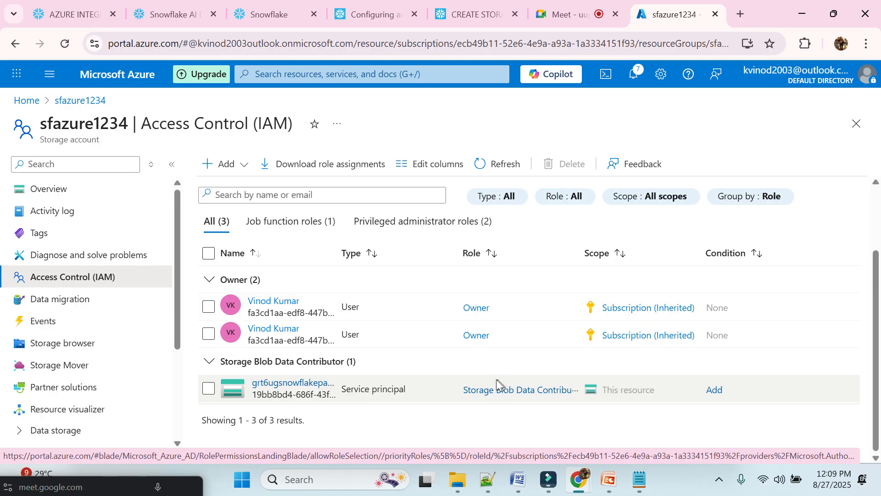
Step: In the Word notes, highlight the sentence "Now it is container is ready to read & write from the container to sf." in yellow
click(518, 479)
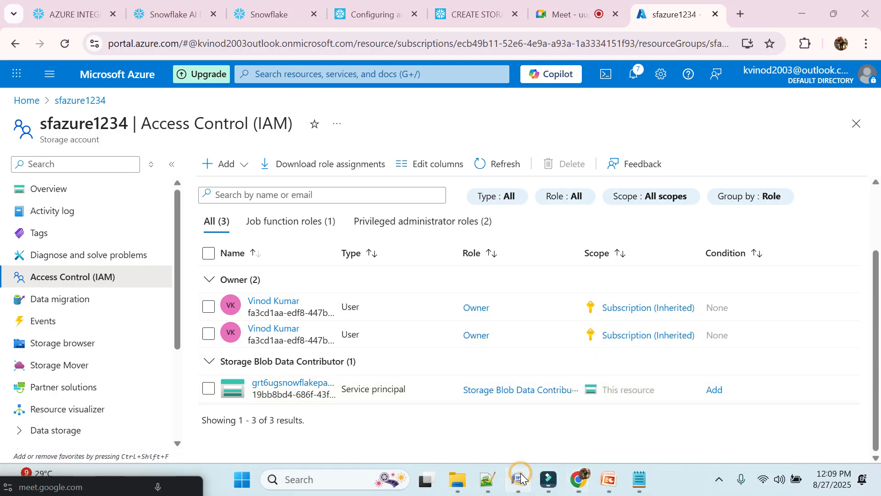
scroll(399, 354, down, 2)
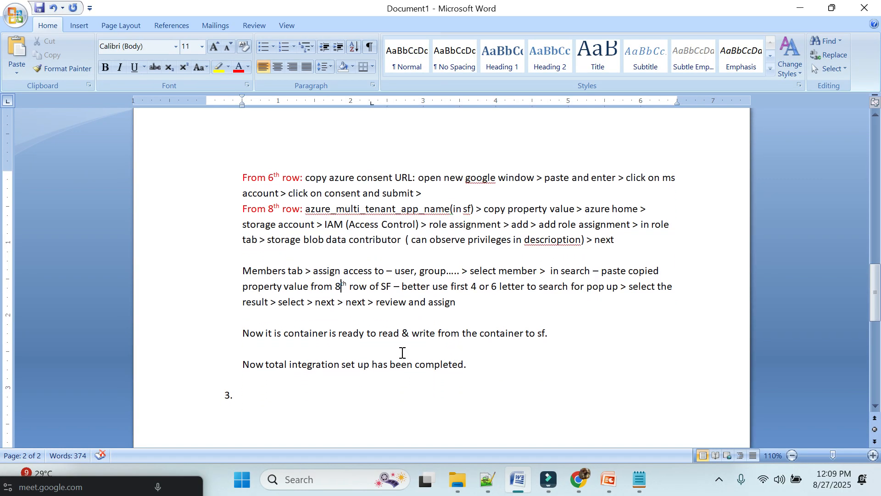
drag(241, 334, 558, 333)
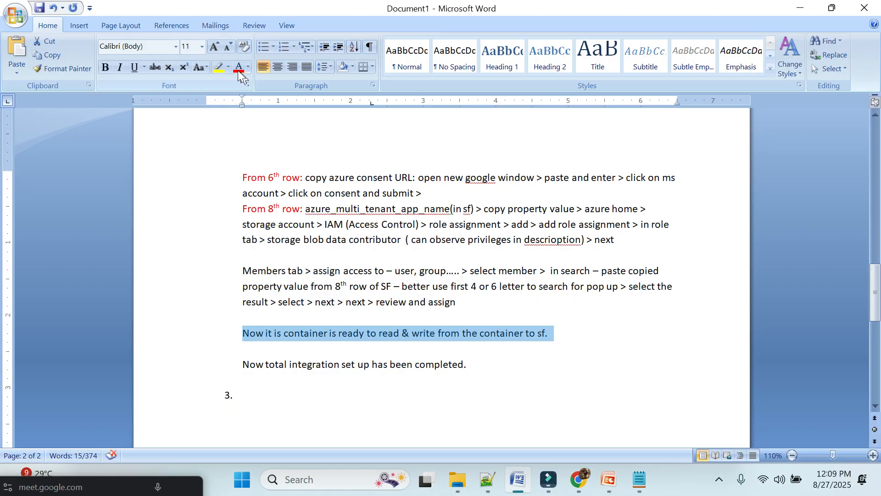
click(218, 68)
click(432, 378)
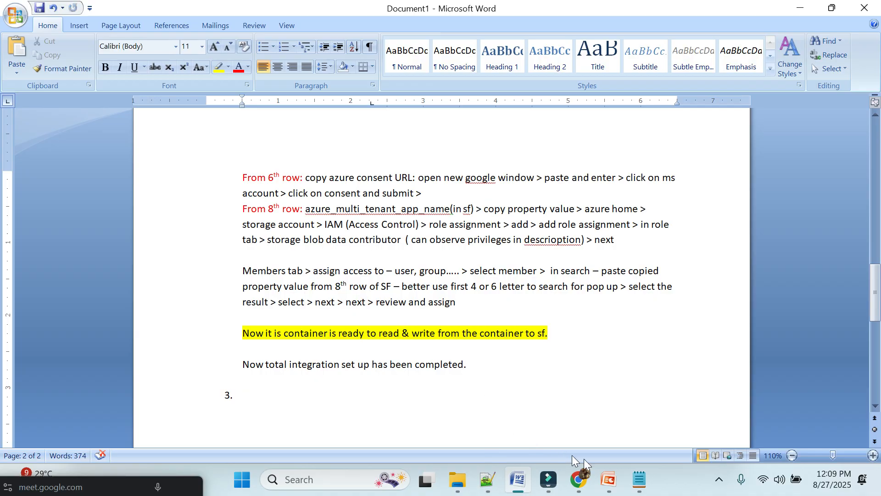
Step: Switch to the STORAGE INTEGRATION notes in Notepad++ and start a new line below item 5, leaving one blank line between
click(487, 479)
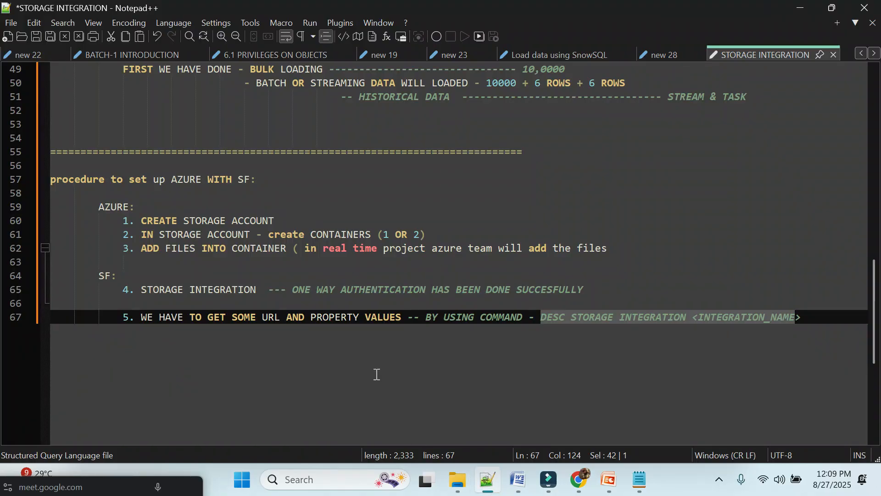
click(813, 316)
key(Return)
key(Return)
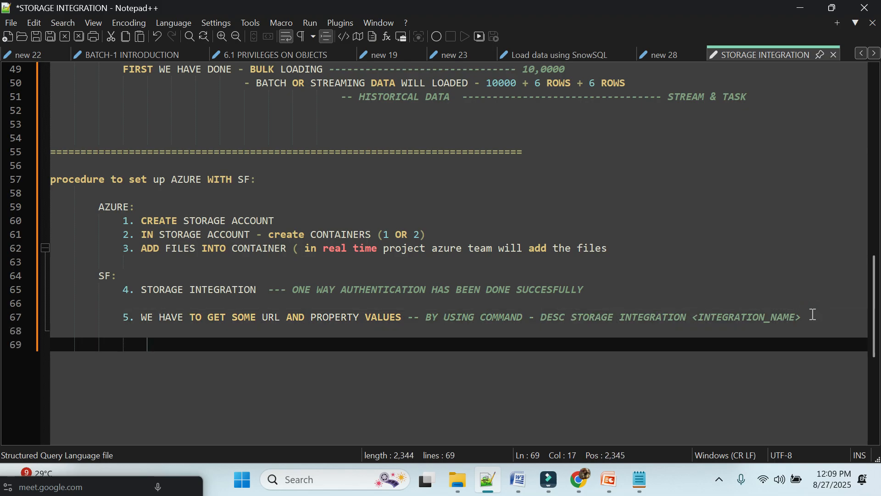
text(6. t)
key(BackSpace)
text(7th)
key(BackSpace)
key(BackSpace)
key(BackSpace)
key(BackSpace)
Step: Write the indented note "from result - 7th row & 8th row values must be pasted in azure ( at mentioned places)" under item 5
key(Tab)
text(f)
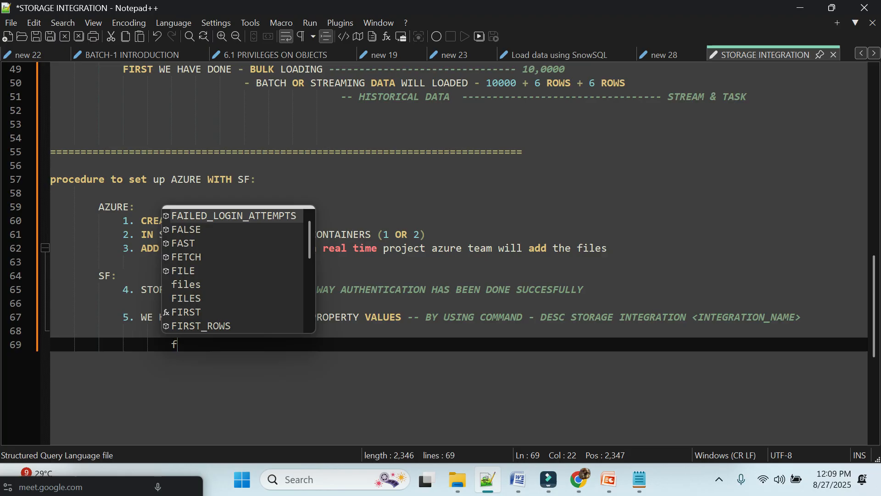
text(rom result )
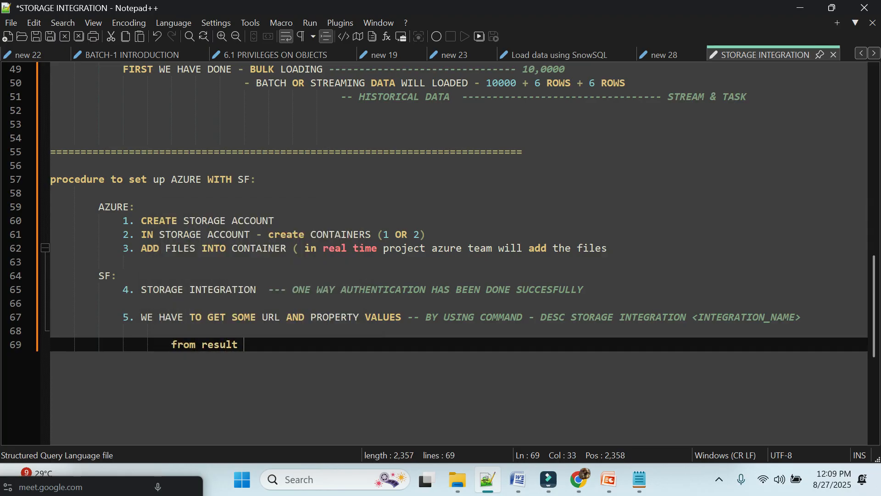
text(- 7th row )
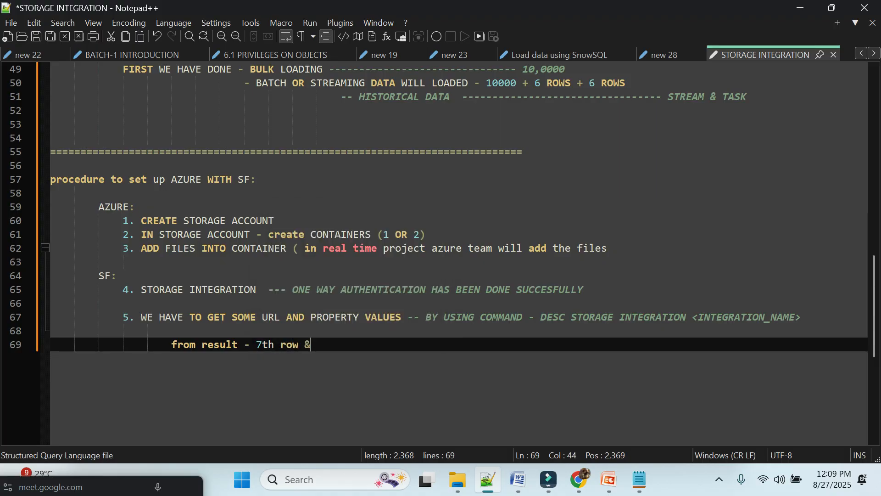
text(& 8th row values my)
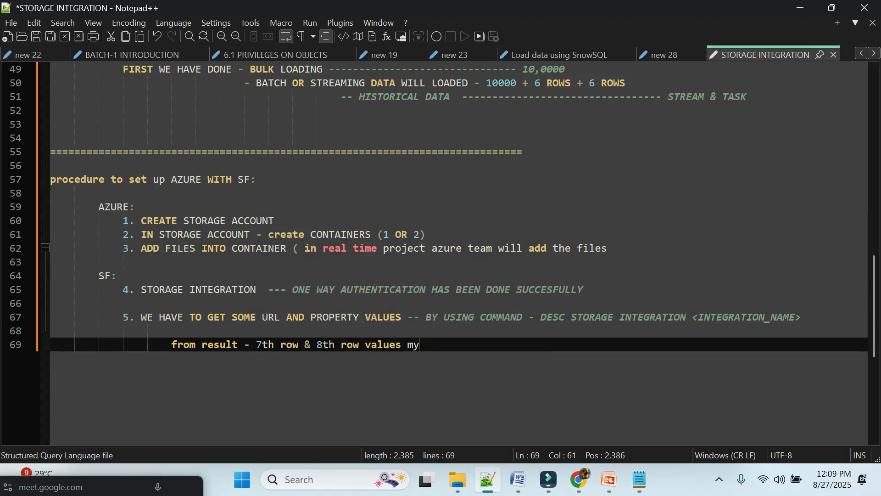
text(sustbe pa)
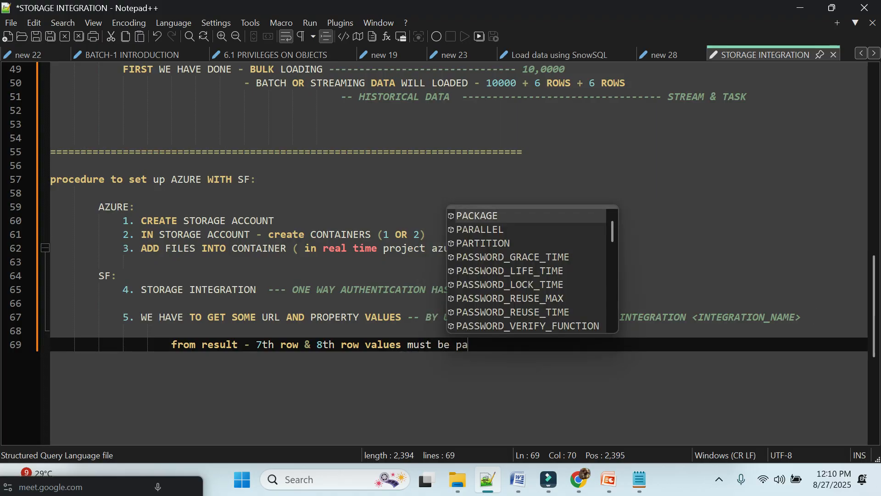
text(sted in azur)
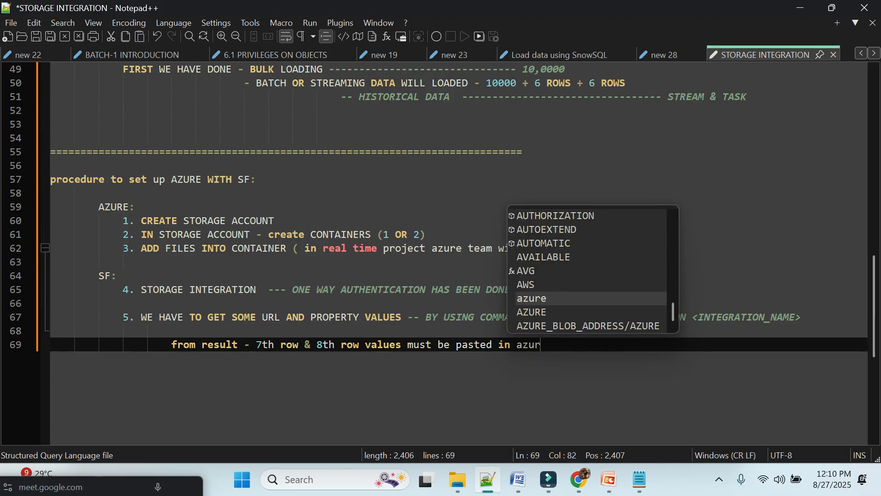
text(e ( at m)
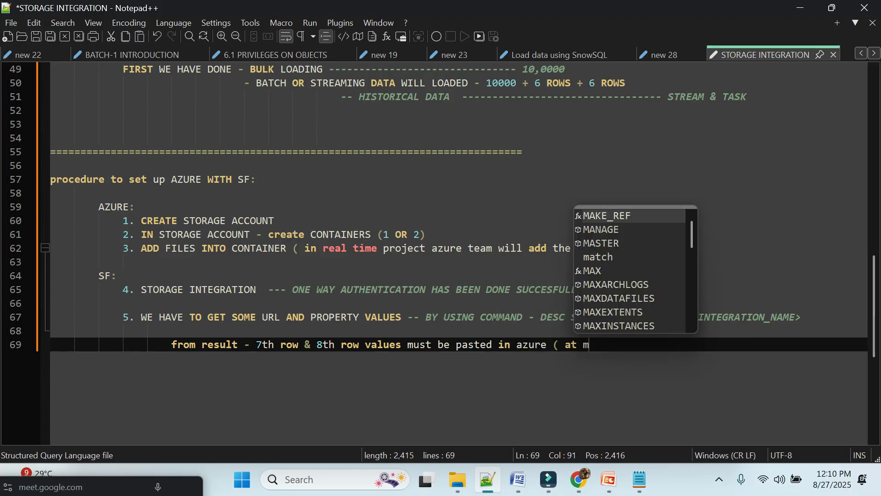
text(entioned )
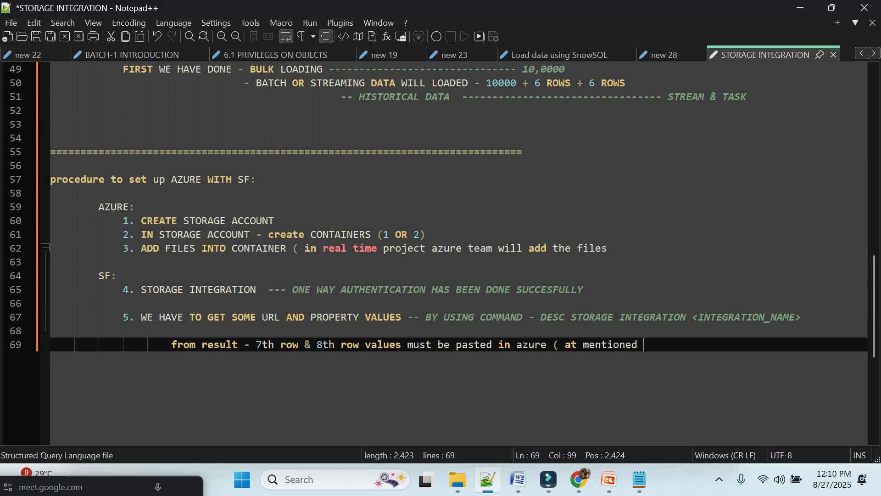
text(p)
key(BackSpace)
text(places)
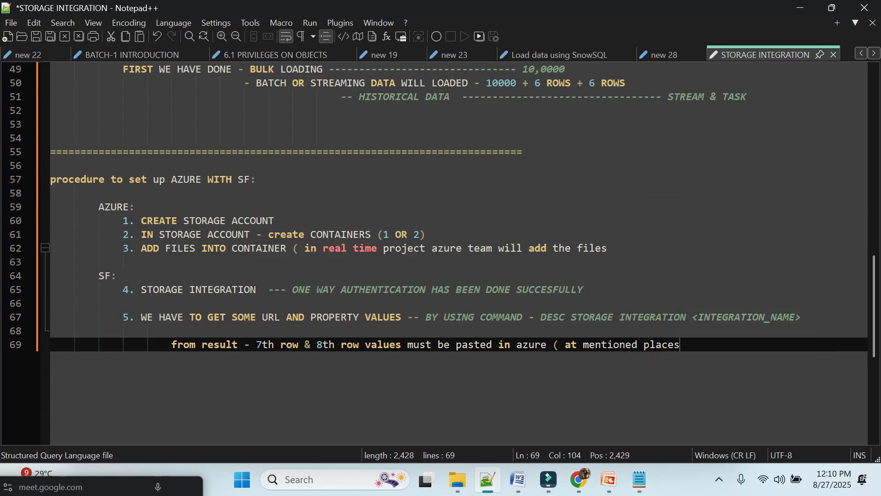
text())
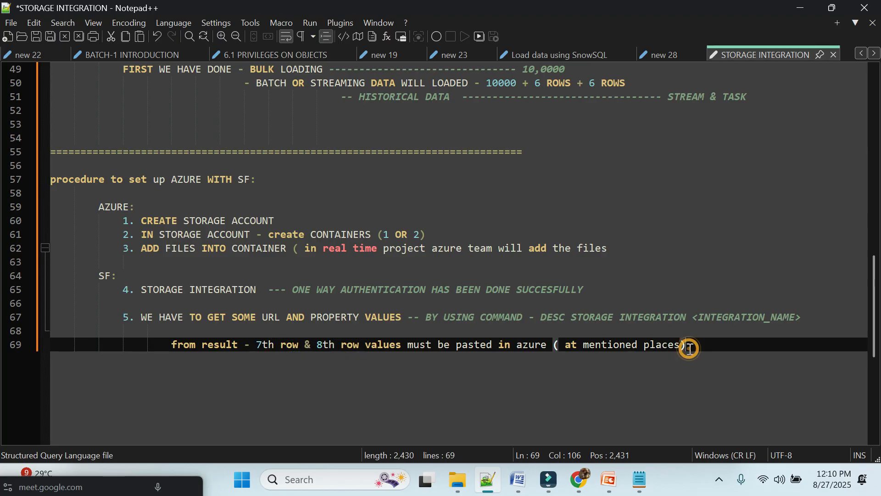
Step: Add item 6 on the next line, reading "BY ABOVE STEP 5 IAM role has been created."
key(Return)
text(6. )
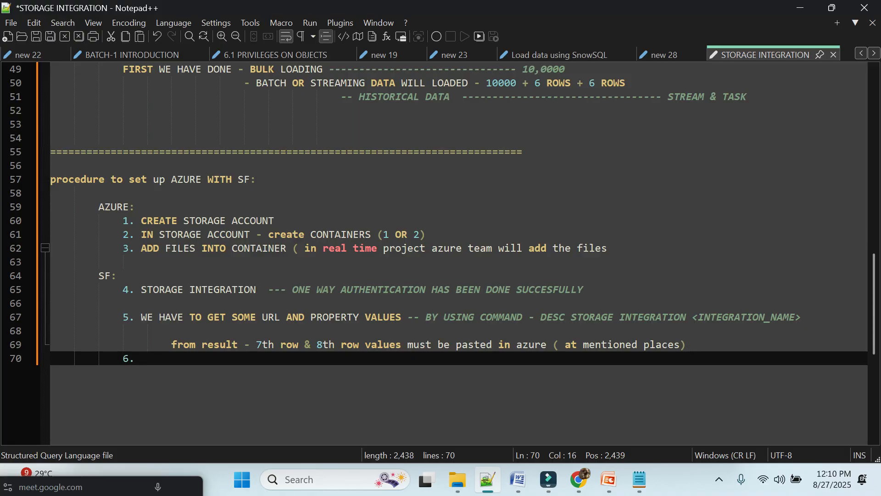
text(BY A)
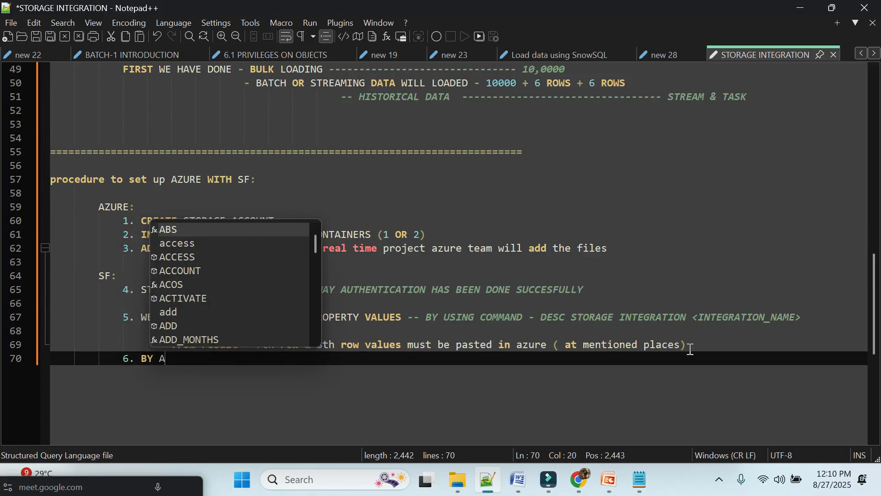
text(BOVE PROCE)
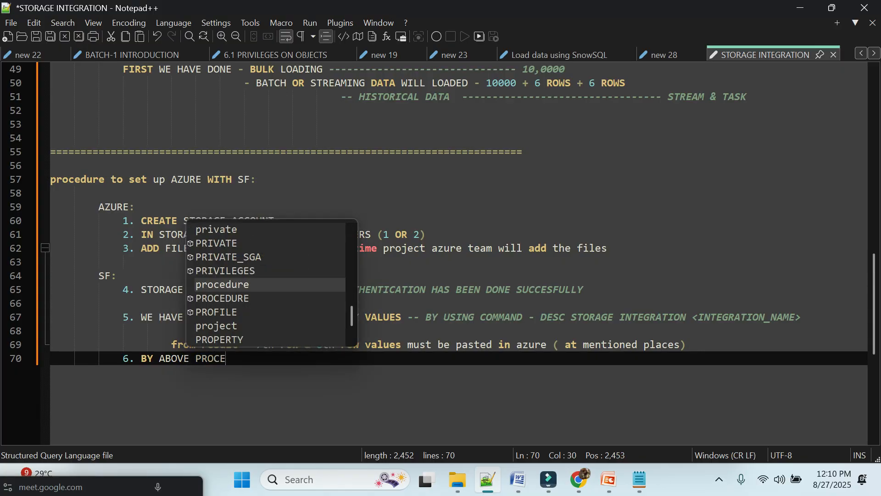
key(BackSpace)
key(BackSpace)
key(BackSpace)
key(BackSpace)
key(BackSpace)
text(STEP )
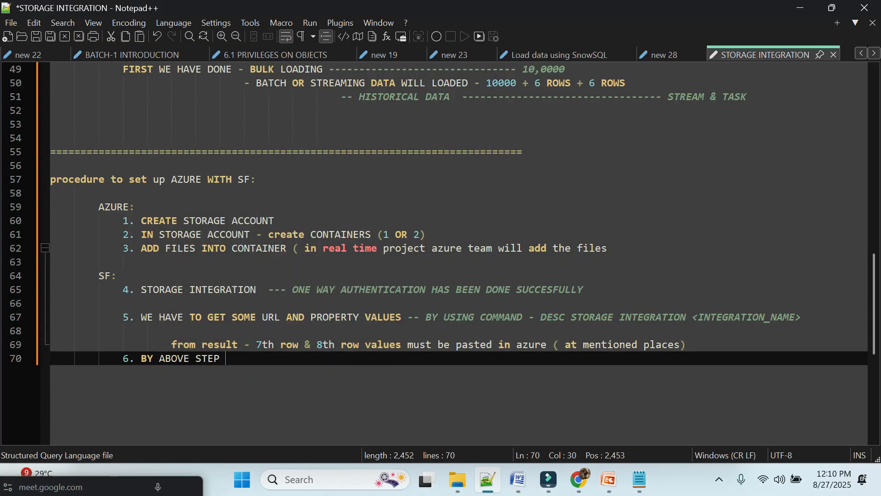
text(5 IAM role as)
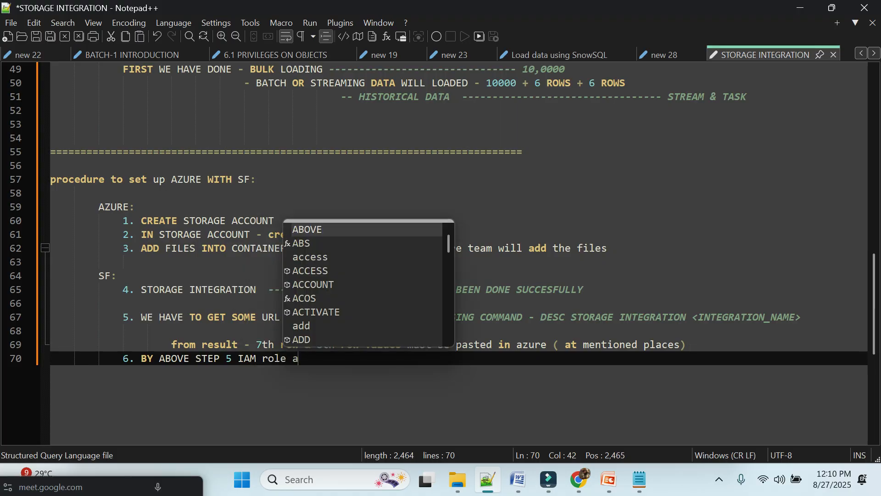
key(BackSpace)
key(BackSpace)
text(has been)
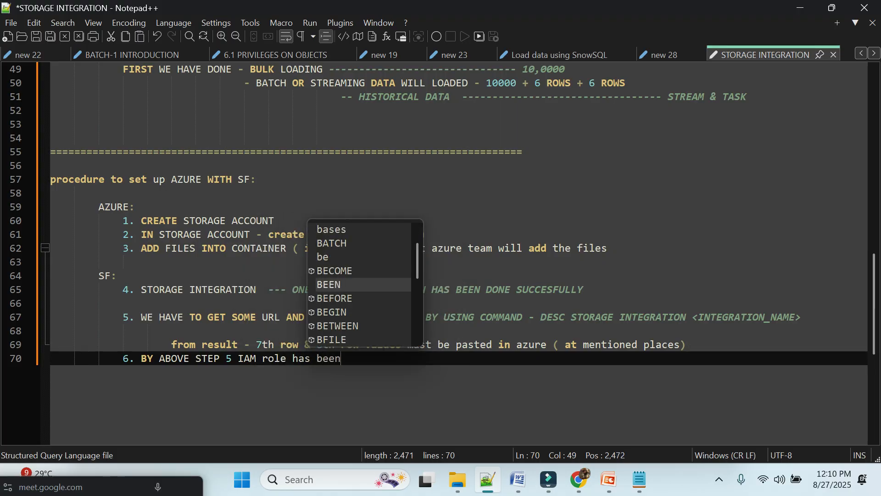
text( created.)
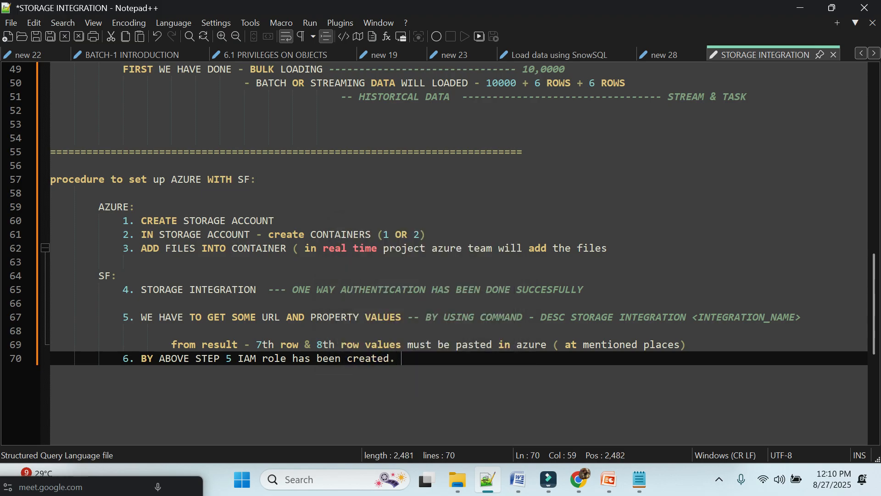
Step: Extend item 6 with the remark "( this role permits to read & write the data in azure)"
text( ( this ro)
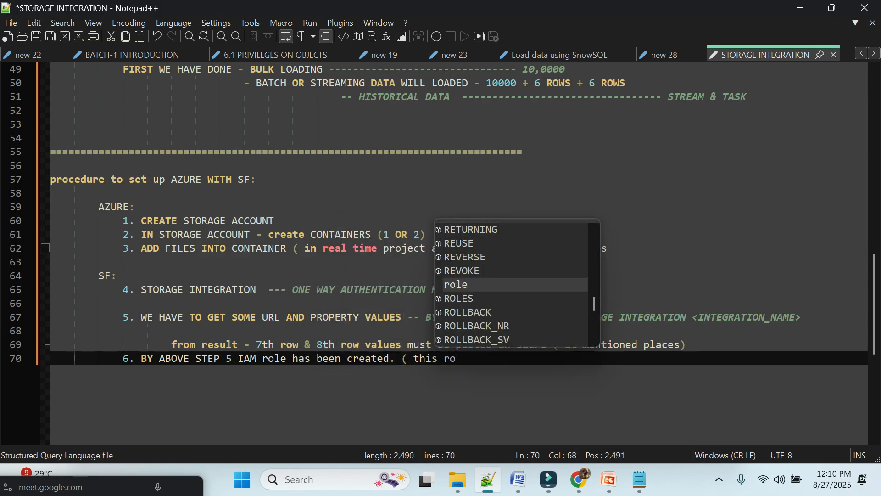
text(le permits to read & write the data in azure)
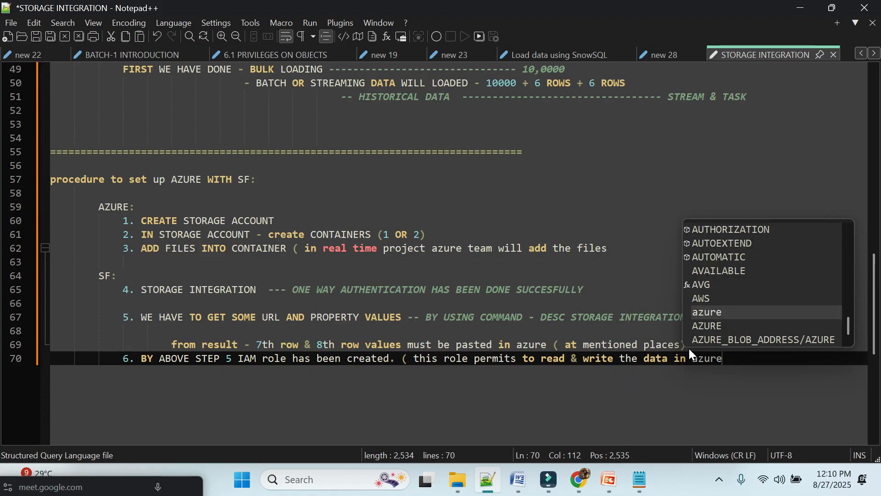
text())
Step: Review the written steps on STORAGE INTEGRATION, the 7th and 8th row values, and the IAM role
double_click(298, 358)
double_click(248, 358)
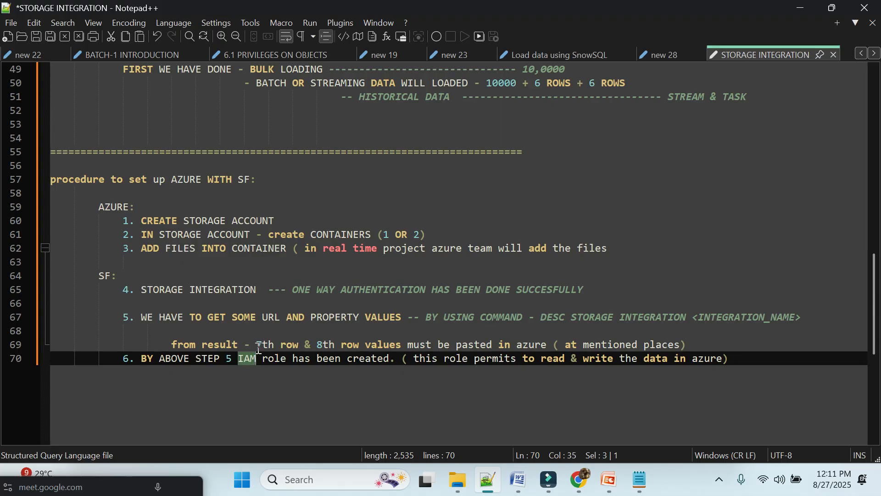
drag(258, 346, 347, 345)
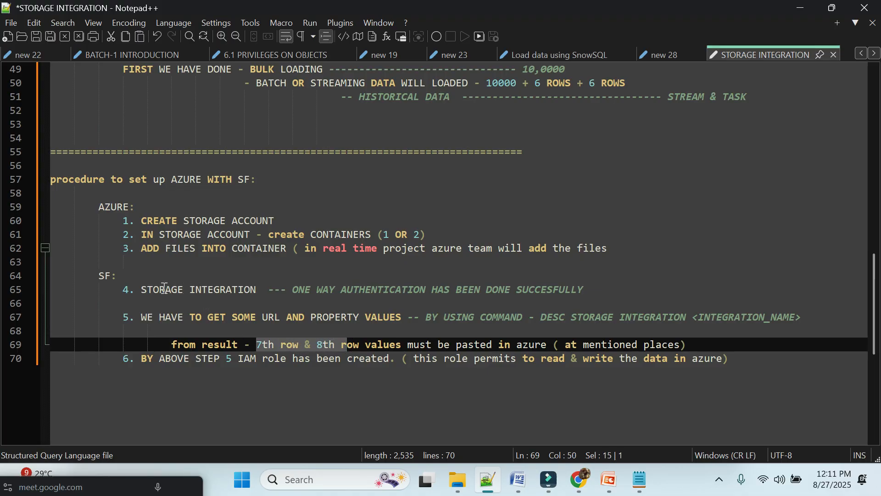
drag(164, 287, 242, 289)
drag(256, 344, 361, 347)
drag(238, 360, 287, 361)
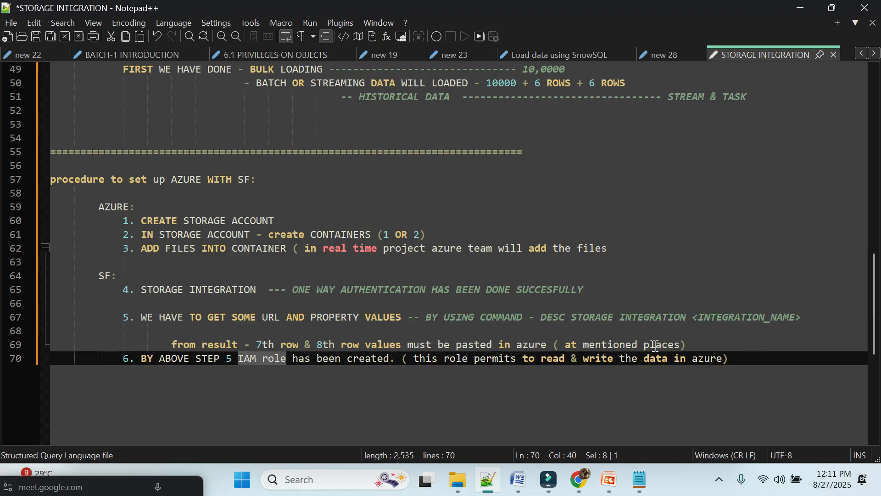
Step: Below item 6, after a blank line, add the comment "--- by this two way of authentication has been done."
click(744, 360)
key(Return)
key(Return)
text(-)
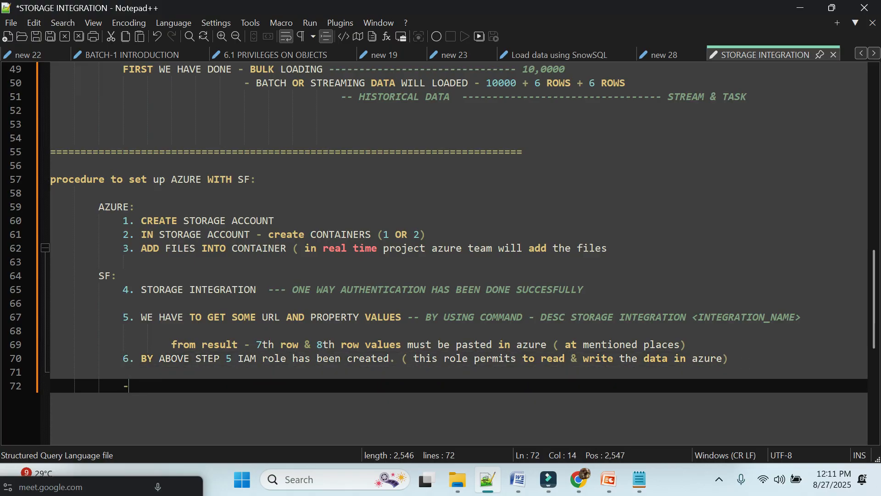
text(-- by th)
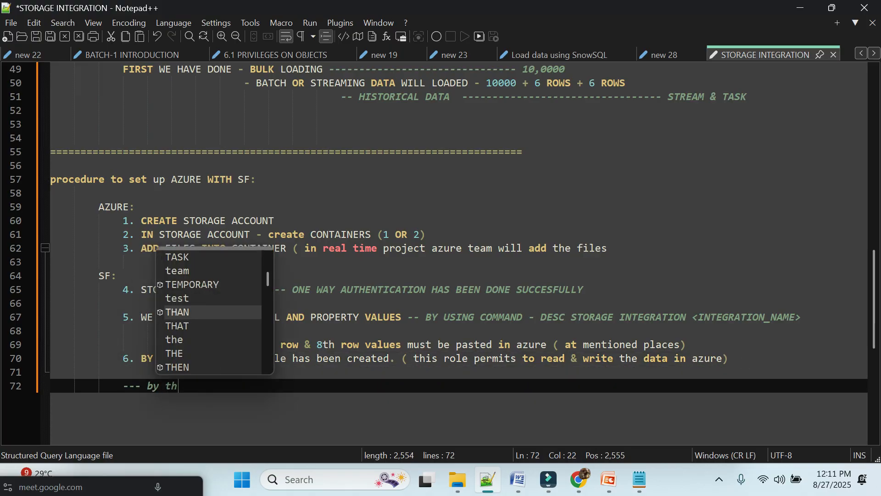
text(is two )
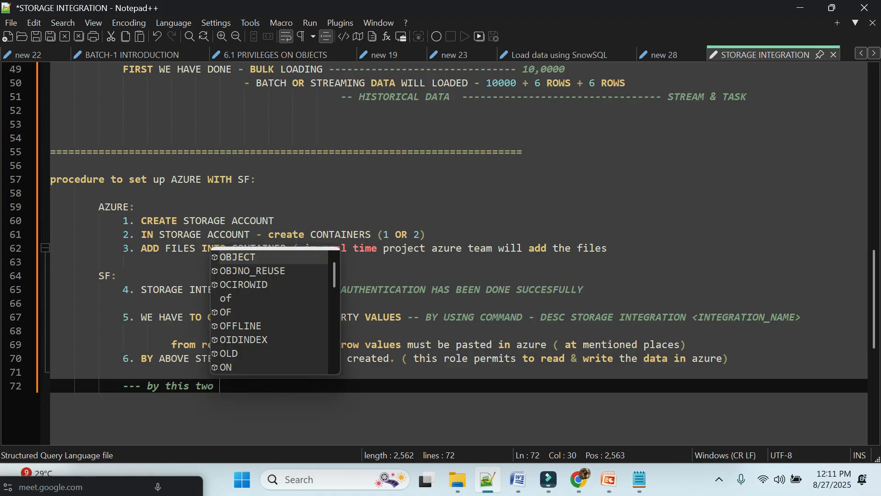
text(way of )
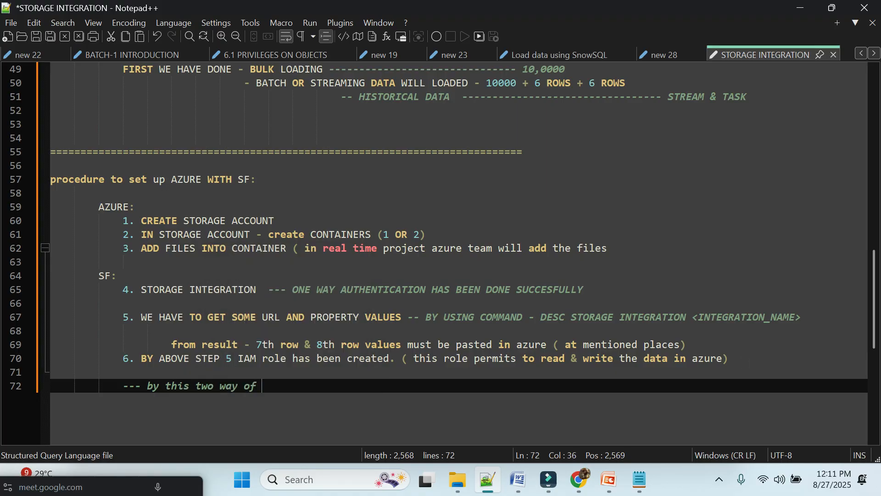
text(authentication has )
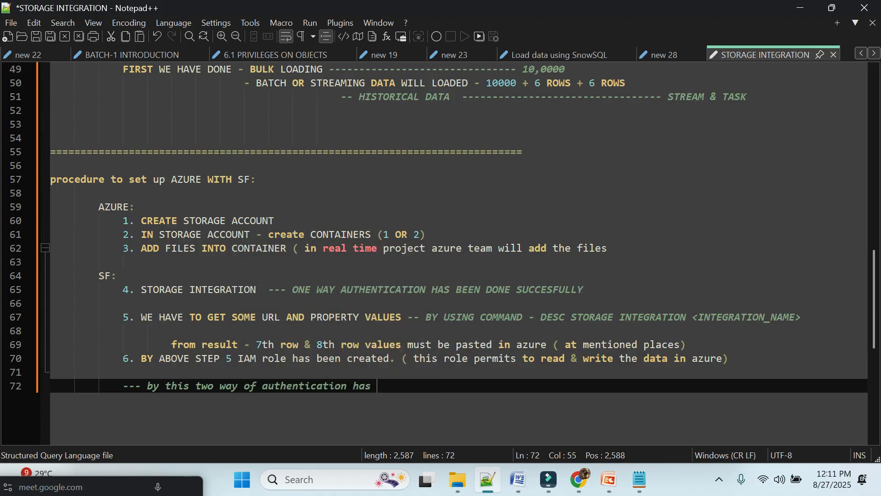
text(been done.)
Step: After another blank line, add the closing note "NOW ITS READY TO LOAD DATA FROM AZURE BLOB -----> SNOWFLAKE TABLE"
key(Return)
key(Return)
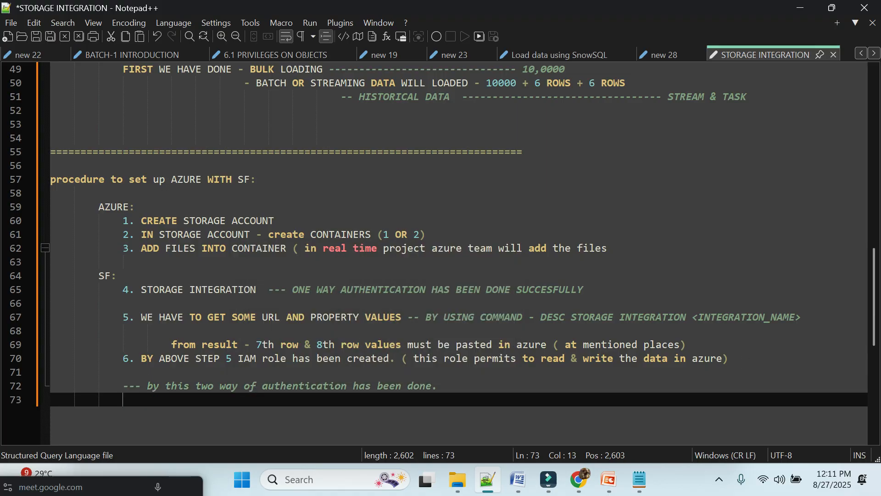
text(N)
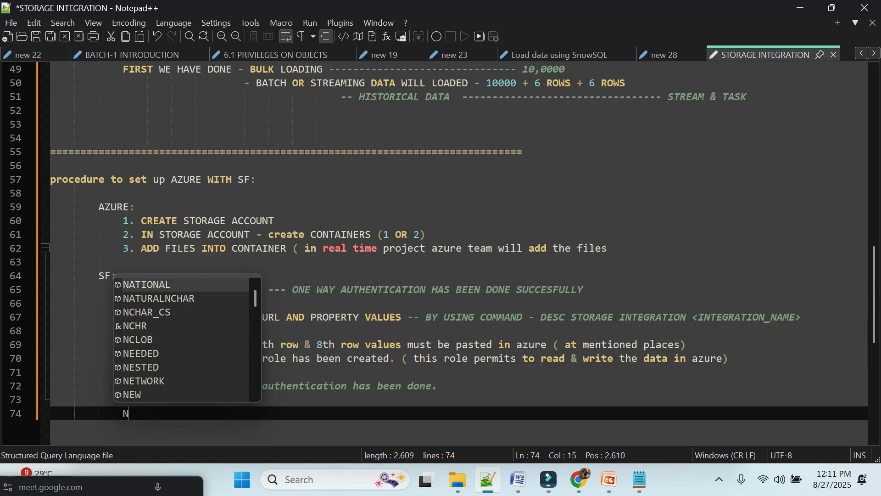
text(OW ITS READY TOL)
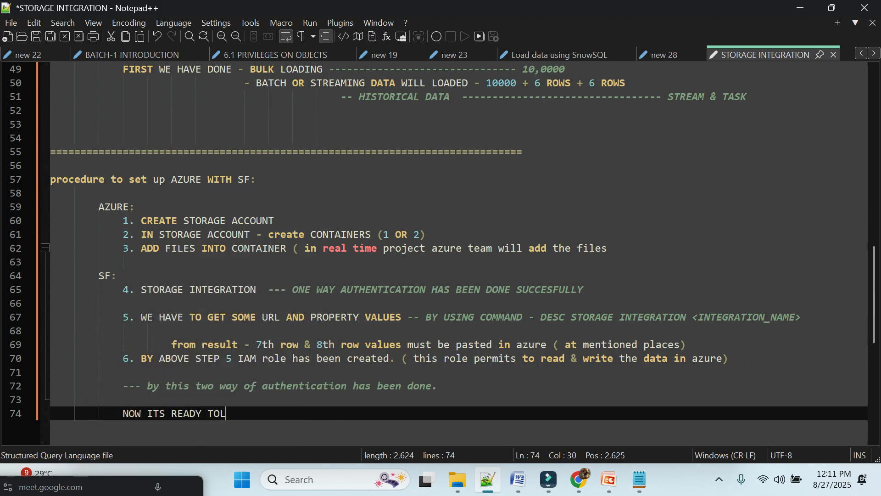
key(BackSpace)
text(L)
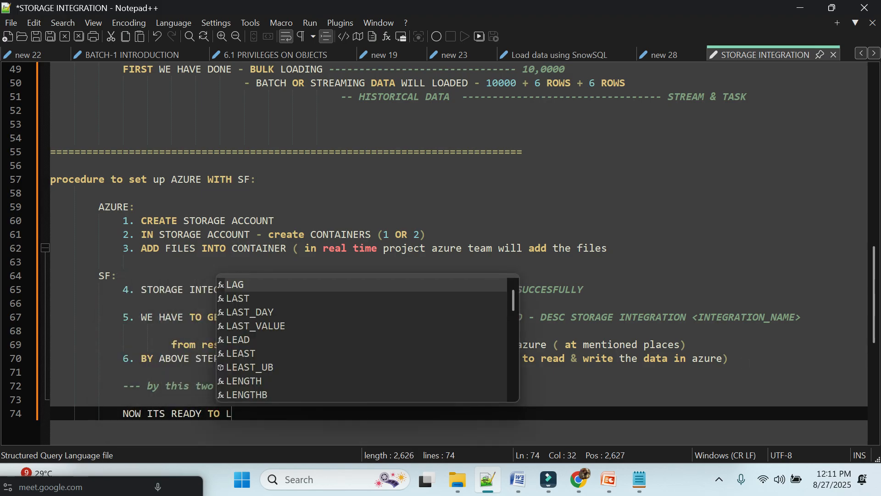
text(OAD DATA FR)
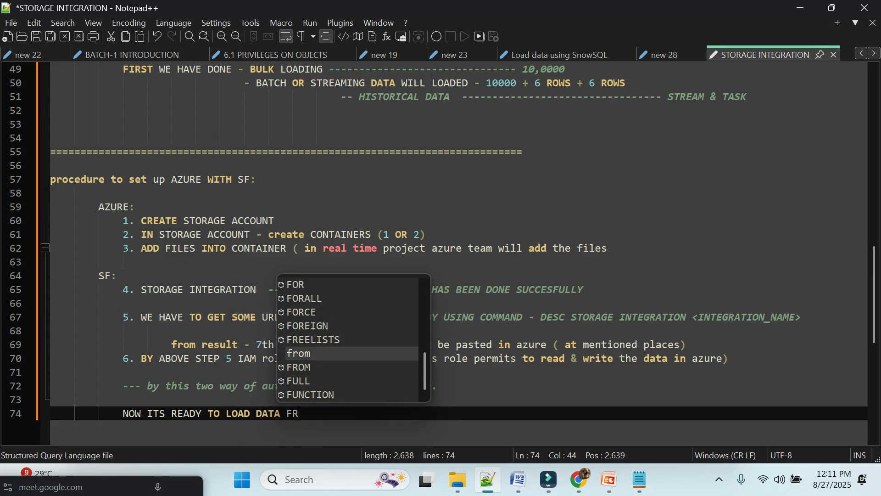
text(OM AZURE BLO)
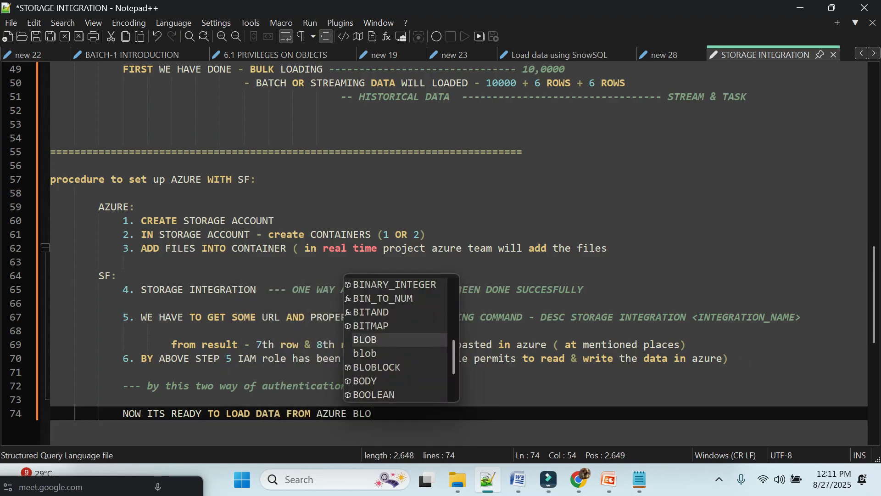
key(Return)
text(TO)
key(BackSpace)
key(BackSpace)
text(-----> SNOWFLAKE )
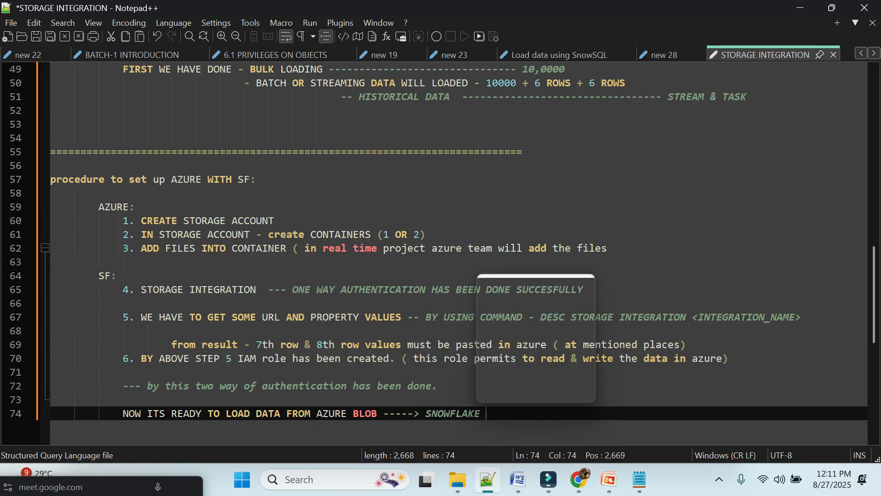
text(TABLE)
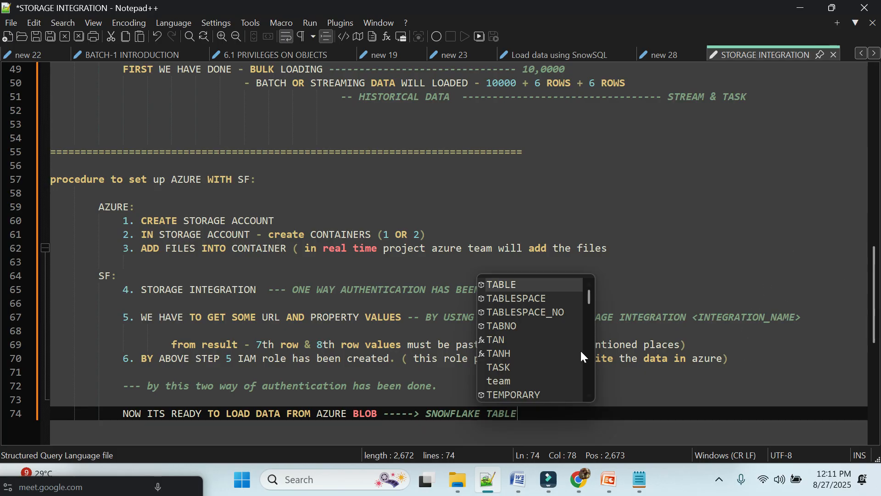
Step: Select the whole AZURE WITH SF procedure, then switch to the PowerPoint presentation and add a Title and Content slide after the PROCEDURE slide
drag(531, 419, 45, 187)
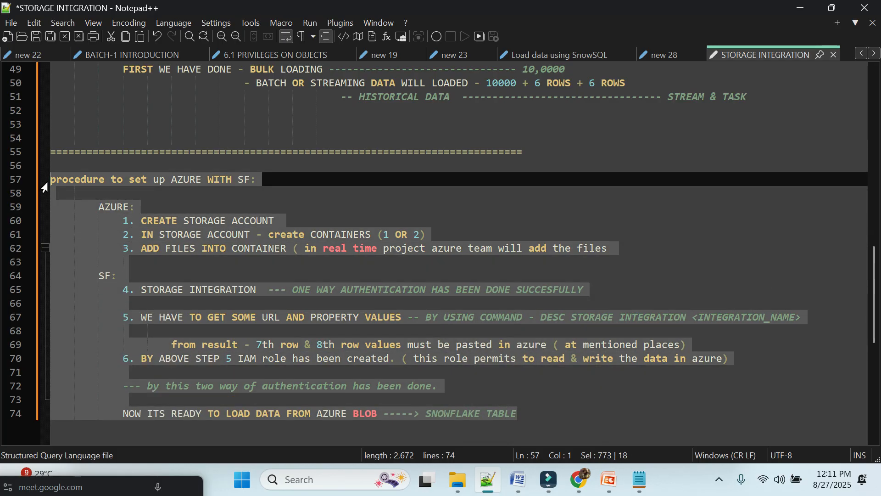
click(604, 483)
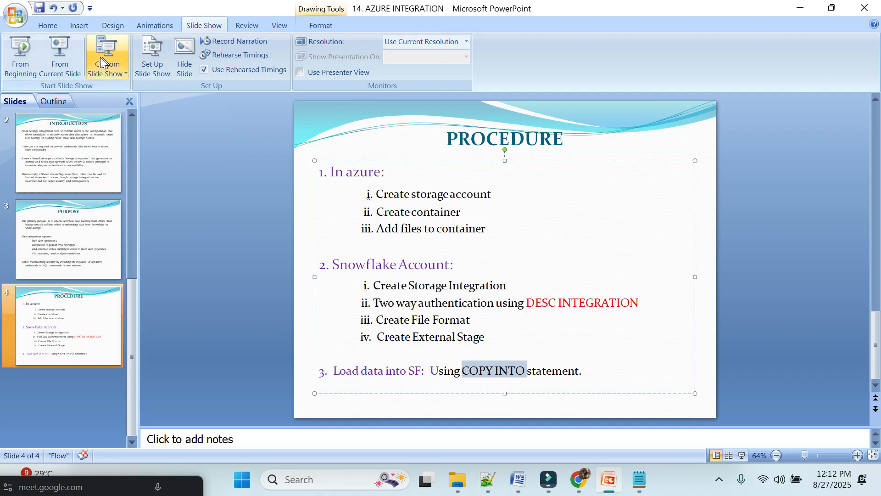
click(48, 25)
click(110, 72)
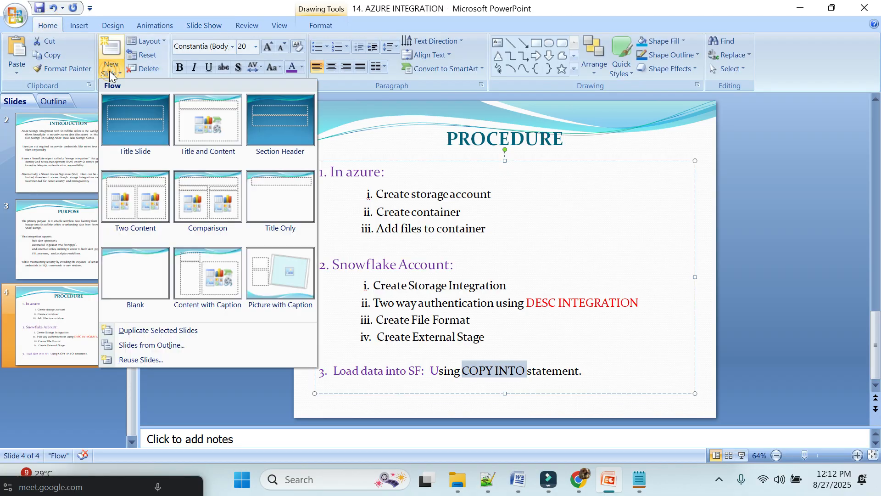
click(223, 146)
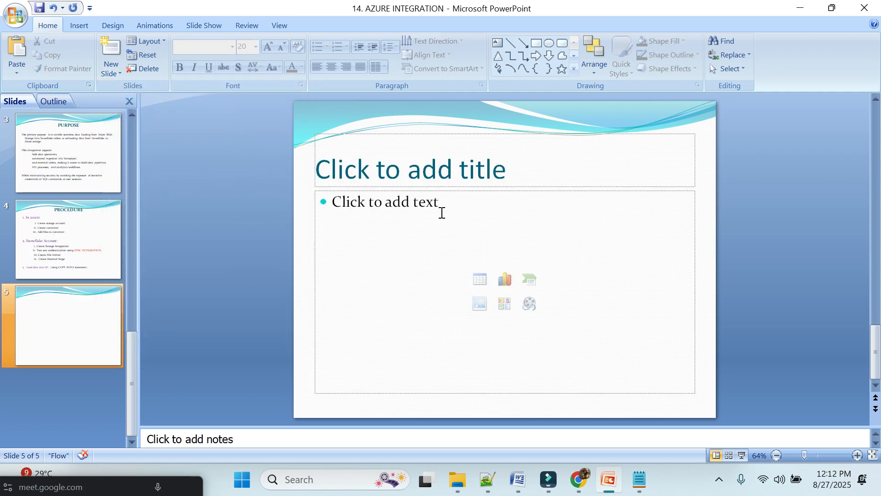